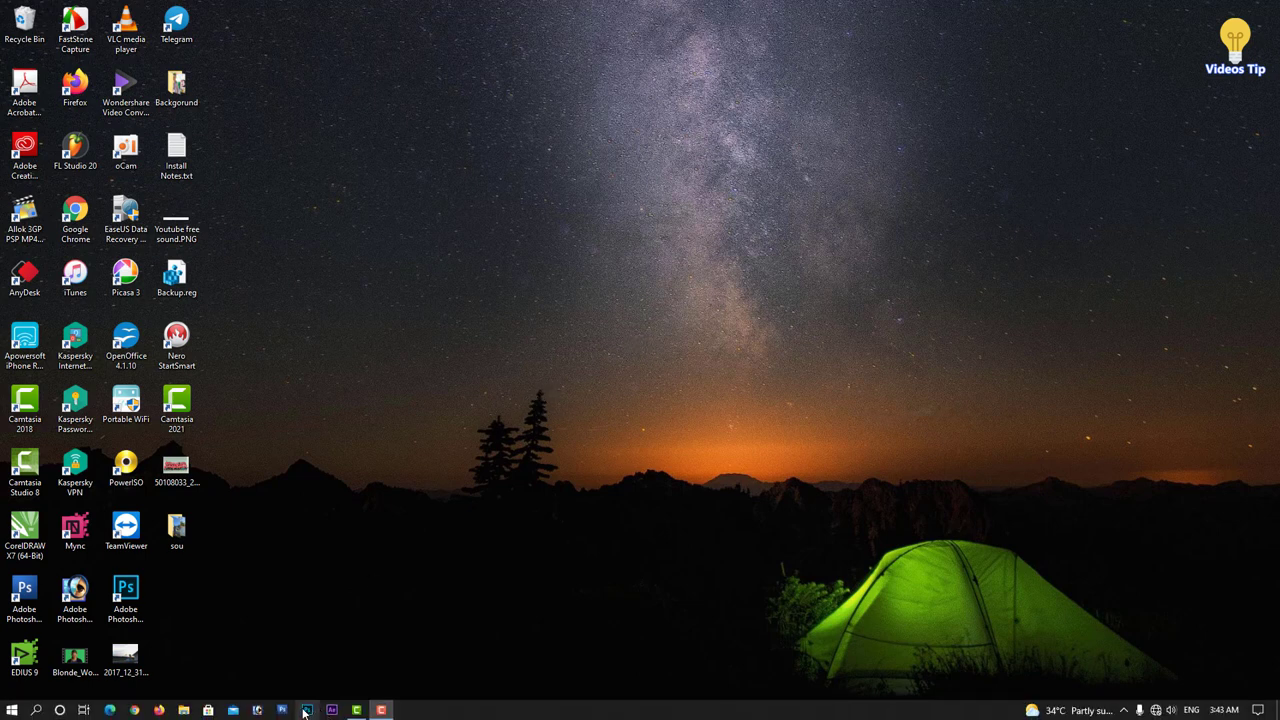
- Launch Photoshop and open all seven lakeside JPGs from the Desktop's sou folder
{"action": "left_click", "coordinate": [307, 710]}
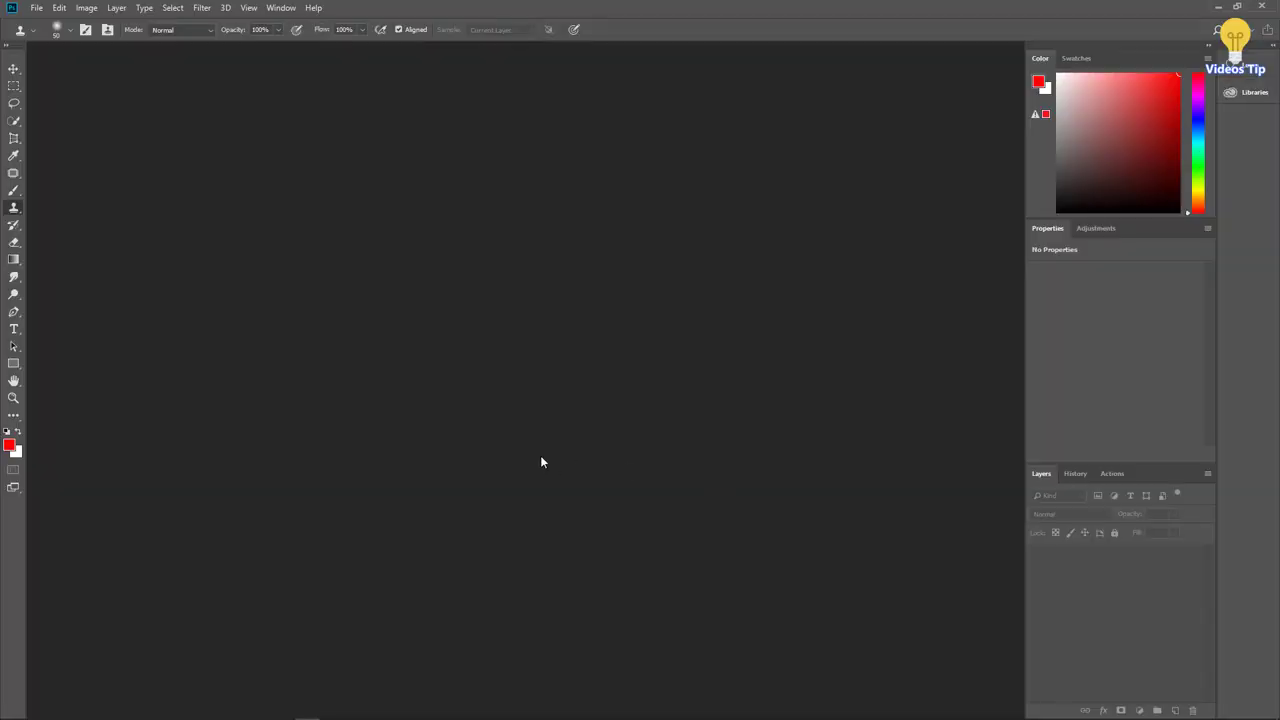
{"action": "left_click", "coordinate": [38, 8]}
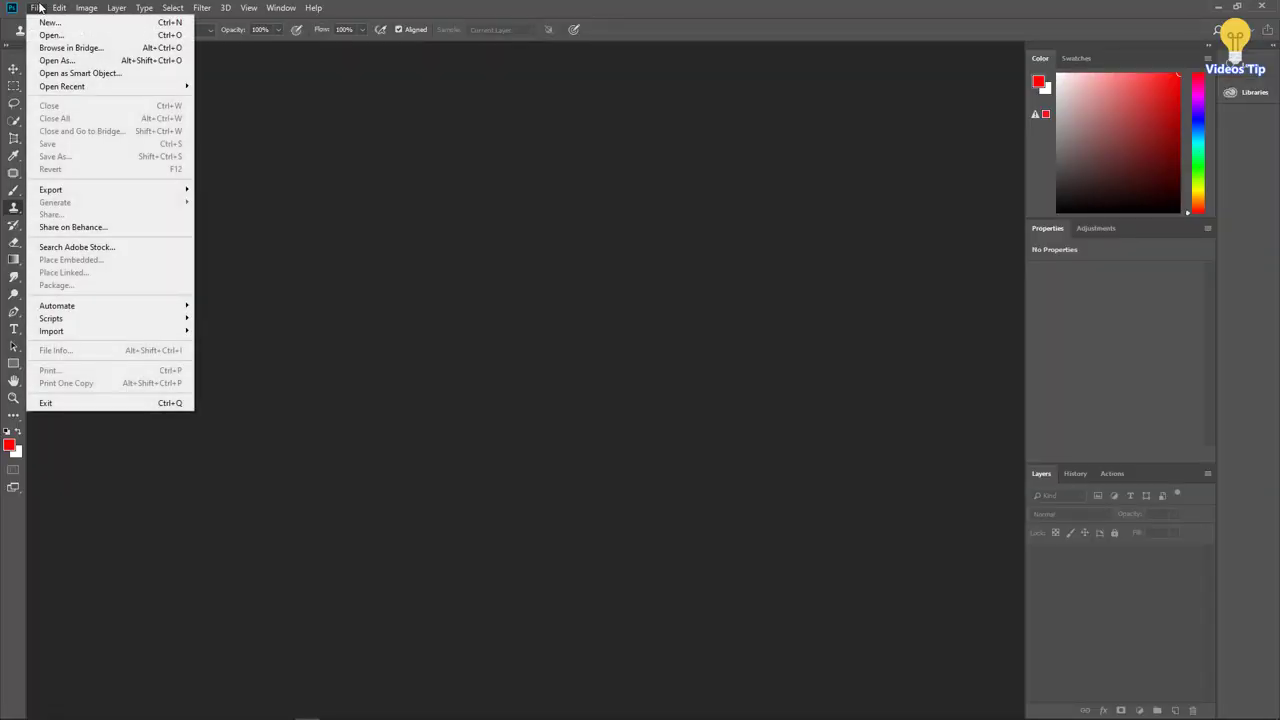
{"action": "left_click", "coordinate": [50, 35]}
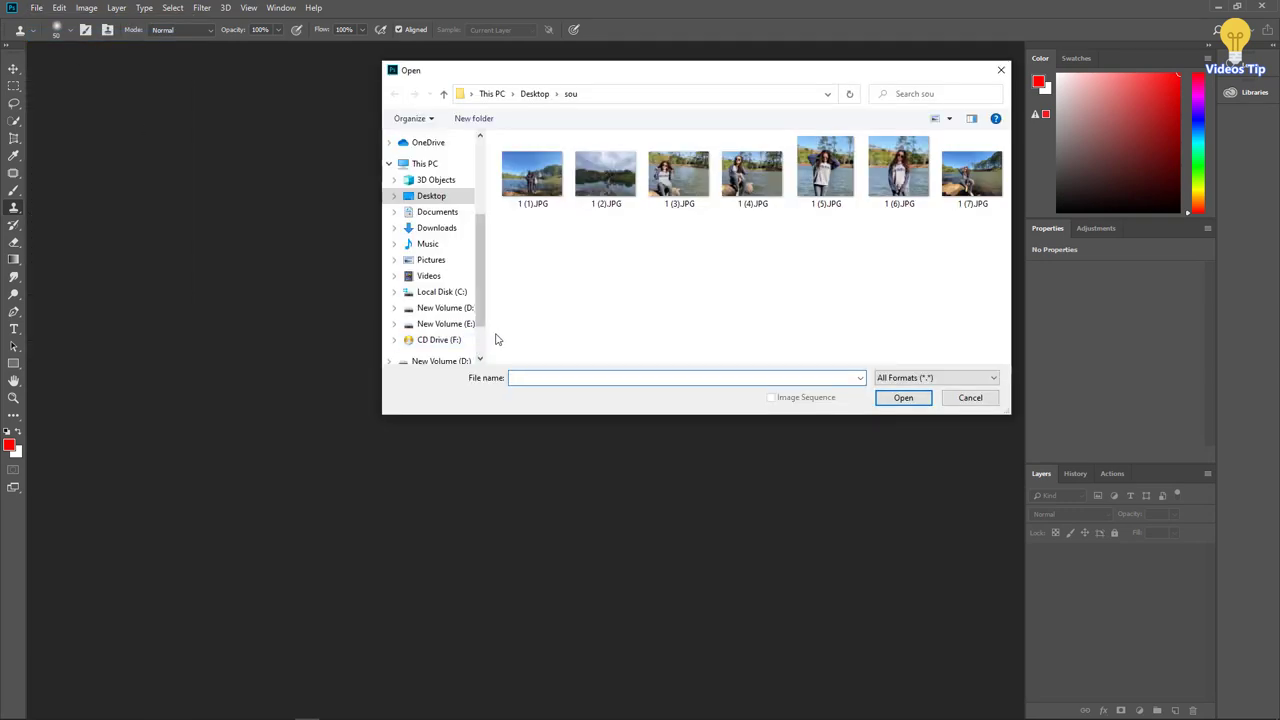
{"action": "left_click", "coordinate": [452, 200]}
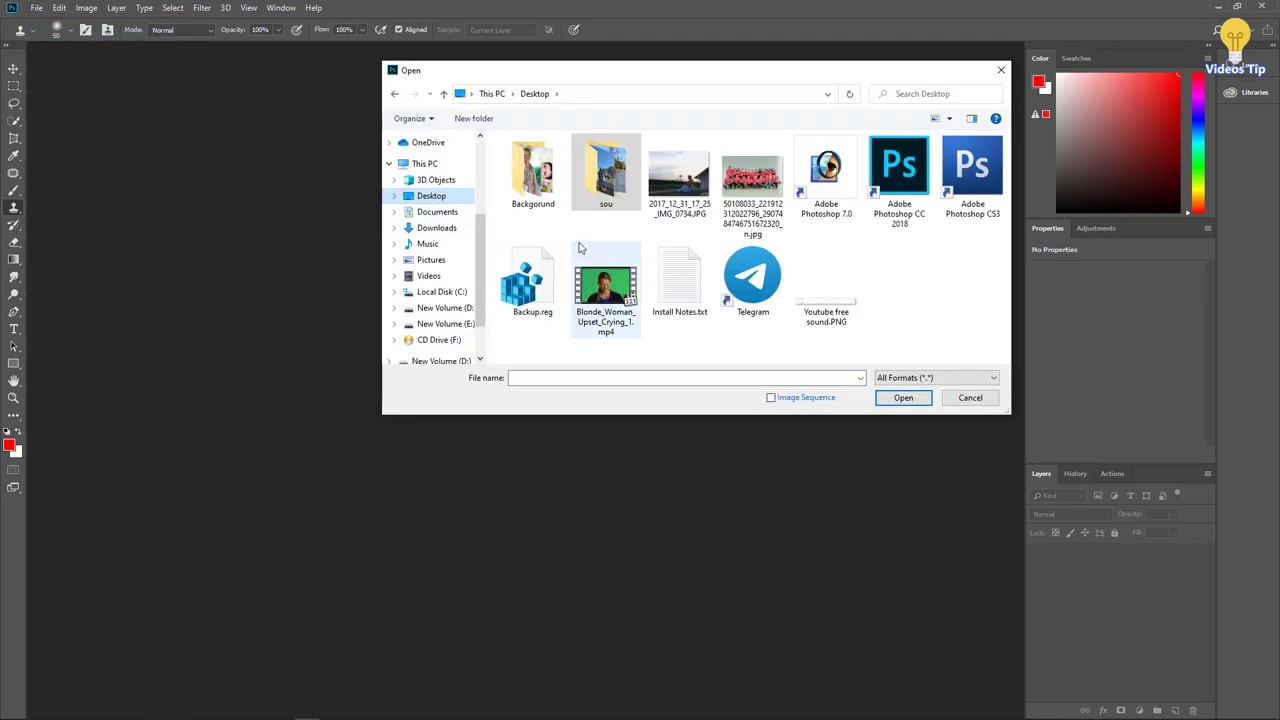
{"action": "double_click", "coordinate": [605, 172]}
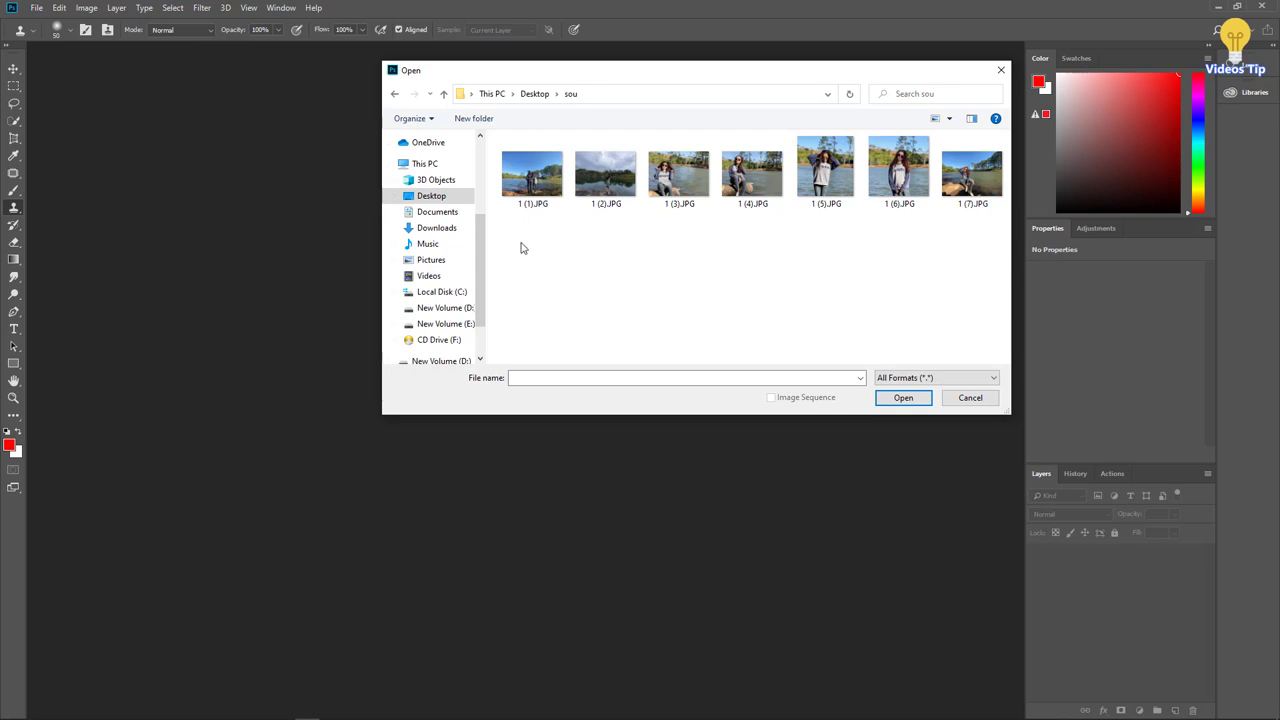
{"action": "left_click_drag", "start_coordinate": [520, 248], "coordinate": [955, 170]}
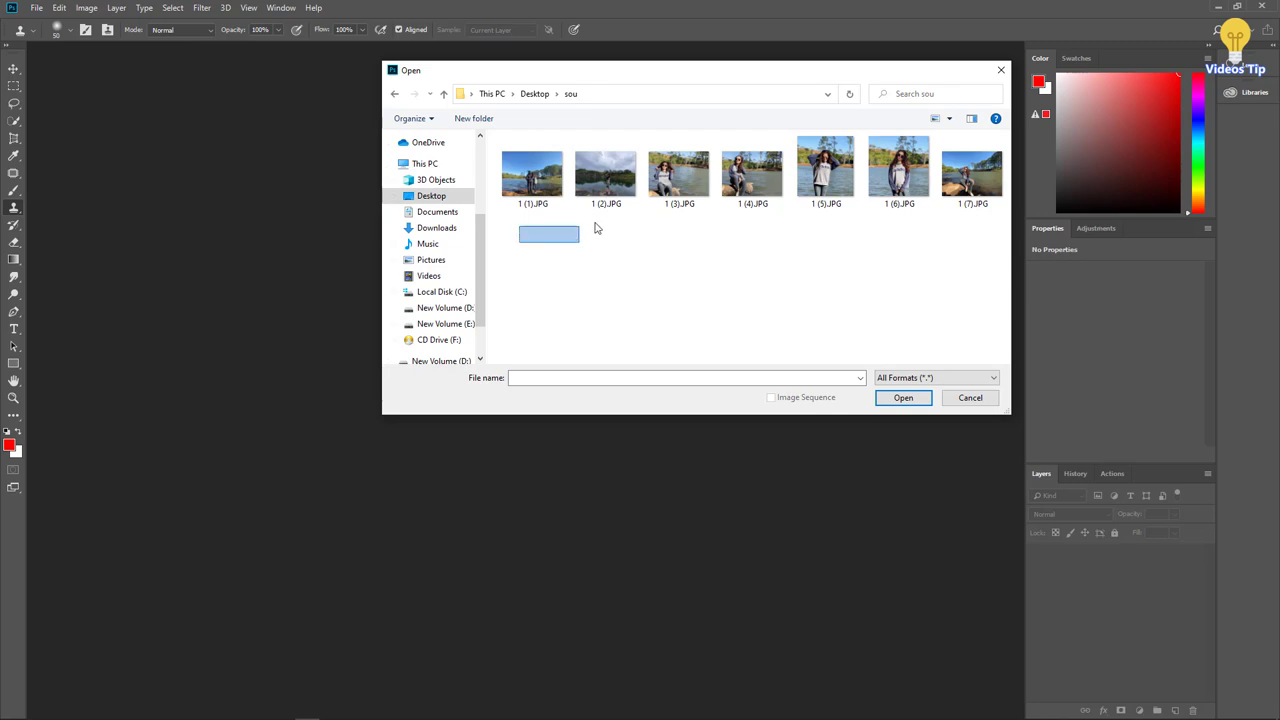
{"action": "left_click", "coordinate": [903, 398]}
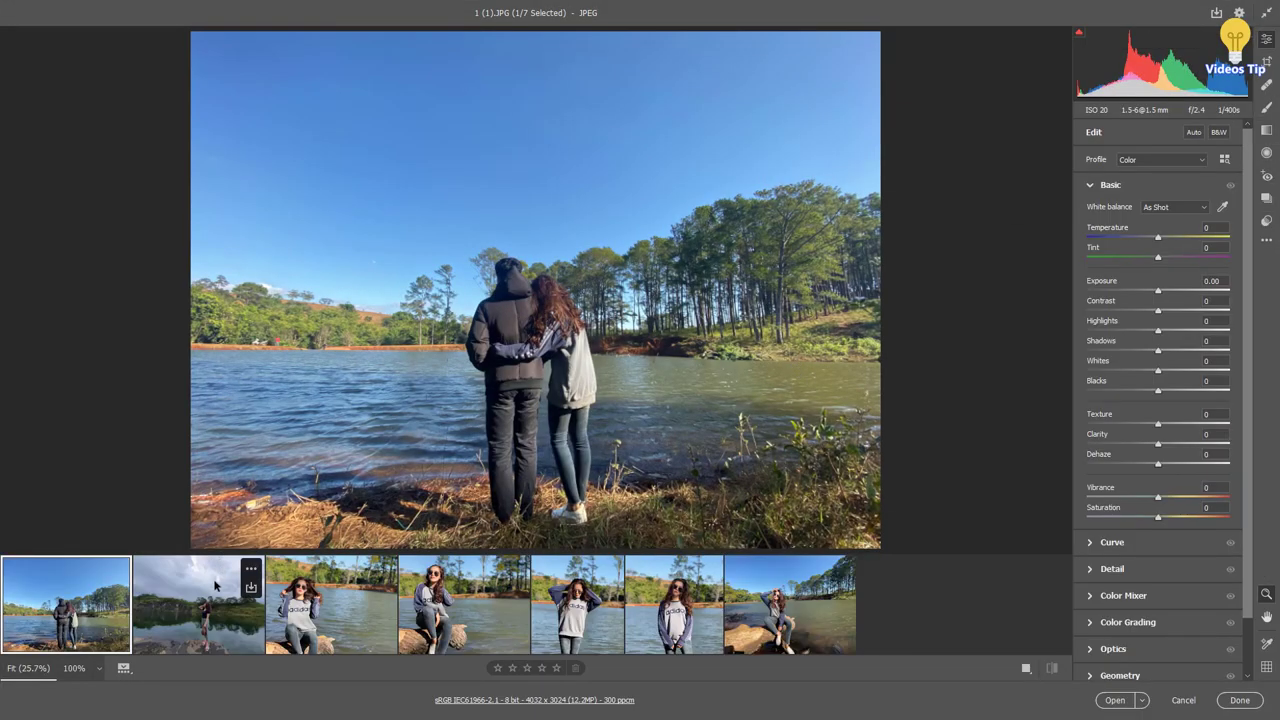
- Preview each of the seven filmstrip photos, then settle on 1 (5).JPG
{"action": "key", "text": "Right"}
{"action": "key", "text": "Right"}
{"action": "key", "text": "Right"}
{"action": "key", "text": "Right"}
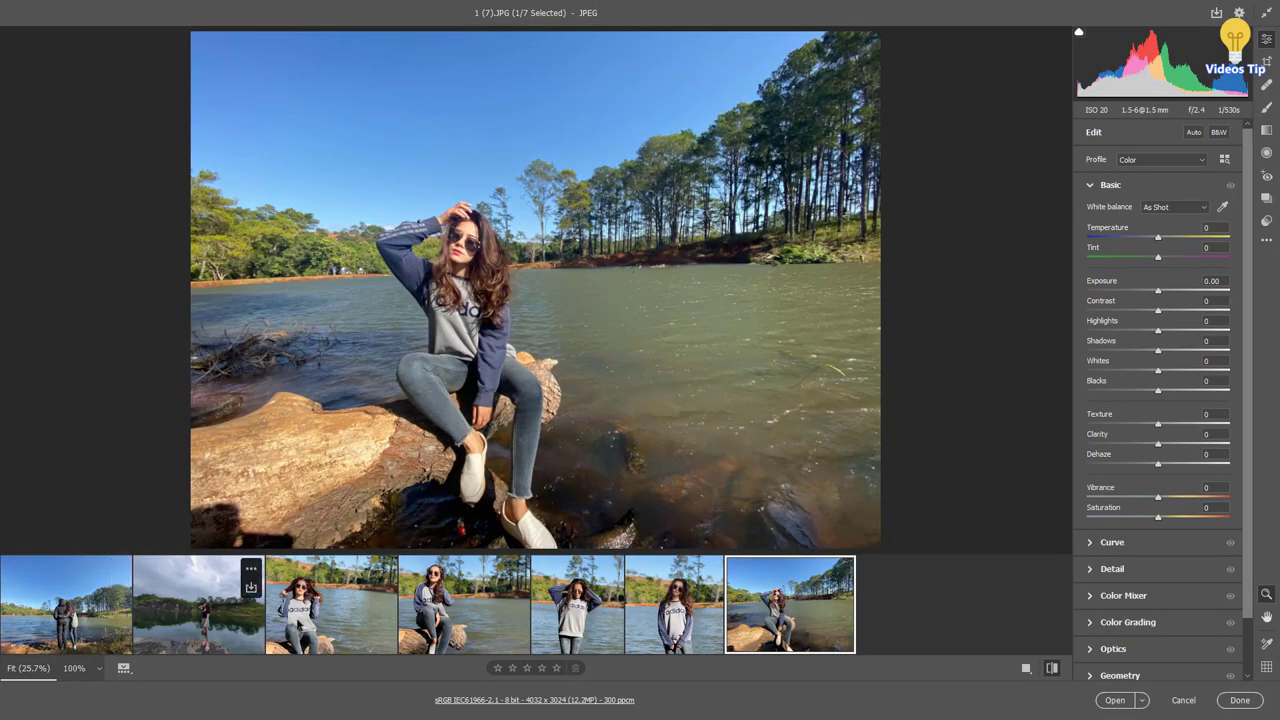
{"action": "left_click", "coordinate": [336, 620]}
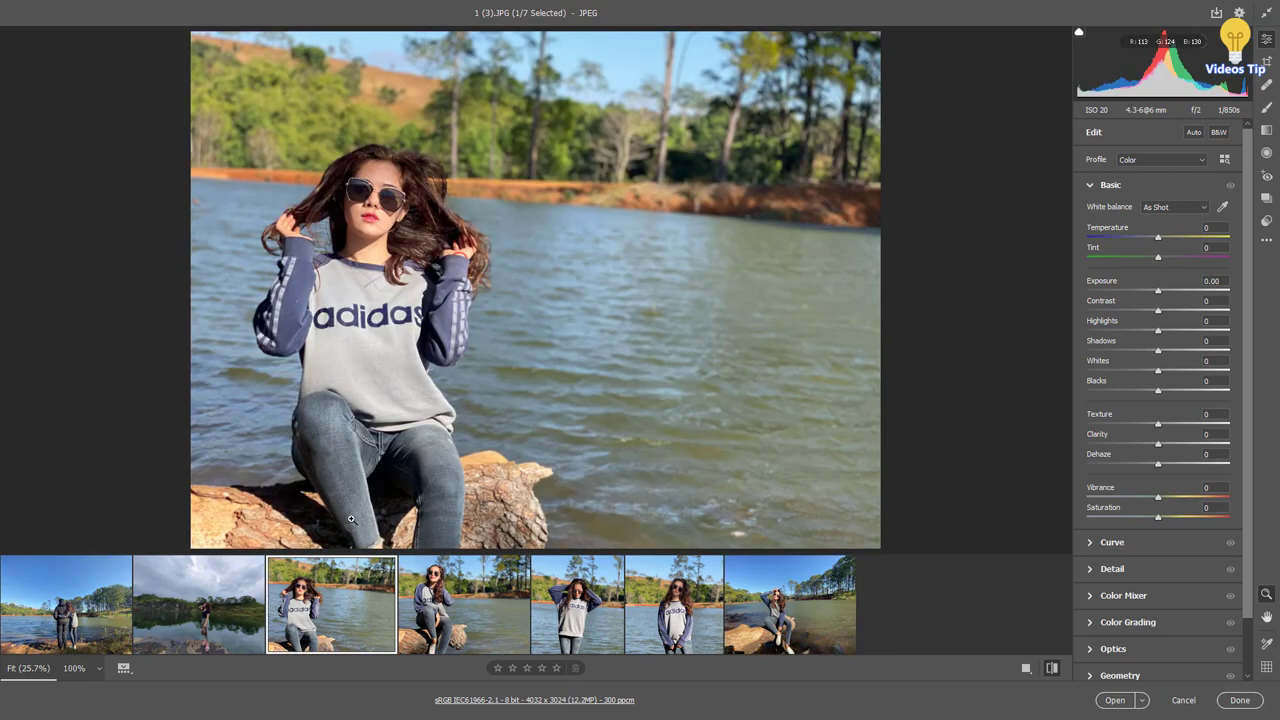
{"action": "mouse_move", "coordinate": [66, 604]}
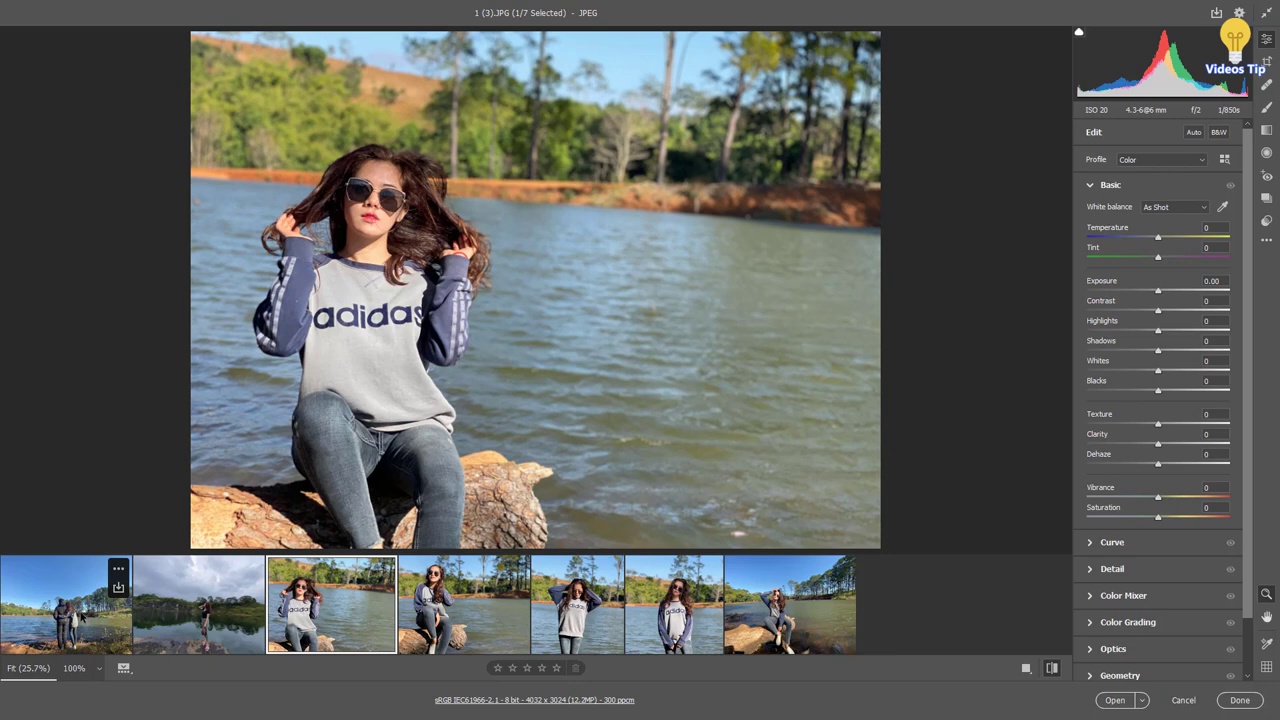
{"action": "left_click", "coordinate": [85, 618]}
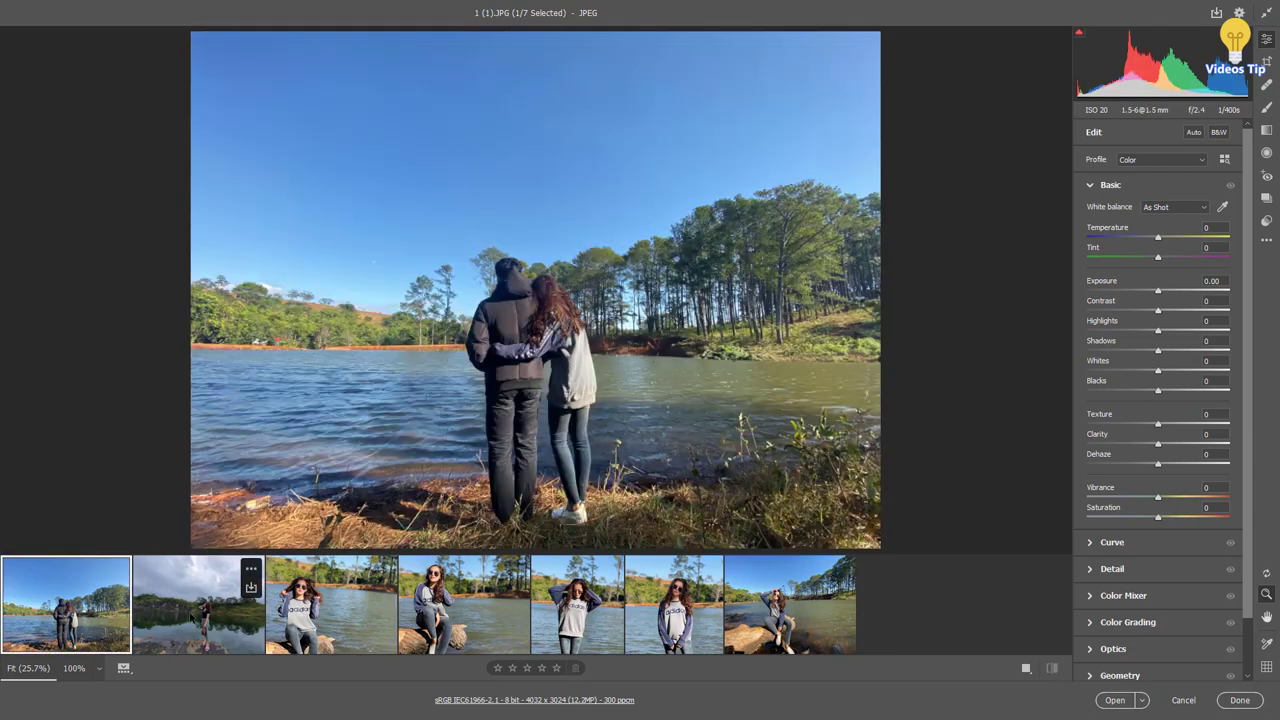
{"action": "left_click", "coordinate": [250, 612]}
{"action": "left_click", "coordinate": [386, 605]}
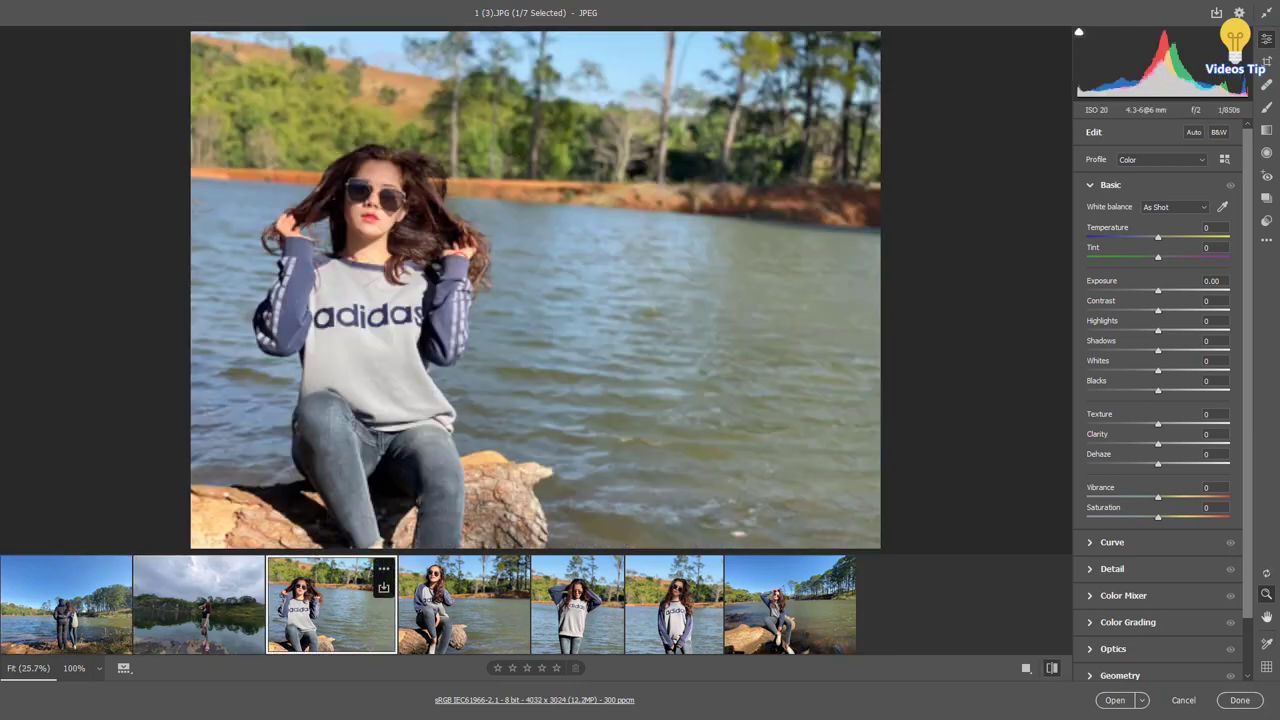
{"action": "left_click", "coordinate": [473, 609]}
{"action": "left_click", "coordinate": [588, 612]}
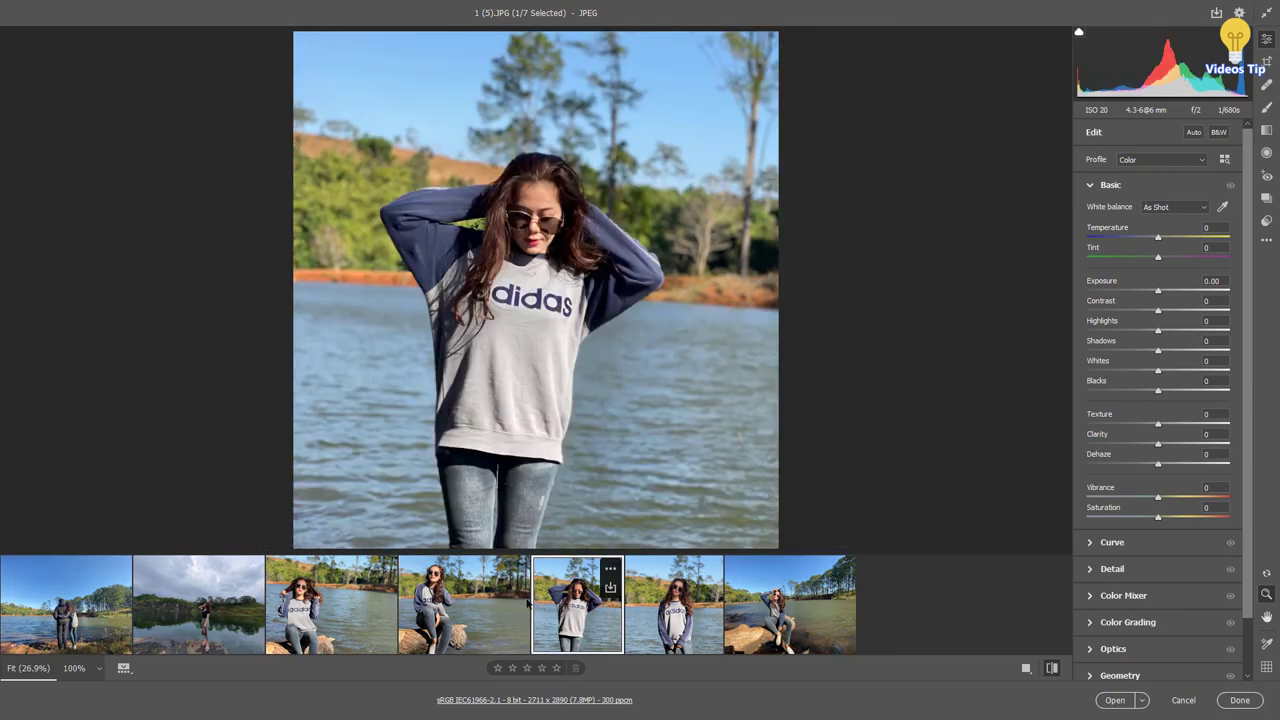
{"action": "left_click", "coordinate": [679, 608]}
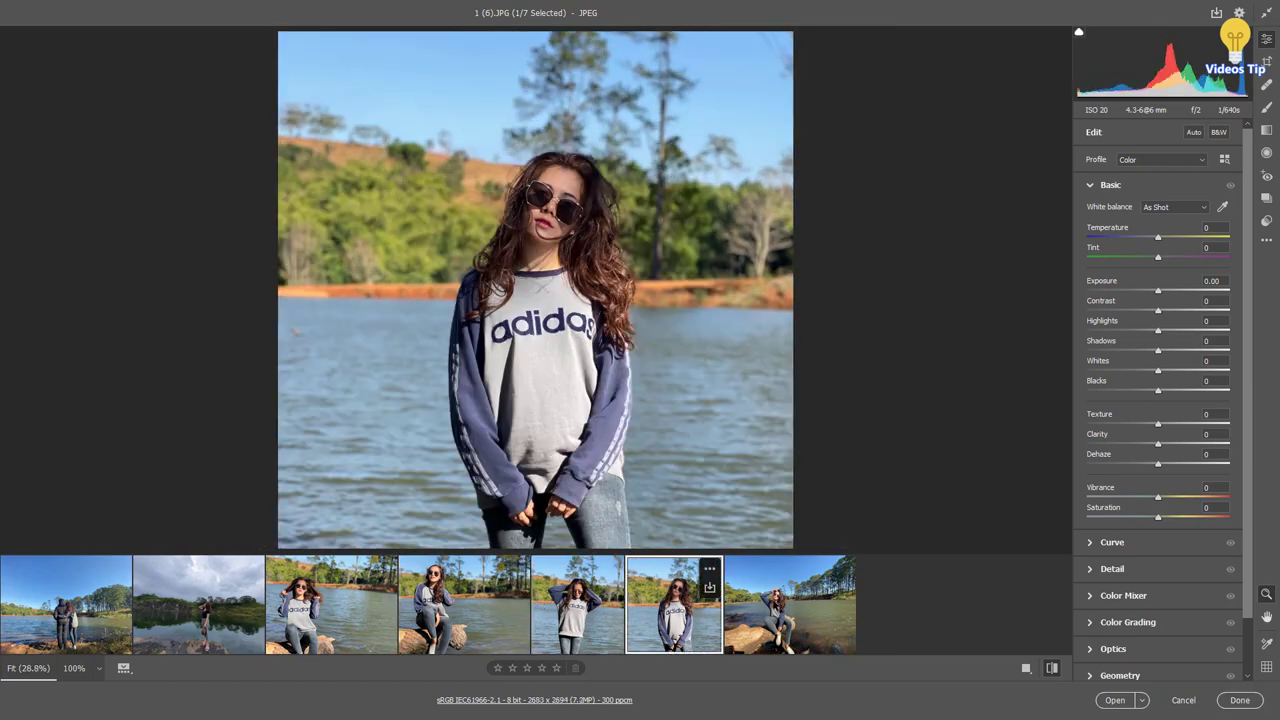
{"action": "left_click", "coordinate": [797, 604]}
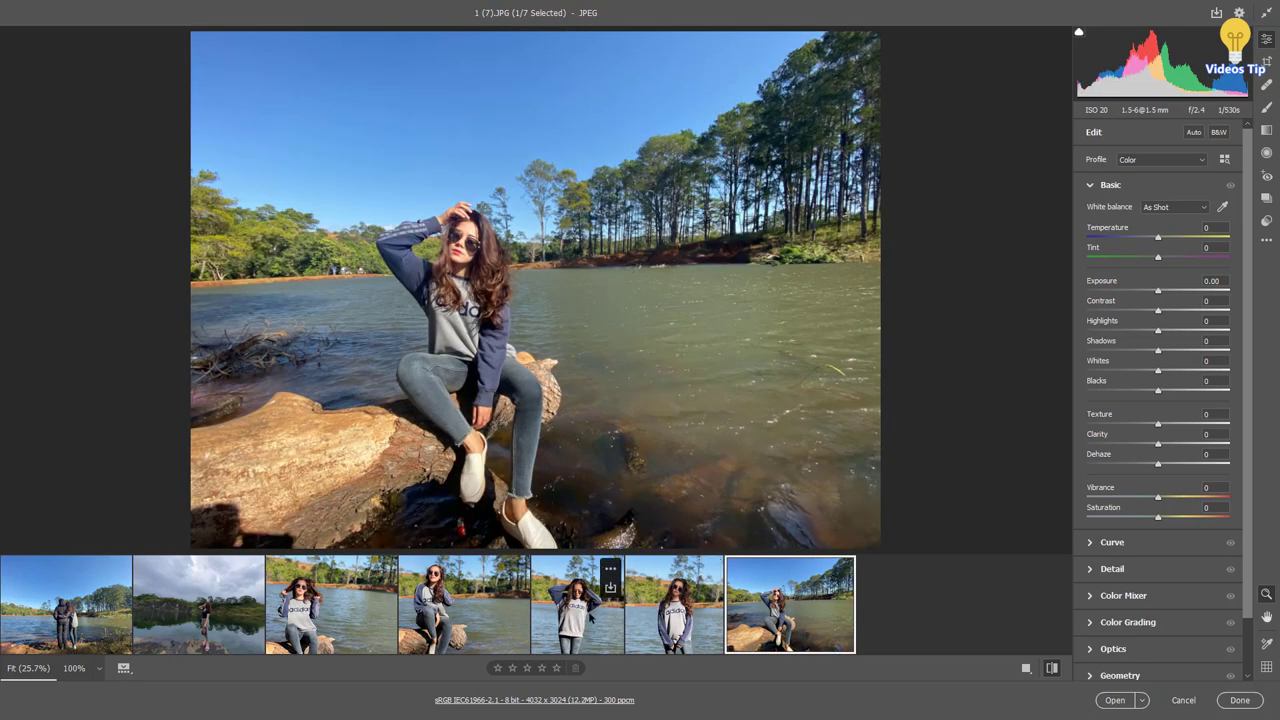
{"action": "left_click", "coordinate": [580, 620]}
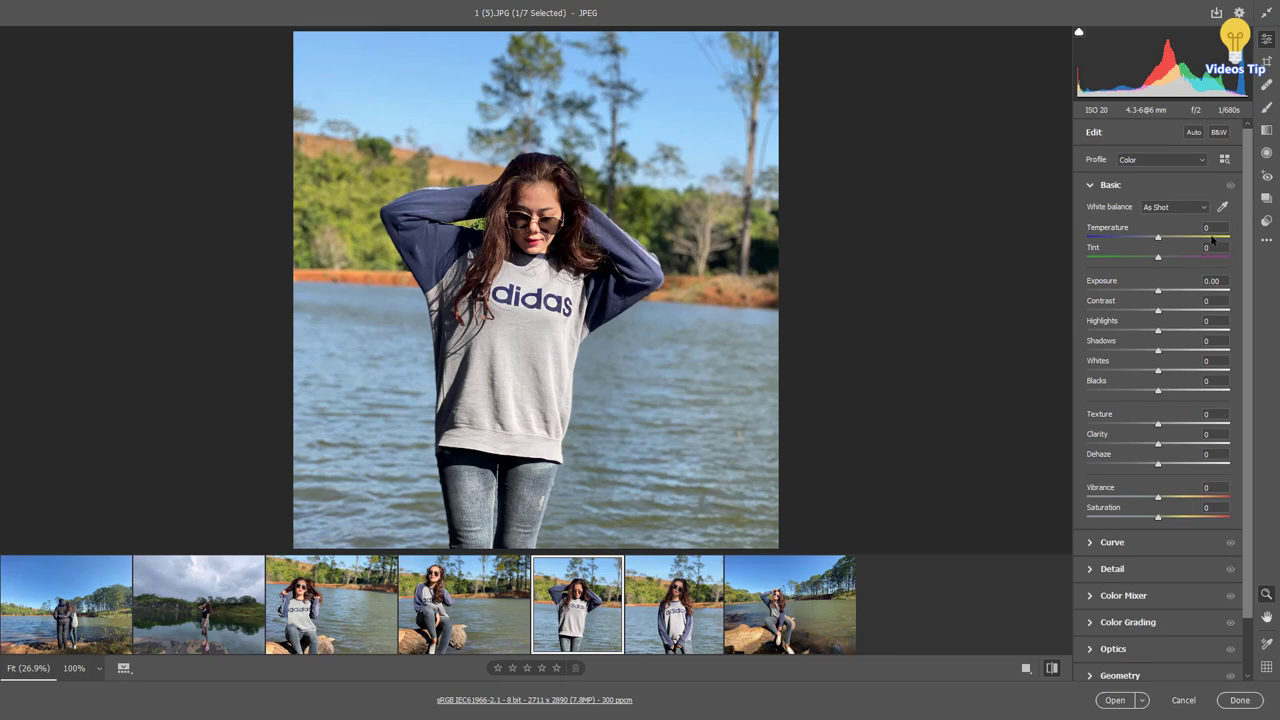
- Cool 1 (5).JPG to Temperature -6 and Tint -10, comparing against the original
{"action": "left_click", "coordinate": [1208, 228]}
{"action": "key", "text": "Down"}
{"action": "key", "text": "Down"}
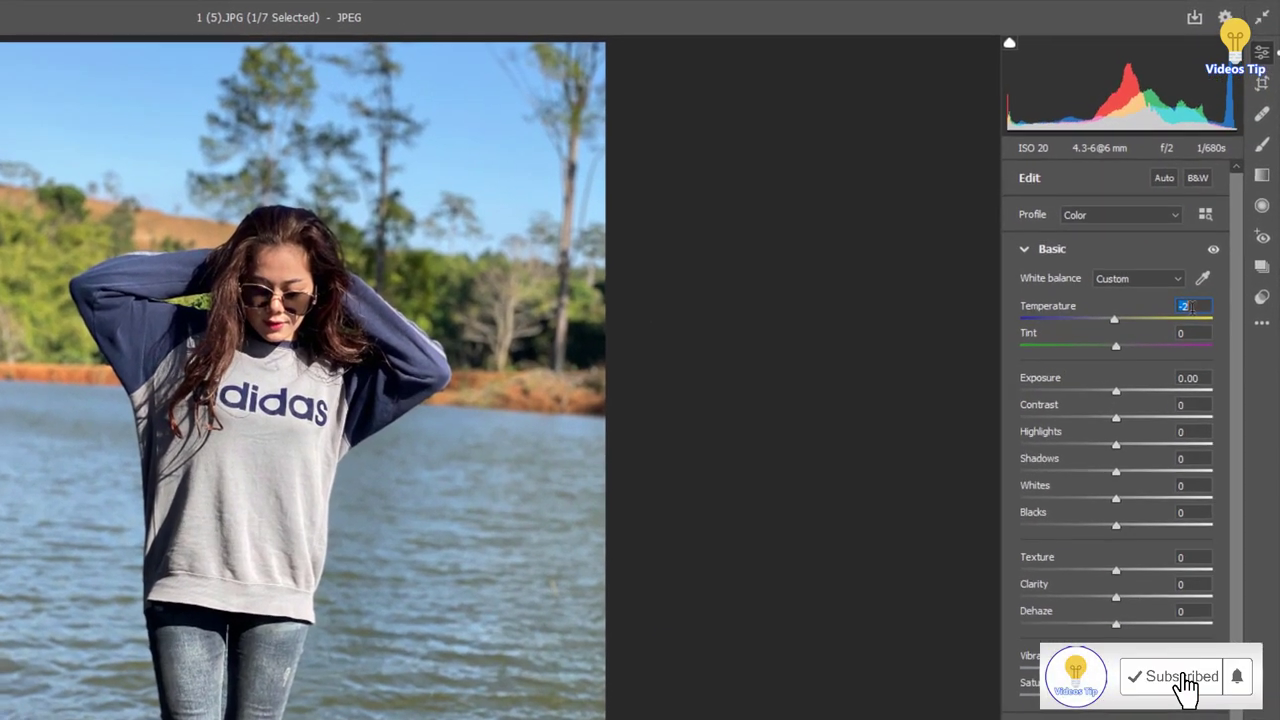
{"action": "key", "text": "Down"}
{"action": "key", "text": "Down"}
{"action": "key", "text": "Down"}
{"action": "left_click", "coordinate": [1196, 333]}
{"action": "key", "text": "Down"}
{"action": "key", "text": "Down"}
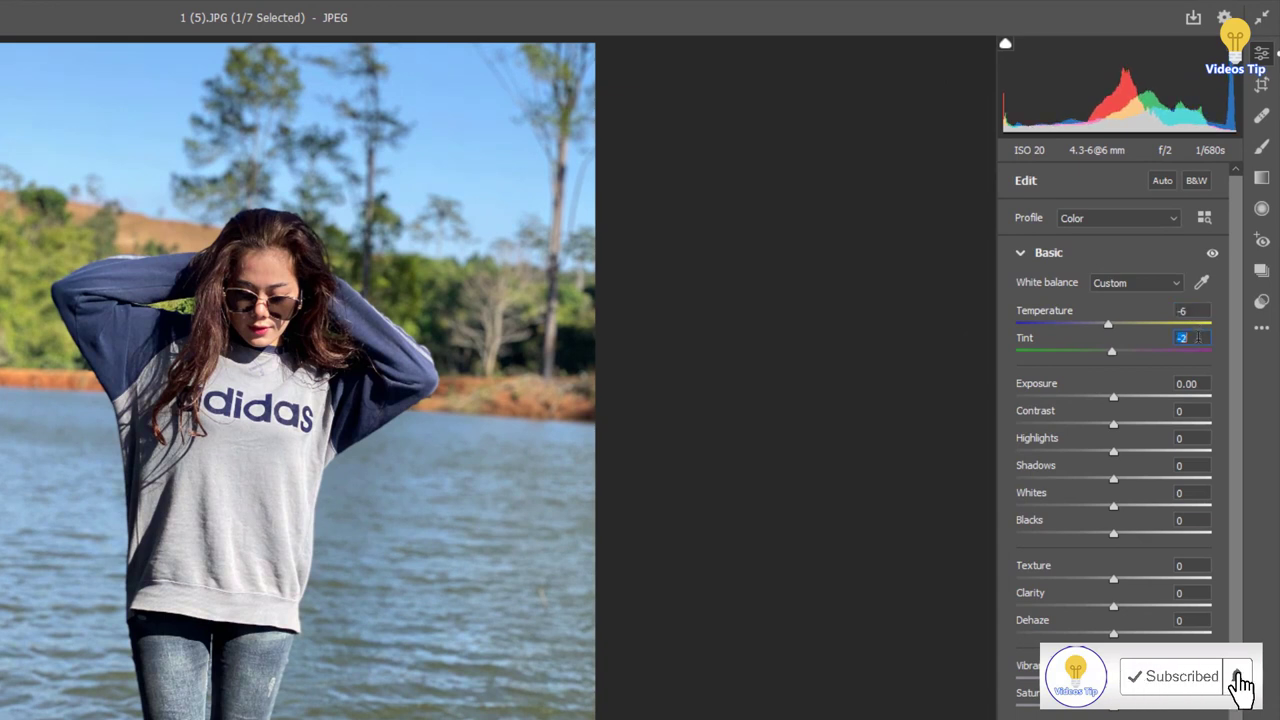
{"action": "key", "text": "Down"}
{"action": "key", "text": "Down"}
{"action": "key", "text": "Down"}
{"action": "key", "text": "Down"}
{"action": "key", "text": "Down"}
{"action": "key", "text": "Down"}
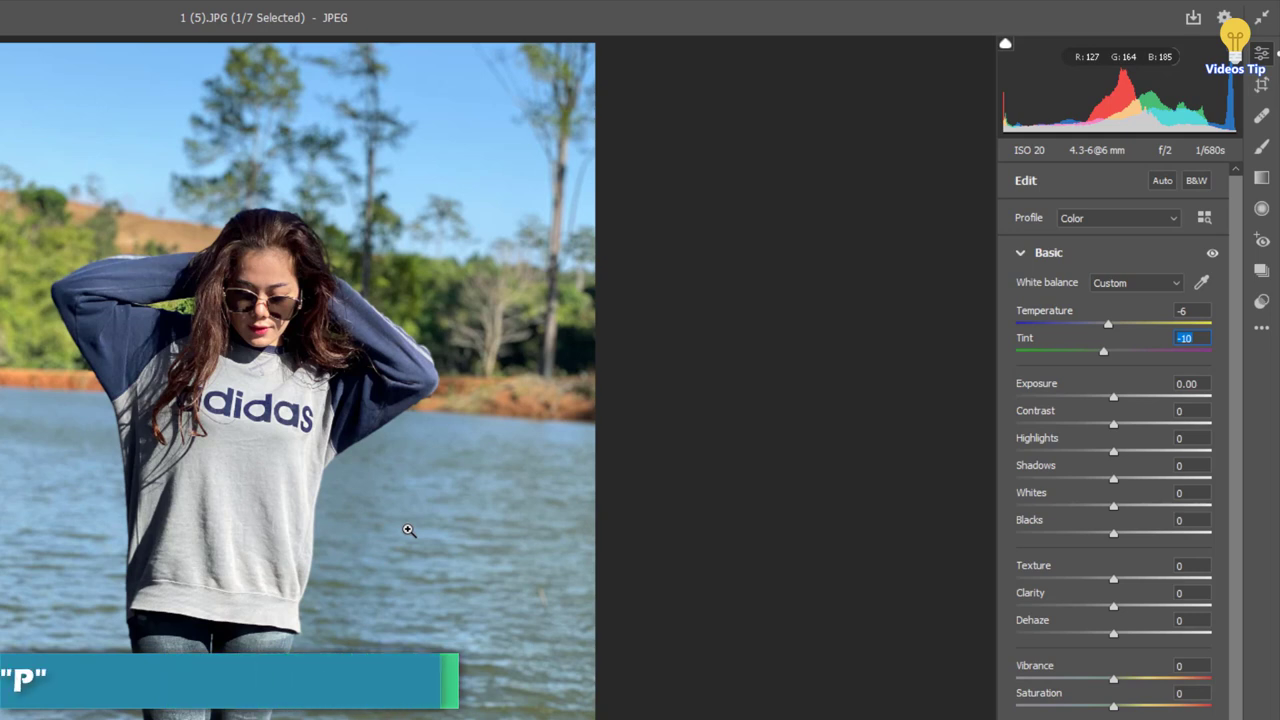
{"action": "key", "text": "p"}
{"action": "key", "text": "p"}
{"action": "key", "text": "p"}
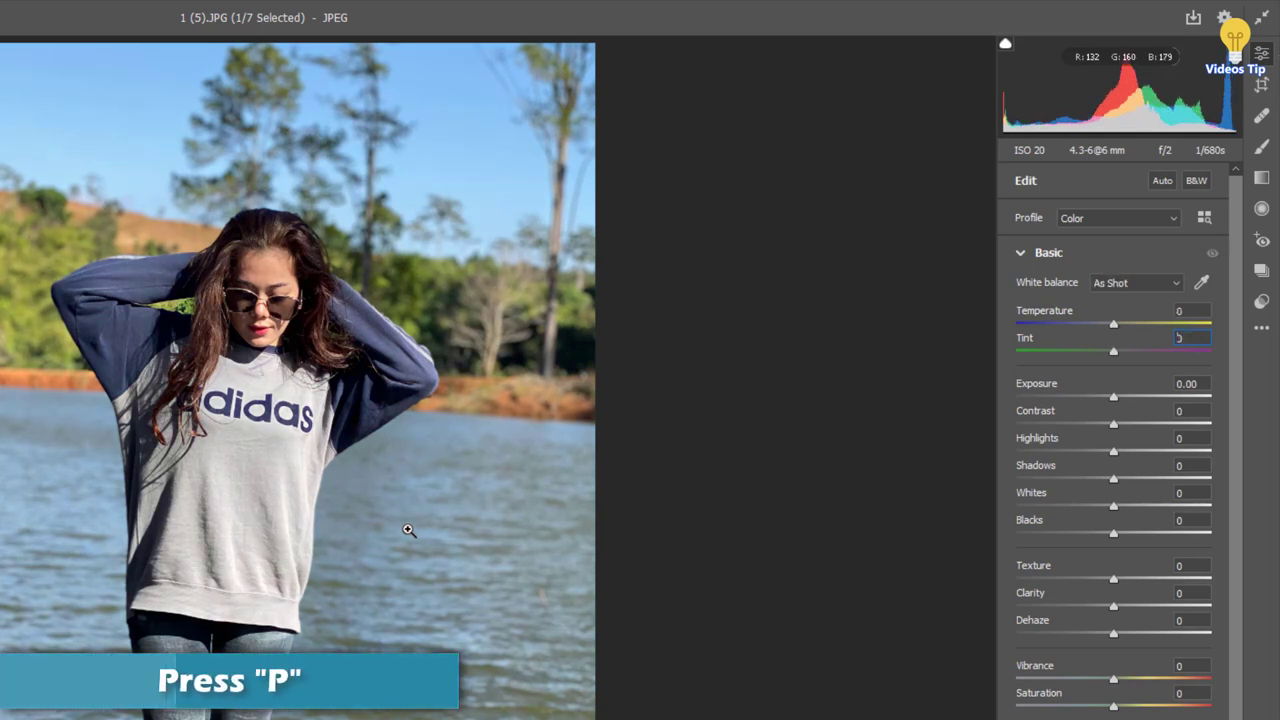
{"action": "key", "text": "p"}
{"action": "key", "text": "p"}
{"action": "key", "text": "p"}
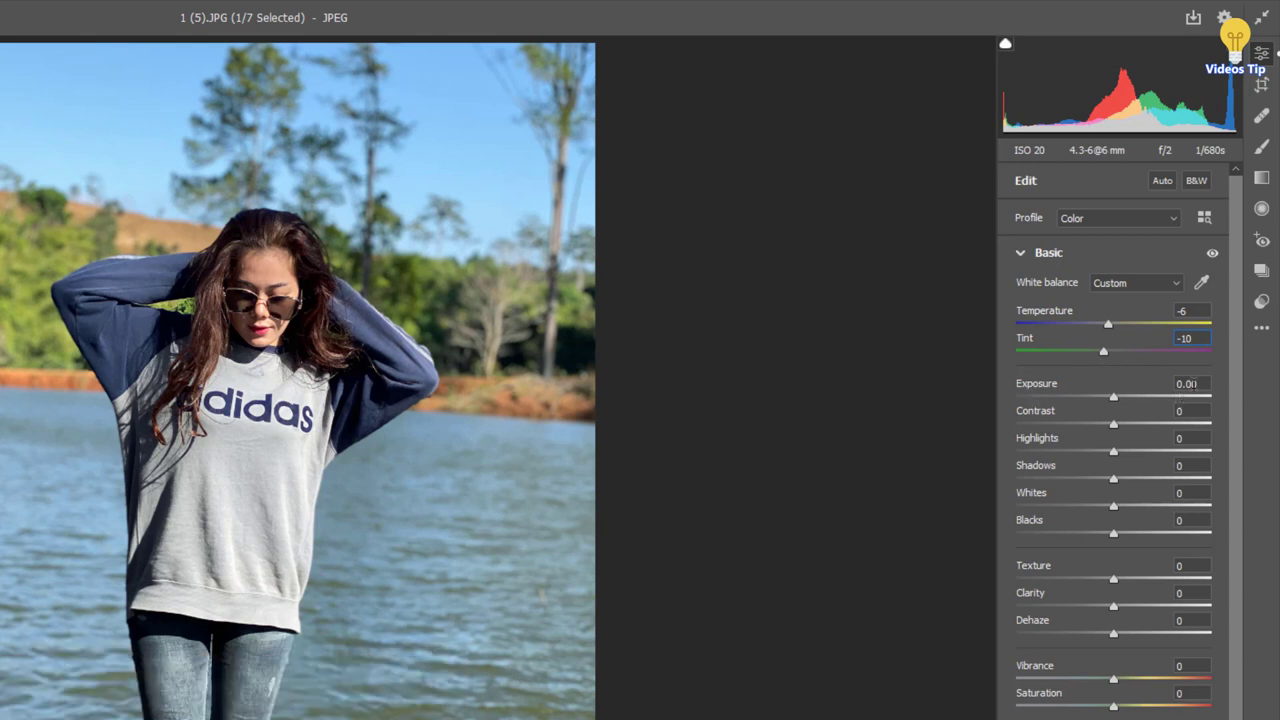
- Brighten Exposure to +0.25
{"action": "left_click", "coordinate": [1192, 383]}
{"action": "key", "text": "Up"}
{"action": "key", "text": "Up"}
{"action": "key", "text": "Up"}
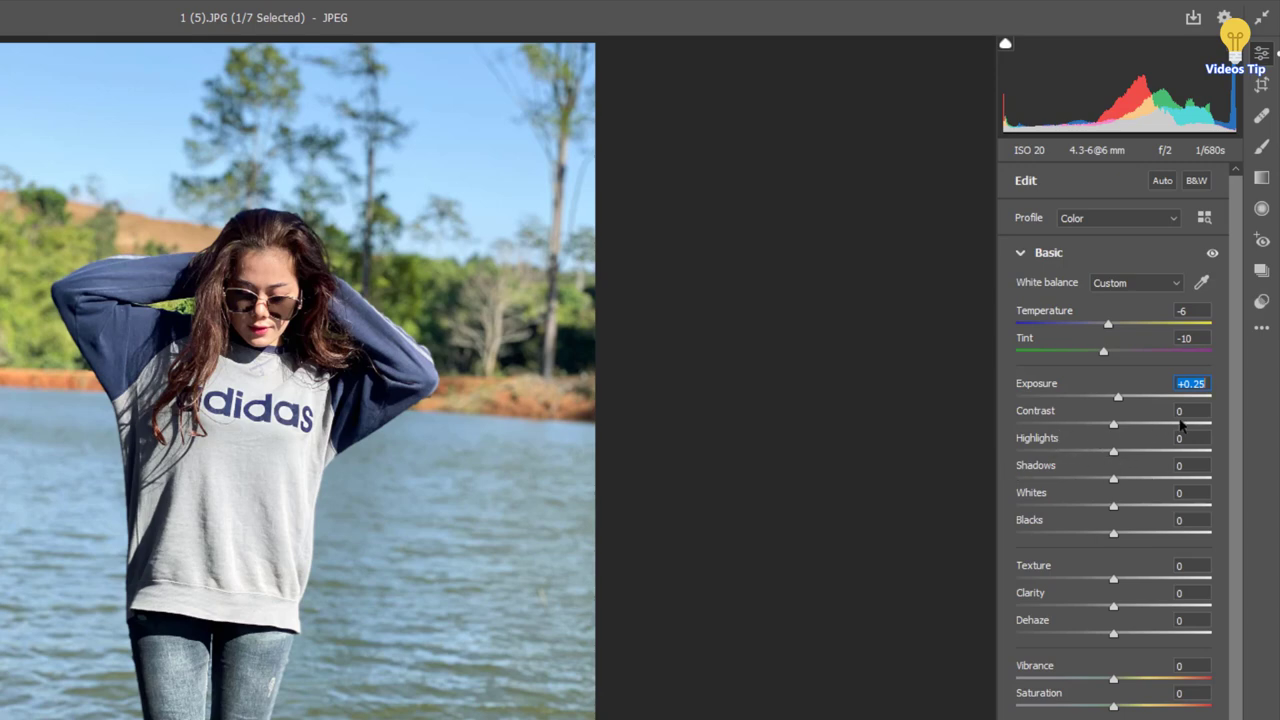
{"action": "key", "text": "Tab"}
- Set Contrast +25, Highlights about -64 and Shadows +10
{"action": "mouse_move", "coordinate": [1114, 428]}
{"action": "left_mouse_down"}
{"action": "mouse_move", "coordinate": [1200, 420]}
{"action": "mouse_move", "coordinate": [1048, 442]}
{"action": "mouse_move", "coordinate": [1139, 430]}
{"action": "left_mouse_up"}
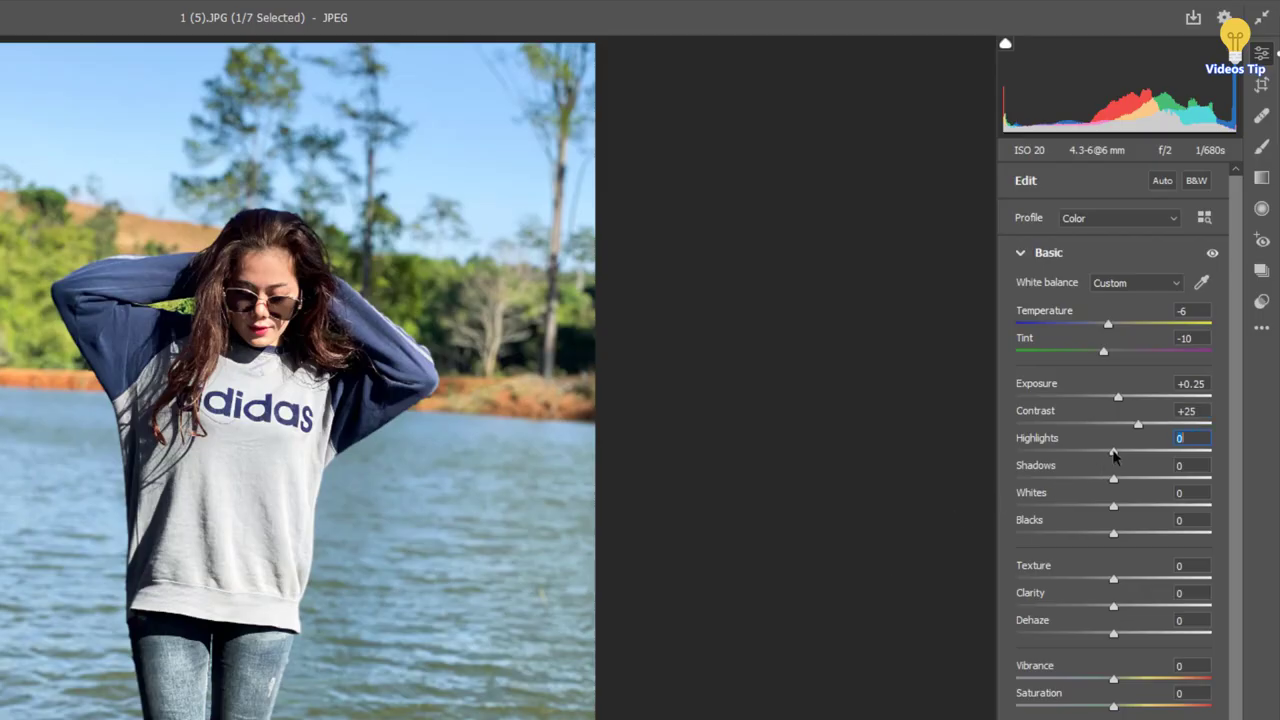
{"action": "mouse_move", "coordinate": [1115, 457]}
{"action": "left_mouse_down"}
{"action": "mouse_move", "coordinate": [1051, 459]}
{"action": "mouse_move", "coordinate": [1203, 449]}
{"action": "left_mouse_up"}
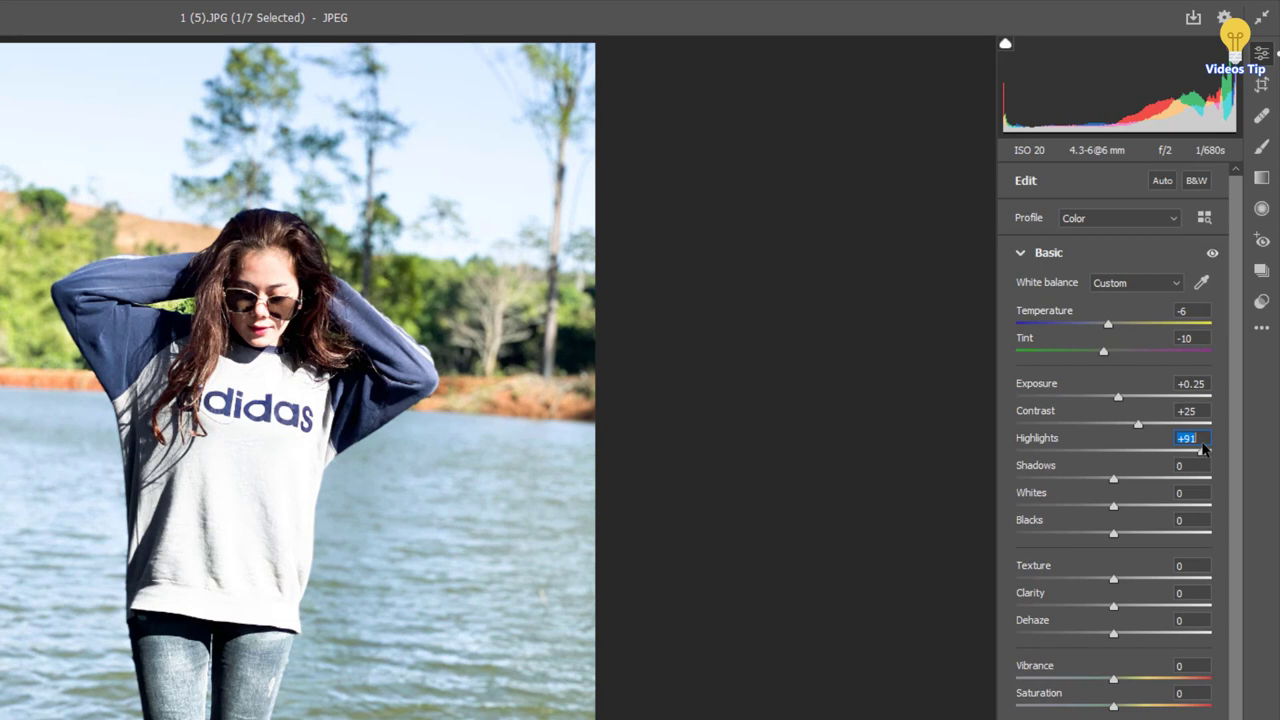
{"action": "left_click_drag", "start_coordinate": [1203, 449], "coordinate": [1052, 476]}
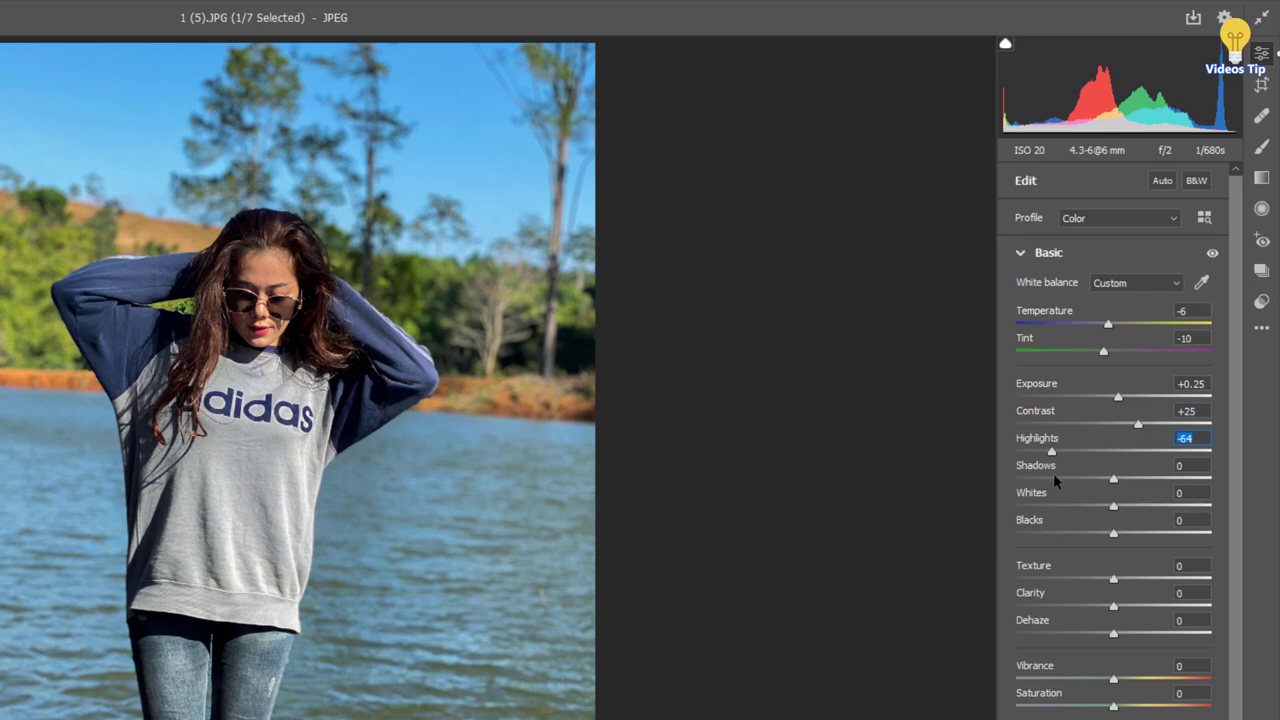
{"action": "key", "text": "Tab"}
{"action": "type", "text": "10"}
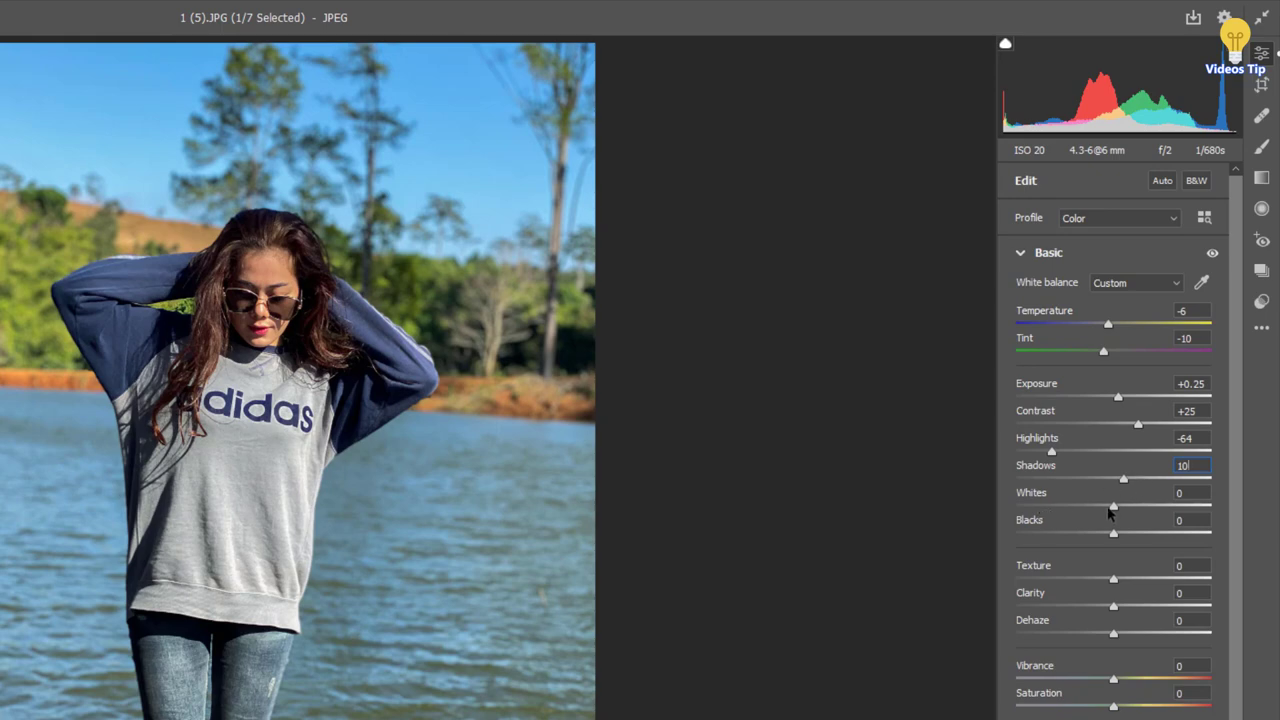
{"action": "key", "text": "Tab"}
- Set Whites to -40 and Blacks to about -63, then compare with the original
{"action": "type", "text": "5"}
{"action": "key", "text": "Return"}
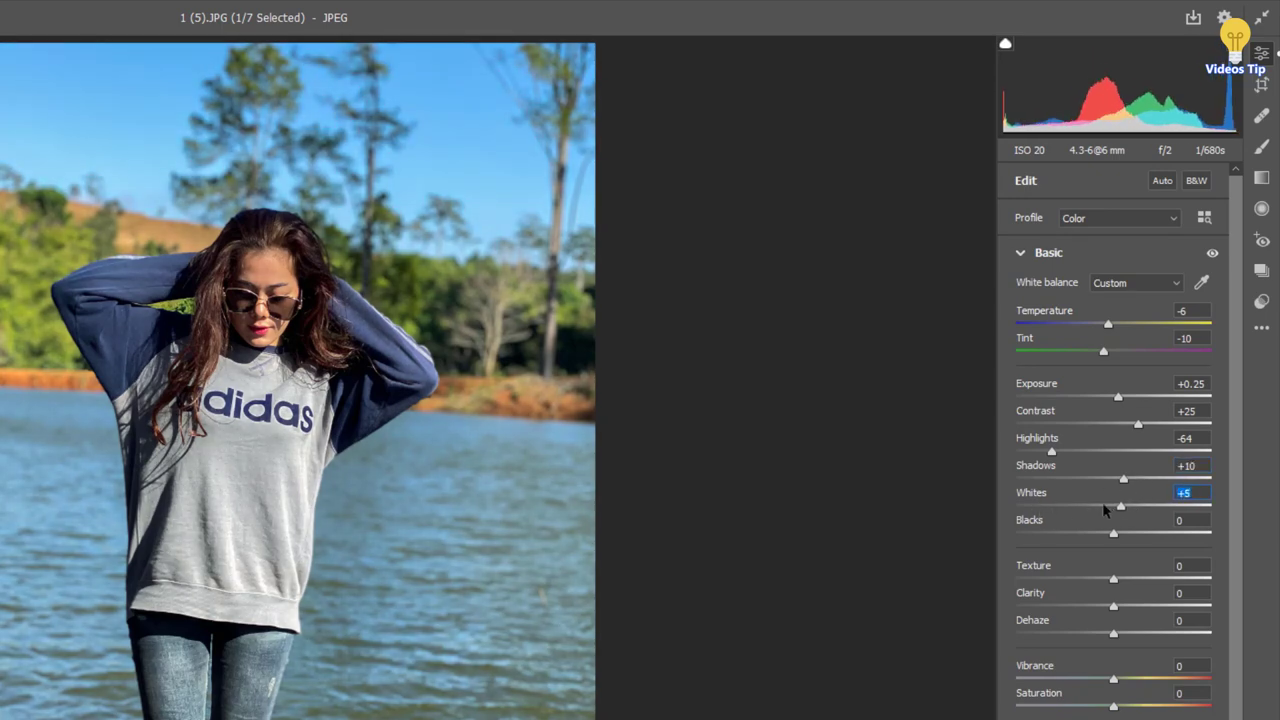
{"action": "left_click_drag", "start_coordinate": [1104, 510], "coordinate": [1062, 513]}
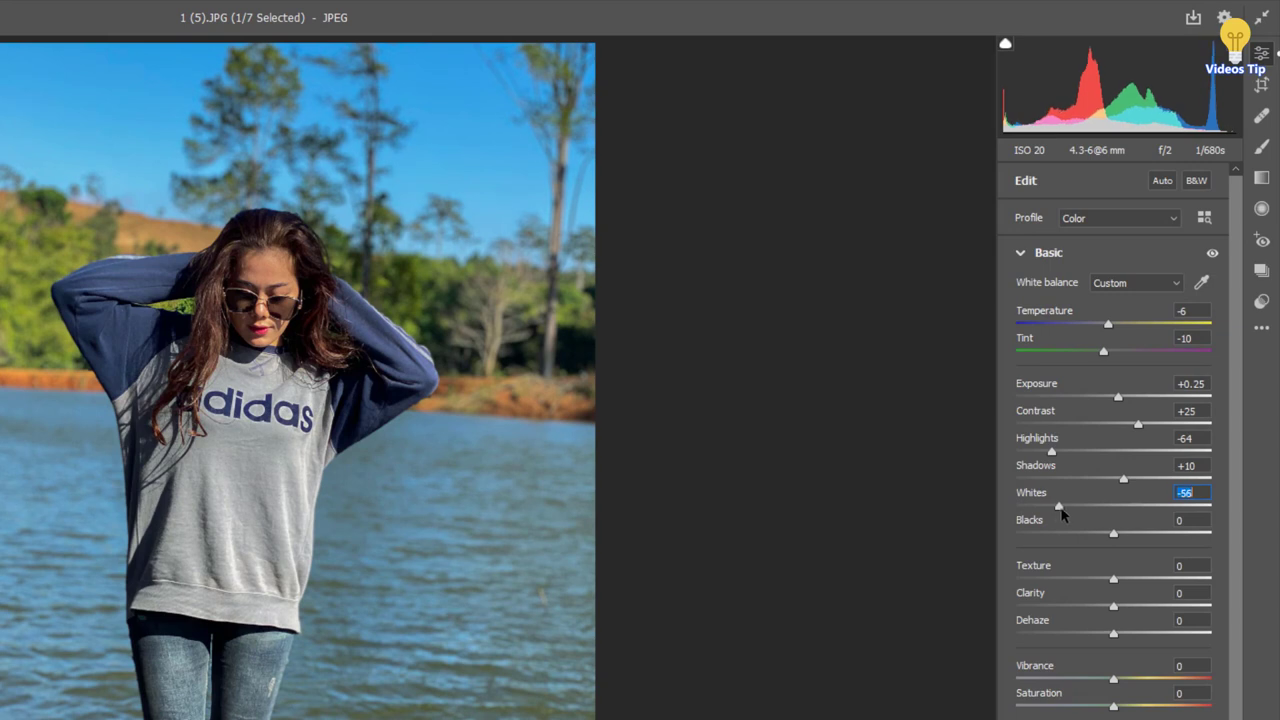
{"action": "left_click_drag", "start_coordinate": [1062, 513], "coordinate": [1077, 513]}
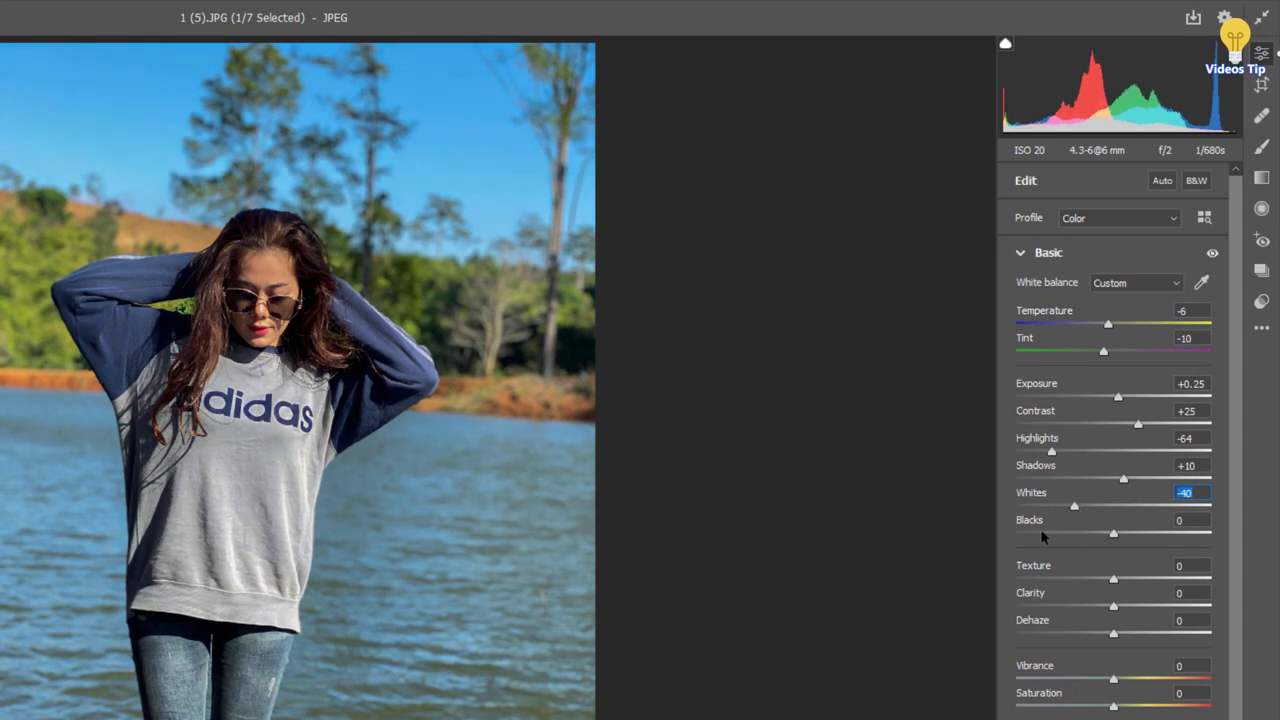
{"action": "left_click_drag", "start_coordinate": [1113, 533], "coordinate": [1054, 540]}
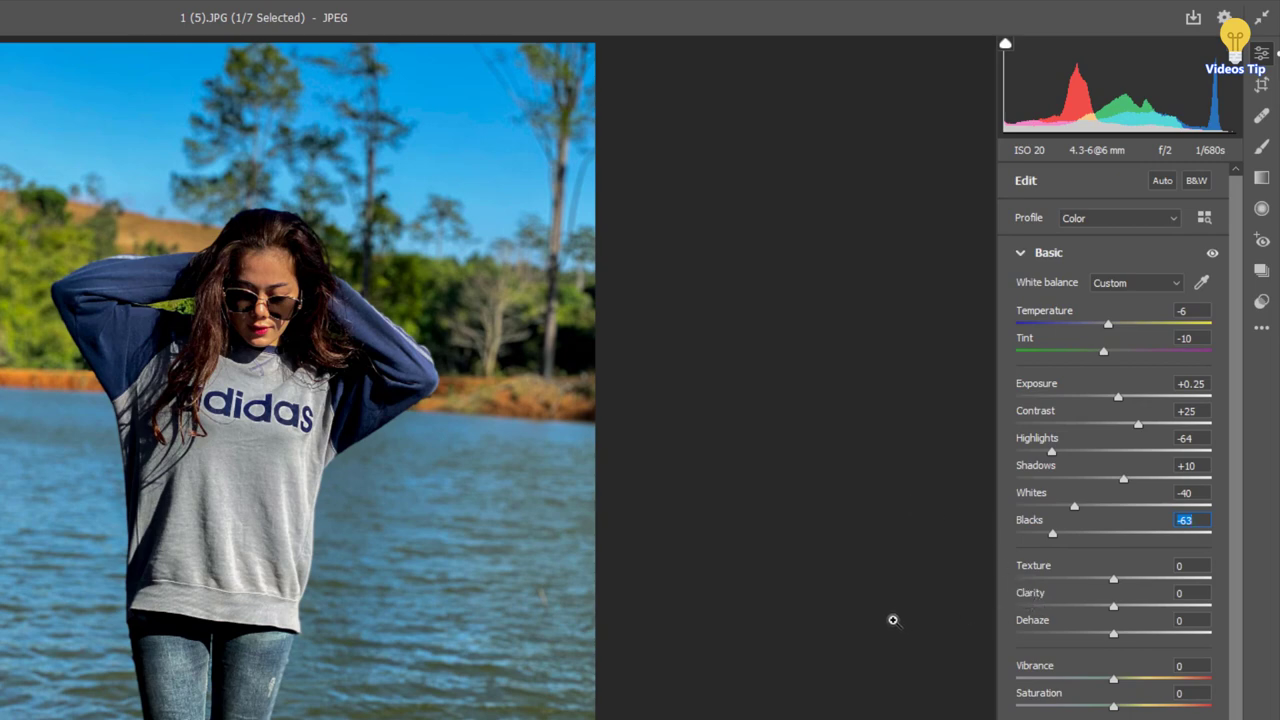
{"action": "key", "text": "backslash"}
{"action": "key", "text": "backslash"}
{"action": "key", "text": "backslash"}
{"action": "key", "text": "backslash"}
- Raise the Highlights slider back to -27
{"action": "left_click_drag", "start_coordinate": [1052, 453], "coordinate": [1095, 456]}
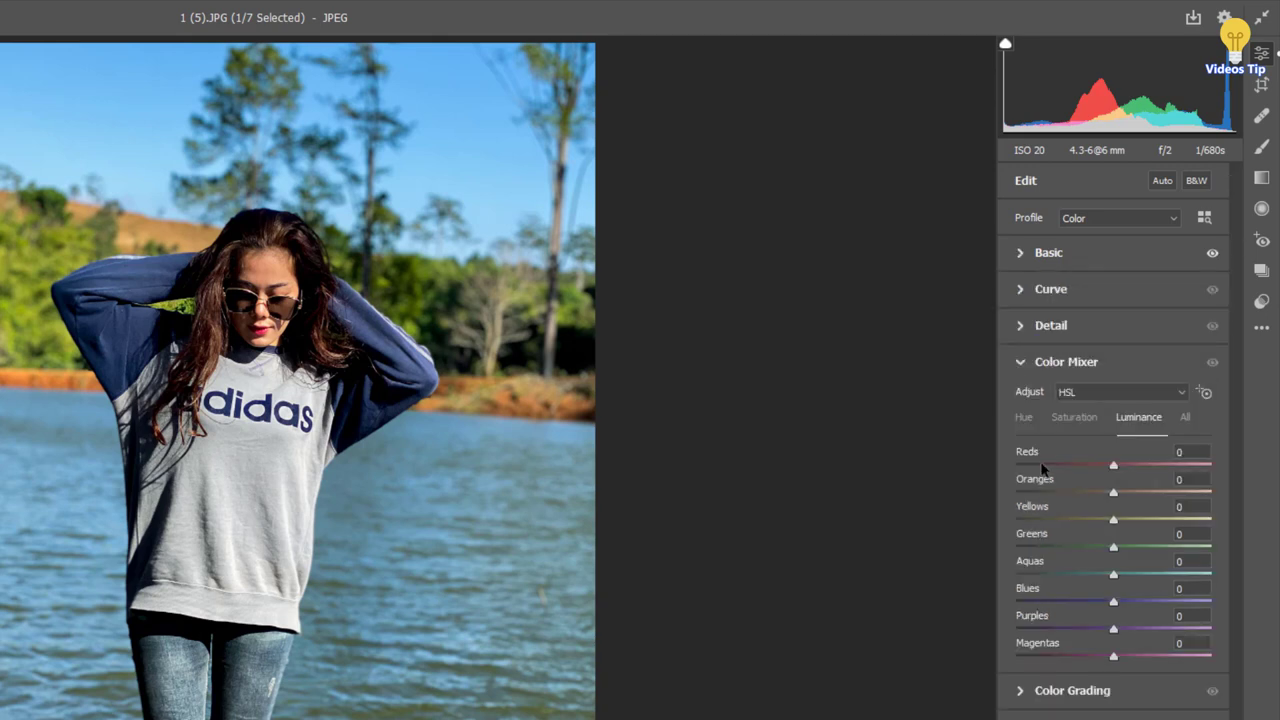
- Shift the Greens hue to +25 and Aquas hue to -10, toggling the change to compare
{"action": "left_click", "coordinate": [1023, 420]}
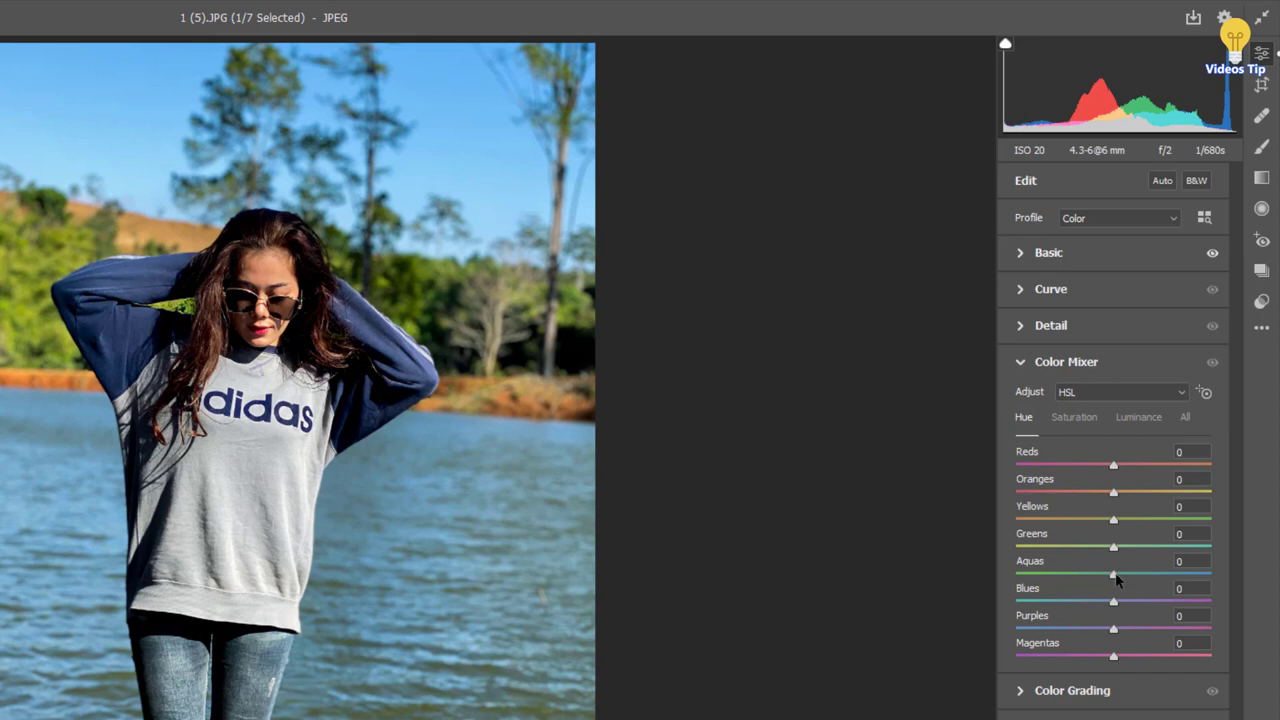
{"action": "mouse_move", "coordinate": [1114, 578]}
{"action": "left_mouse_down"}
{"action": "mouse_move", "coordinate": [1014, 584]}
{"action": "mouse_move", "coordinate": [1128, 572]}
{"action": "mouse_move", "coordinate": [1080, 580]}
{"action": "mouse_move", "coordinate": [1104, 575]}
{"action": "left_mouse_up"}
{"action": "left_click_drag", "start_coordinate": [1111, 546], "coordinate": [1140, 547]}
{"action": "double_click", "coordinate": [1078, 544]}
{"action": "key", "text": "ctrl+z"}
{"action": "key", "text": "ctrl+shift+z"}
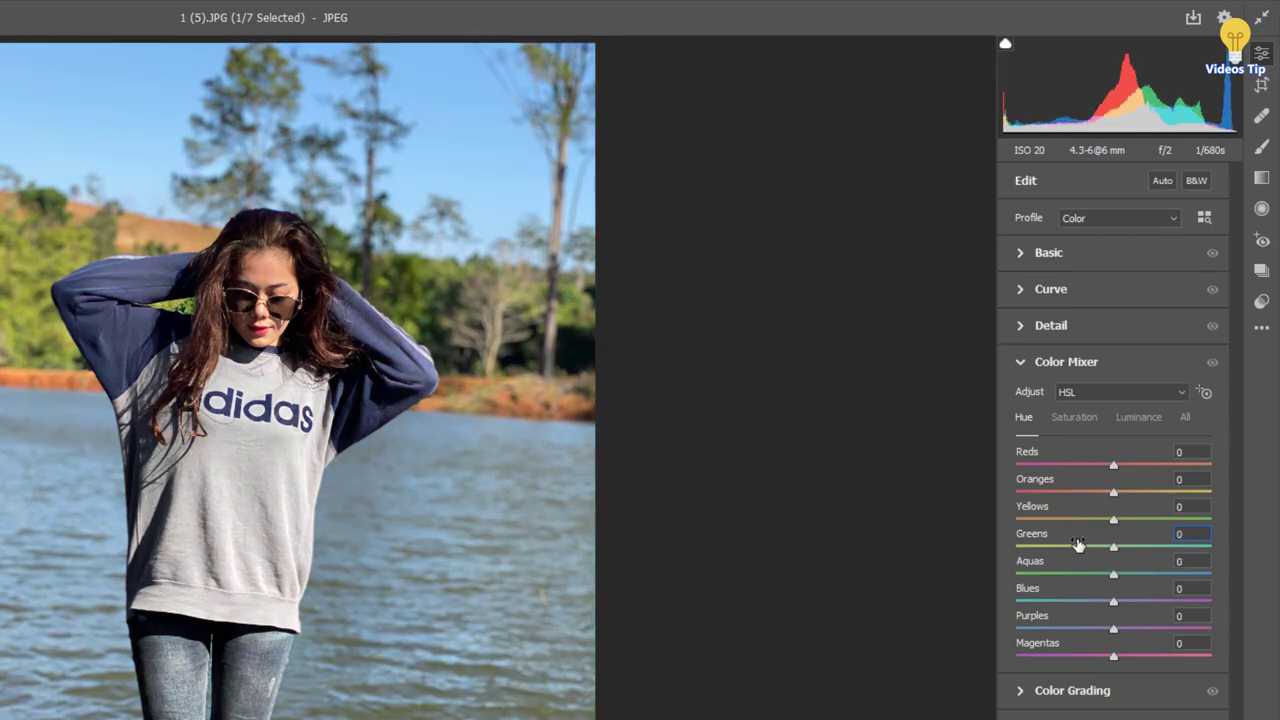
{"action": "key", "text": "ctrl+z"}
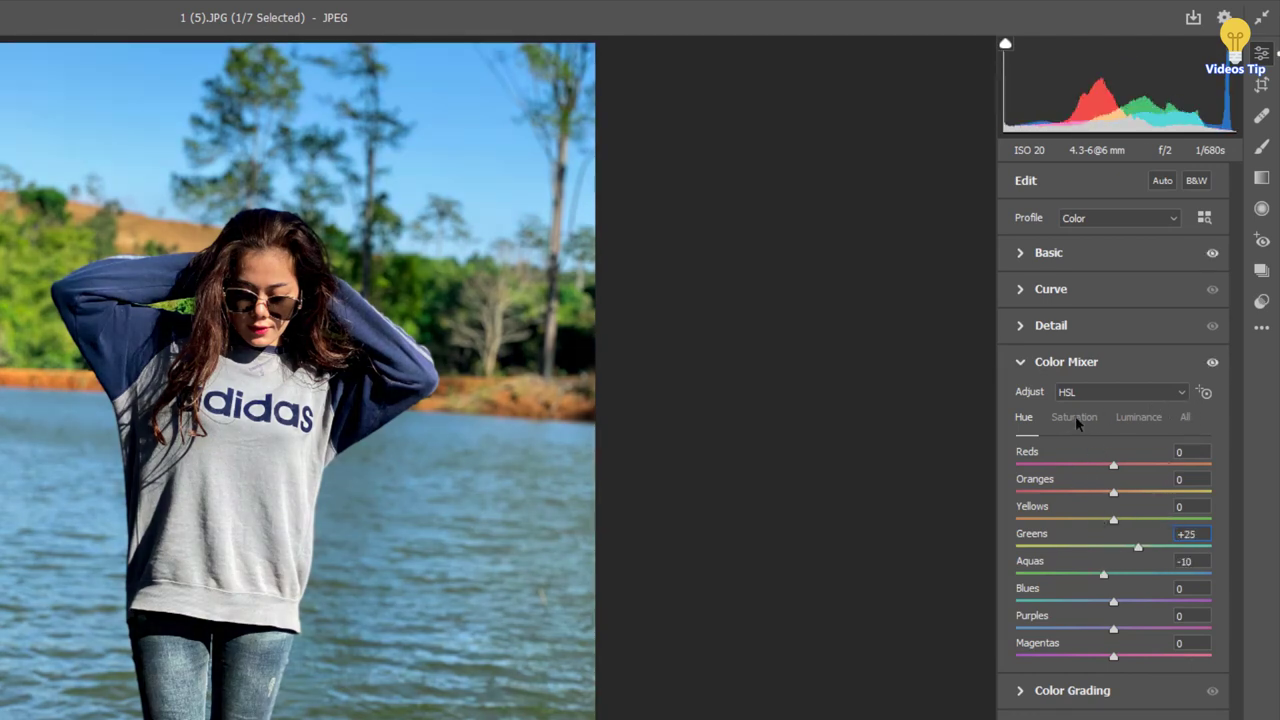
- Boost Greens saturation to +40
{"action": "left_click", "coordinate": [1075, 417]}
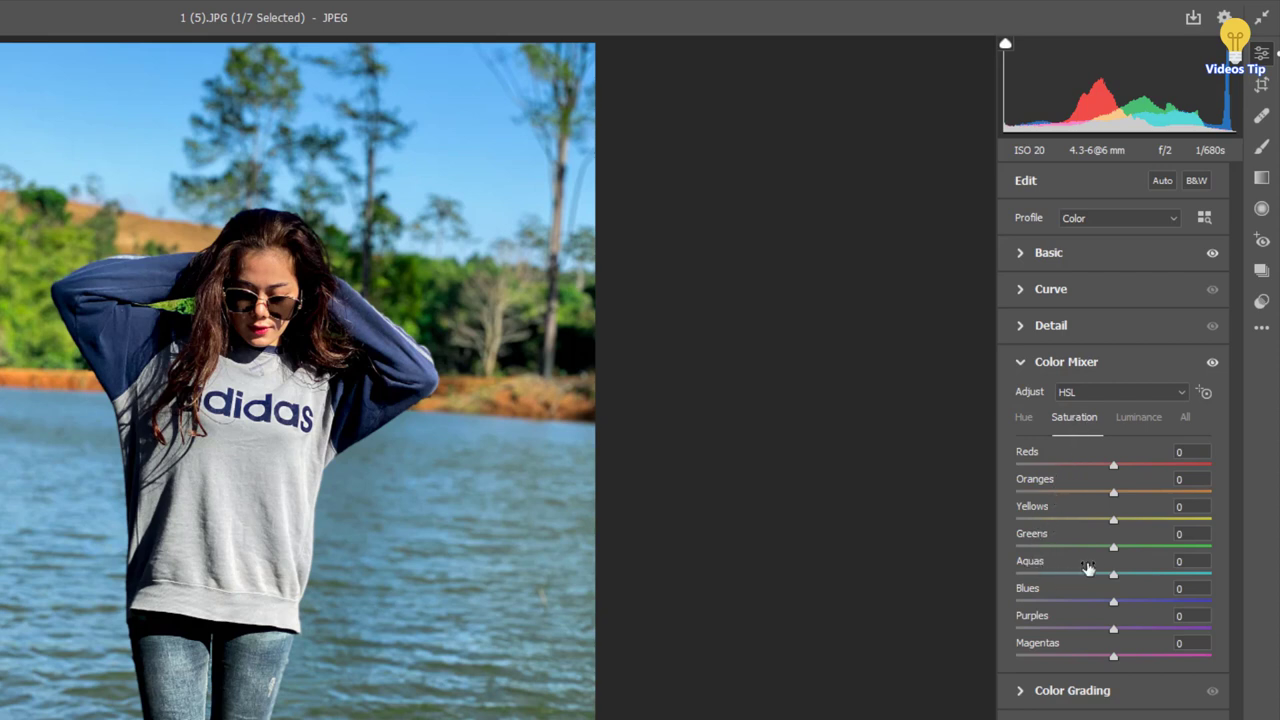
{"action": "scroll", "coordinate": [1118, 556], "scroll_direction": "up", "scroll_amount": 4}
{"action": "scroll", "coordinate": [1163, 547], "scroll_direction": "up", "scroll_amount": 4}
{"action": "left_click_drag", "start_coordinate": [1155, 552], "coordinate": [1157, 553]}
- Set Greens luminance to +5
{"action": "left_click", "coordinate": [1127, 420]}
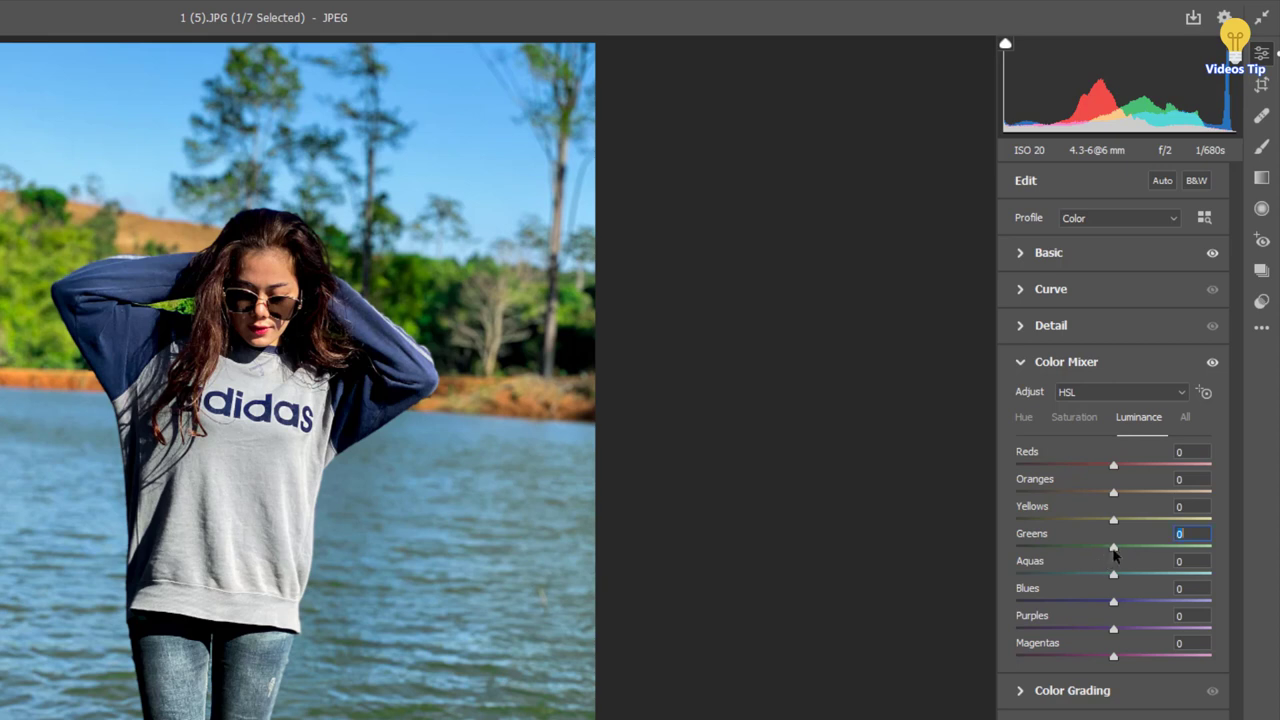
{"action": "mouse_move", "coordinate": [1114, 548]}
{"action": "left_mouse_down"}
{"action": "mouse_move", "coordinate": [1186, 548]}
{"action": "mouse_move", "coordinate": [1091, 577]}
{"action": "mouse_move", "coordinate": [1119, 572]}
{"action": "left_mouse_up"}
{"action": "type", "text": "5"}
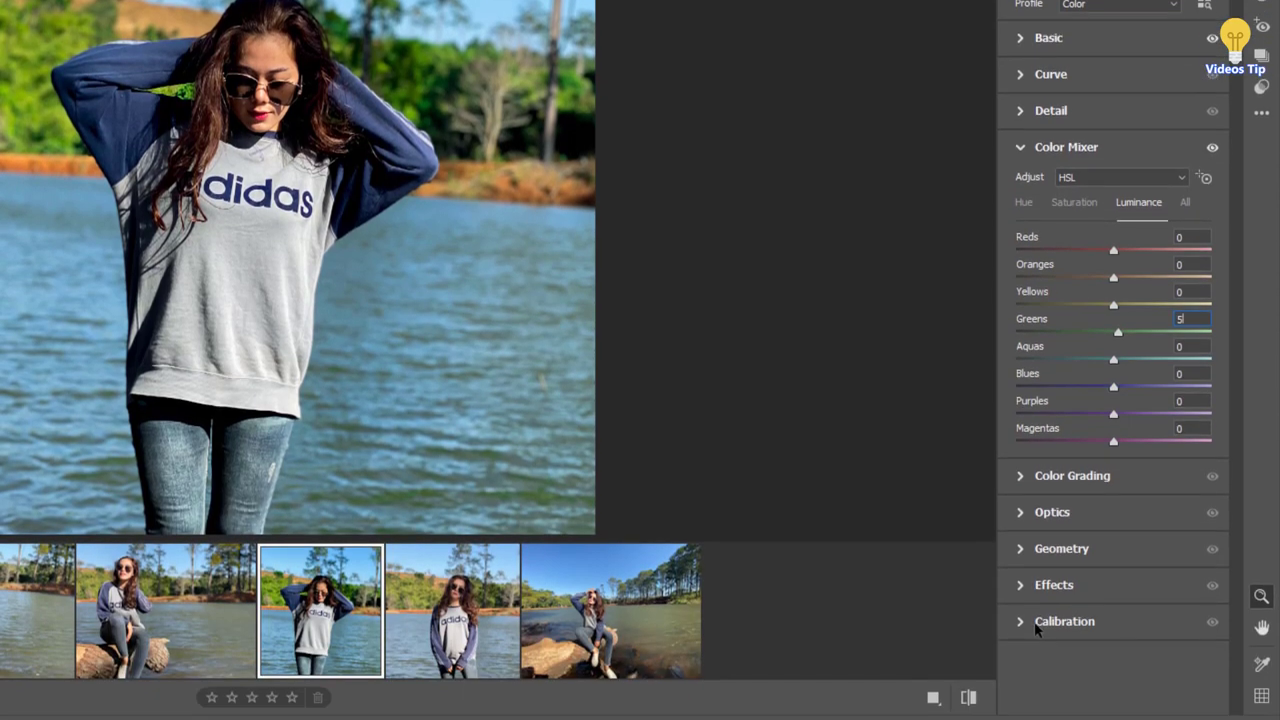
- In Calibration, set Shadows Tint -6, Green Primary Hue +4 and Green Primary Saturation +2
{"action": "left_click", "coordinate": [1024, 624]}
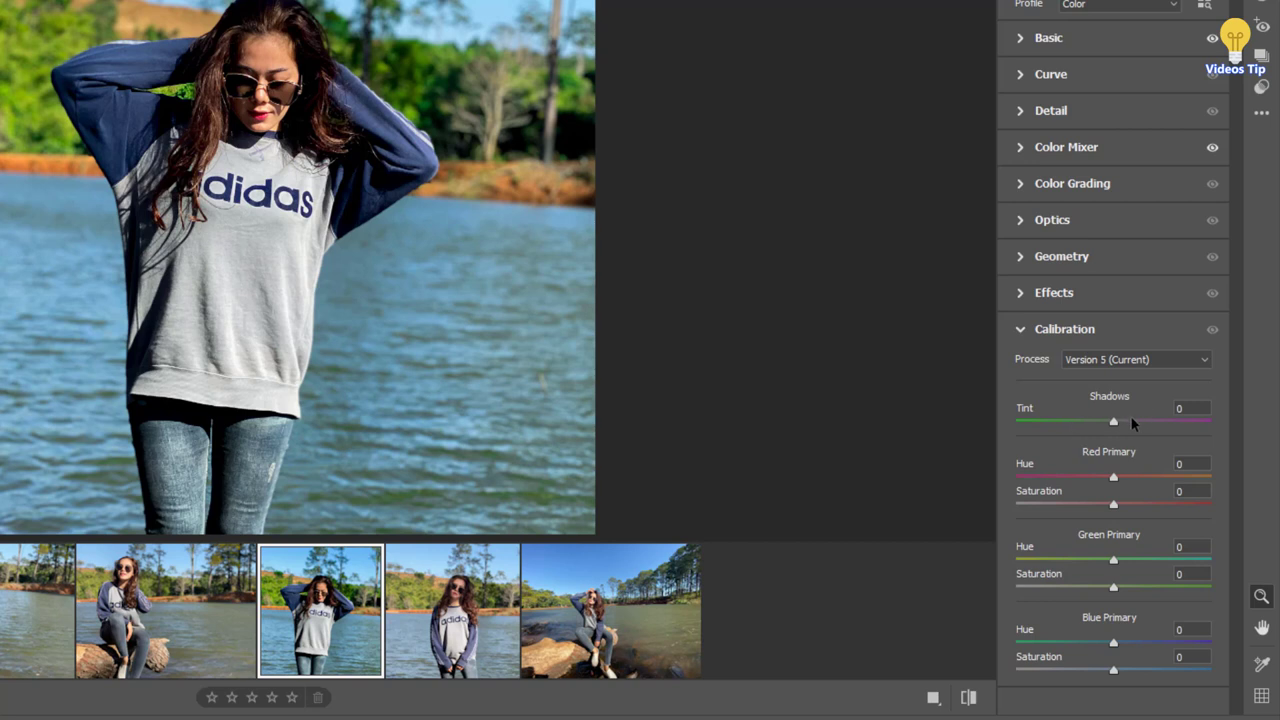
{"action": "mouse_move", "coordinate": [1114, 427]}
{"action": "left_mouse_down"}
{"action": "mouse_move", "coordinate": [987, 444]}
{"action": "mouse_move", "coordinate": [1107, 443]}
{"action": "left_mouse_up"}
{"action": "mouse_move", "coordinate": [1113, 561]}
{"action": "left_mouse_down"}
{"action": "mouse_move", "coordinate": [1045, 562]}
{"action": "mouse_move", "coordinate": [1216, 543]}
{"action": "mouse_move", "coordinate": [1116, 569]}
{"action": "left_mouse_up"}
{"action": "mouse_move", "coordinate": [1114, 588]}
{"action": "left_mouse_down"}
{"action": "mouse_move", "coordinate": [1172, 588]}
{"action": "mouse_move", "coordinate": [1116, 590]}
{"action": "left_mouse_up"}
- Collapse Calibration and toggle the before/after preview of the graded 1 (5).JPG
{"action": "left_click", "coordinate": [1023, 331]}
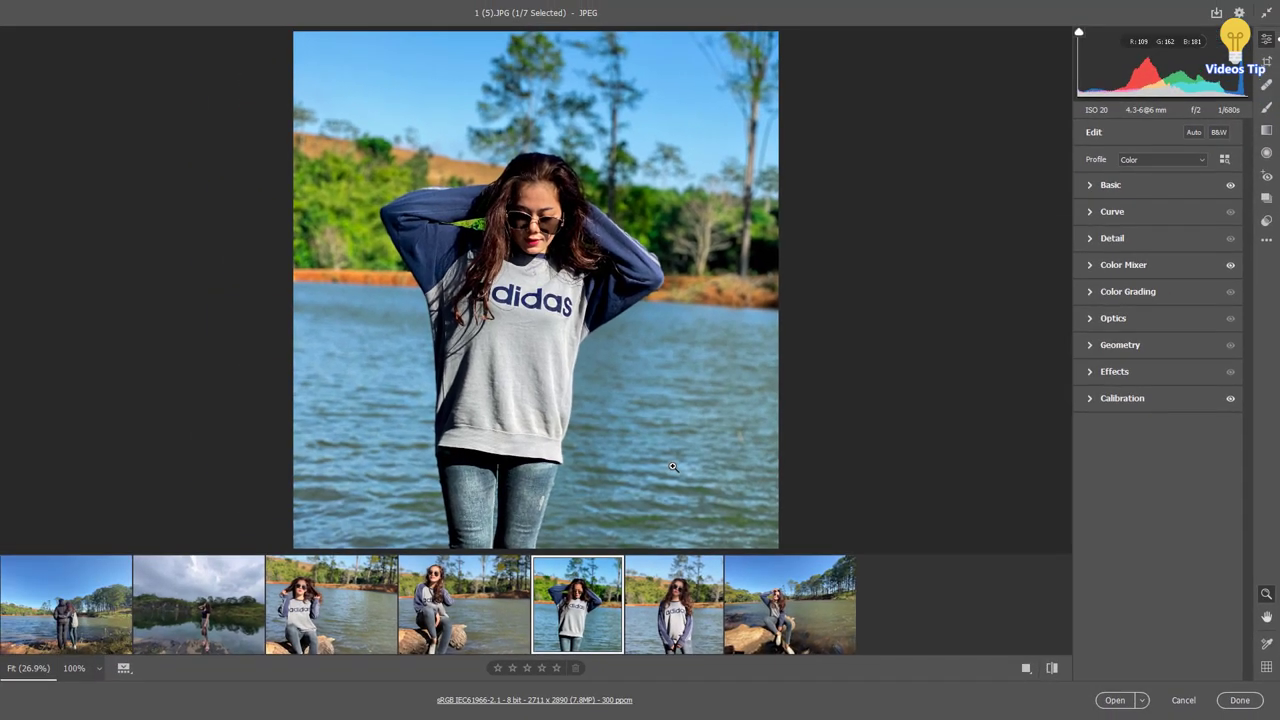
{"action": "key", "text": "p"}
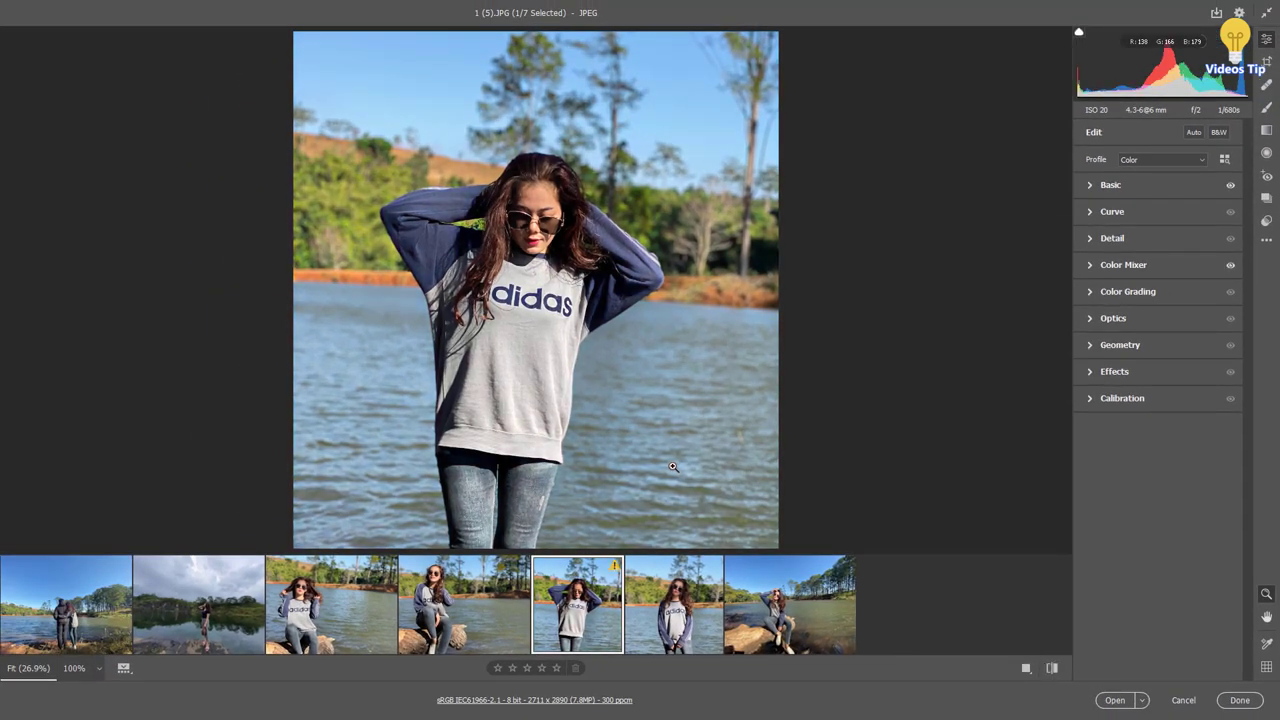
{"action": "key", "text": "p"}
{"action": "key", "text": "p"}
{"action": "key", "text": "p"}
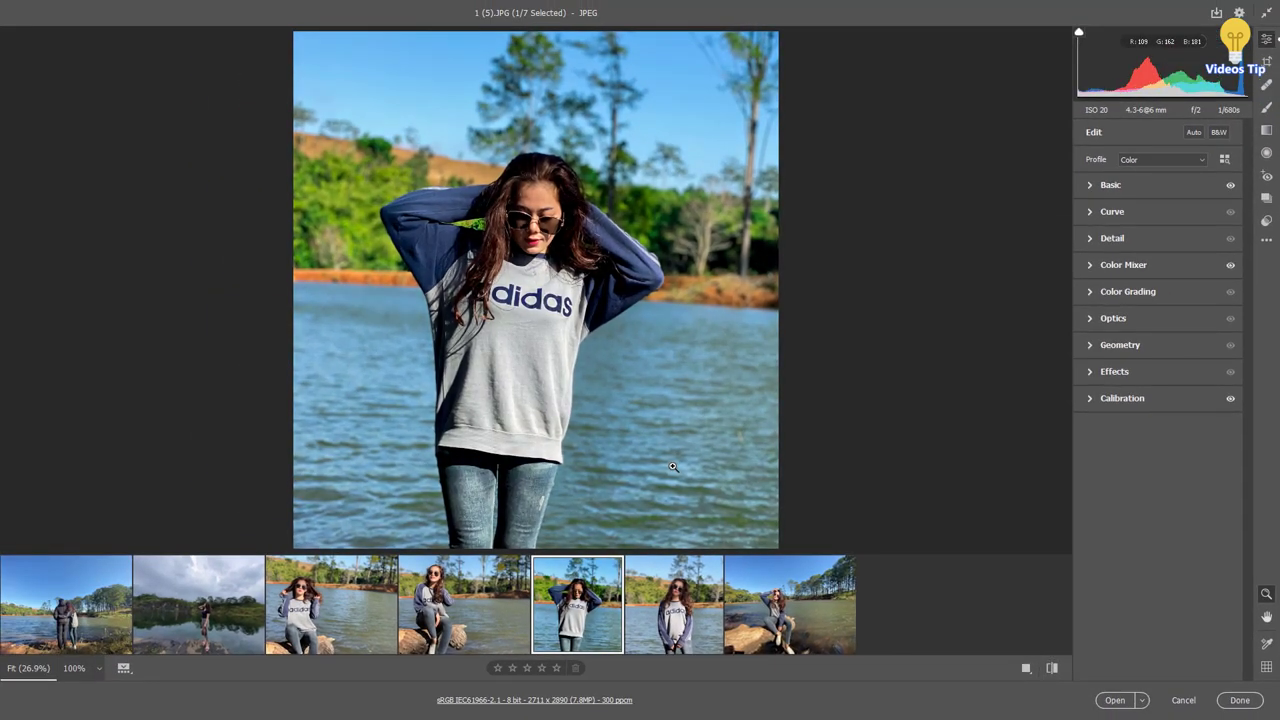
{"action": "key", "text": "p"}
{"action": "key", "text": "p"}
{"action": "mouse_move", "coordinate": [66, 604]}
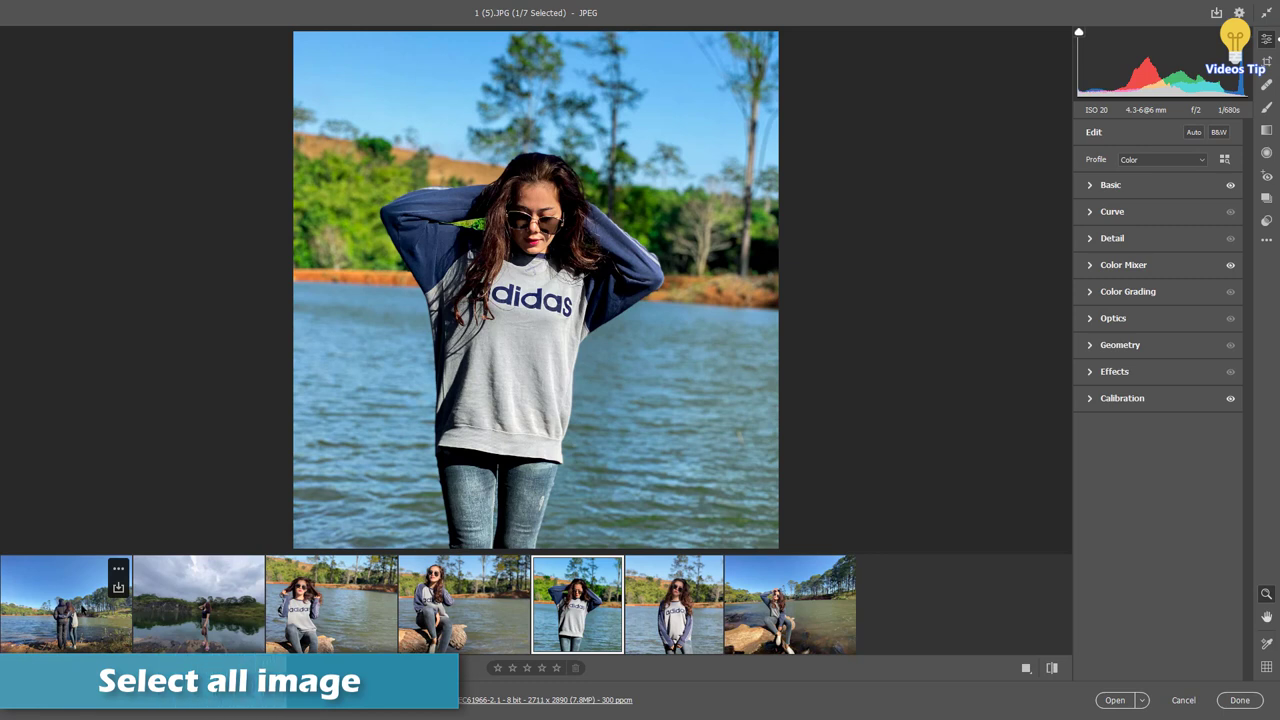
- Select all seven thumbnails and sync 1 (5).JPG's grade to them with Sync Settings
{"action": "left_click", "coordinate": [65, 605], "text": "shift"}
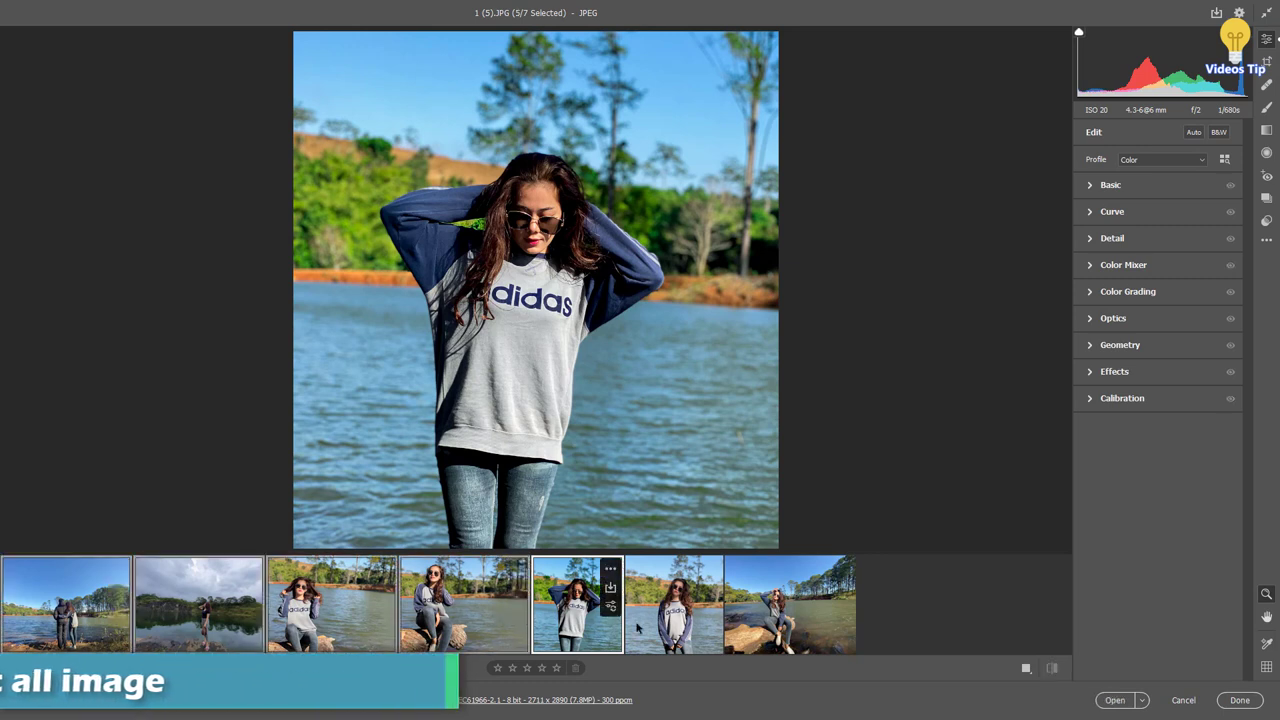
{"action": "left_click", "coordinate": [757, 632], "text": "shift"}
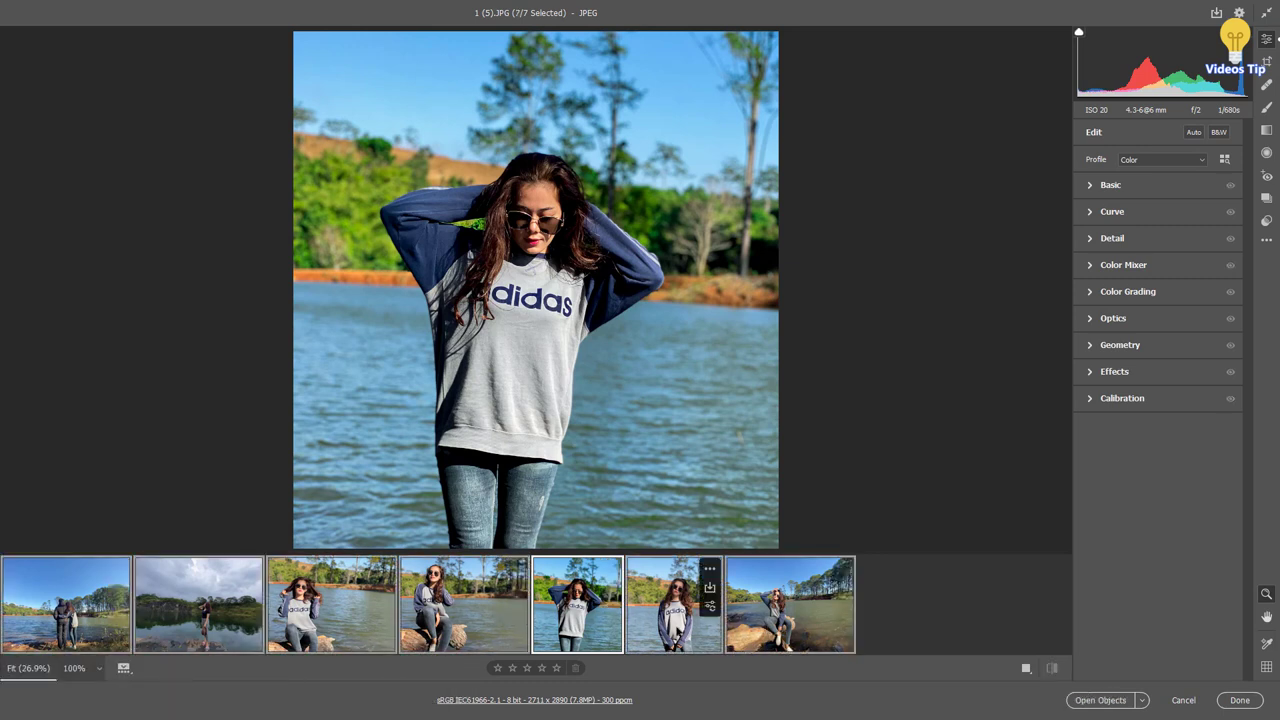
{"action": "right_click", "coordinate": [572, 605]}
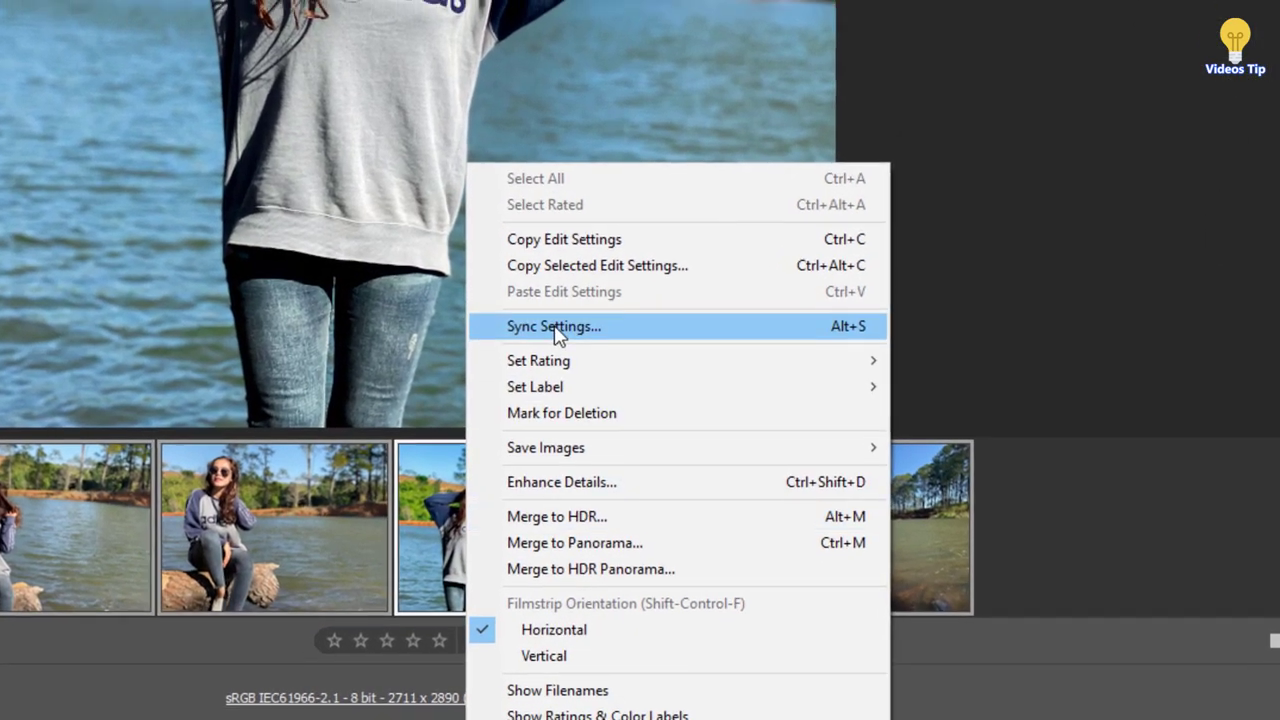
{"action": "left_click", "coordinate": [557, 327]}
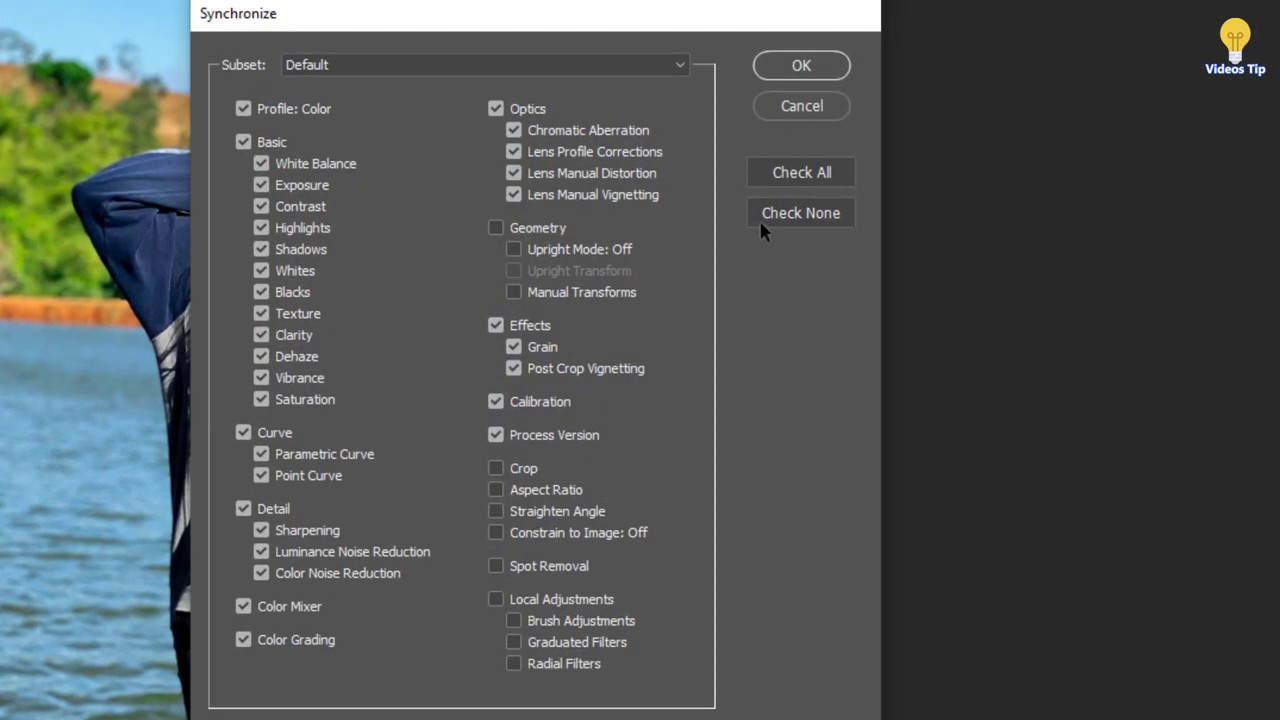
{"action": "left_click", "coordinate": [801, 66]}
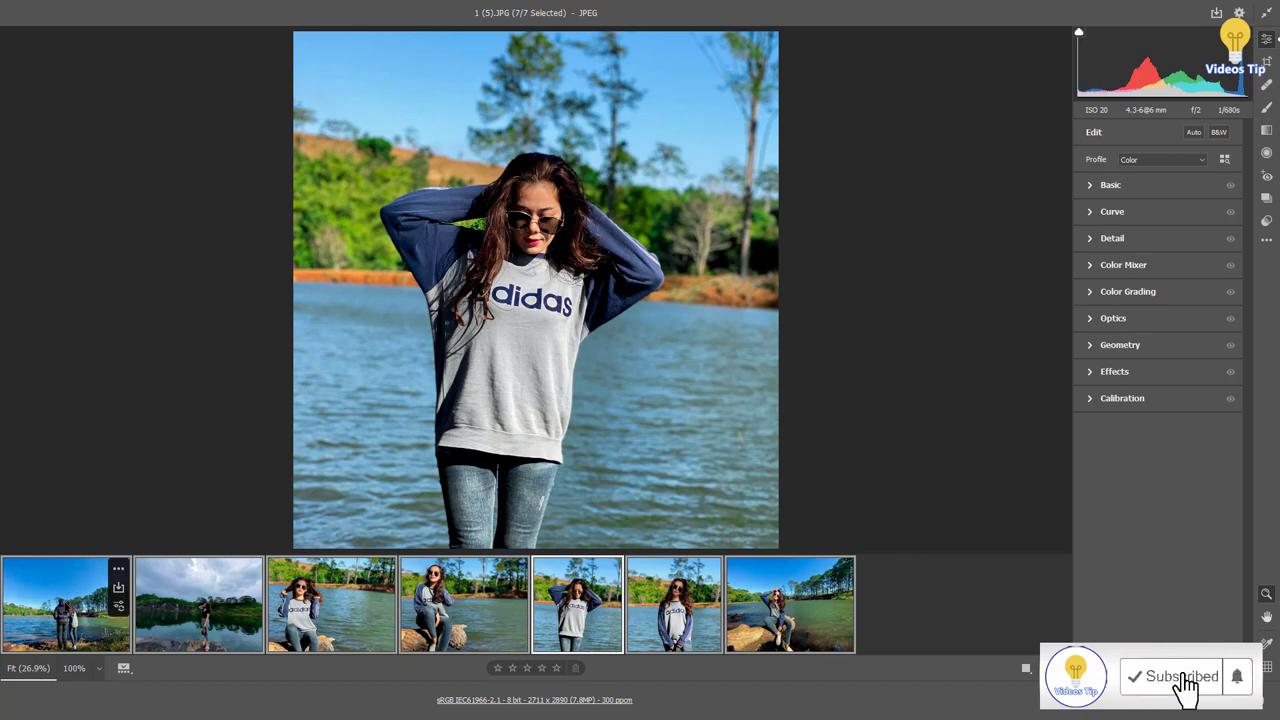
- Inspect the synced grade on photos 1 through 7, ending on 1 (7).JPG
{"action": "left_click", "coordinate": [65, 604]}
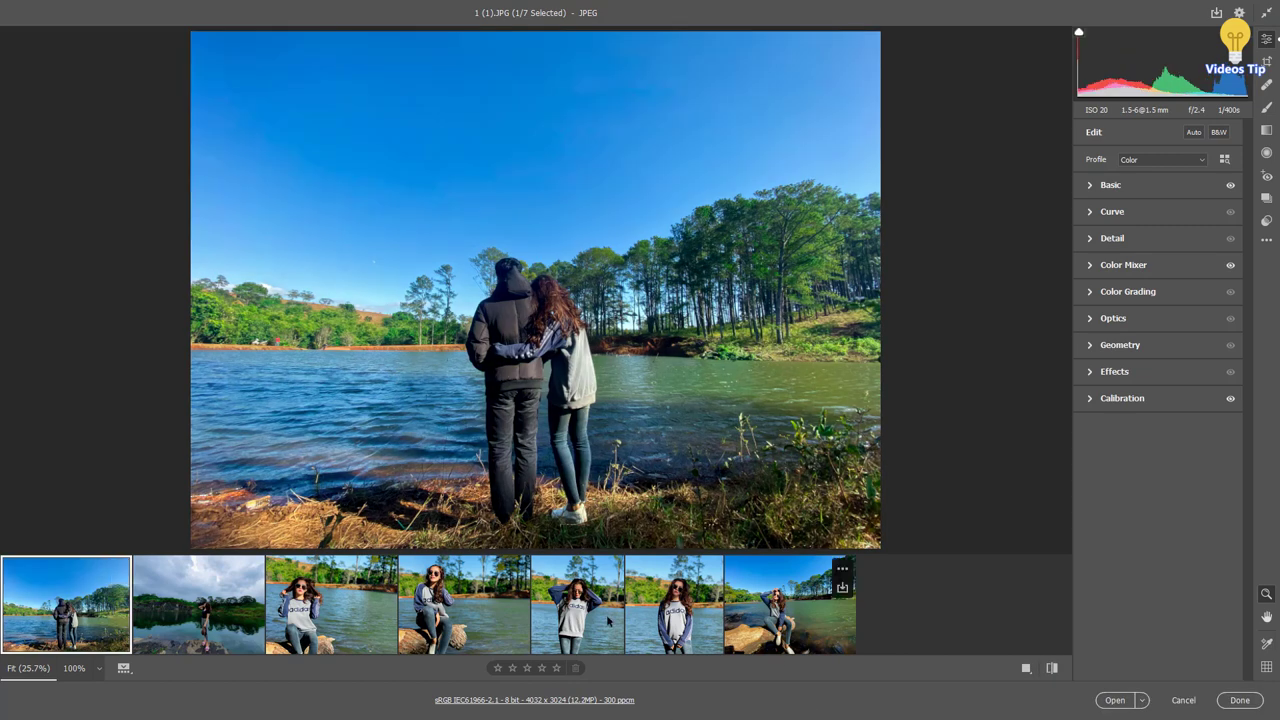
{"action": "left_click", "coordinate": [606, 614]}
{"action": "left_click", "coordinate": [82, 616]}
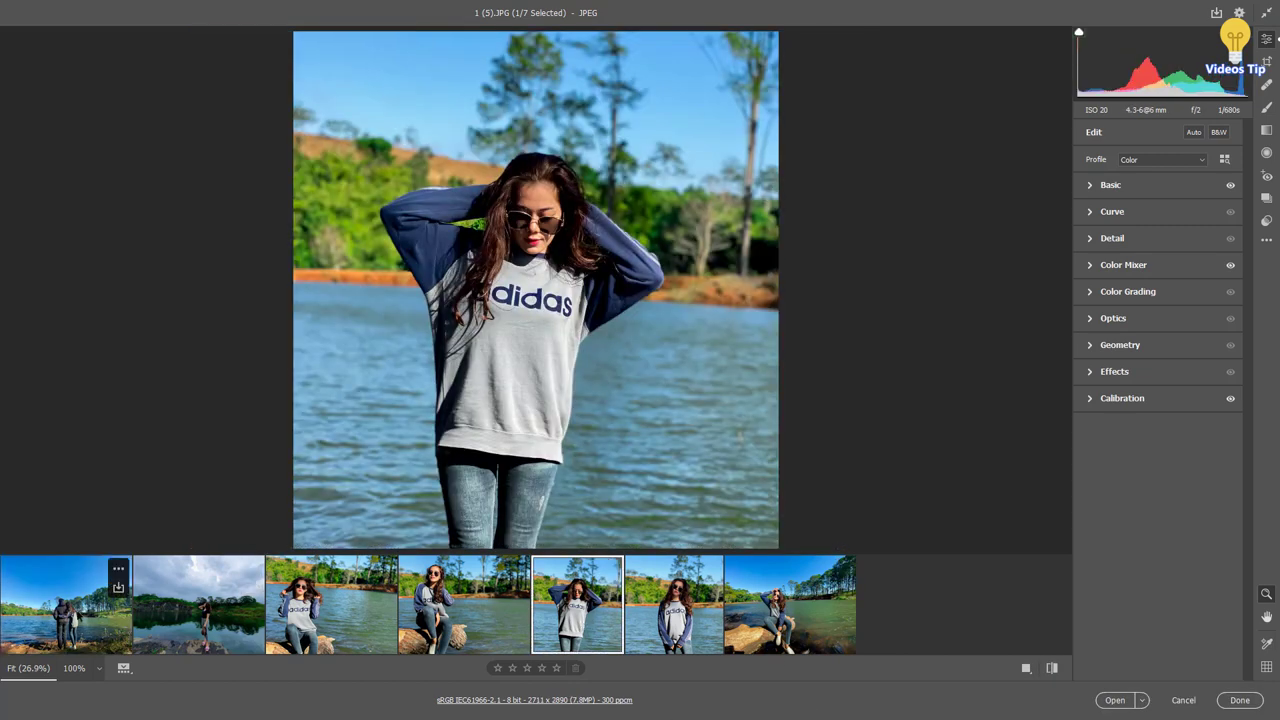
{"action": "left_click", "coordinate": [203, 614]}
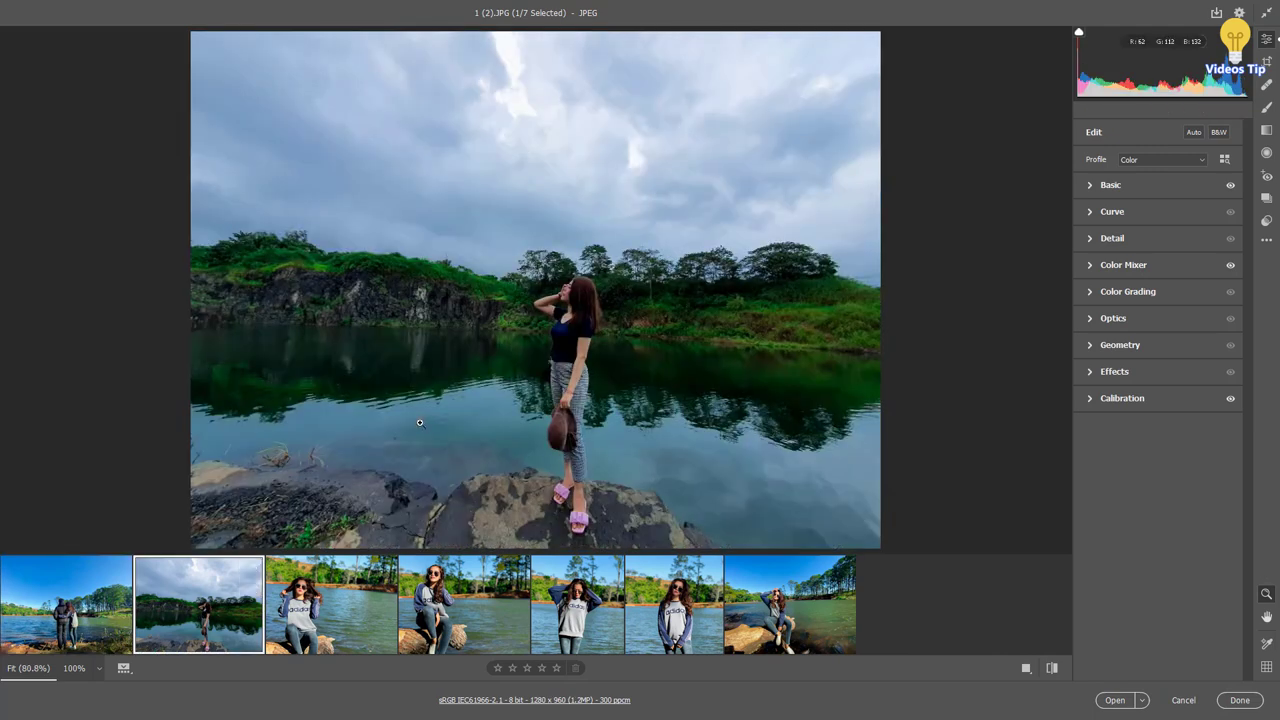
{"action": "left_click", "coordinate": [326, 602]}
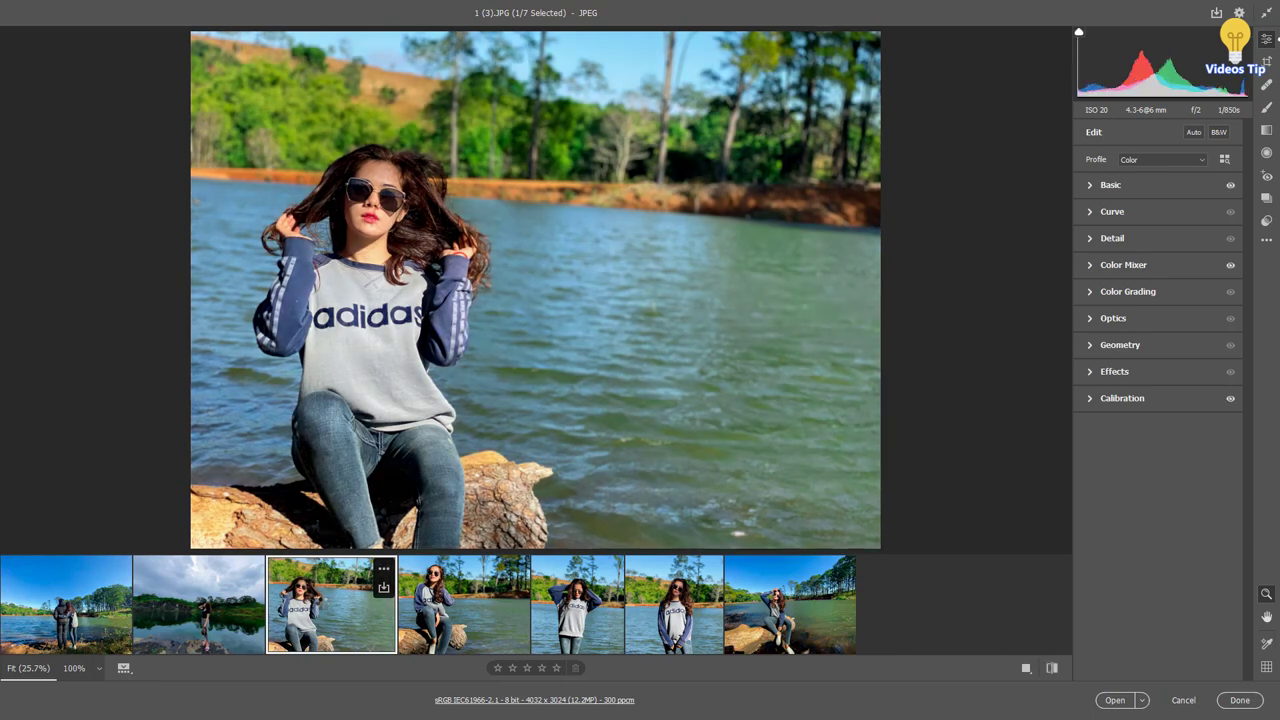
{"action": "left_click", "coordinate": [477, 610]}
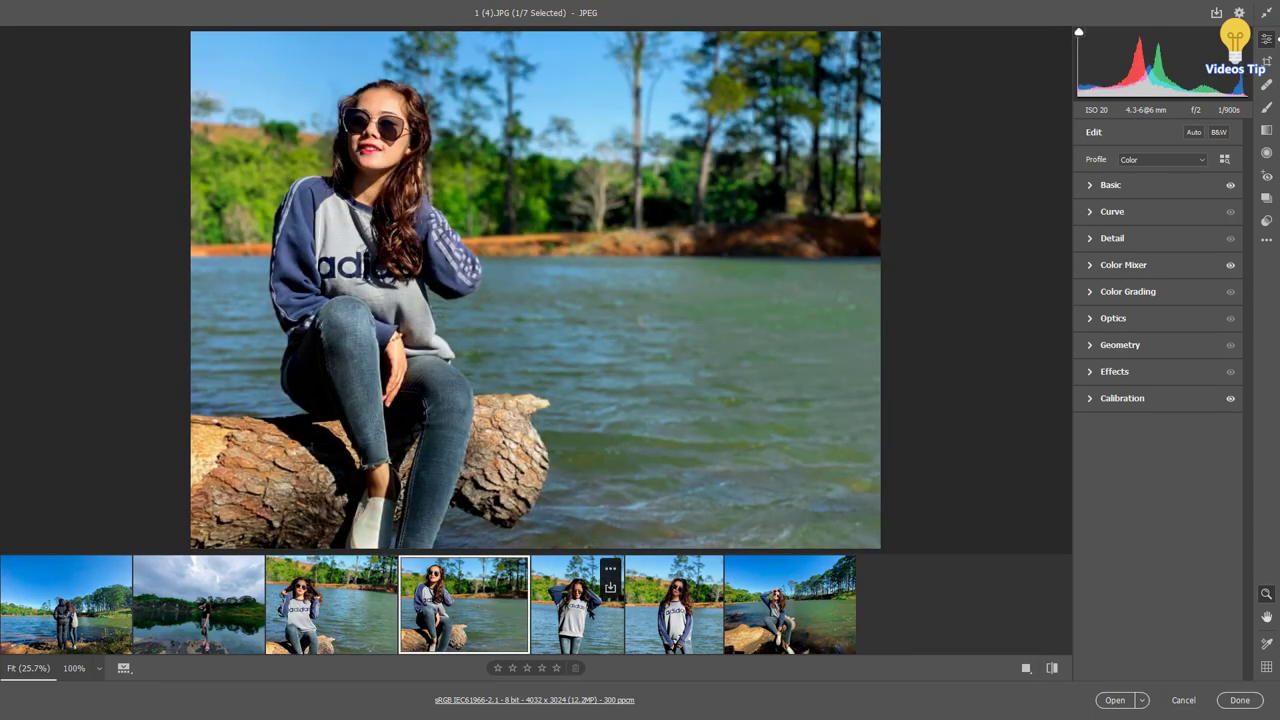
{"action": "left_click", "coordinate": [700, 612]}
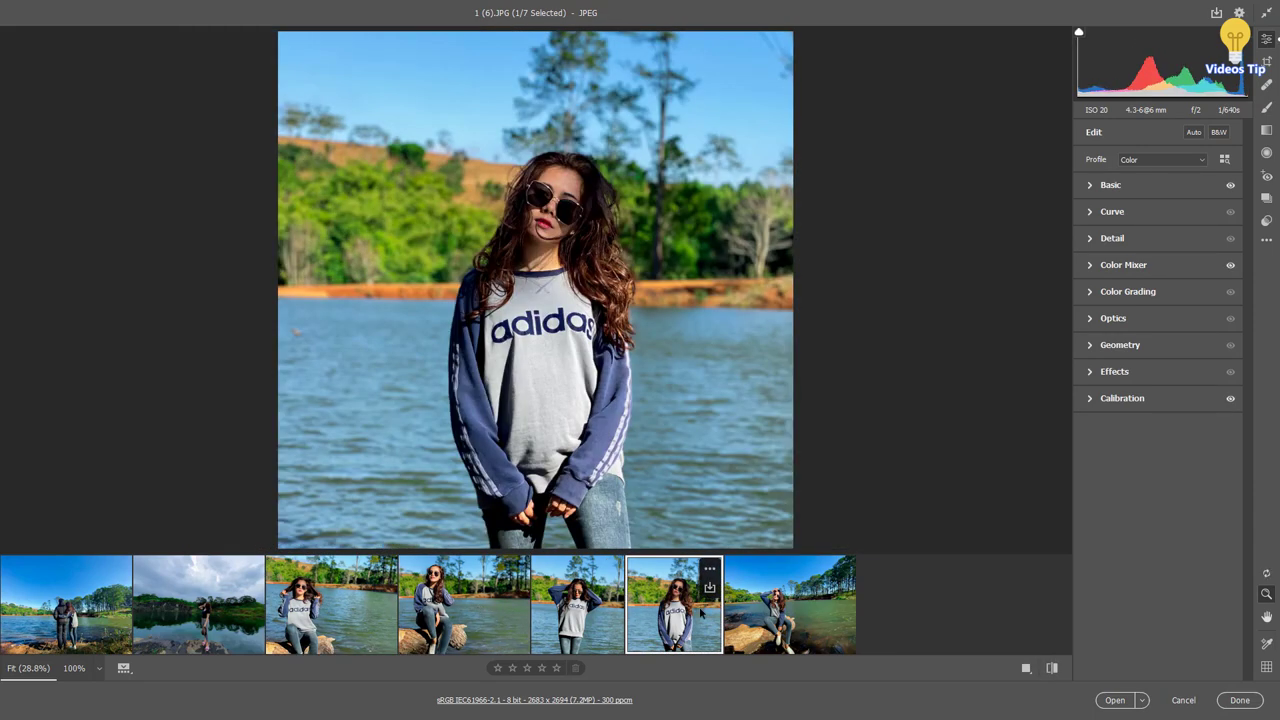
{"action": "left_click", "coordinate": [799, 630]}
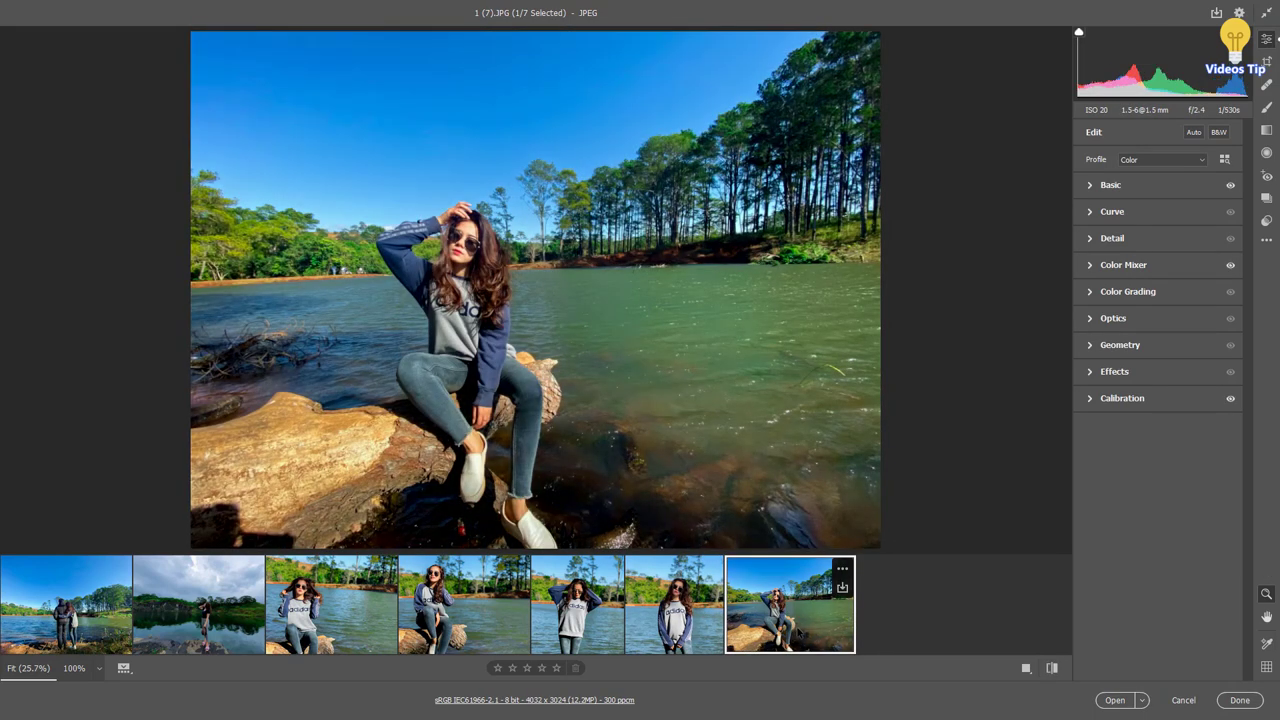
{"action": "mouse_move", "coordinate": [674, 604]}
{"action": "mouse_move", "coordinate": [790, 604]}
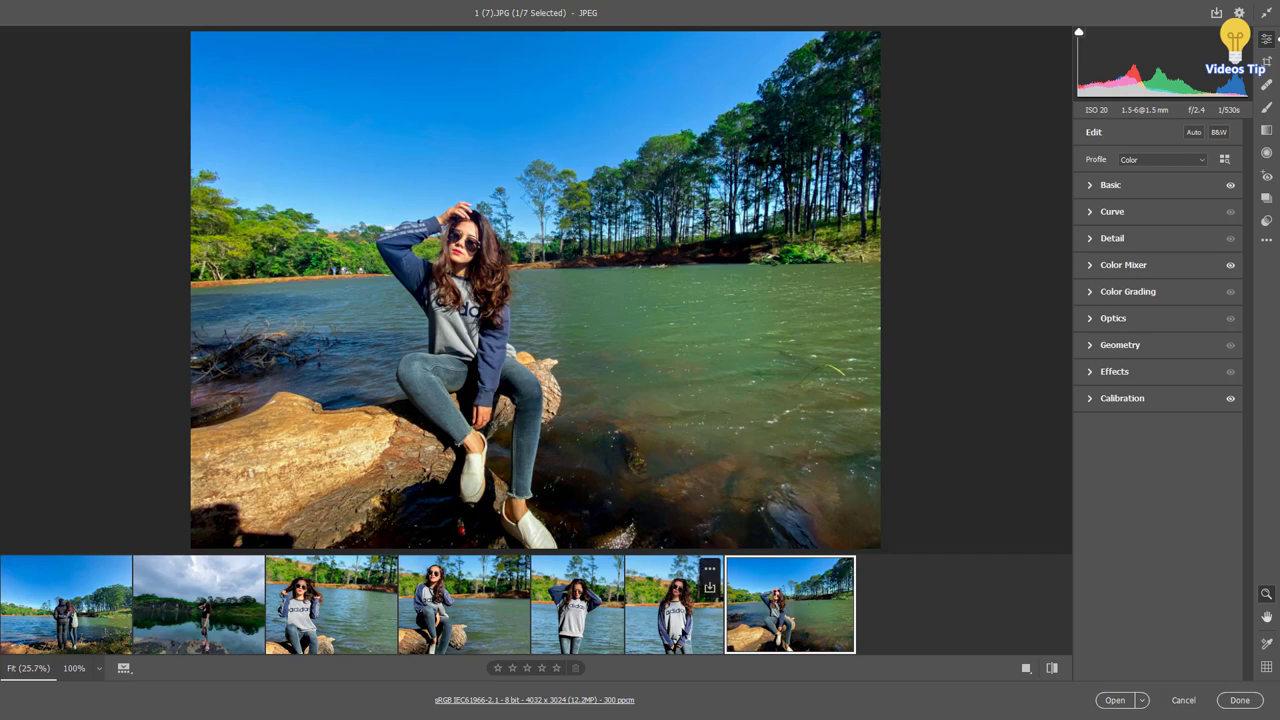
- Save all seven graded photos into a newly created 'New folder' inside sou and close Camera Raw
{"action": "key", "text": "ctrl+a"}
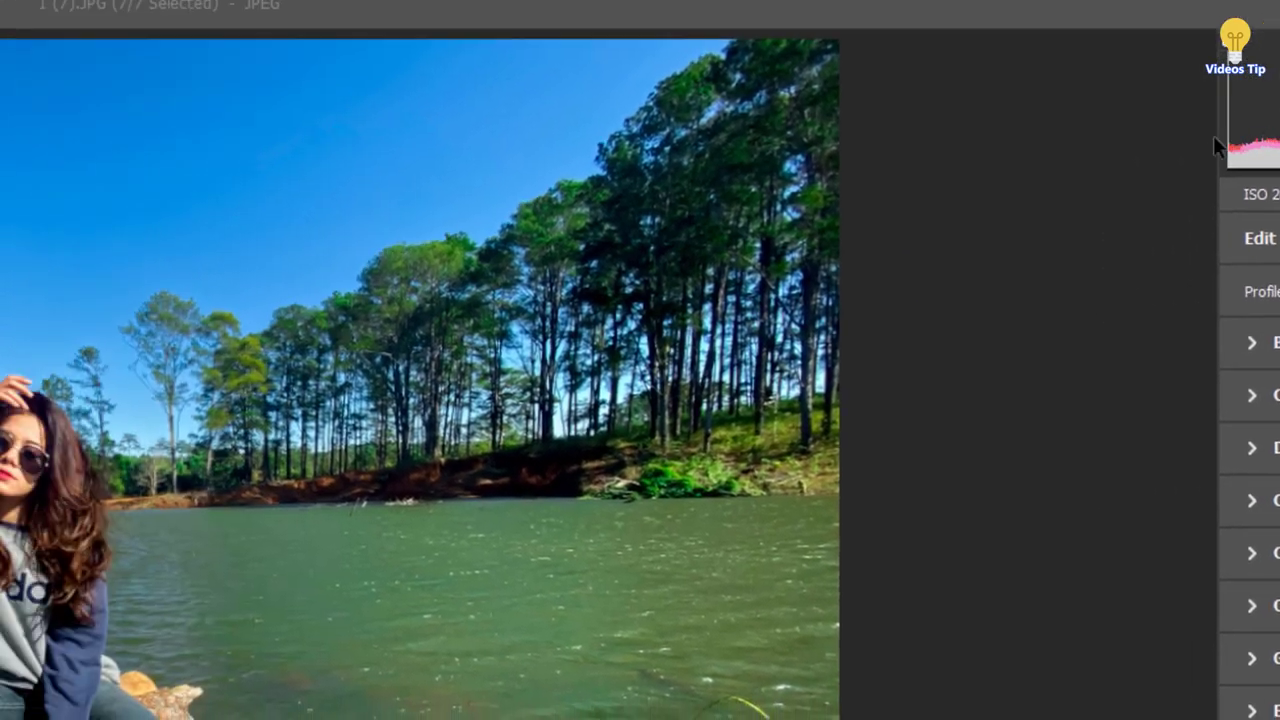
{"action": "left_click", "coordinate": [1215, 147]}
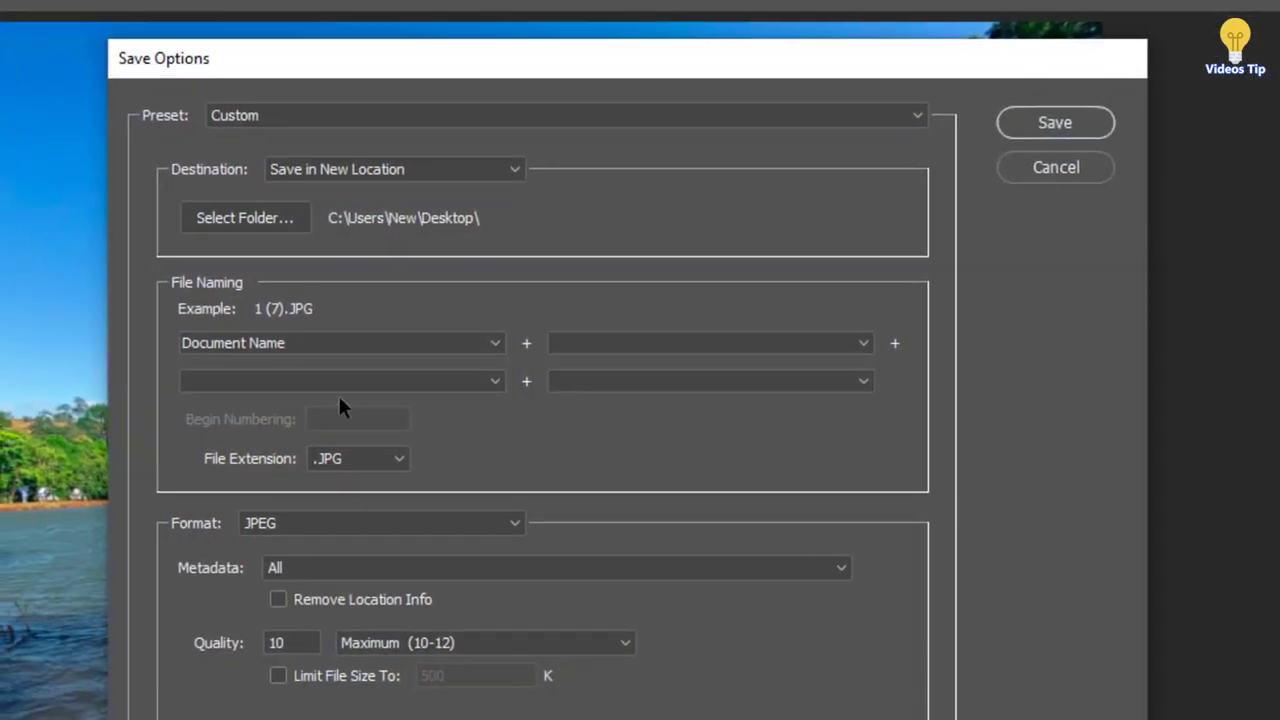
{"action": "left_click", "coordinate": [249, 218]}
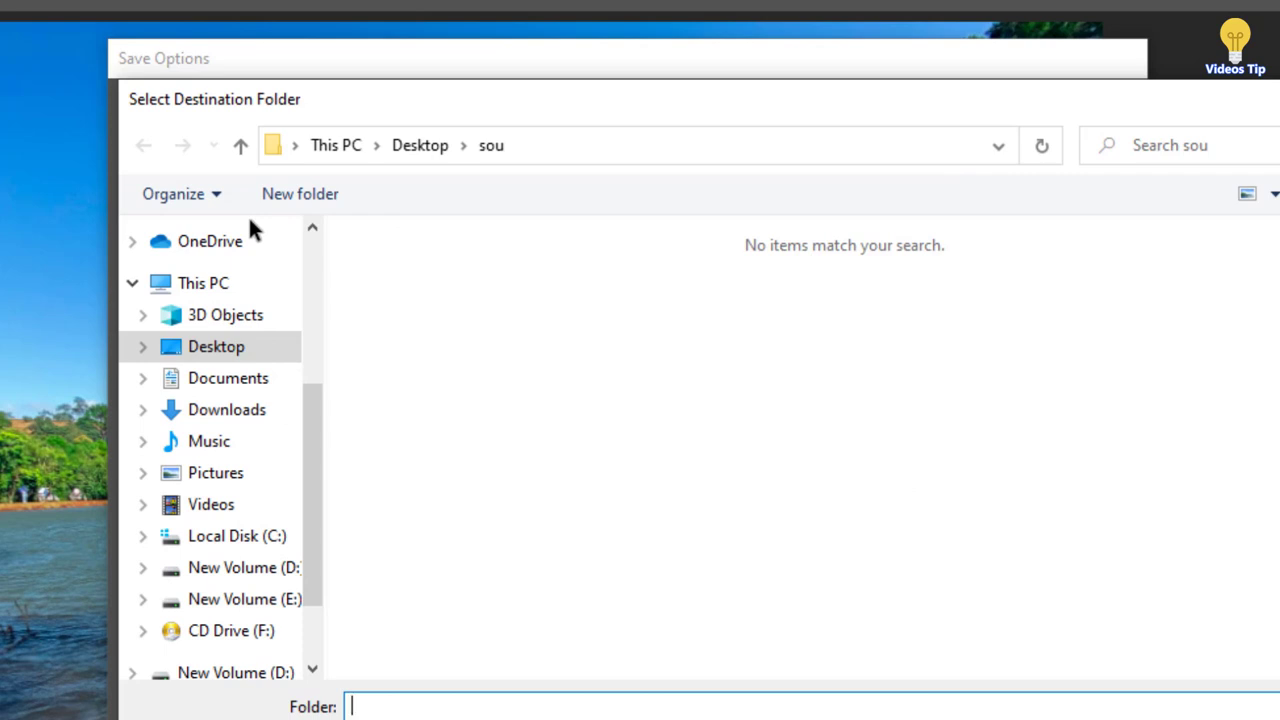
{"action": "left_click", "coordinate": [329, 194]}
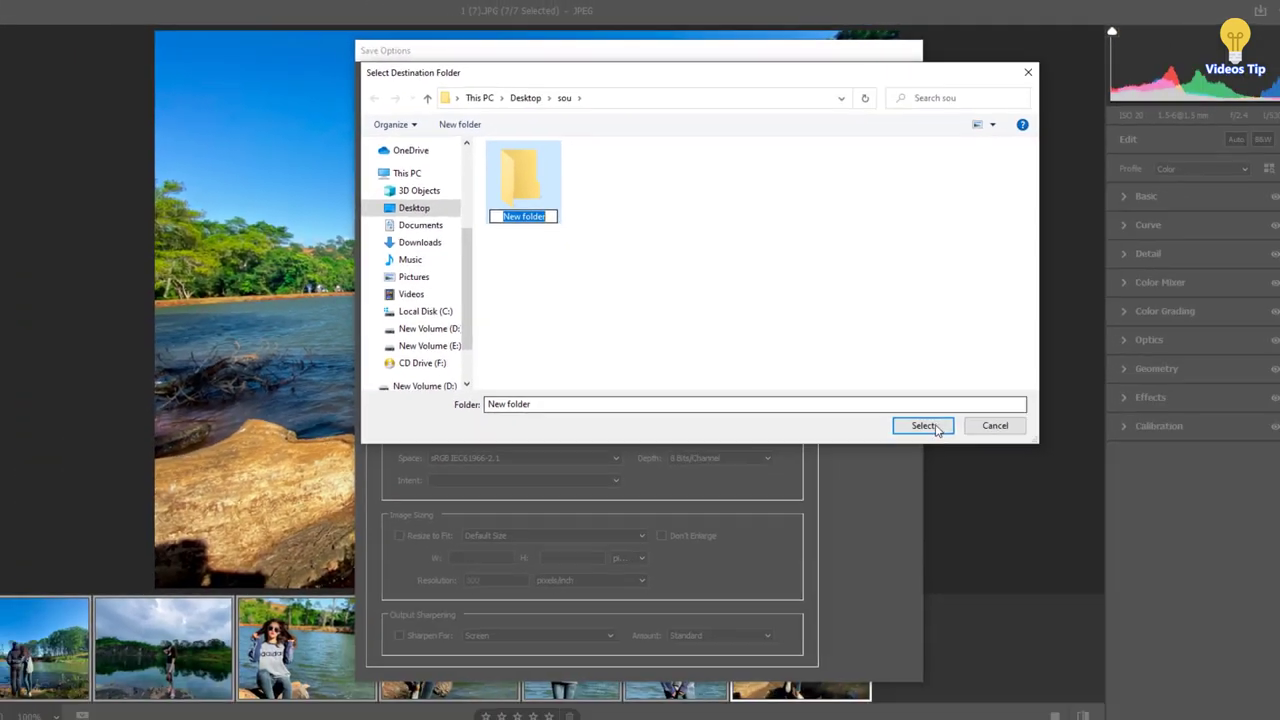
{"action": "left_click", "coordinate": [913, 400]}
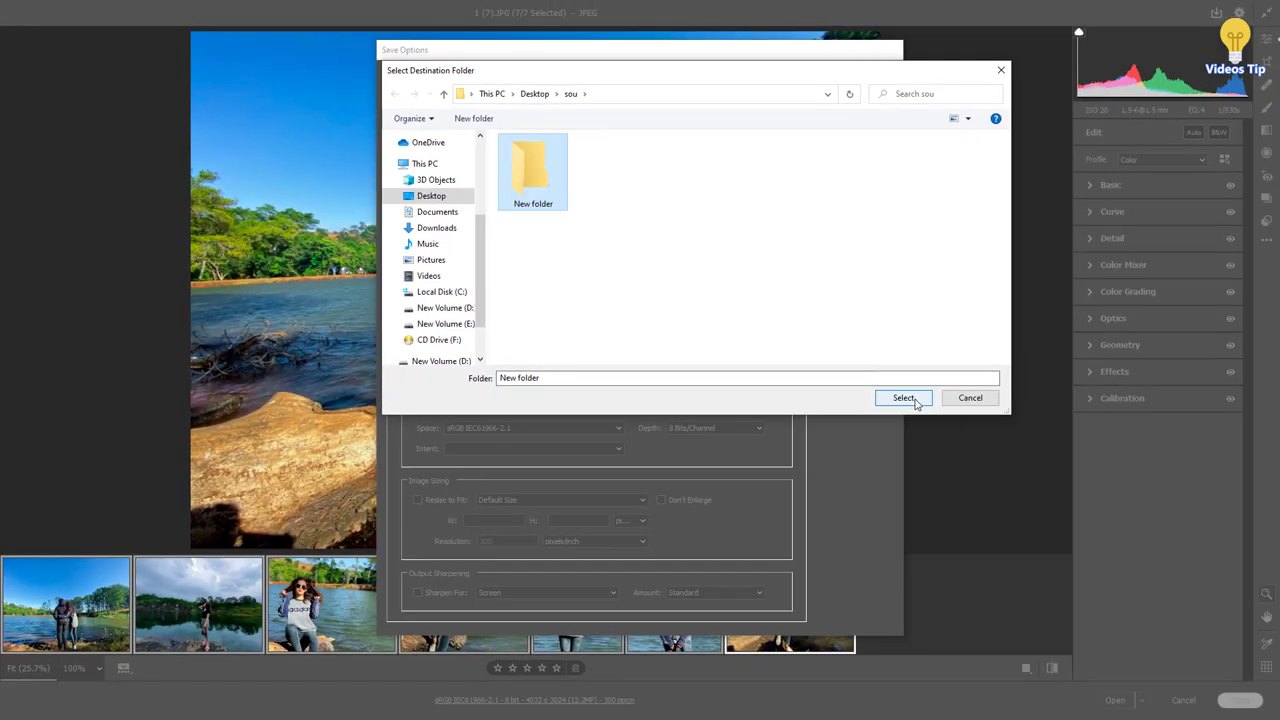
{"action": "left_click", "coordinate": [904, 398]}
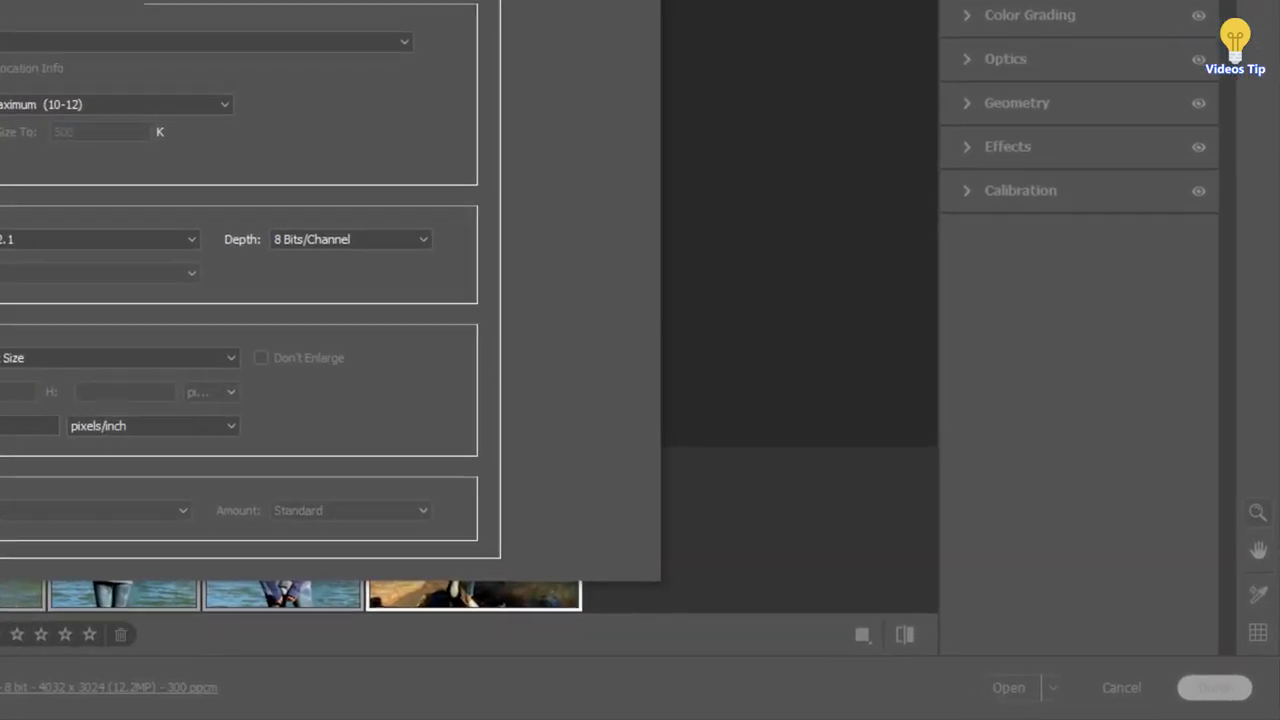
{"action": "key", "text": "Return"}
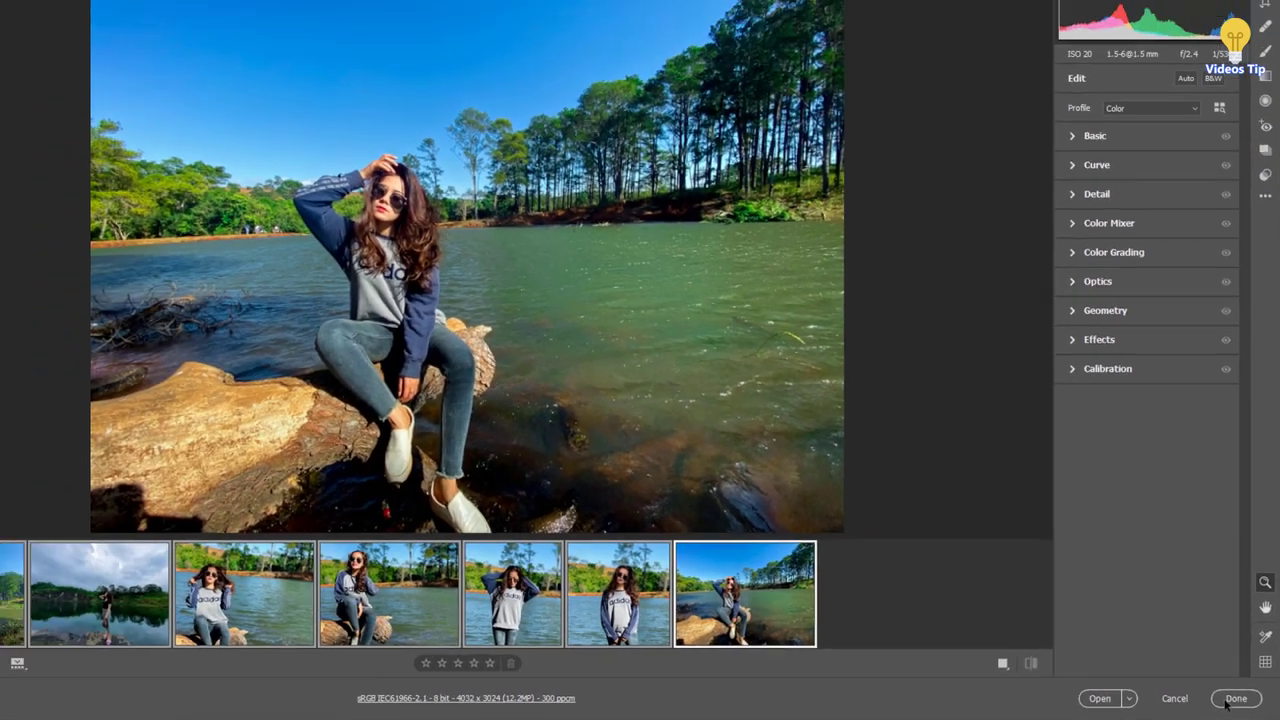
{"action": "left_click", "coordinate": [1232, 699]}
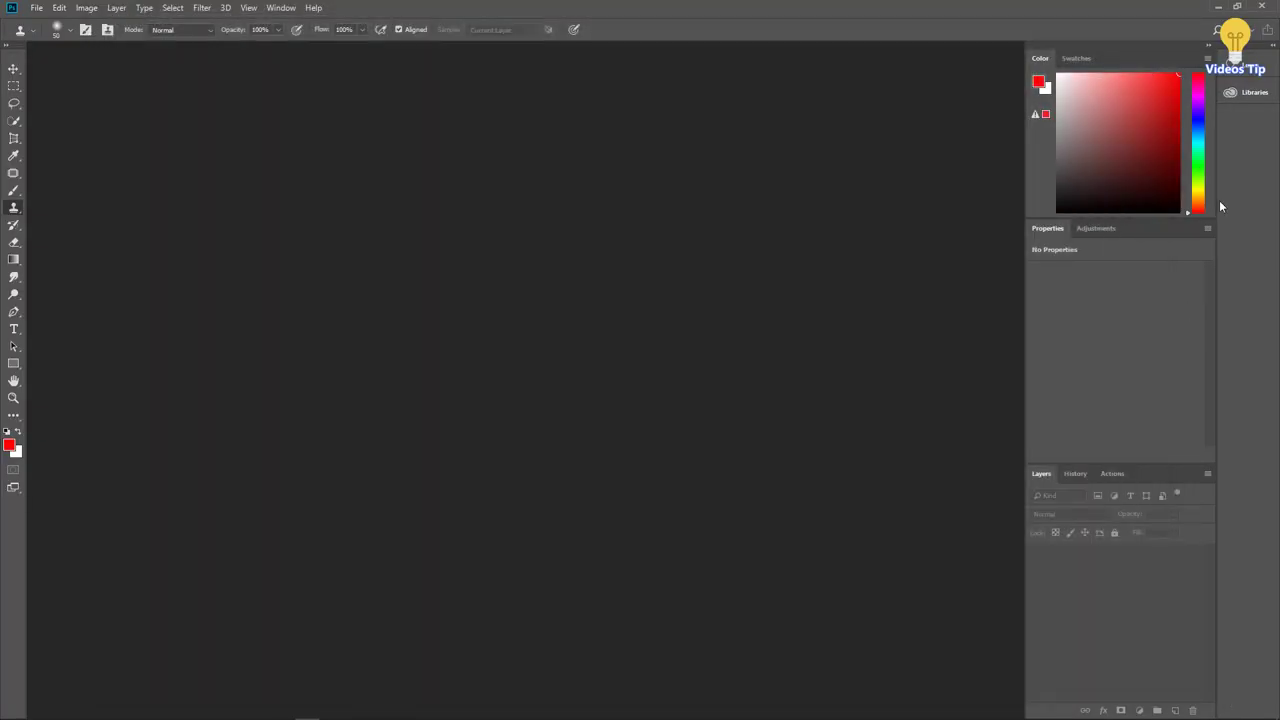
- Reveal and refresh the desktop, then bring the Photoshop window back
{"action": "key", "text": "super+d"}
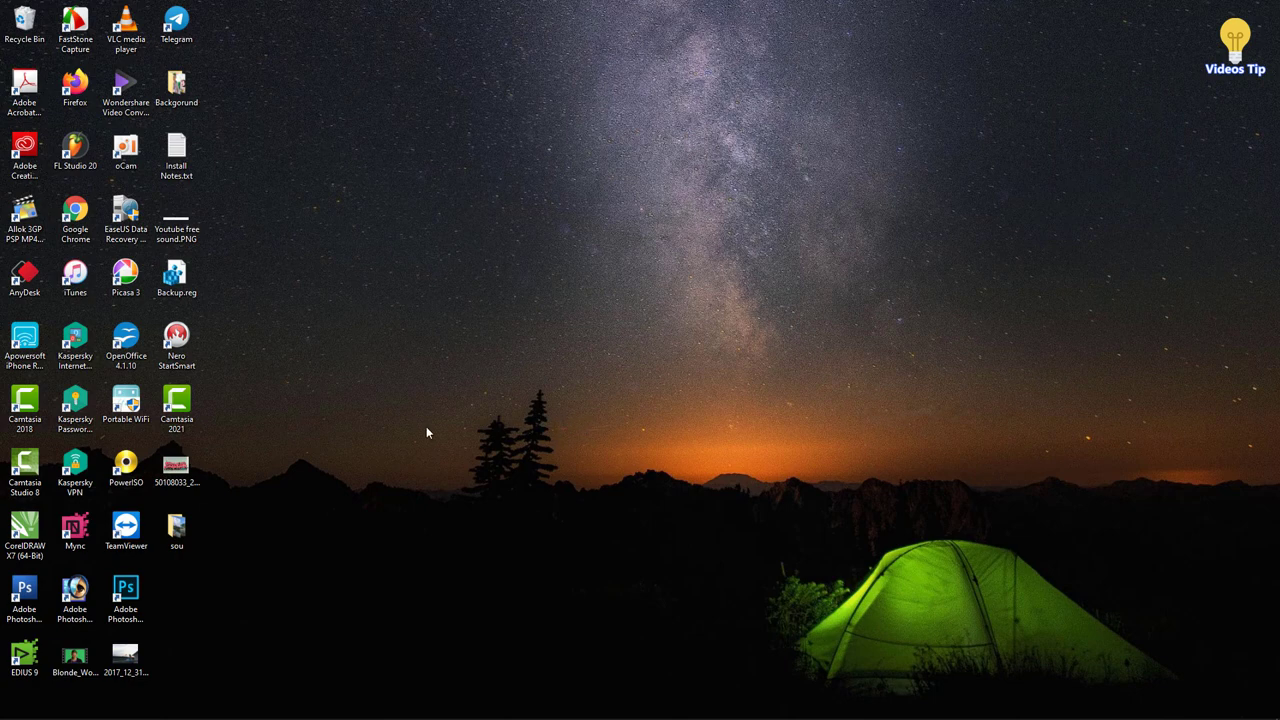
{"action": "right_click", "coordinate": [426, 432]}
{"action": "left_click", "coordinate": [474, 467]}
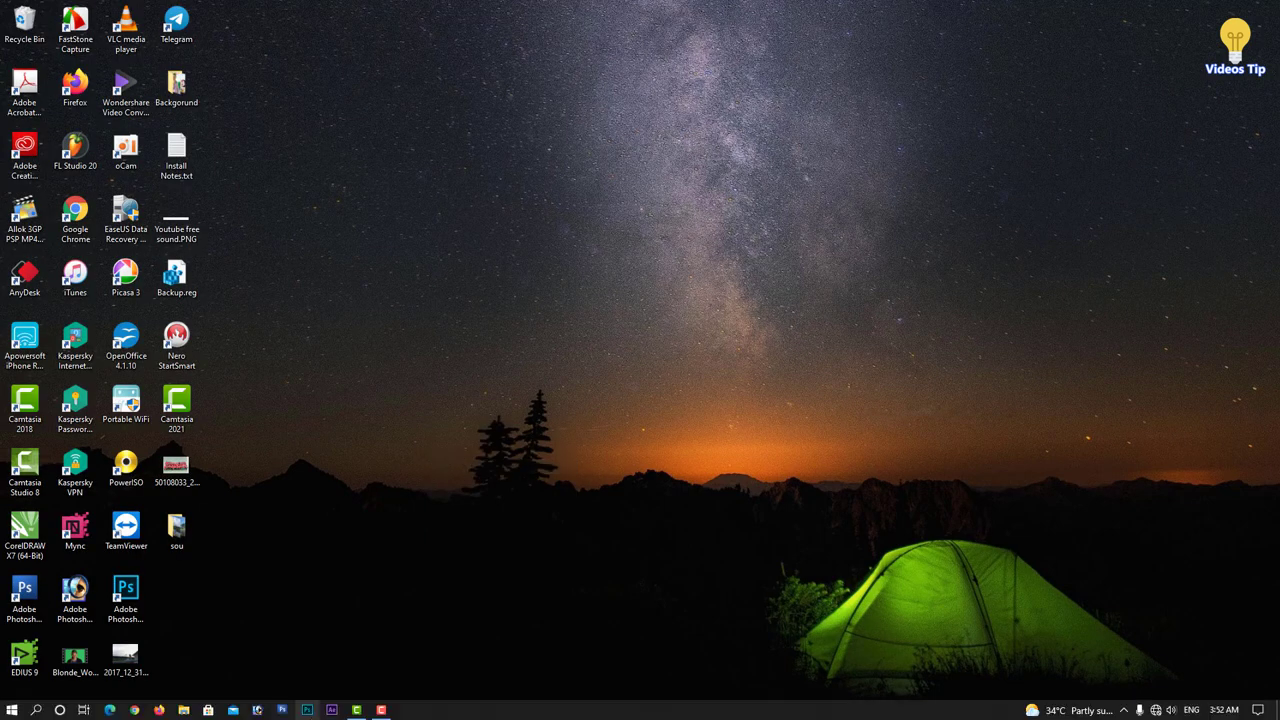
{"action": "left_click", "coordinate": [282, 710]}
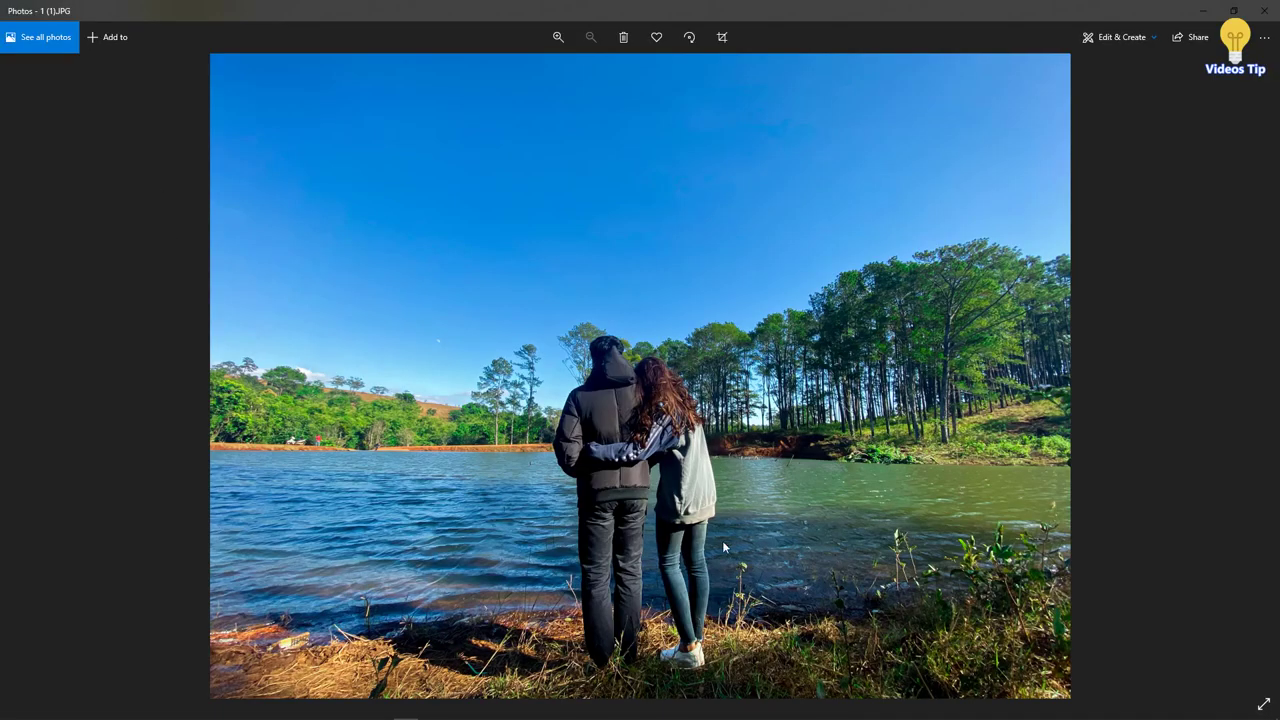
- Browse back and forth through the saved lakeside portraits, ending on 1 (6).JPG
{"action": "key", "text": "Right"}
{"action": "key", "text": "Right"}
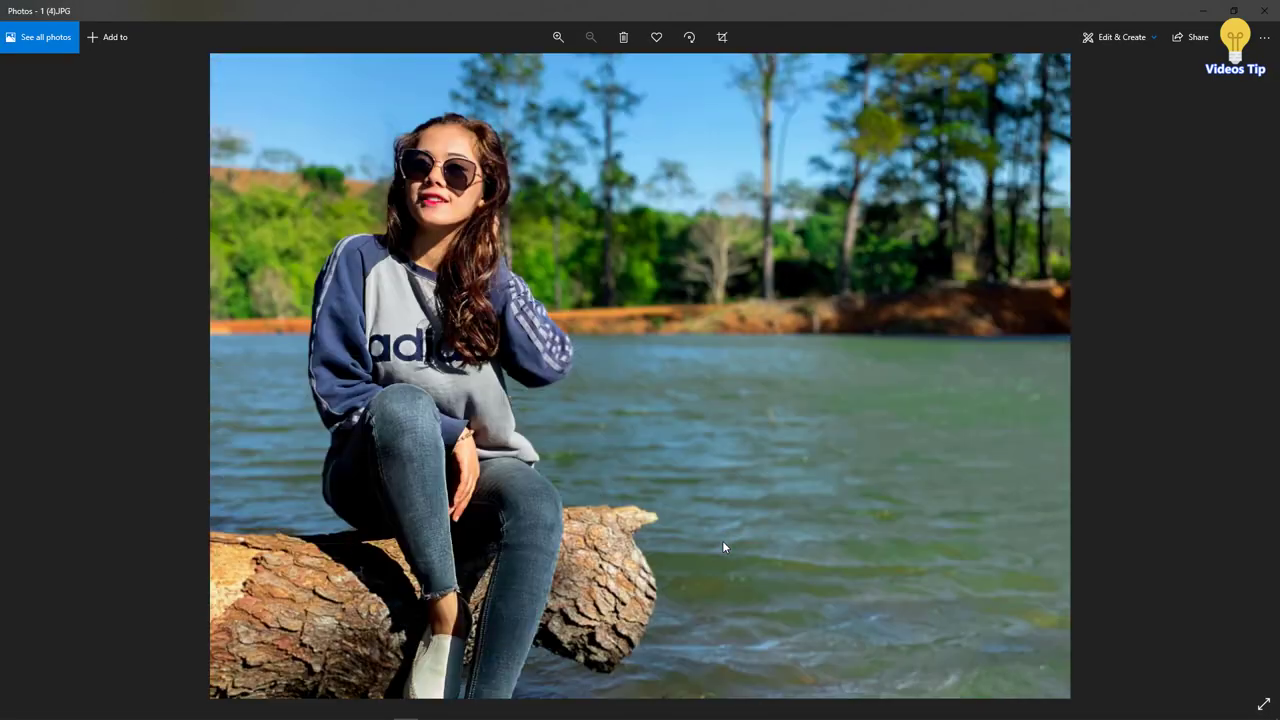
{"action": "key", "text": "Right"}
{"action": "key", "text": "Right"}
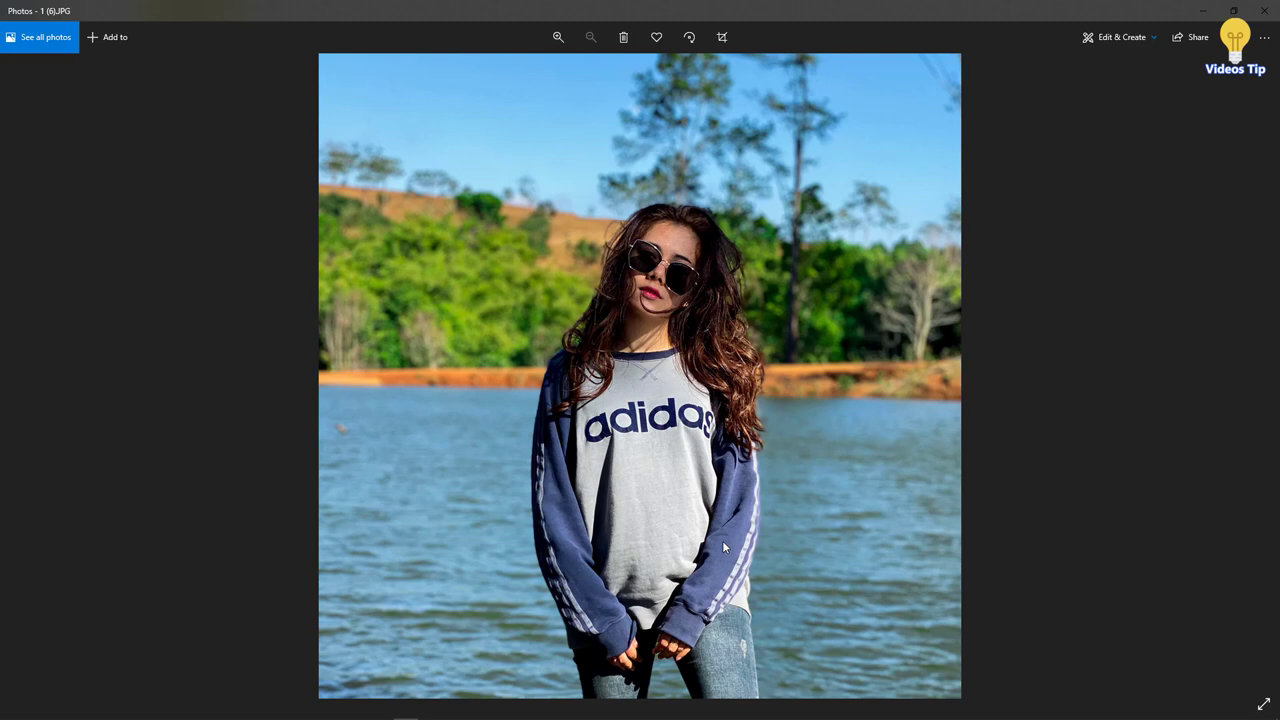
{"action": "key", "text": "Right"}
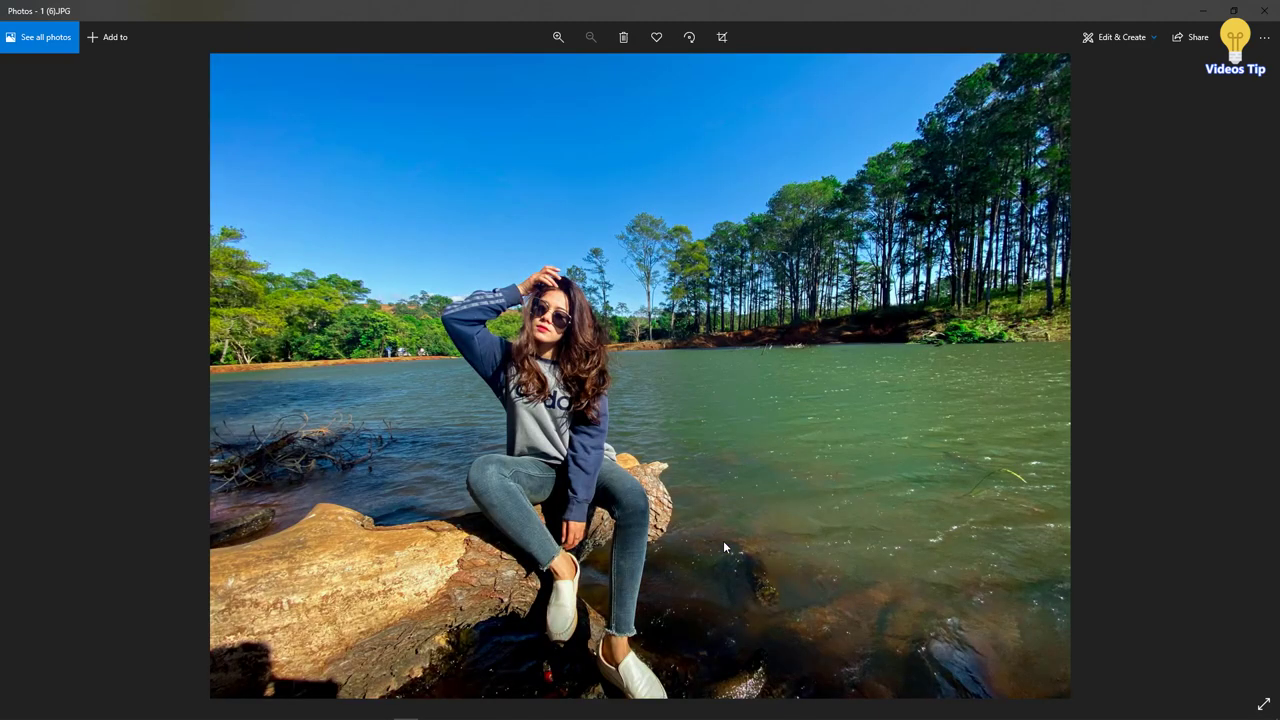
{"action": "key", "text": "Left"}
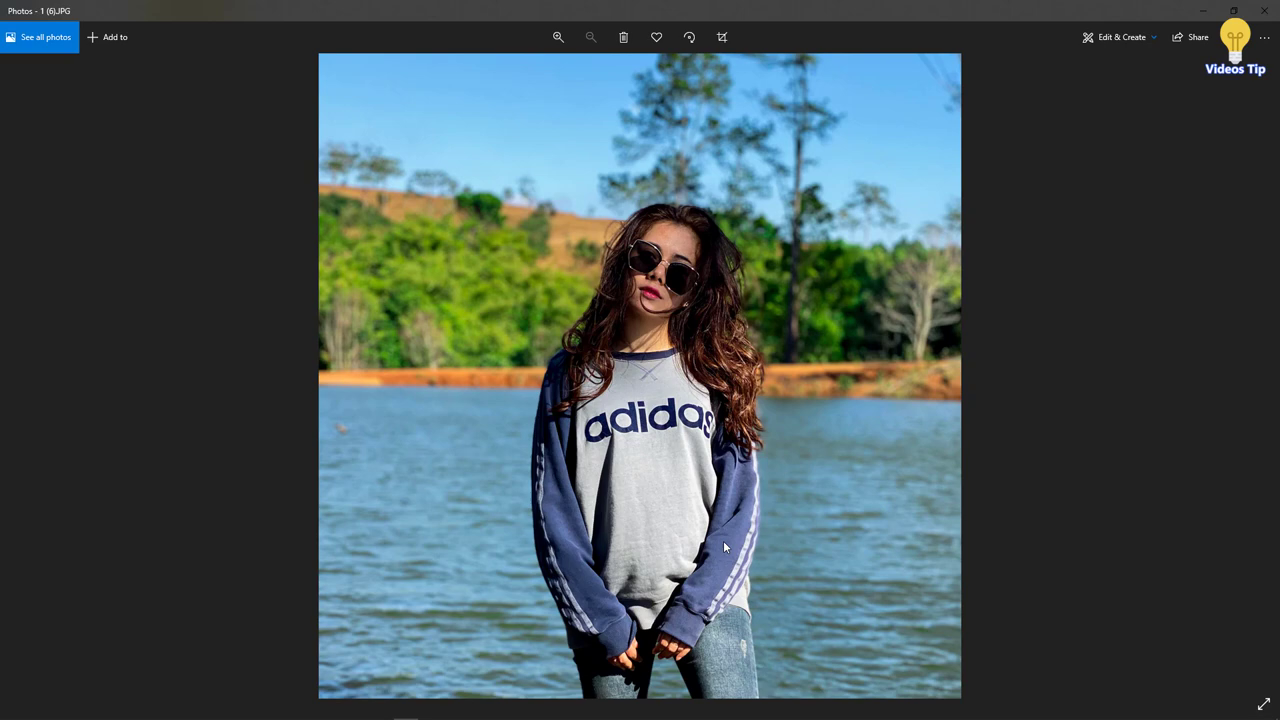
{"action": "key", "text": "Left"}
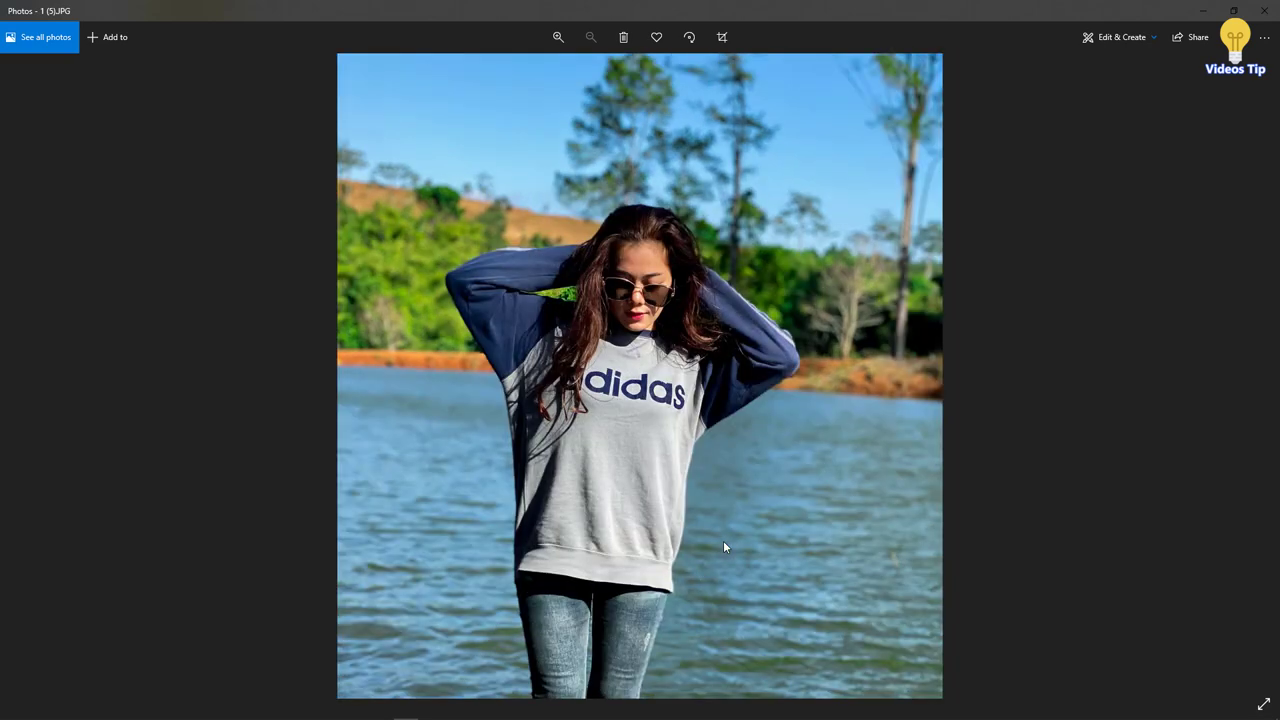
{"action": "key", "text": "Left"}
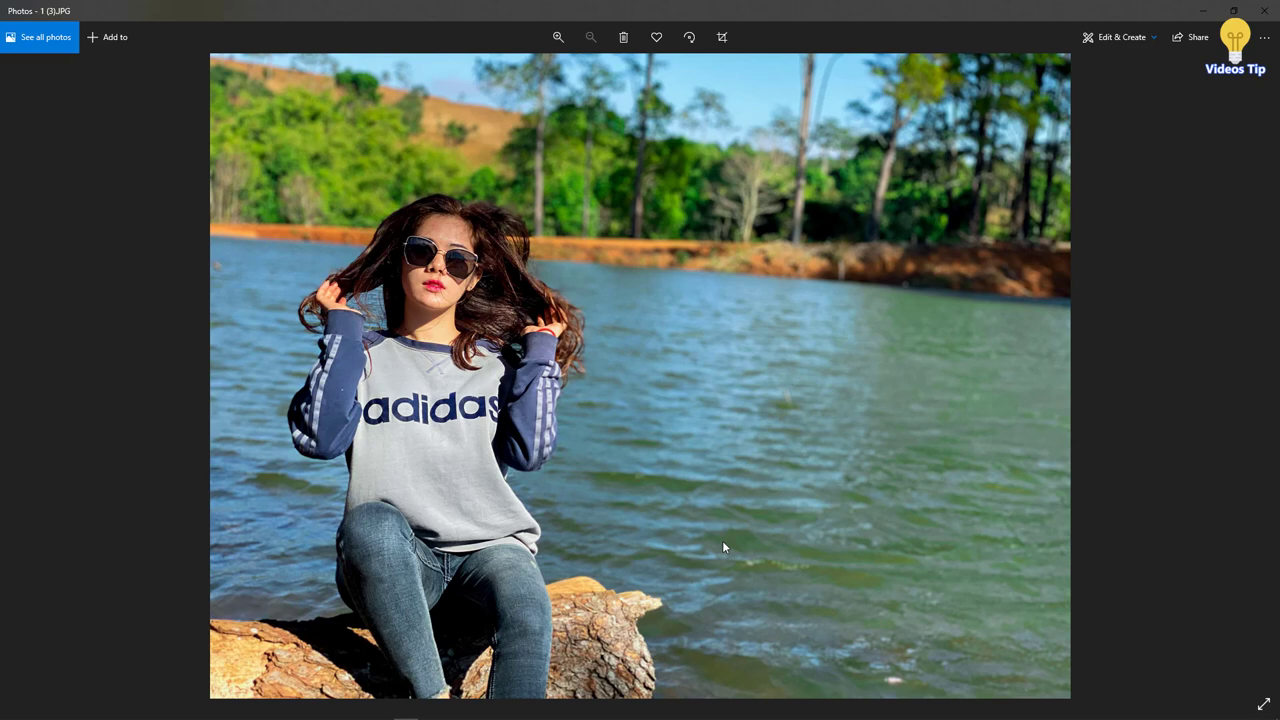
{"action": "key", "text": "Left"}
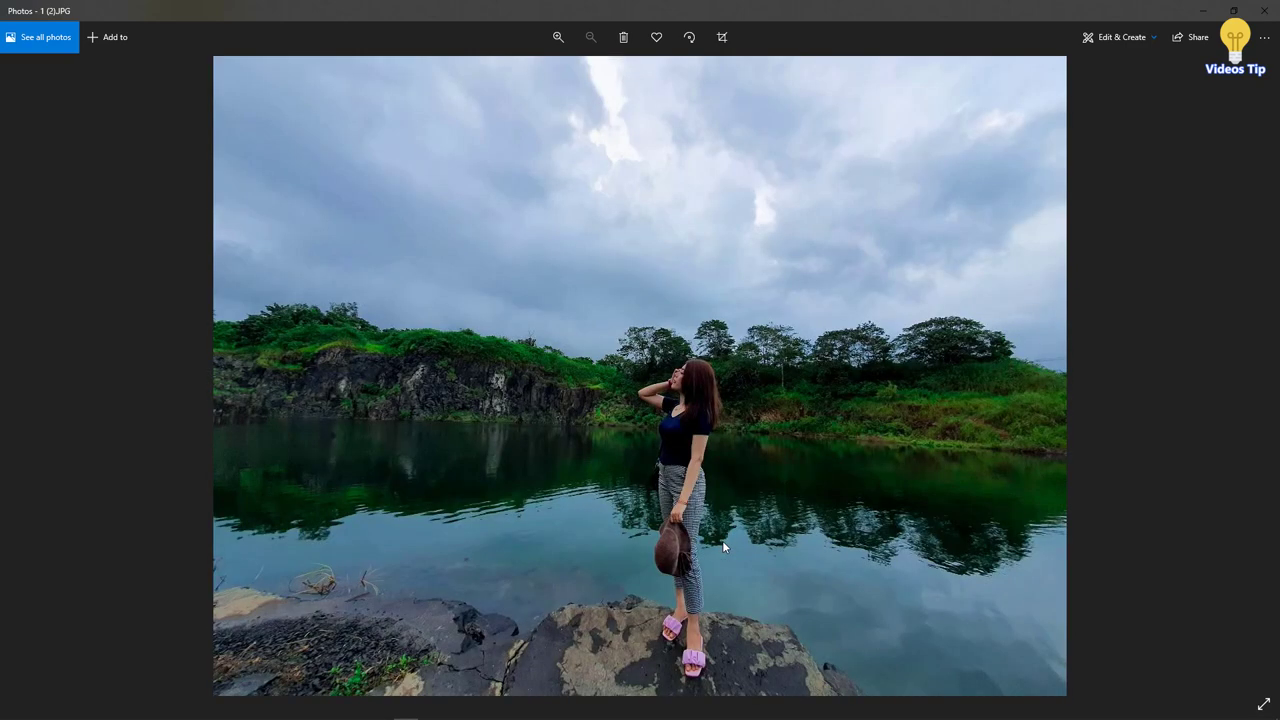
{"action": "key", "text": "Right"}
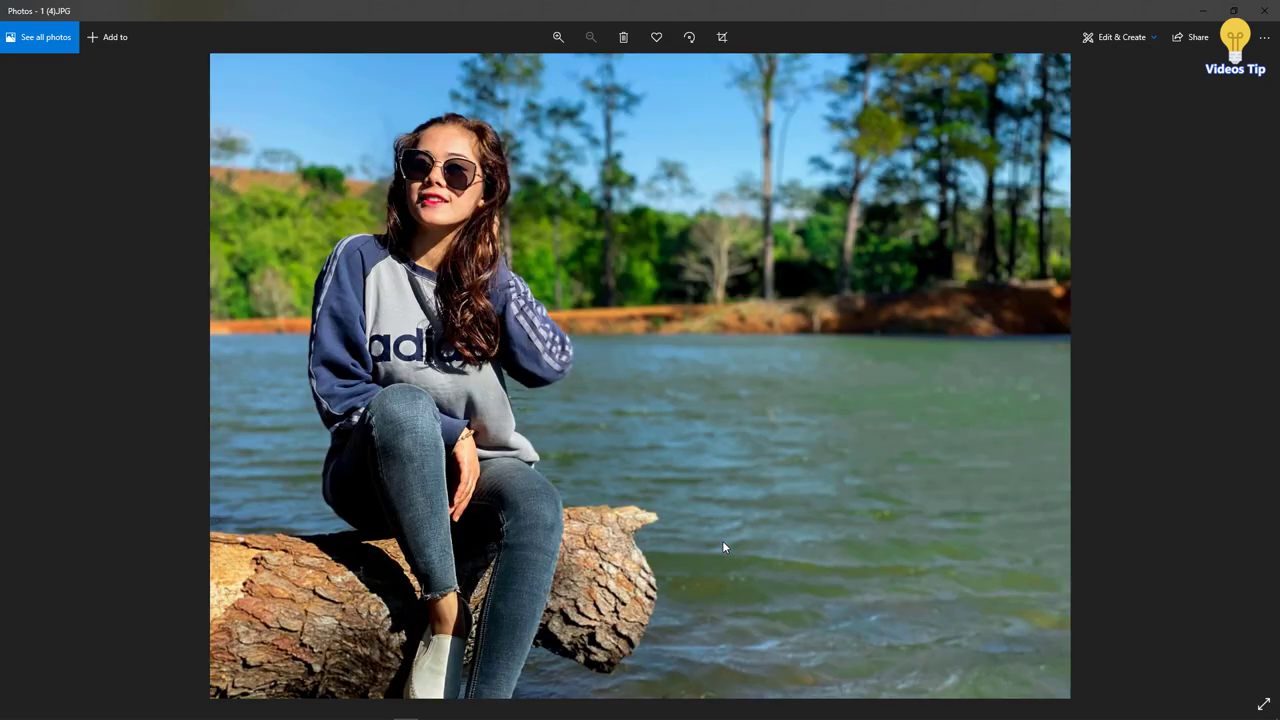
{"action": "key", "text": "Right"}
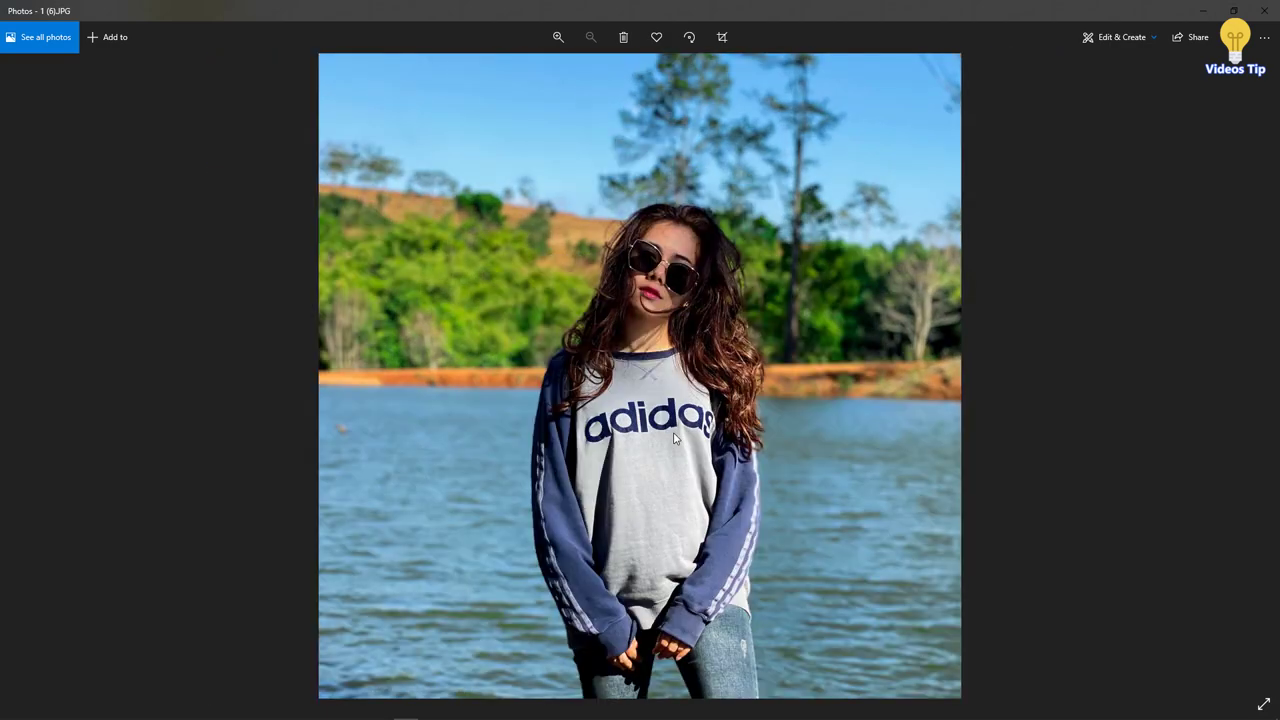
{"action": "key", "text": "Right"}
{"action": "key", "text": "Left"}
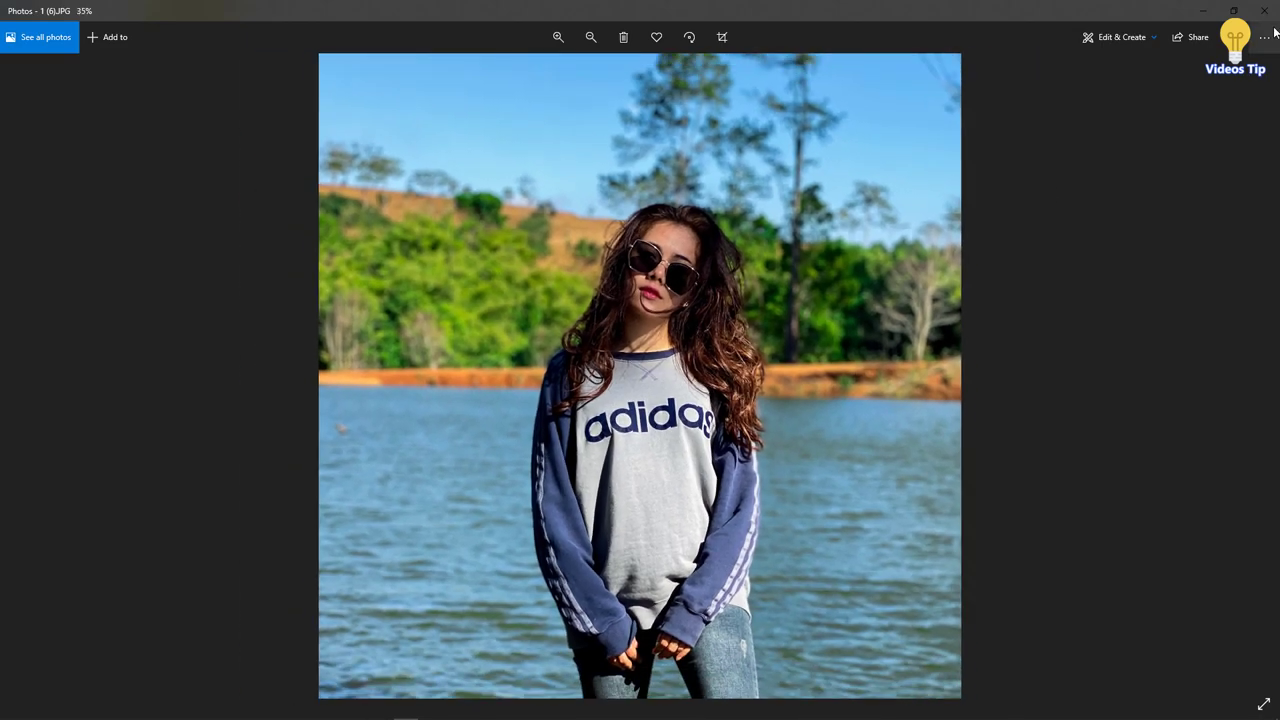
- Close Photos, open 1 (6).JPG in Photoshop, and show the Actions panel with Set 2 collapsed
{"action": "left_click", "coordinate": [1264, 10]}
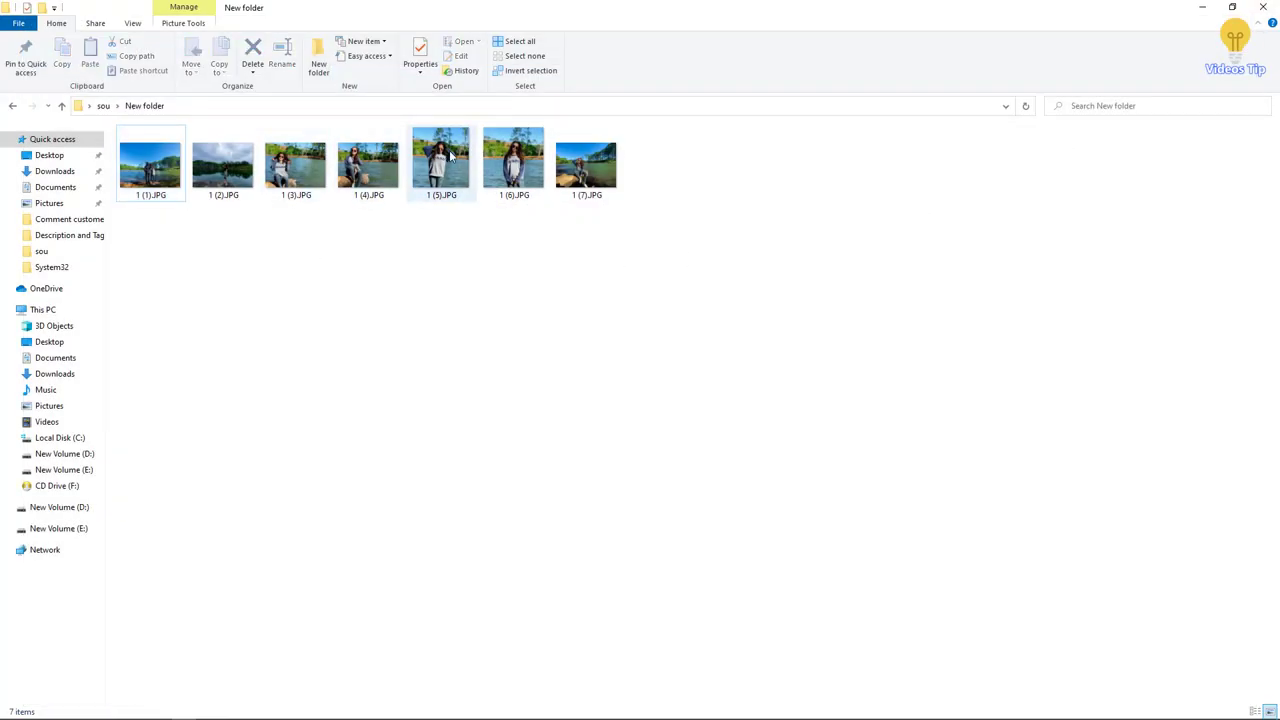
{"action": "mouse_move", "coordinate": [513, 162]}
{"action": "left_mouse_down"}
{"action": "mouse_move", "coordinate": [281, 688]}
{"action": "mouse_move", "coordinate": [438, 515]}
{"action": "left_mouse_up"}
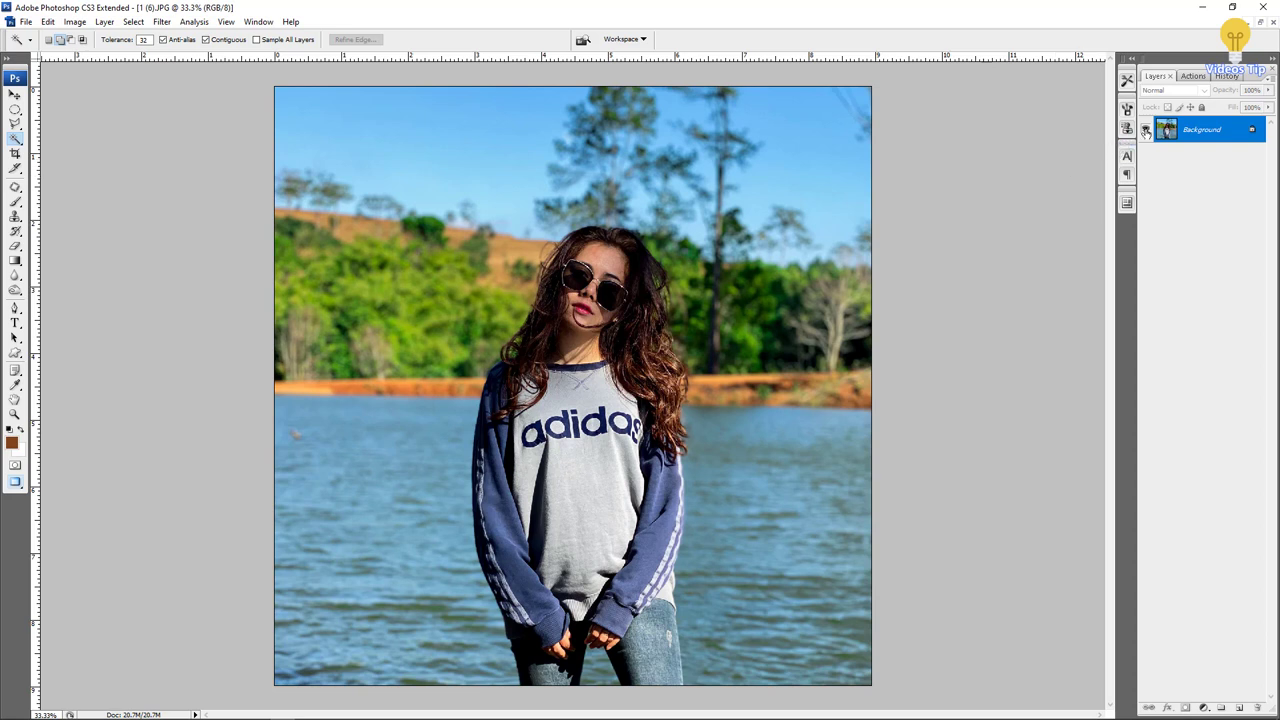
{"action": "left_click", "coordinate": [1194, 77]}
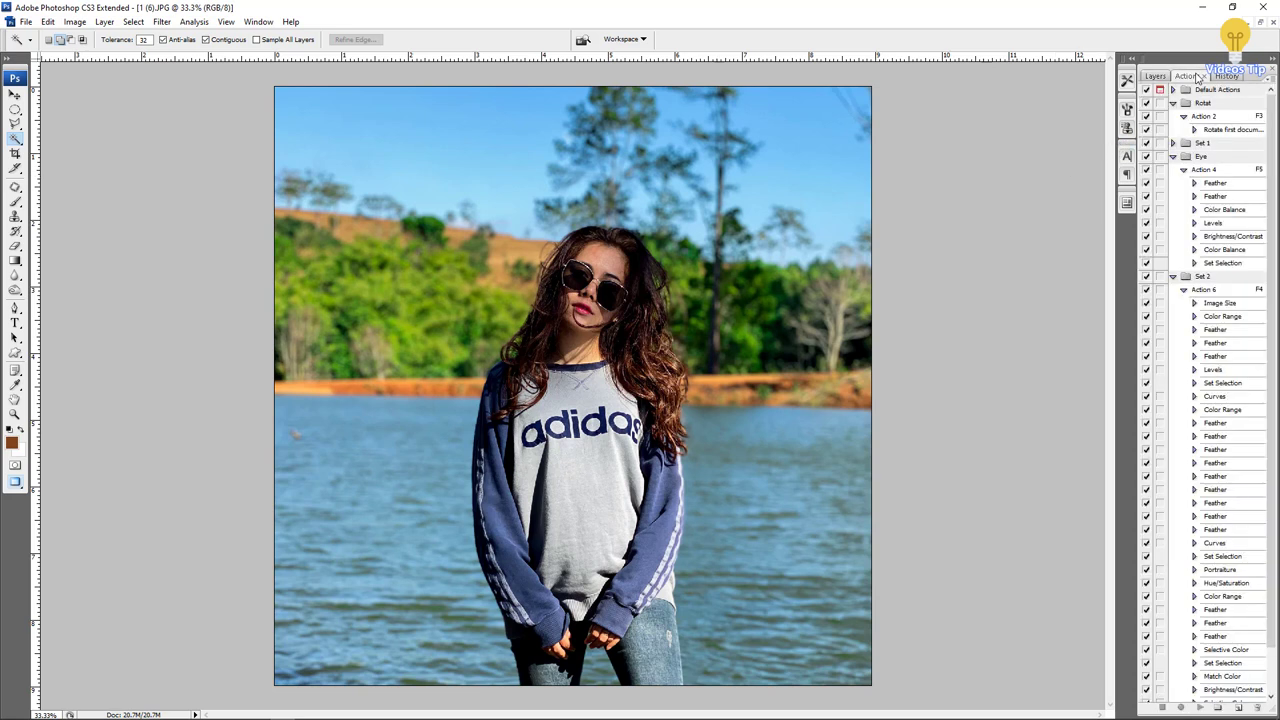
{"action": "left_click", "coordinate": [1174, 276]}
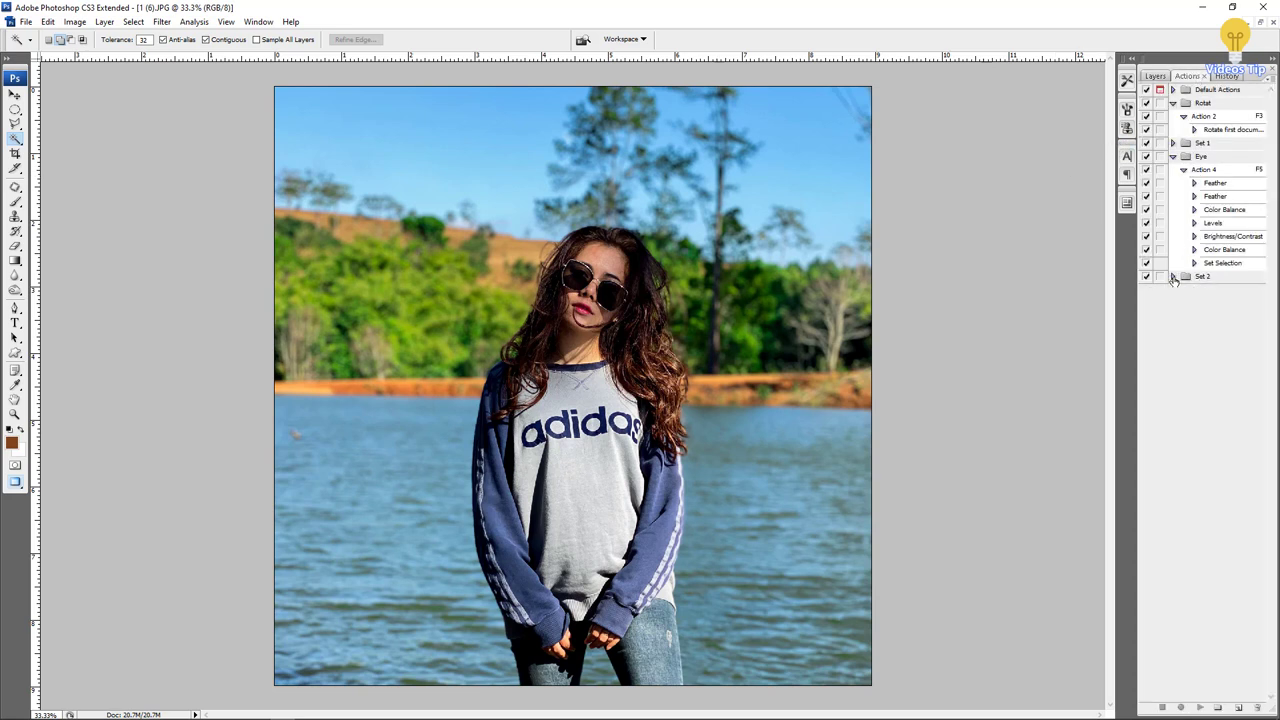
- Create action set Set 3 holding Action 7 on function key F9, and start recording
{"action": "left_click", "coordinate": [1218, 708]}
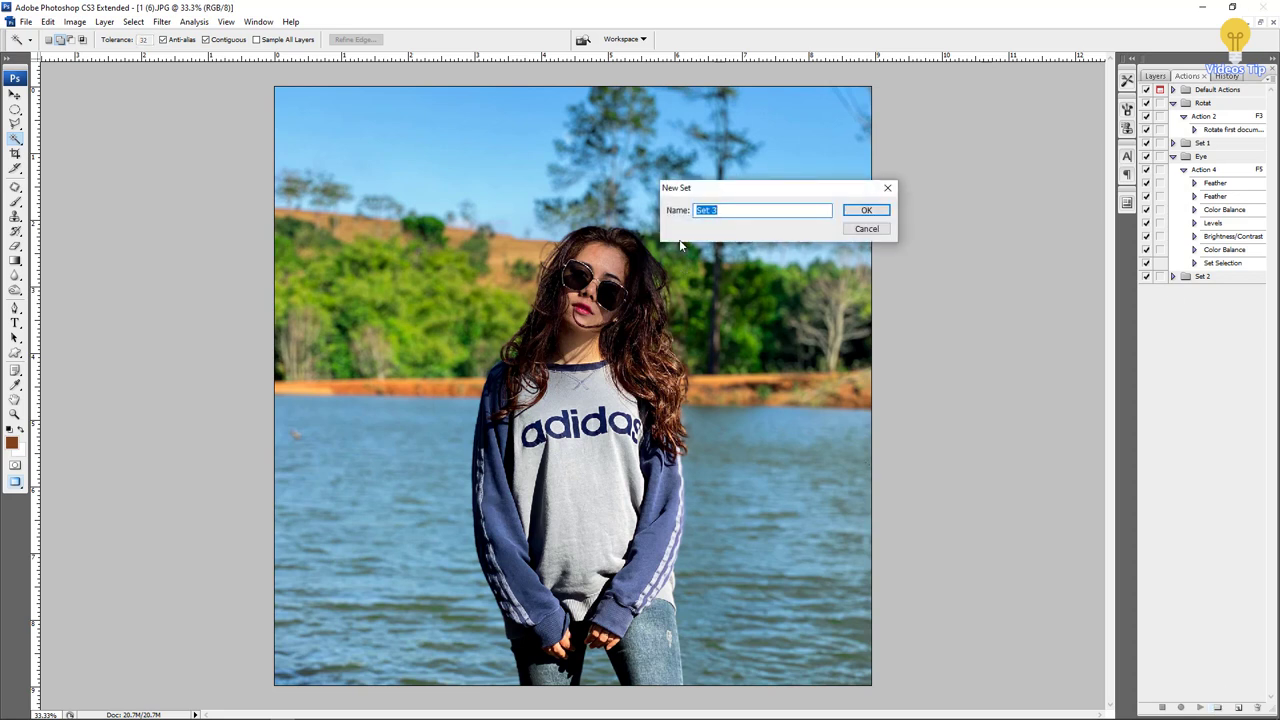
{"action": "left_click", "coordinate": [866, 210]}
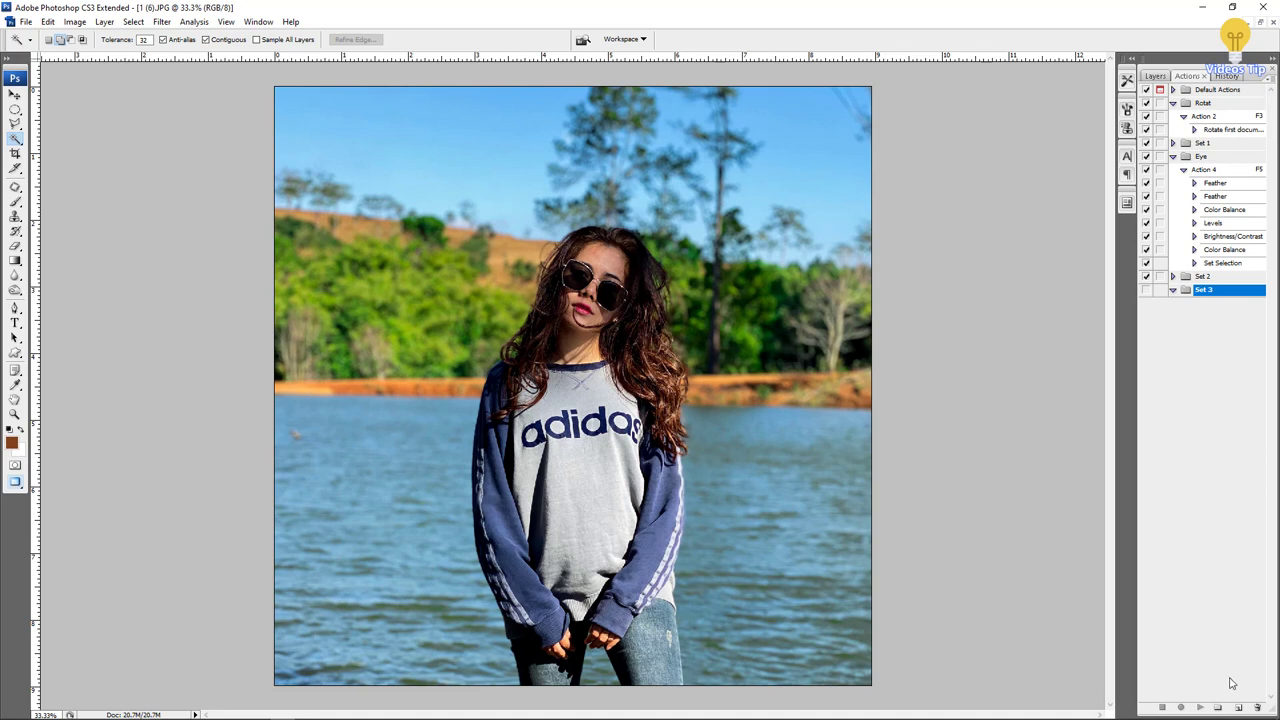
{"action": "left_click", "coordinate": [1239, 708]}
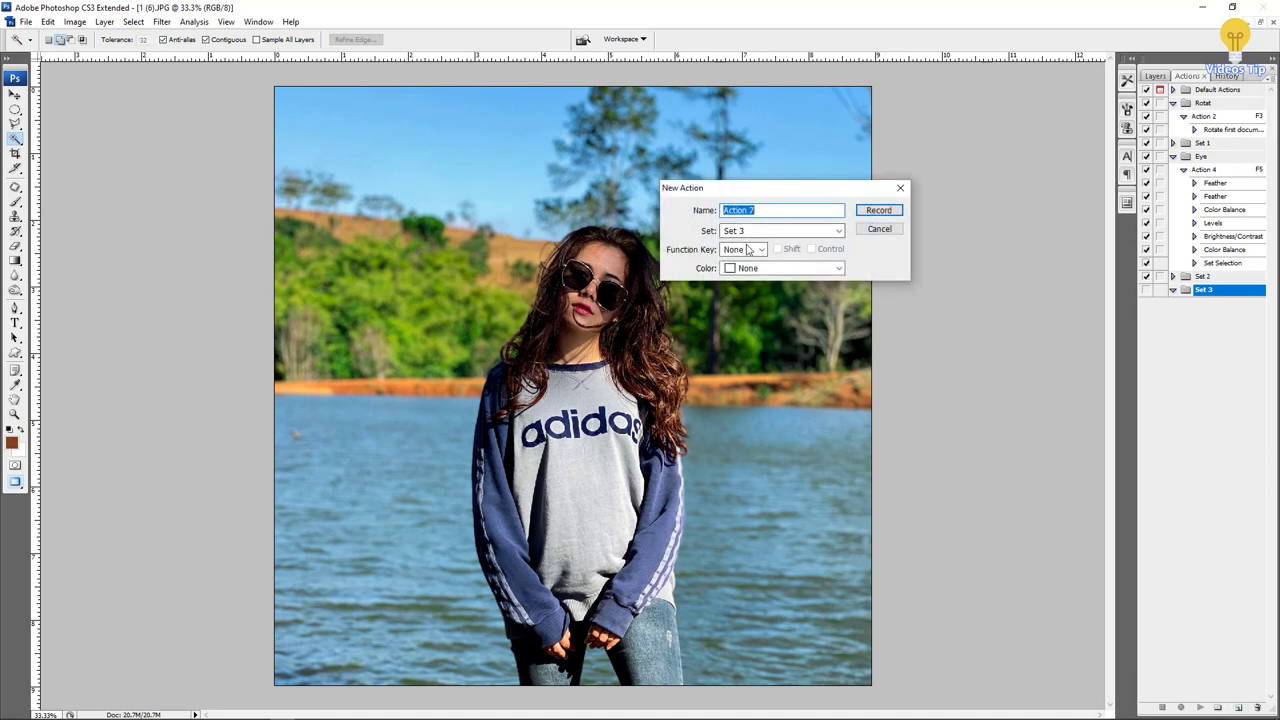
{"action": "left_click", "coordinate": [750, 252]}
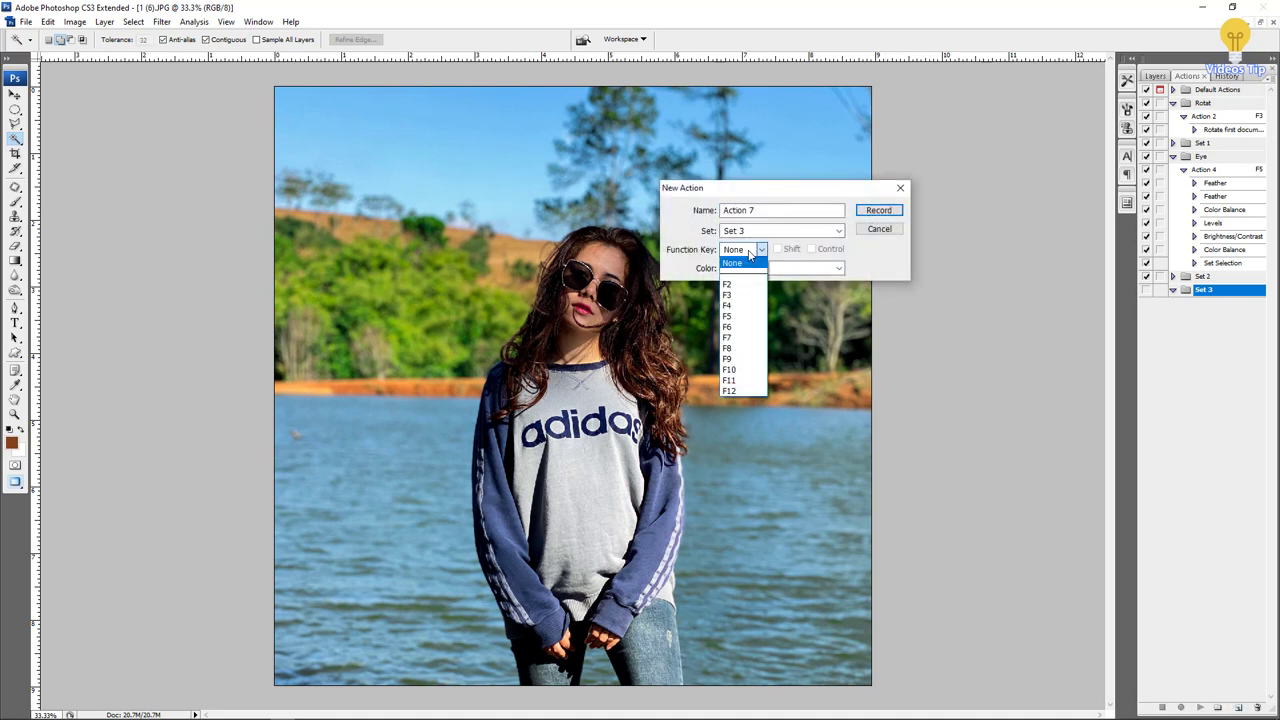
{"action": "left_click", "coordinate": [741, 359]}
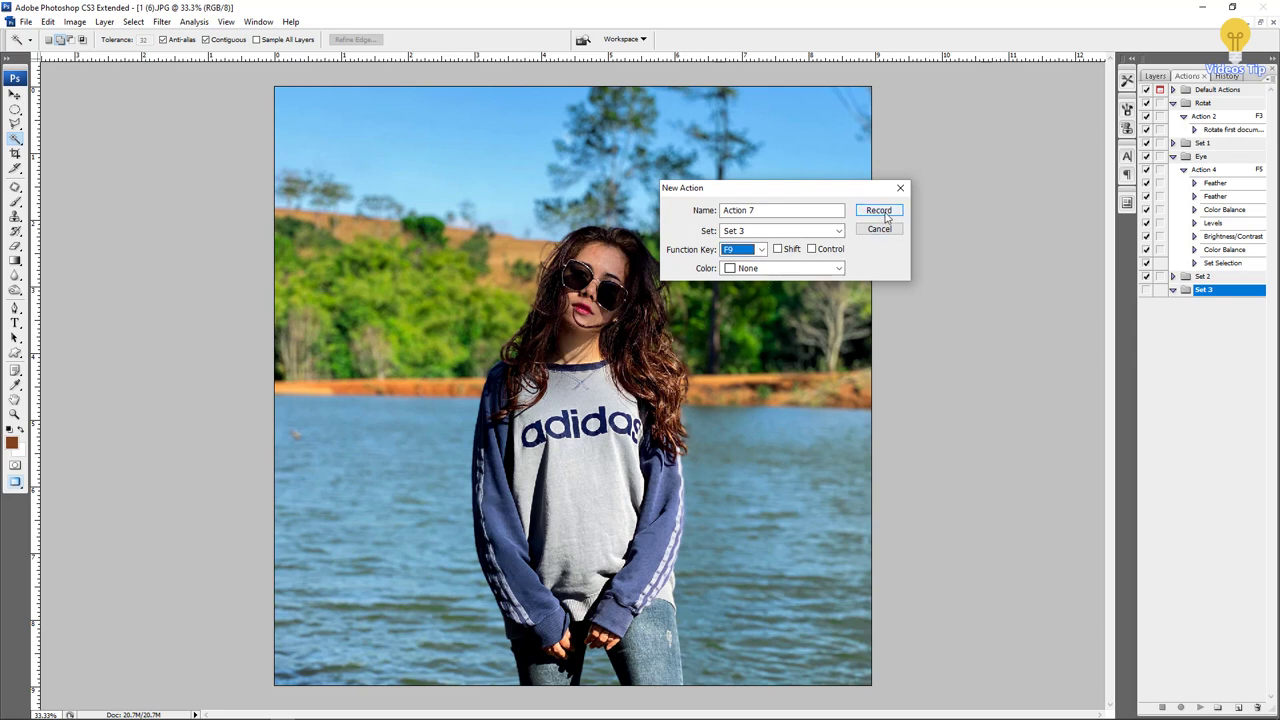
{"action": "left_click", "coordinate": [879, 211]}
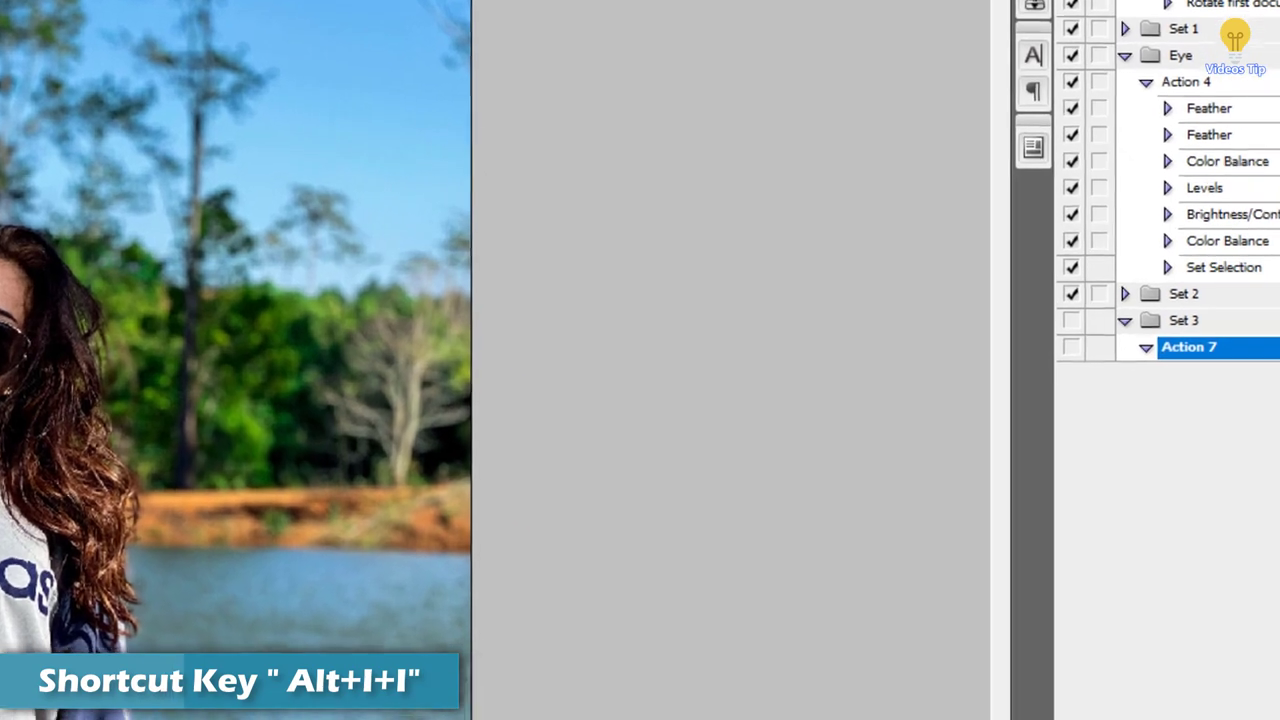
- Resize the image to 13 cm wide at 300 pixels/inch (1535 × 1542 pixels)
{"action": "key", "text": "alt+i"}
{"action": "key", "text": "i"}
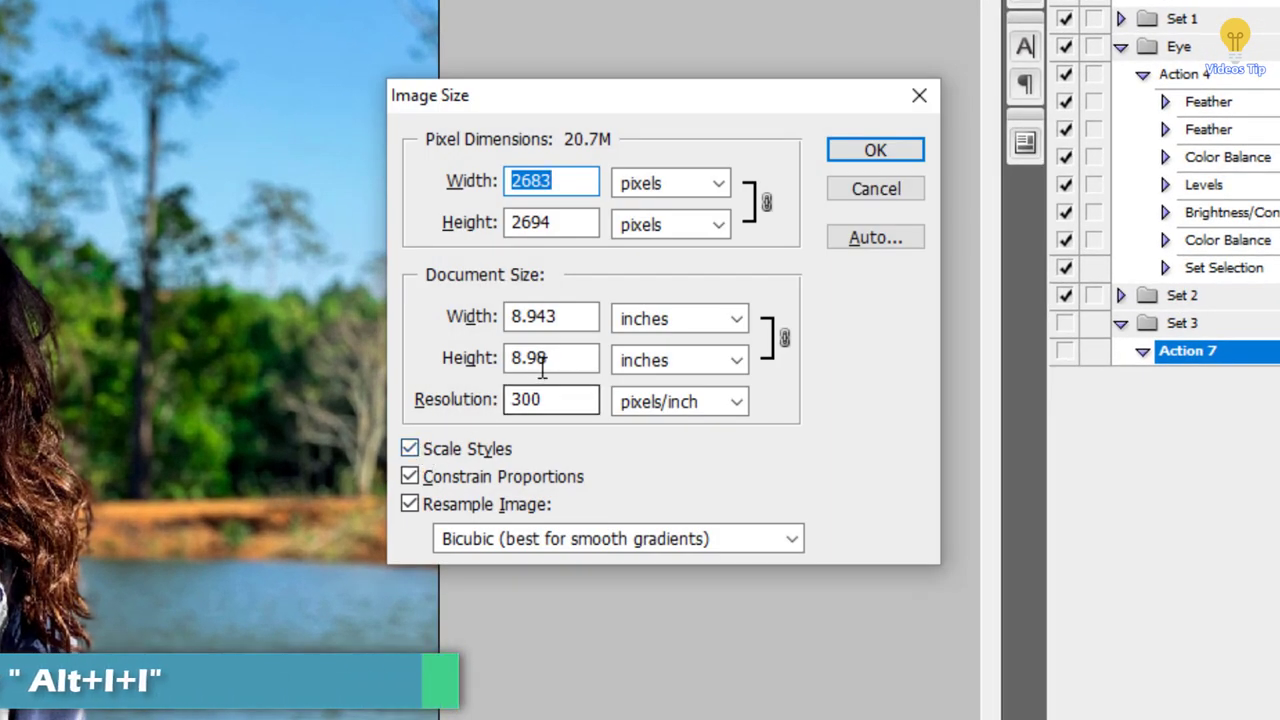
{"action": "left_click", "coordinate": [666, 322]}
{"action": "left_click", "coordinate": [640, 391]}
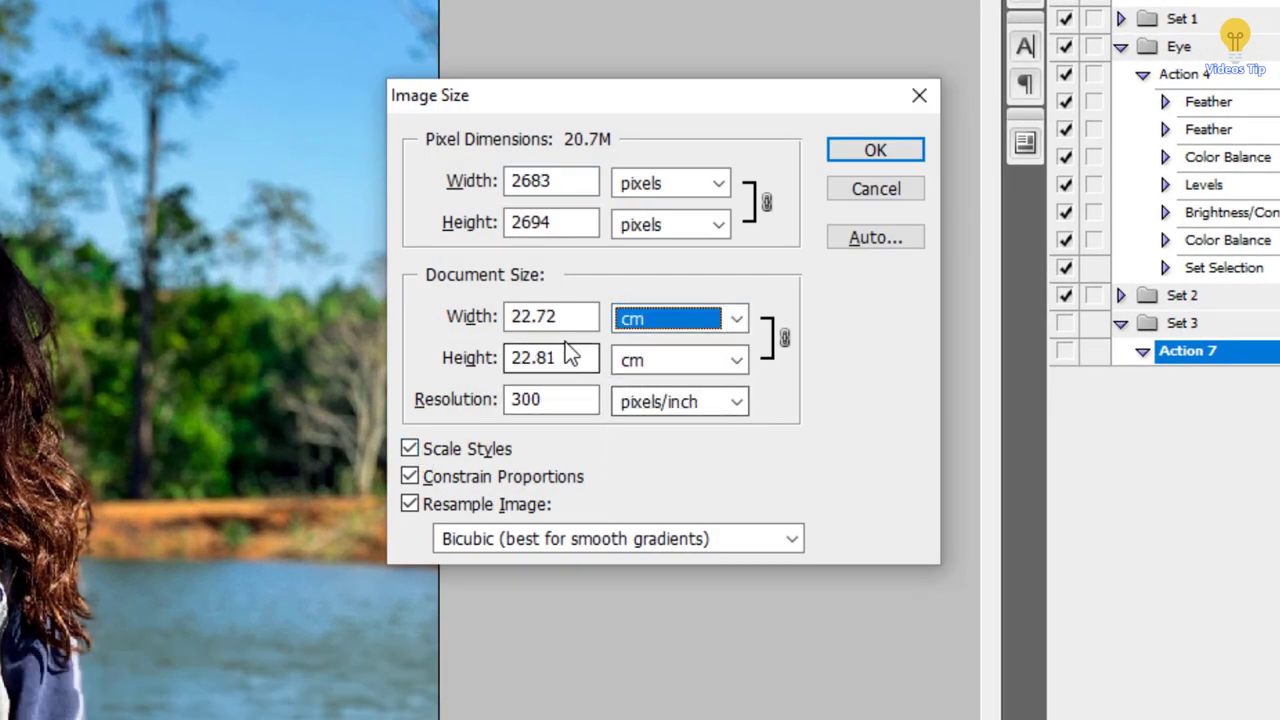
{"action": "left_click_drag", "start_coordinate": [563, 318], "coordinate": [417, 340]}
{"action": "type", "text": "1"}
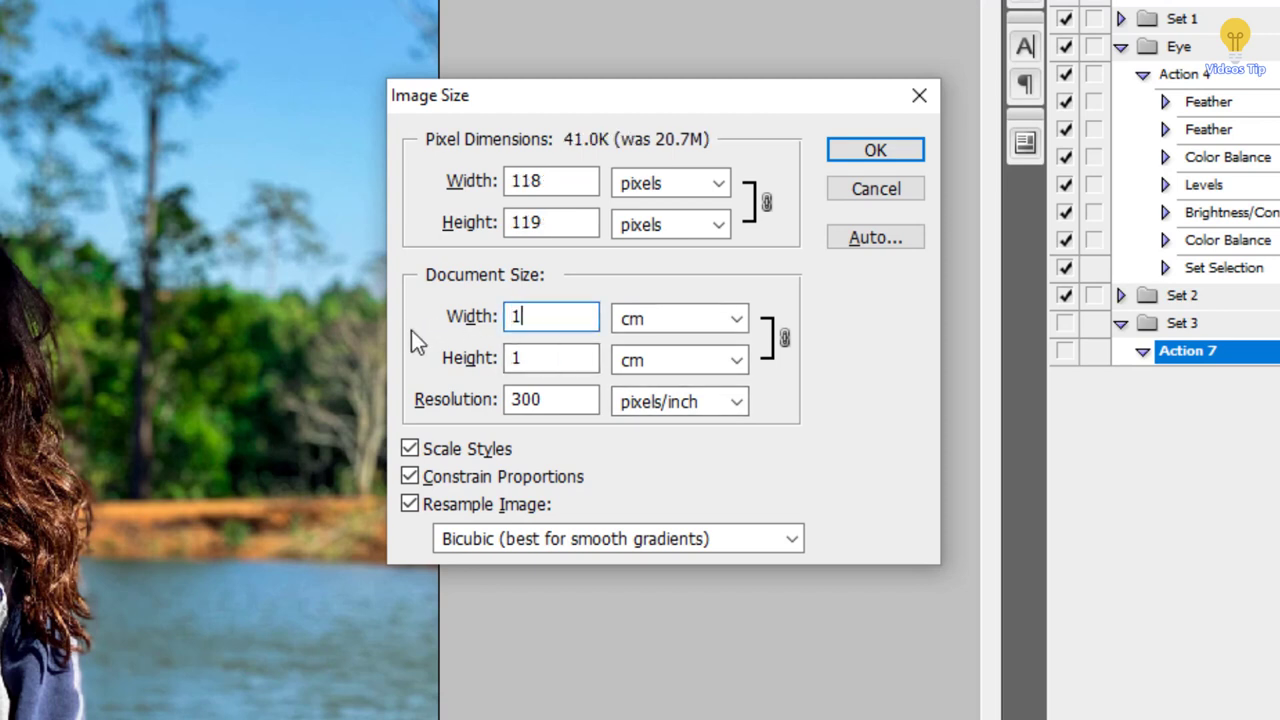
{"action": "type", "text": "3"}
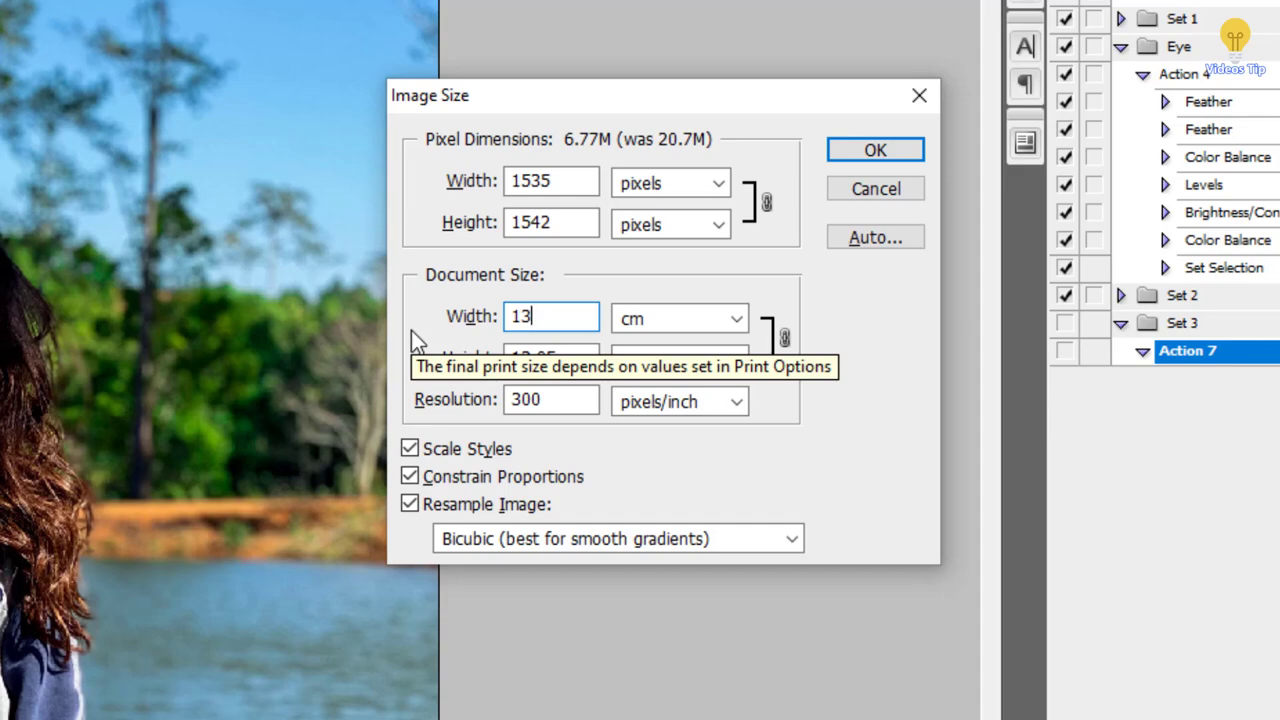
{"action": "double_click", "coordinate": [562, 400]}
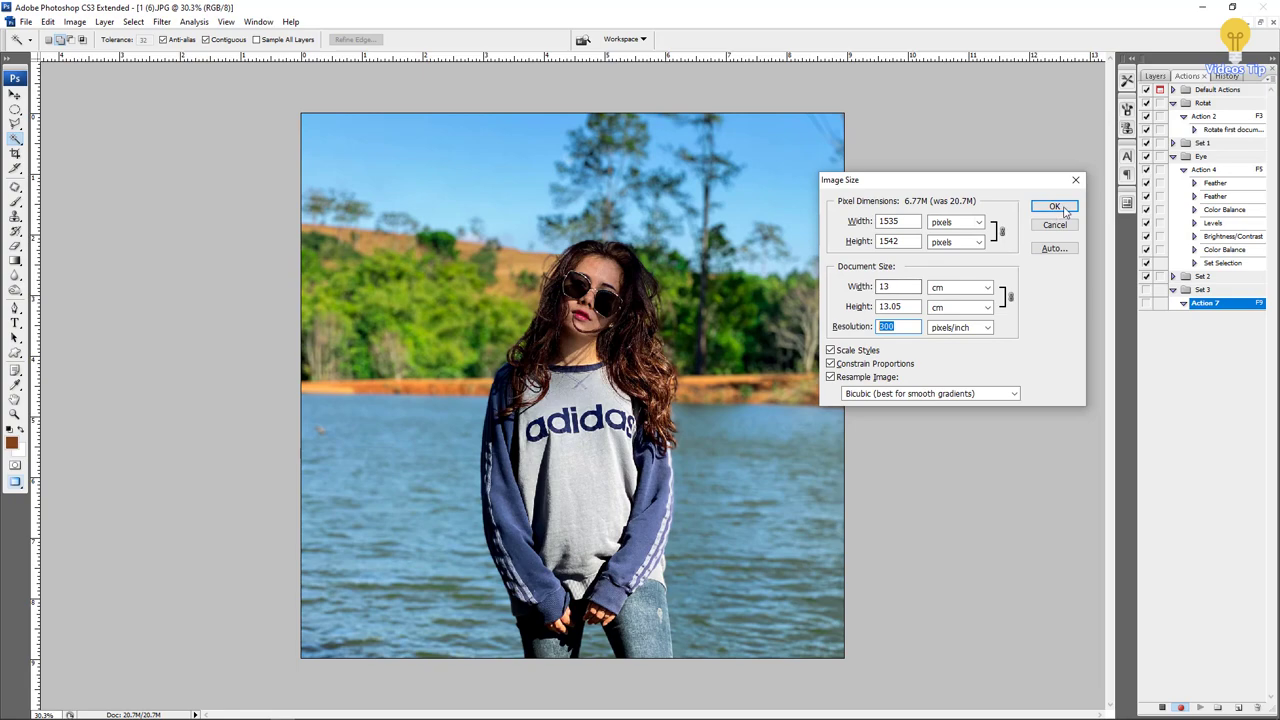
{"action": "left_click", "coordinate": [1055, 207]}
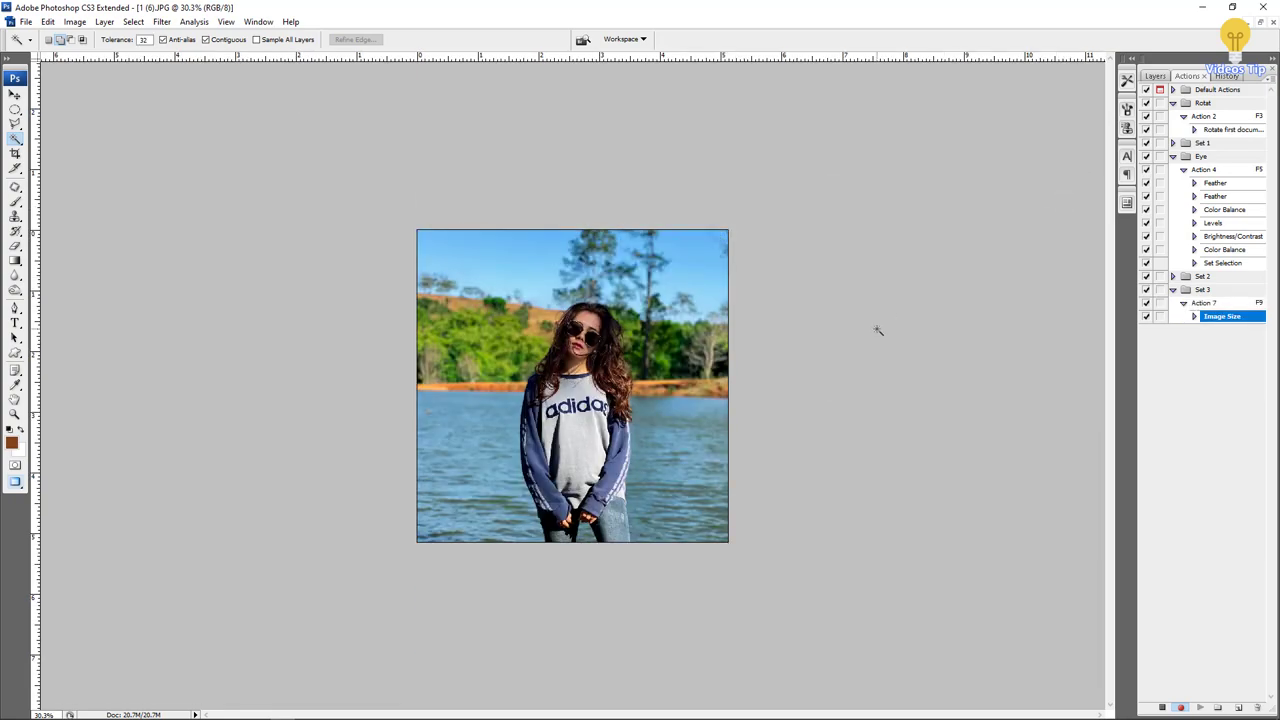
- Zoom in and pan to bring the girl's face into view
{"action": "scroll", "coordinate": [585, 308], "scroll_direction": "up", "scroll_amount": 1}
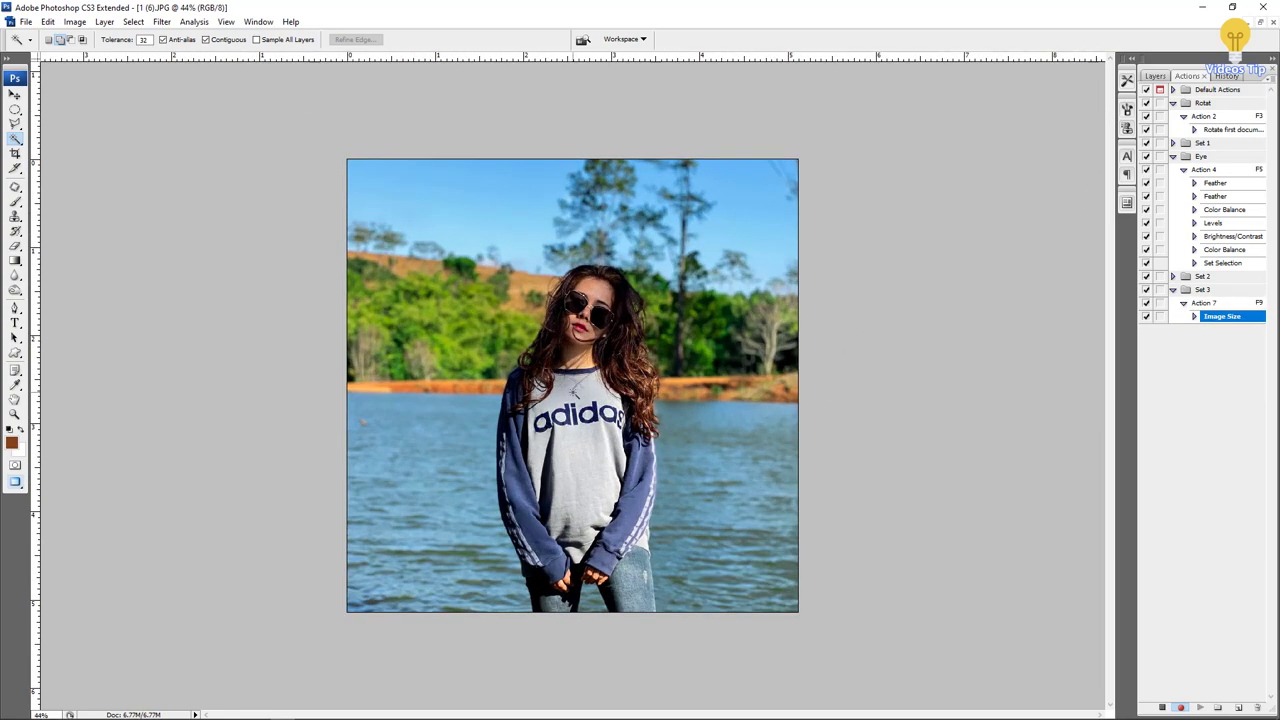
{"action": "scroll", "coordinate": [585, 308], "scroll_direction": "up", "scroll_amount": 1}
{"action": "scroll", "coordinate": [585, 308], "scroll_direction": "up", "scroll_amount": 1}
{"action": "scroll", "coordinate": [585, 308], "scroll_direction": "up", "scroll_amount": 1}
{"action": "scroll", "coordinate": [587, 308], "scroll_direction": "up", "scroll_amount": 2}
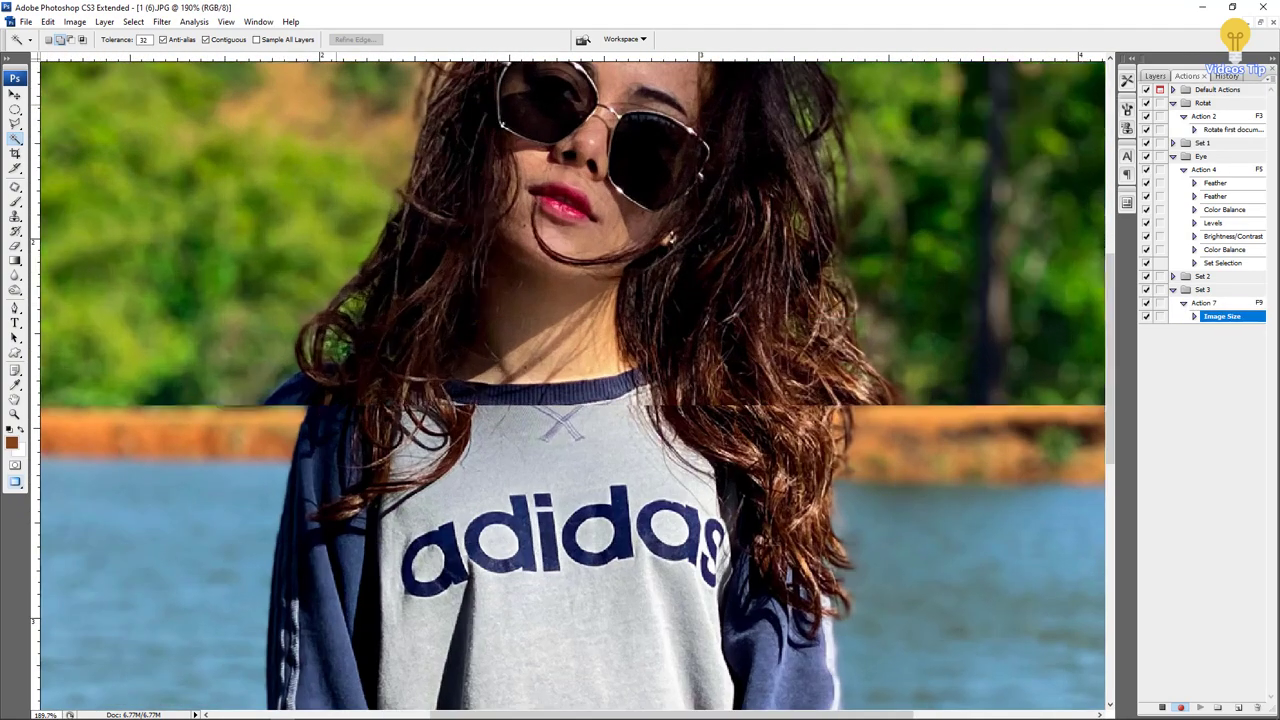
{"action": "scroll", "coordinate": [540, 302], "scroll_direction": "up", "scroll_amount": 1}
{"action": "mouse_move", "coordinate": [537, 300]}
{"action": "left_mouse_down"}
{"action": "mouse_move", "coordinate": [651, 409]}
{"action": "mouse_move", "coordinate": [672, 500]}
{"action": "mouse_move", "coordinate": [666, 386]}
{"action": "left_mouse_up"}
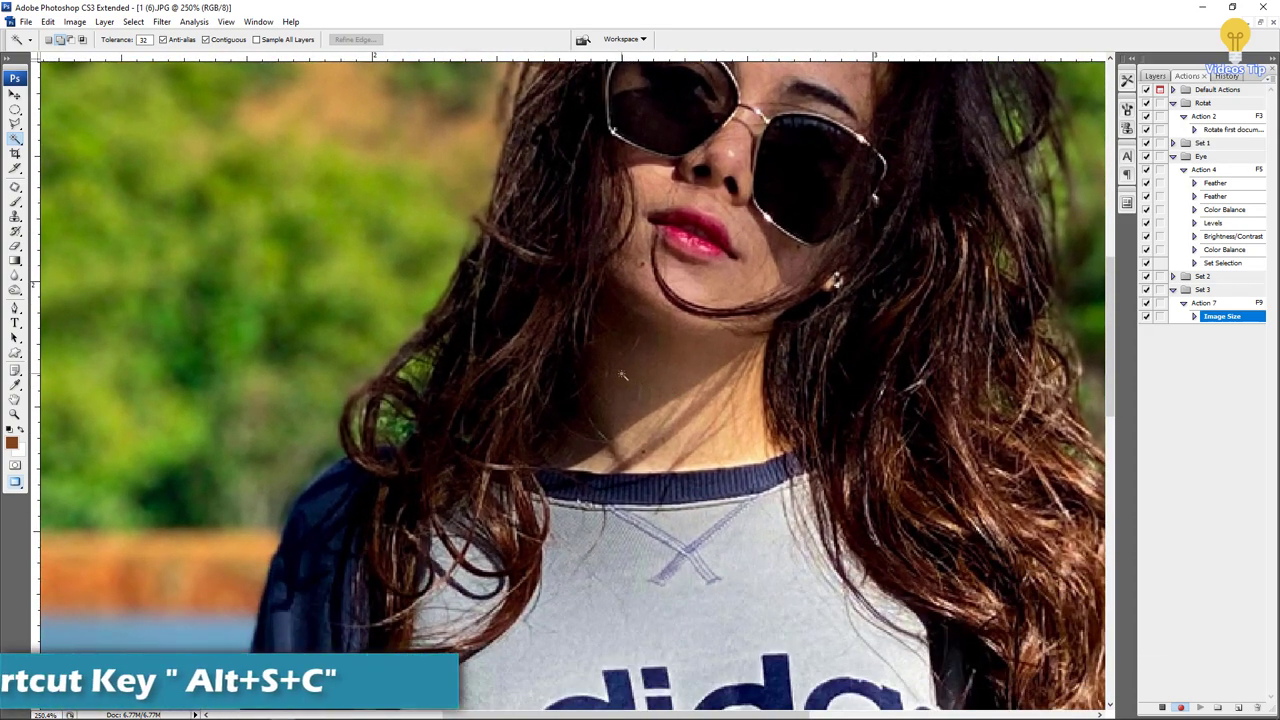
- Select the face and hair with an add-sampled Color Range and feather the selection
{"action": "key", "text": "alt+s"}
{"action": "key", "text": "c"}
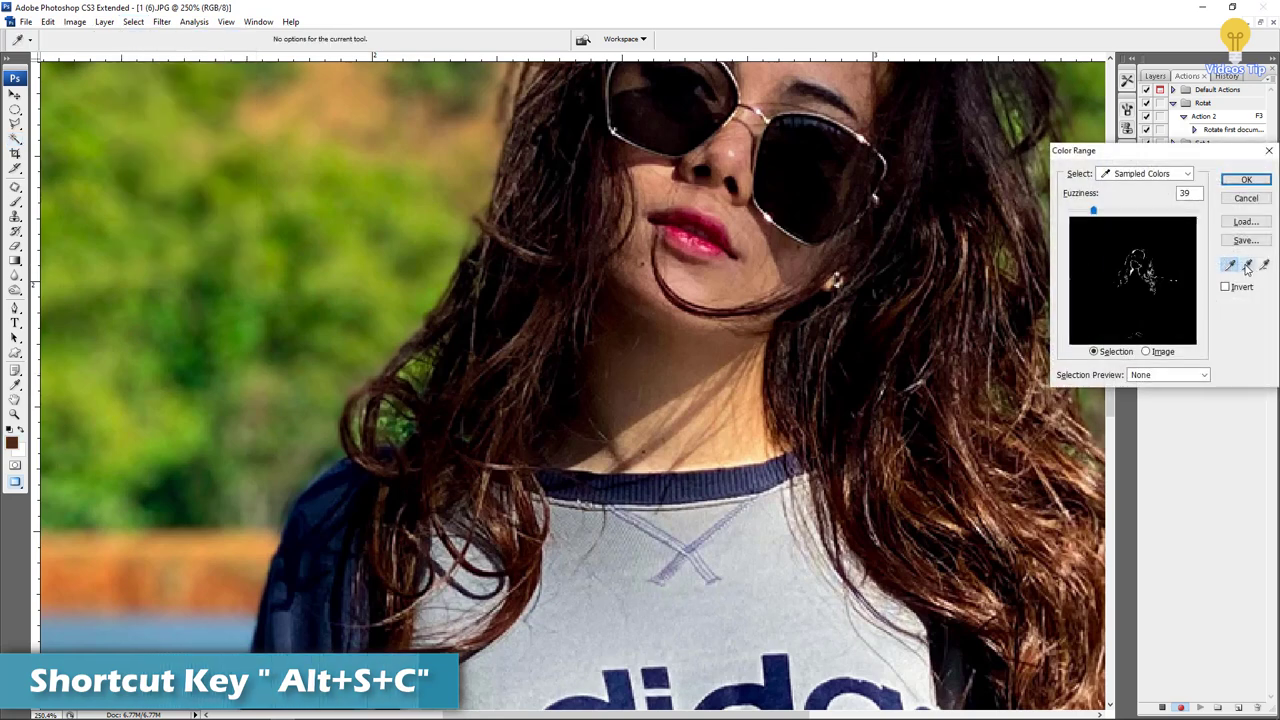
{"action": "left_click", "coordinate": [1247, 264]}
{"action": "left_click", "coordinate": [727, 342]}
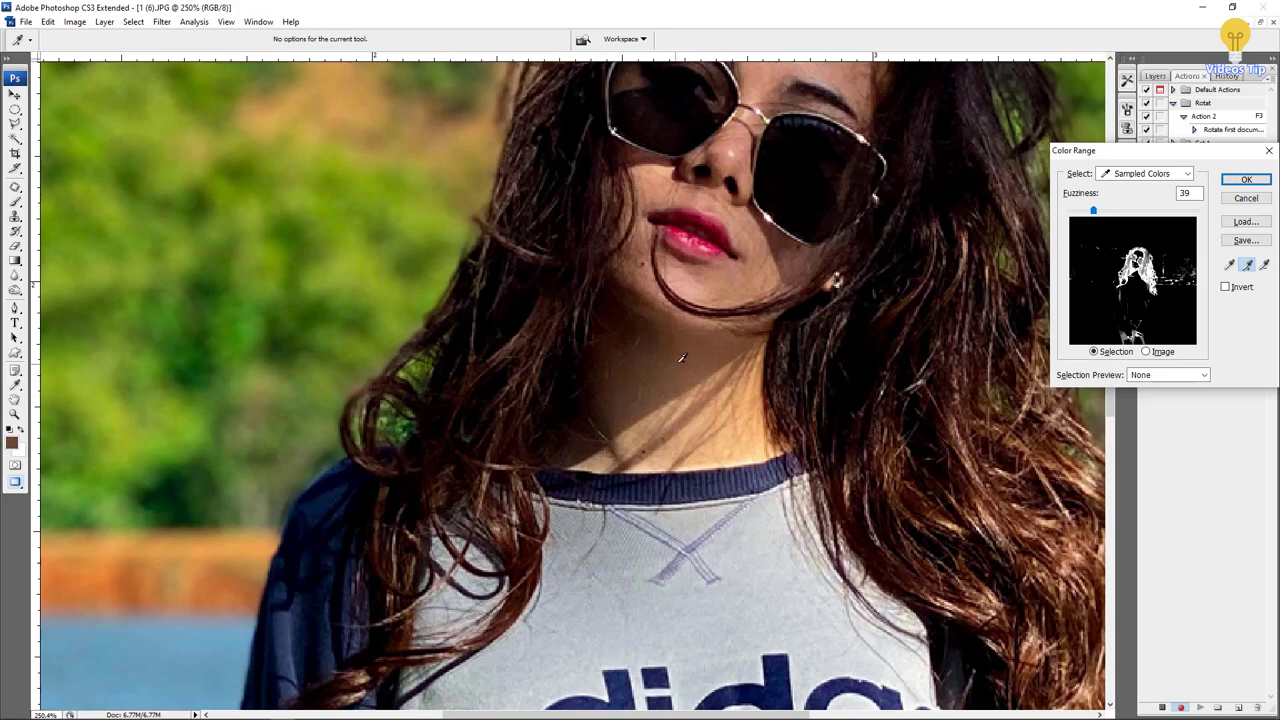
{"action": "left_click", "coordinate": [1245, 178]}
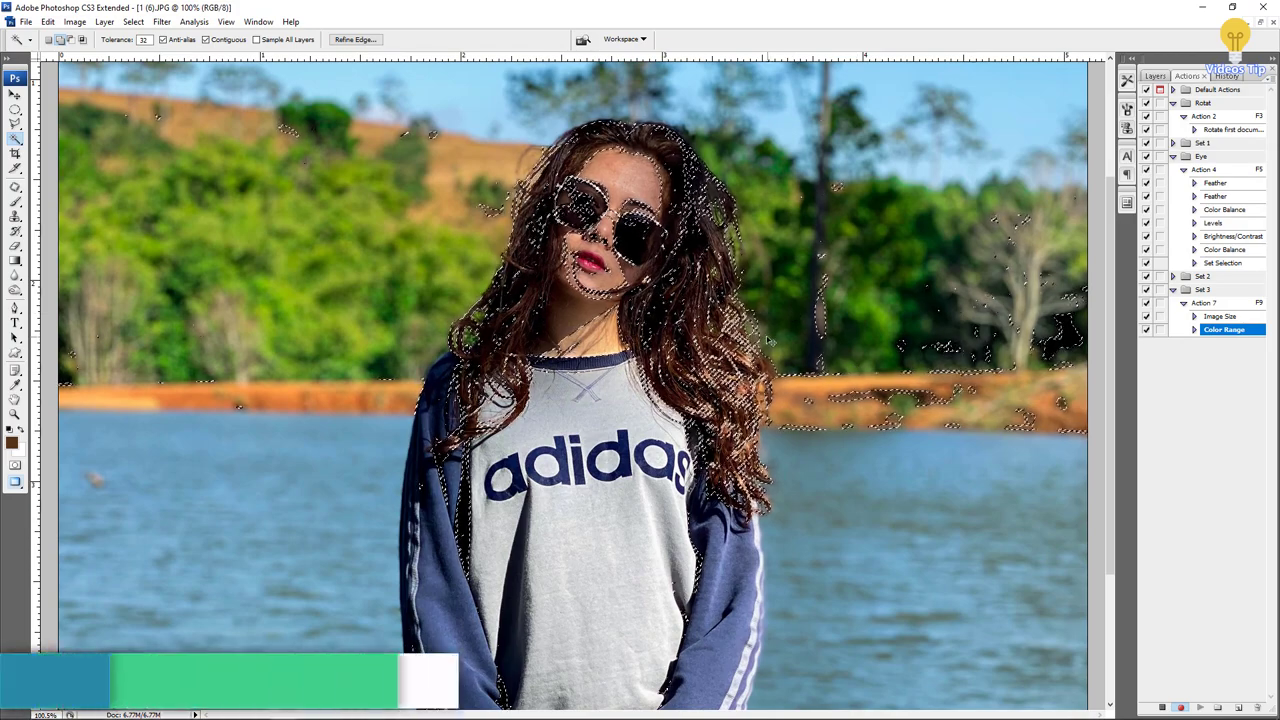
{"action": "key", "text": "ctrl+alt+d"}
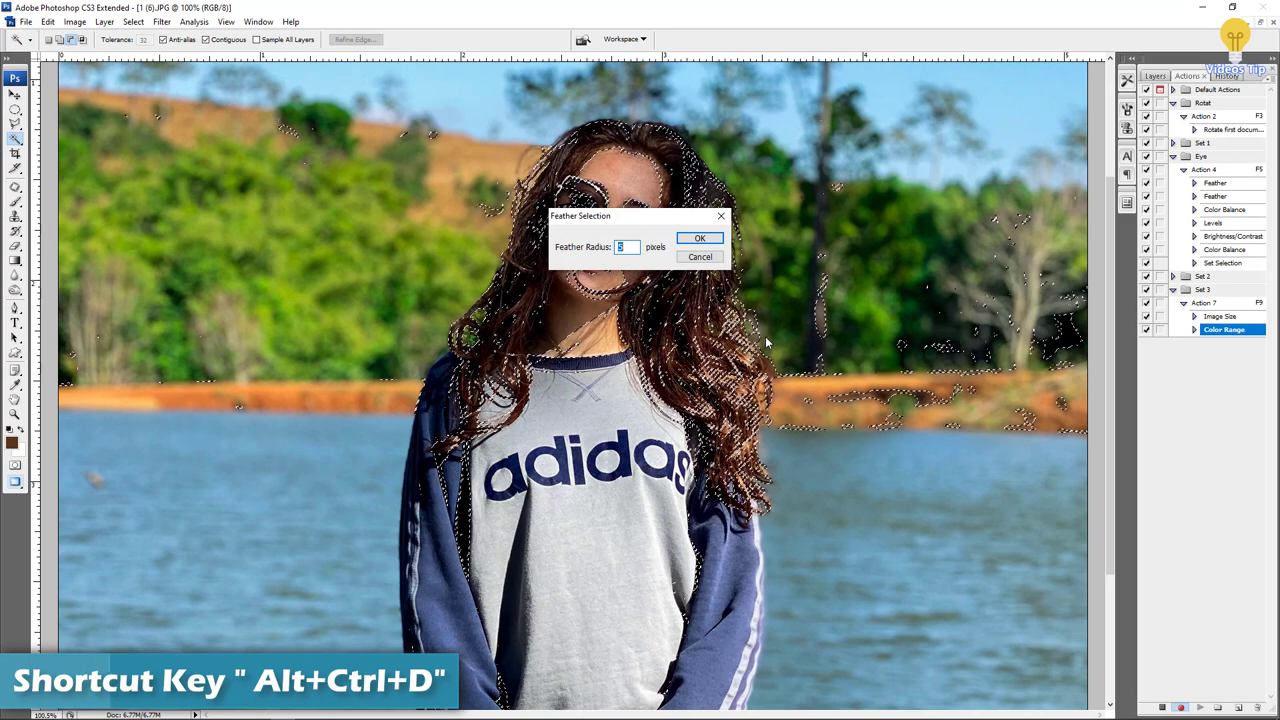
{"action": "key", "text": "Return"}
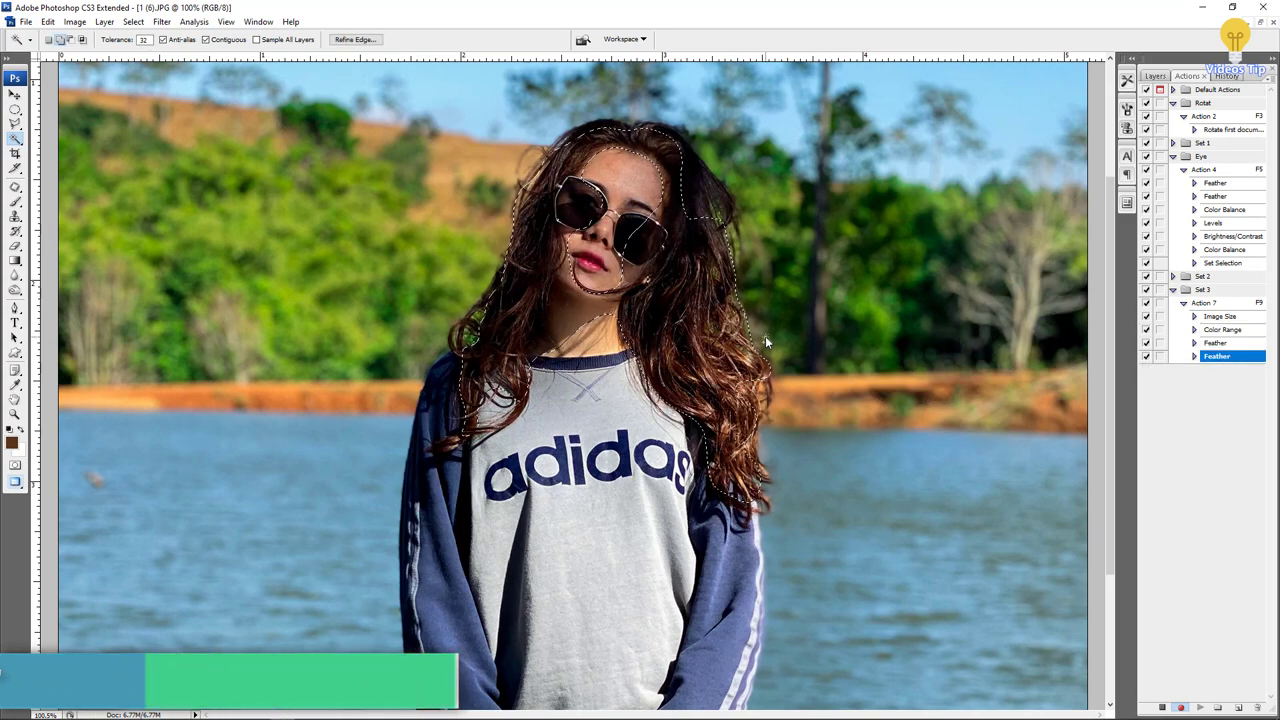
- Brighten the selection's midtones to 1.16 with Levels, then deselect and refit the view
{"action": "key", "text": "ctrl+l"}
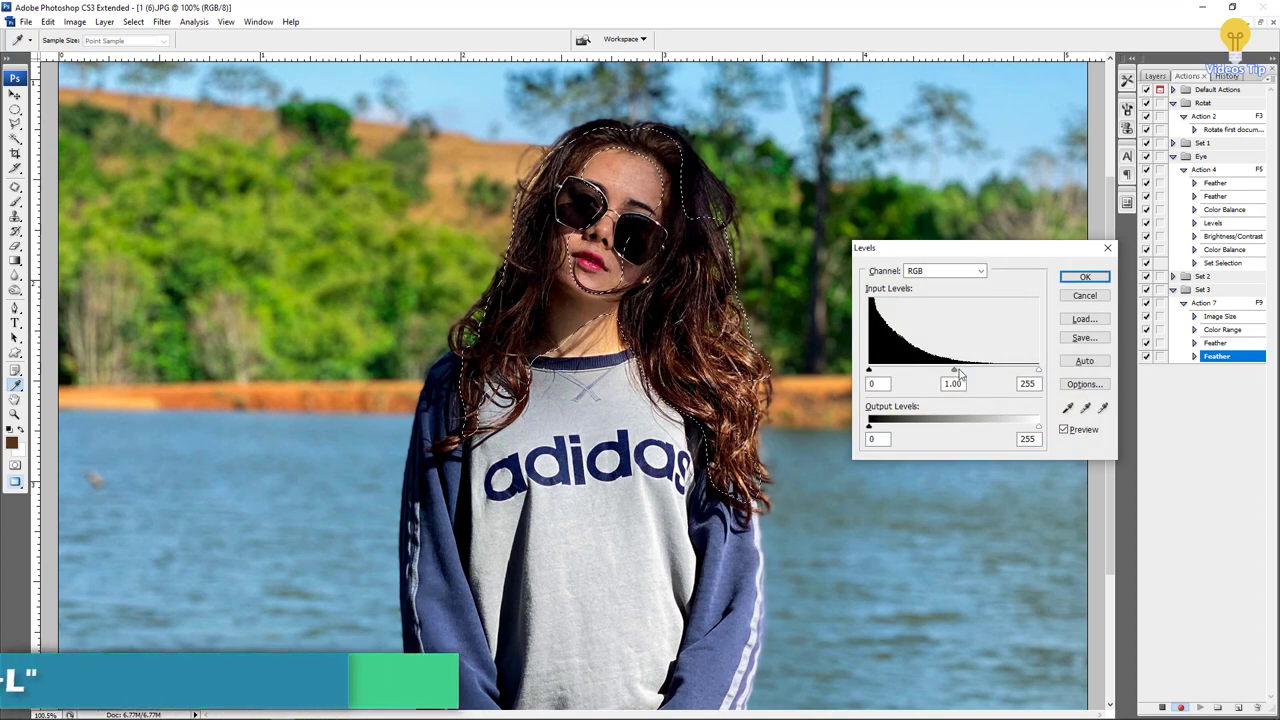
{"action": "left_click_drag", "start_coordinate": [956, 371], "coordinate": [945, 371]}
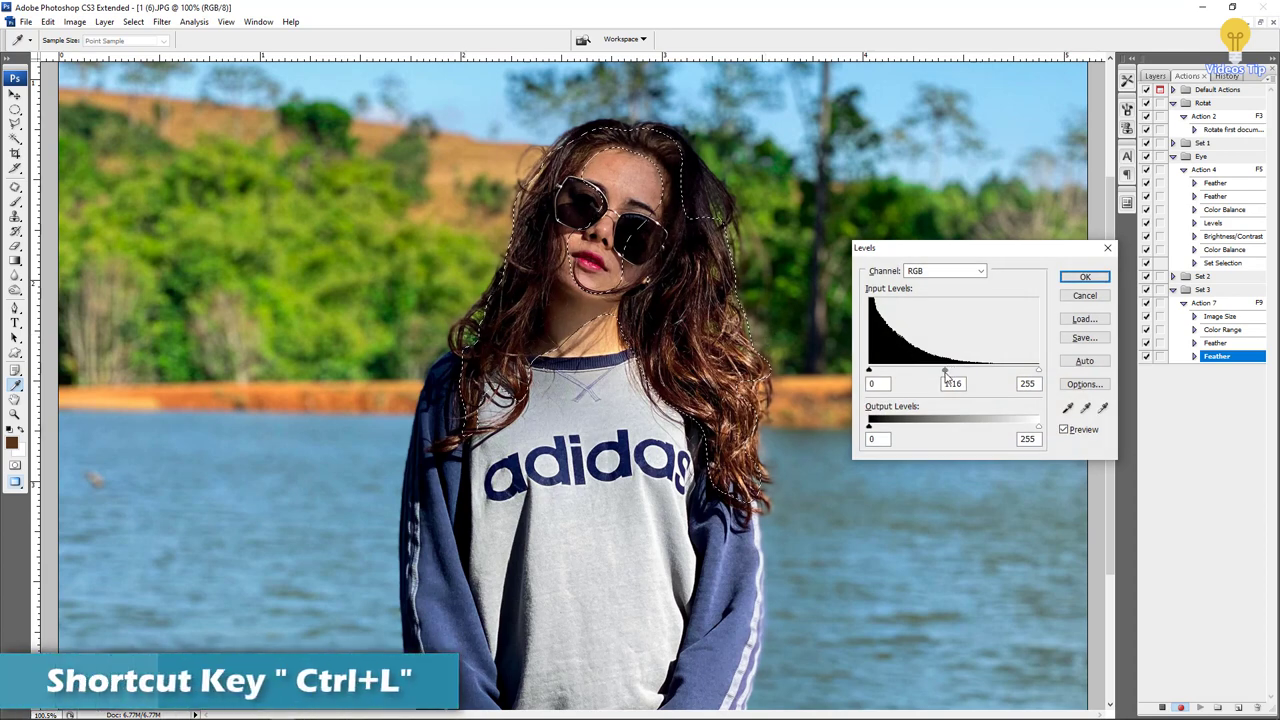
{"action": "left_click", "coordinate": [1084, 276]}
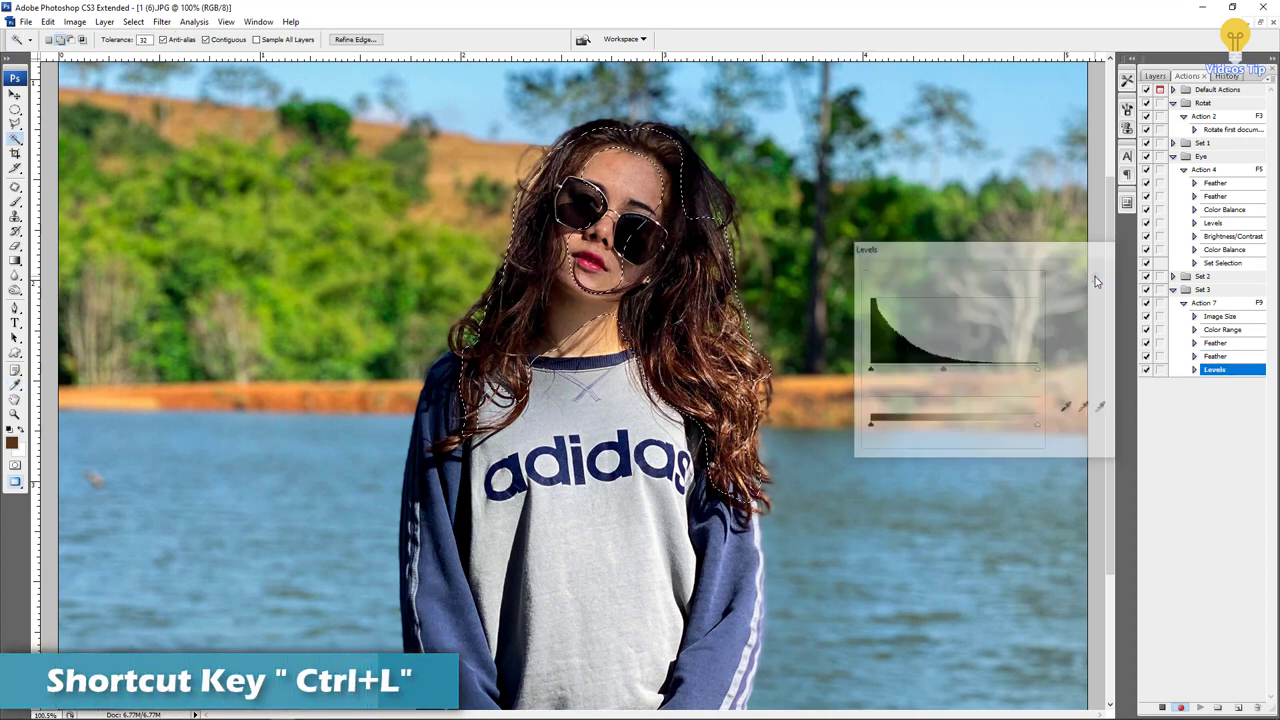
{"action": "key", "text": "ctrl+d"}
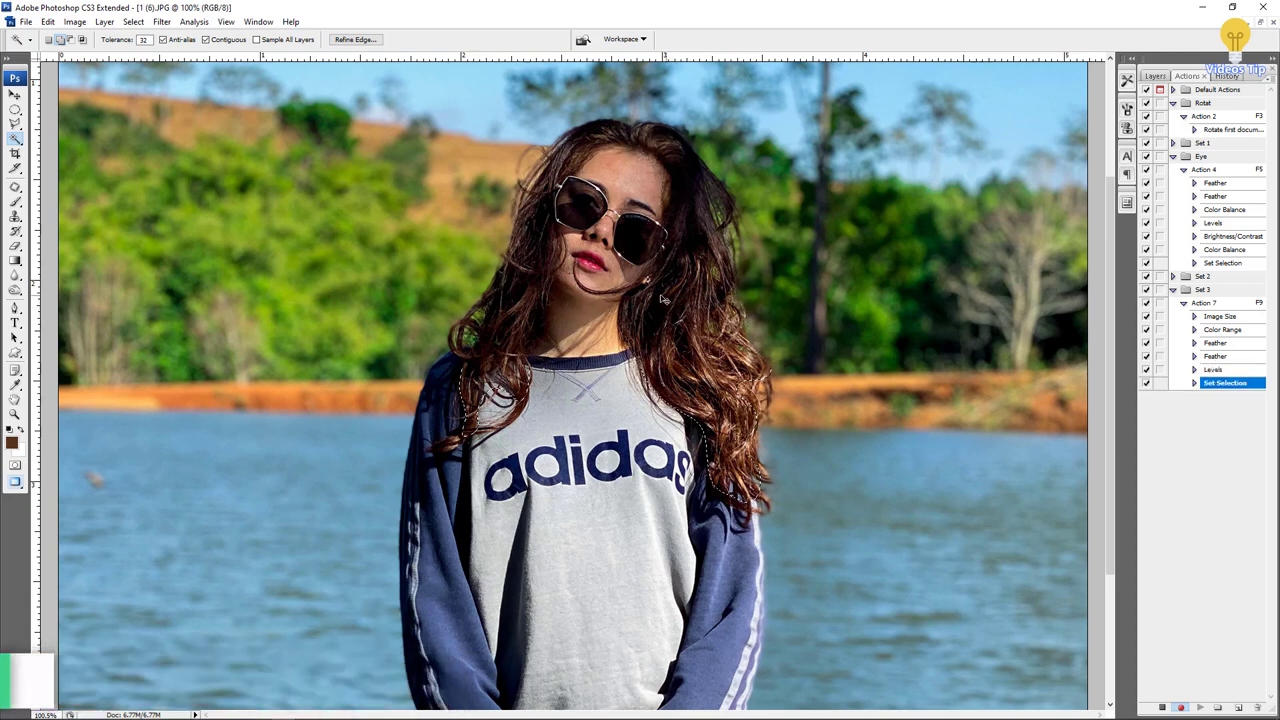
{"action": "key", "text": "ctrl+0"}
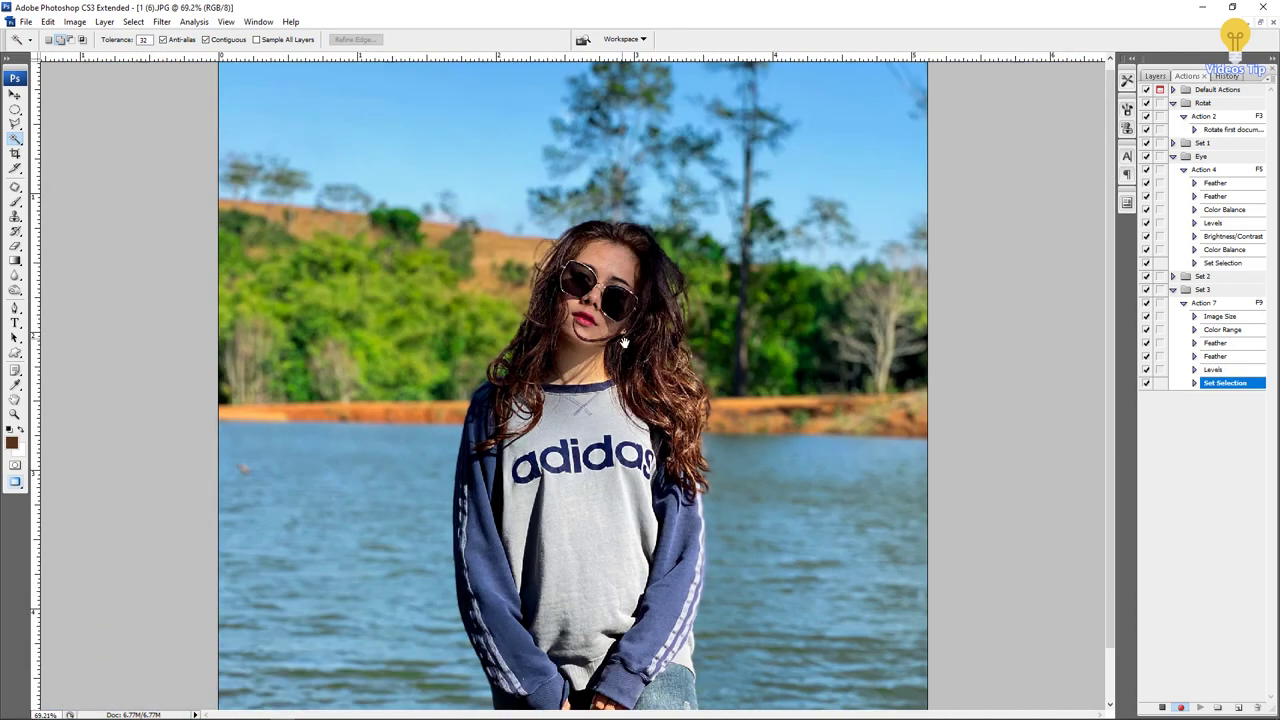
{"action": "left_click_drag", "start_coordinate": [624, 343], "coordinate": [611, 287]}
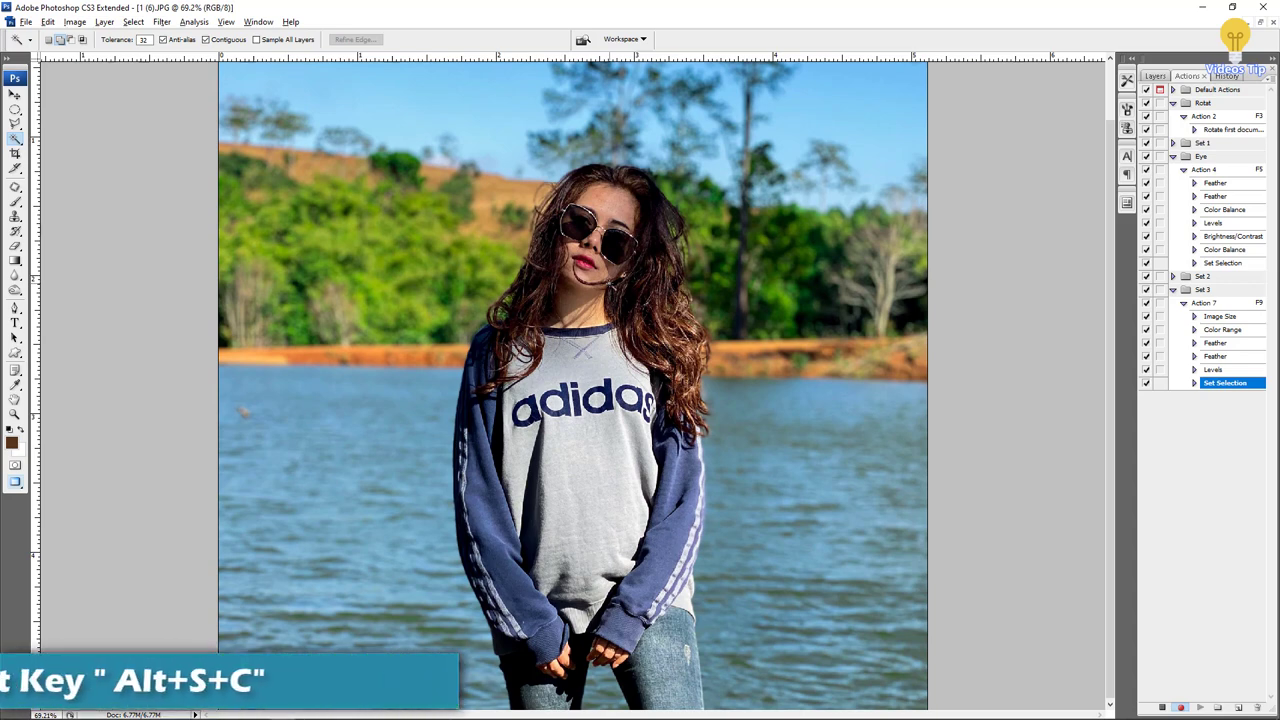
- Select the Shadows color range, feather it 10 px, and invert the selection
{"action": "key", "text": "alt+s"}
{"action": "key", "text": "c"}
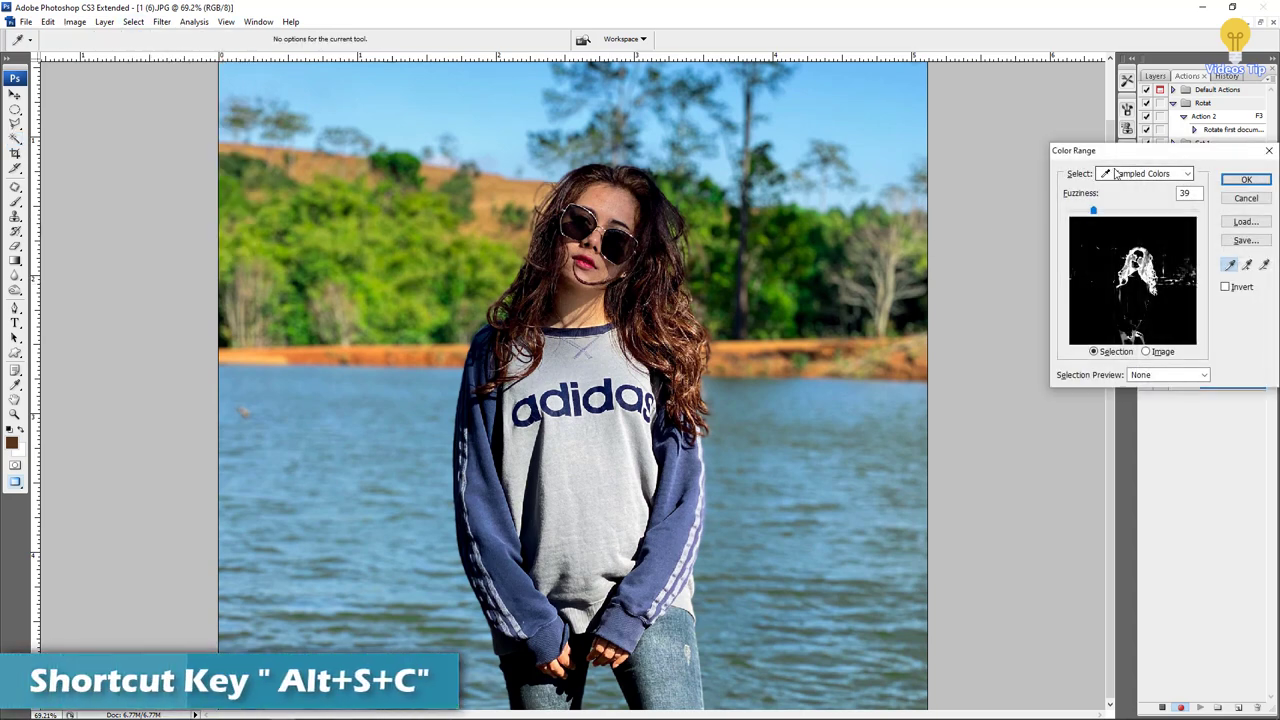
{"action": "left_click", "coordinate": [1145, 173]}
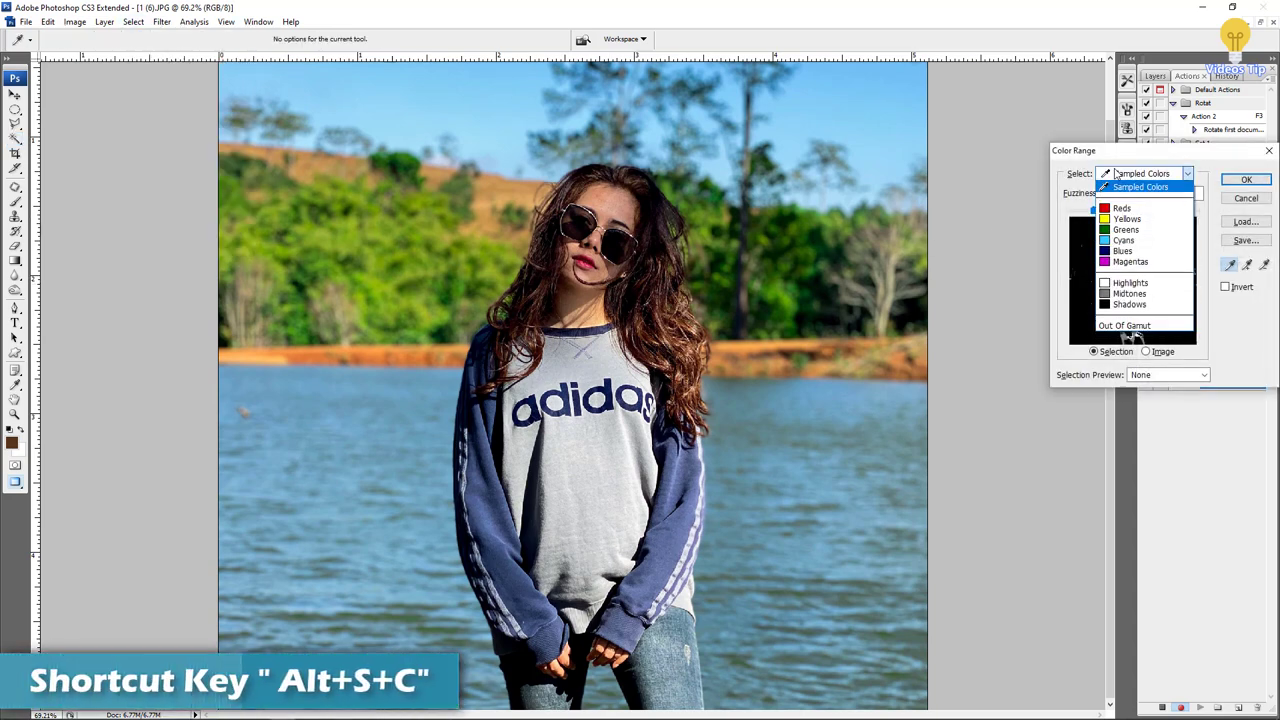
{"action": "left_click", "coordinate": [1122, 304]}
{"action": "left_click", "coordinate": [1246, 179]}
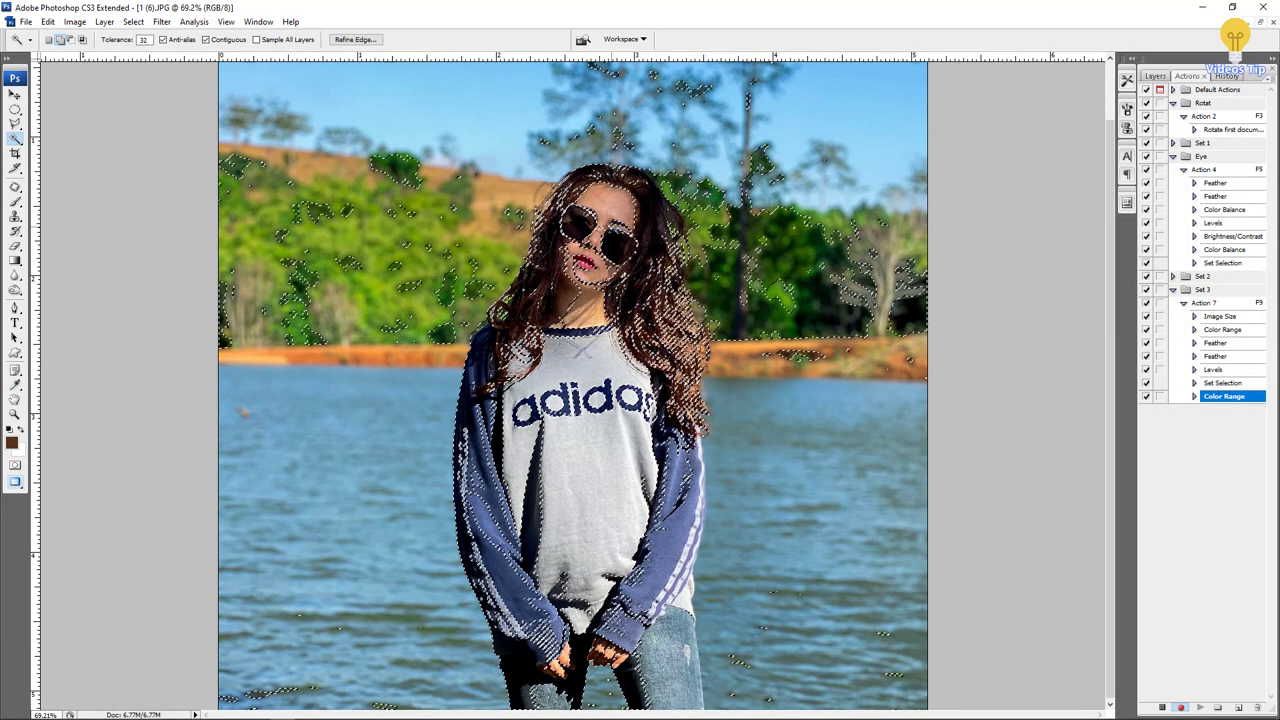
{"action": "key", "text": "ctrl+alt+d"}
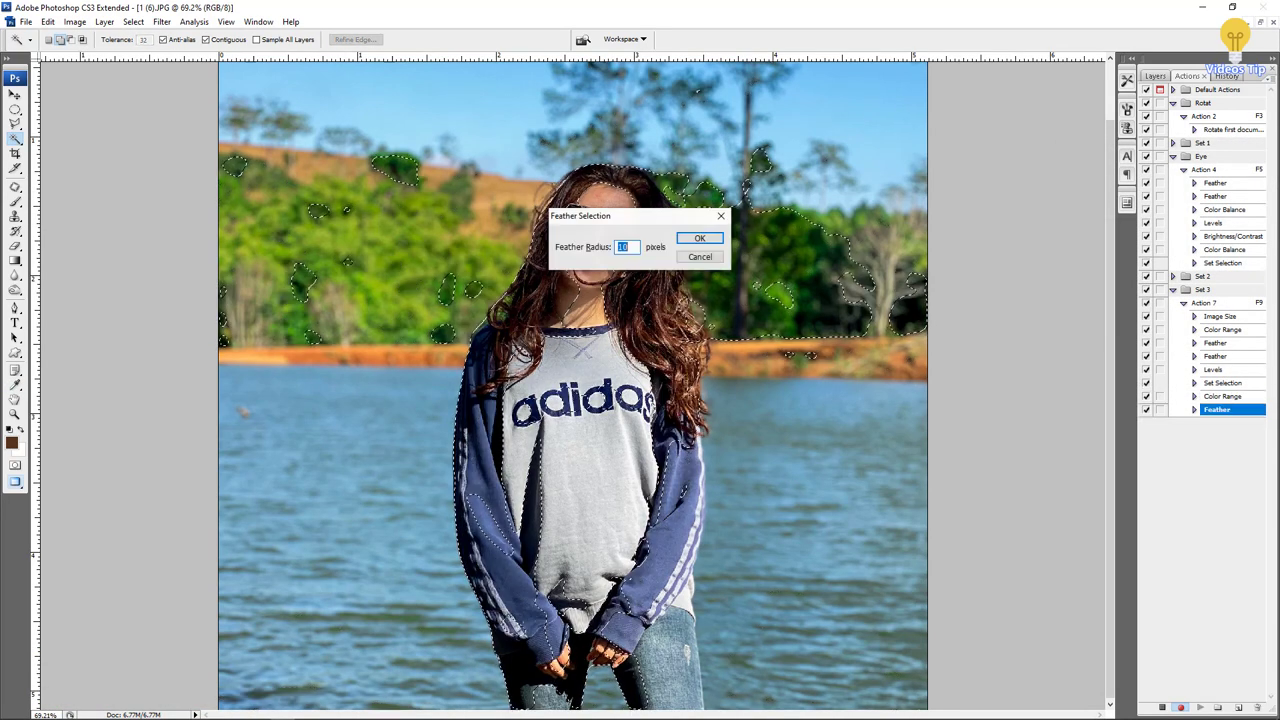
{"action": "key", "text": "Return"}
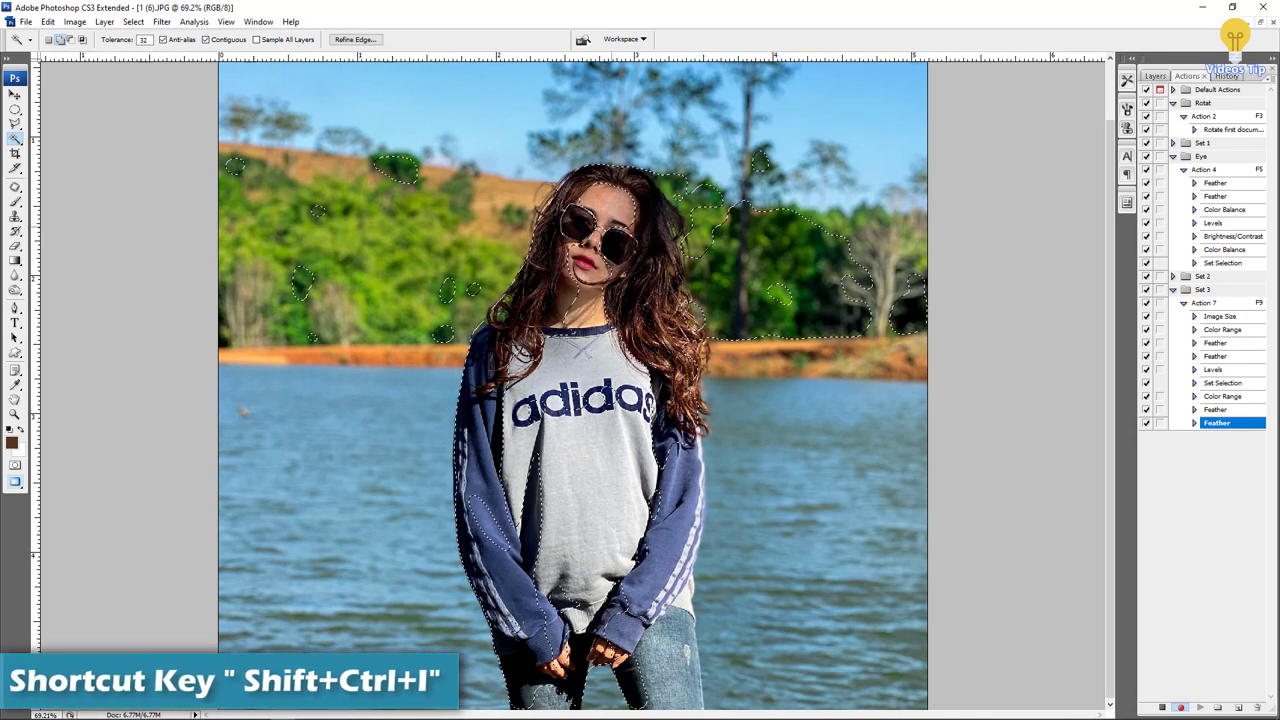
{"action": "key", "text": "ctrl+shift+i"}
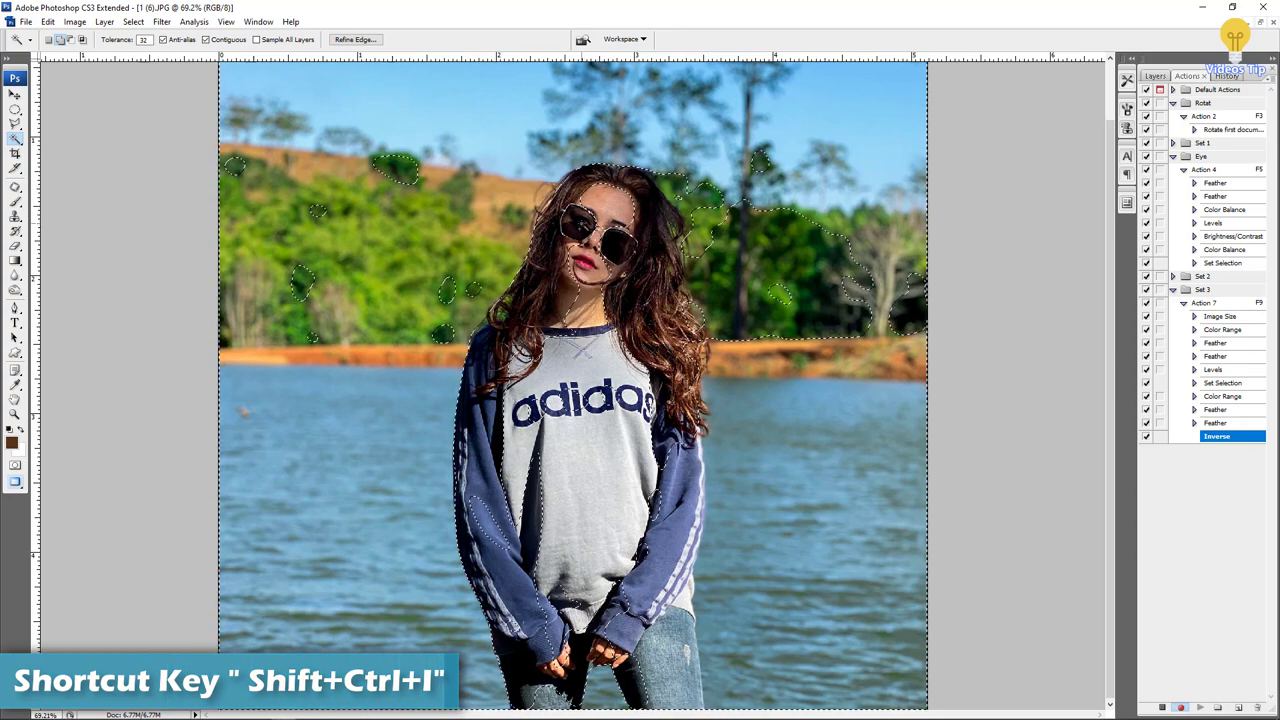
- Set the Levels black input to 16 on the inverted selection, then deselect
{"action": "key", "text": "i"}
{"action": "key", "text": "ctrl+l"}
{"action": "left_click_drag", "start_coordinate": [869, 369], "coordinate": [880, 372]}
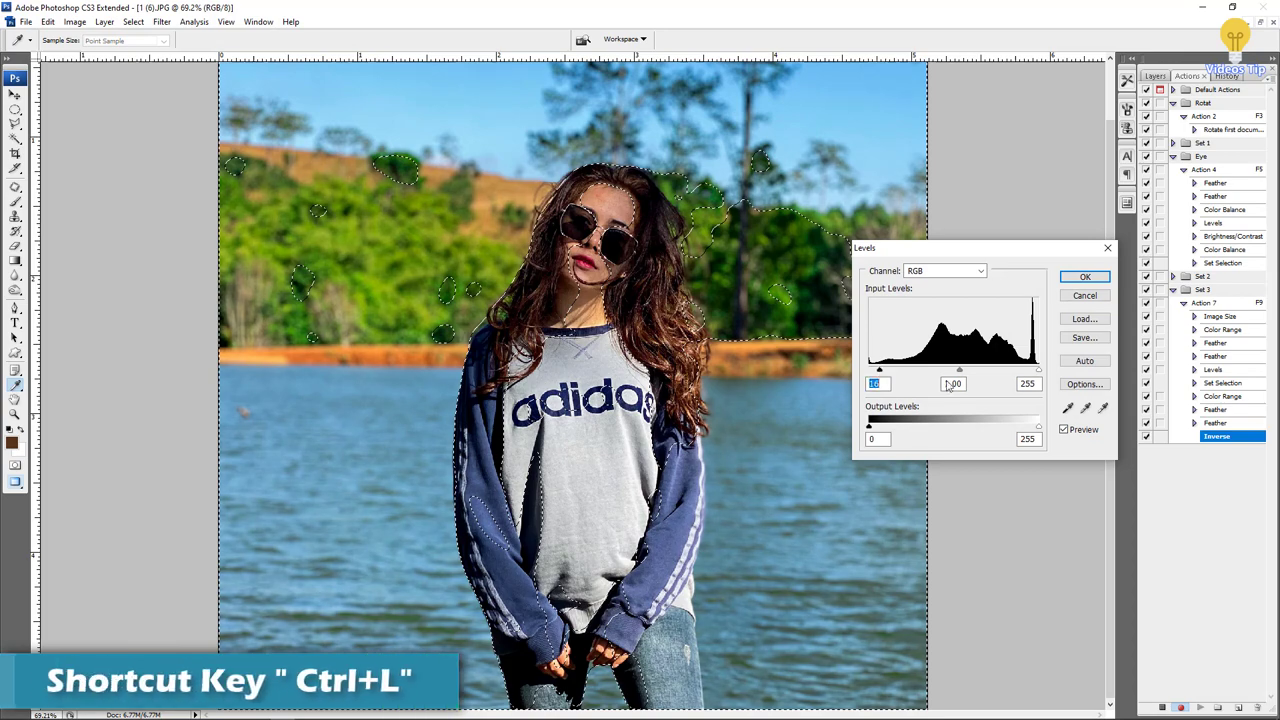
{"action": "left_click", "coordinate": [1083, 430]}
{"action": "left_click", "coordinate": [1083, 430]}
{"action": "left_click", "coordinate": [1083, 430]}
{"action": "left_click", "coordinate": [1083, 430]}
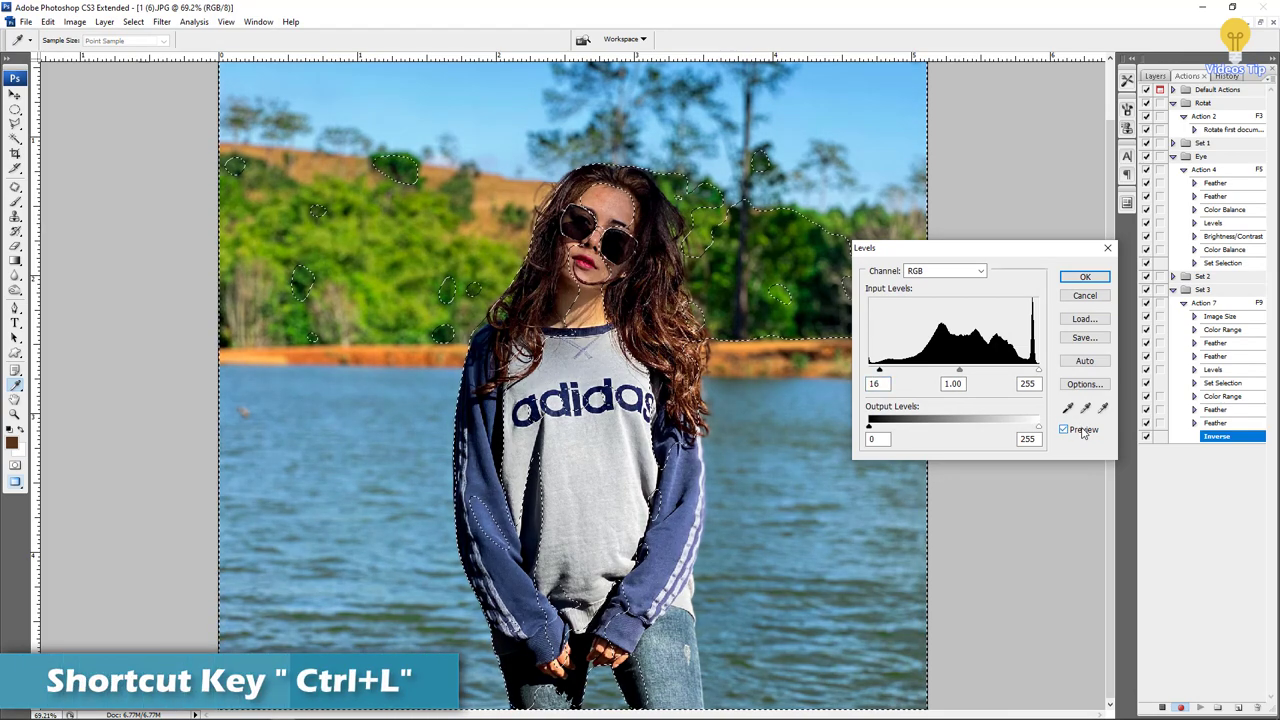
{"action": "left_click", "coordinate": [1084, 277]}
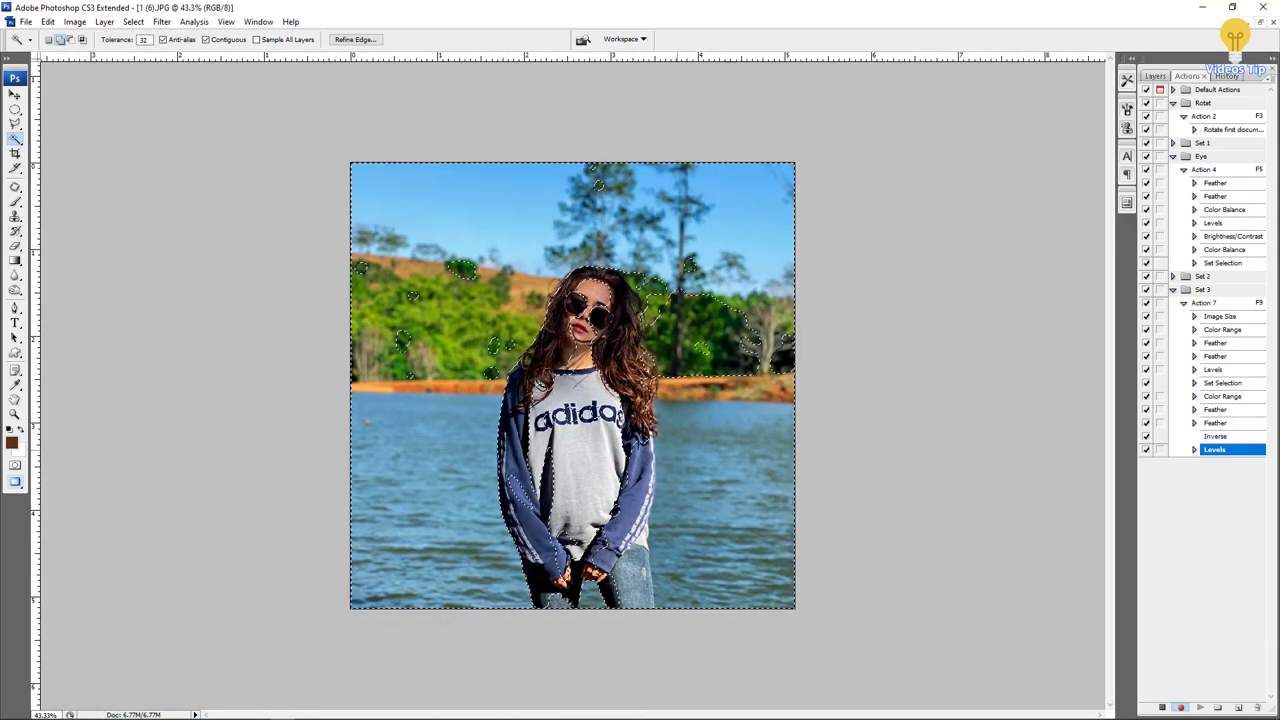
{"action": "key", "text": "ctrl+d"}
{"action": "scroll", "coordinate": [597, 291], "scroll_direction": "up", "scroll_amount": 1}
{"action": "scroll", "coordinate": [597, 291], "scroll_direction": "up", "scroll_amount": 1}
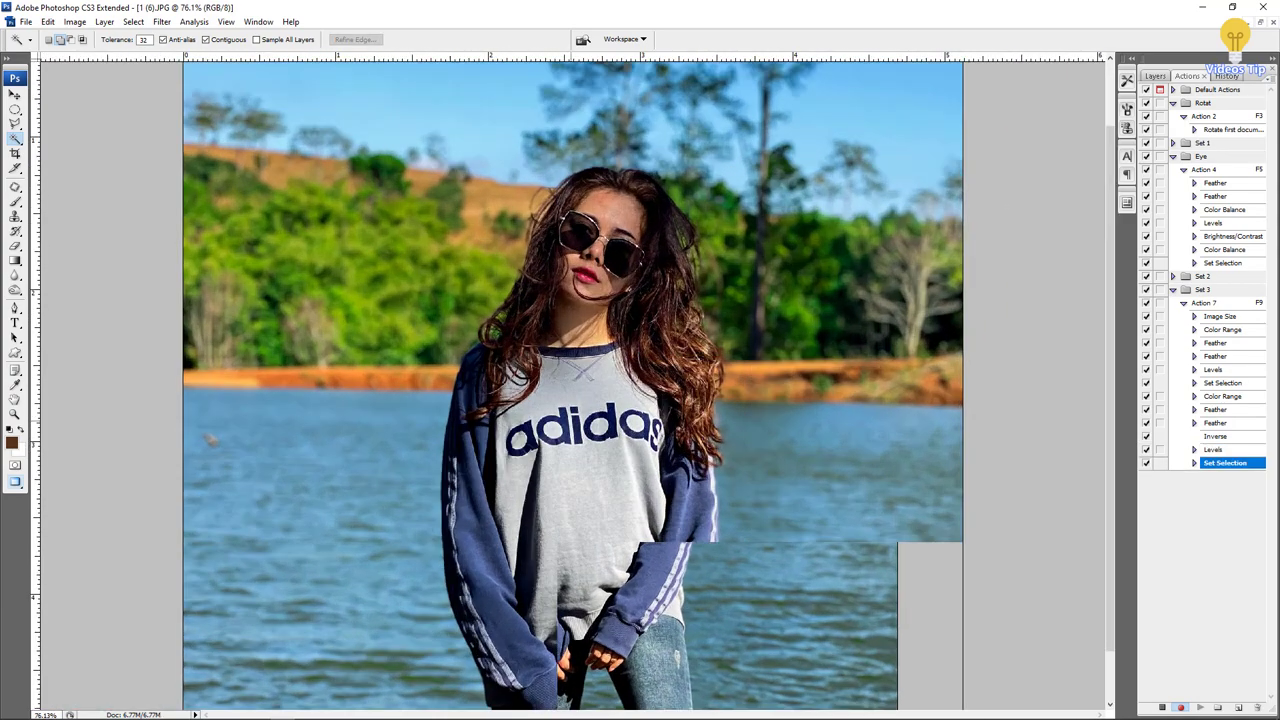
{"action": "scroll", "coordinate": [597, 291], "scroll_direction": "up", "scroll_amount": 1}
{"action": "scroll", "coordinate": [597, 291], "scroll_direction": "up", "scroll_amount": 2}
{"action": "scroll", "coordinate": [597, 291], "scroll_direction": "up", "scroll_amount": 1}
{"action": "scroll", "coordinate": [597, 291], "scroll_direction": "up", "scroll_amount": 1}
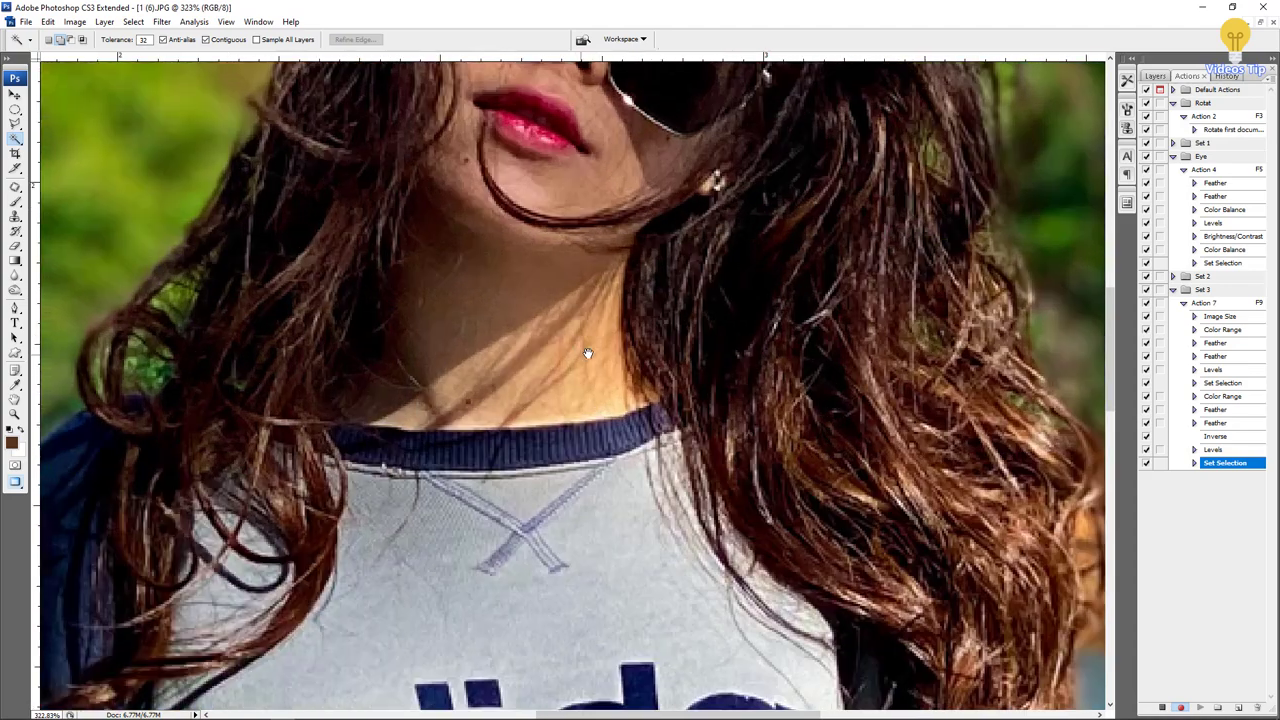
{"action": "scroll", "coordinate": [586, 351], "scroll_direction": "up", "scroll_amount": 1}
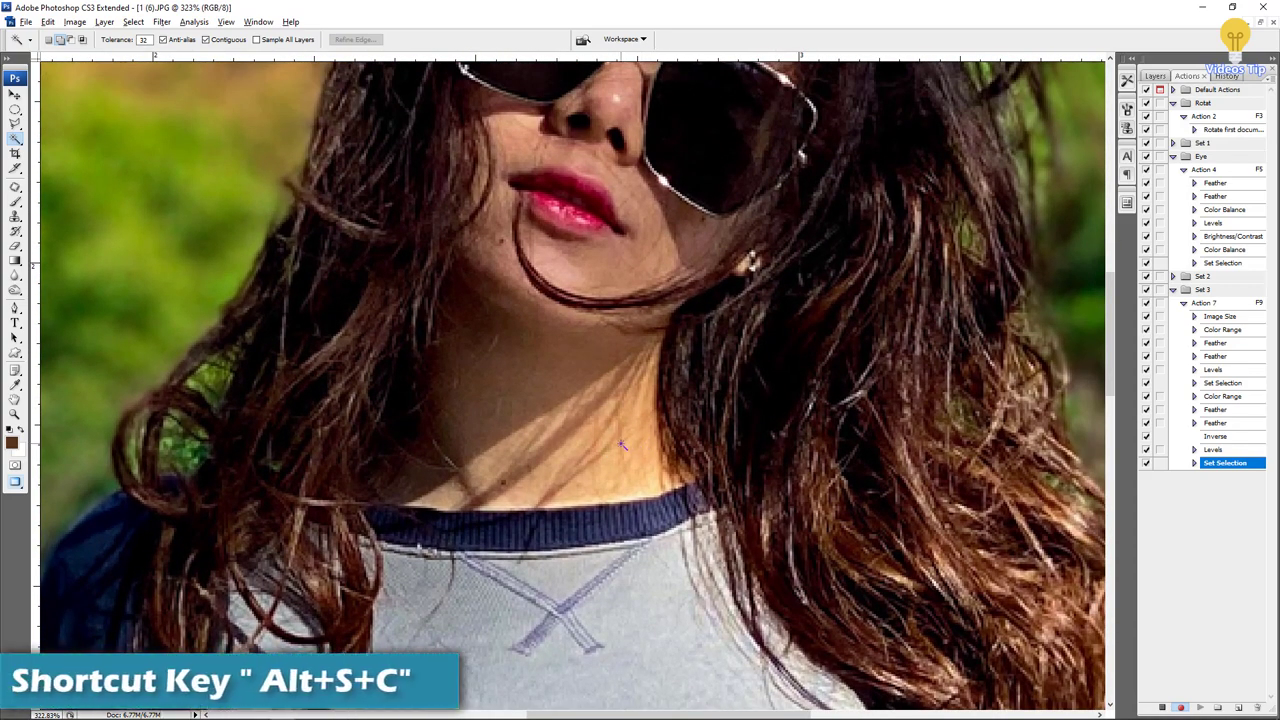
- Sample the orange bank and hillside with Color Range and feather the selection 10 pixels
{"action": "key", "text": "alt+s"}
{"action": "key", "text": "c"}
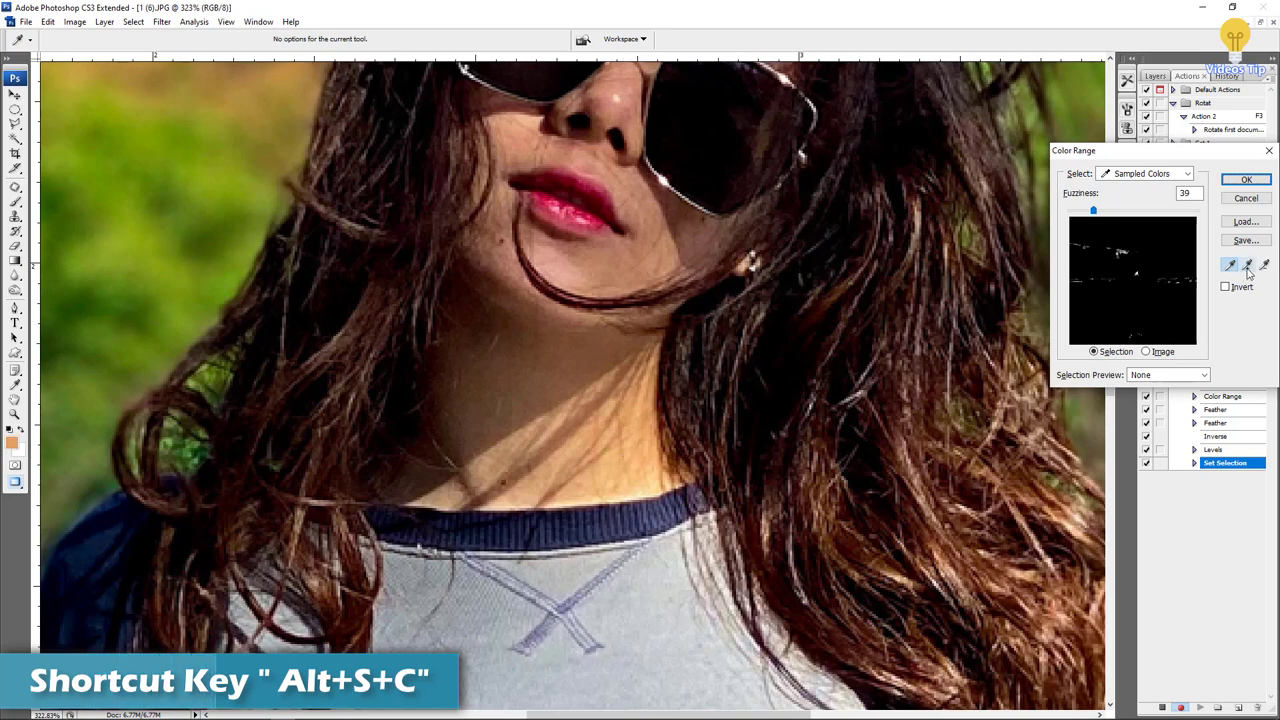
{"action": "left_click", "coordinate": [635, 412]}
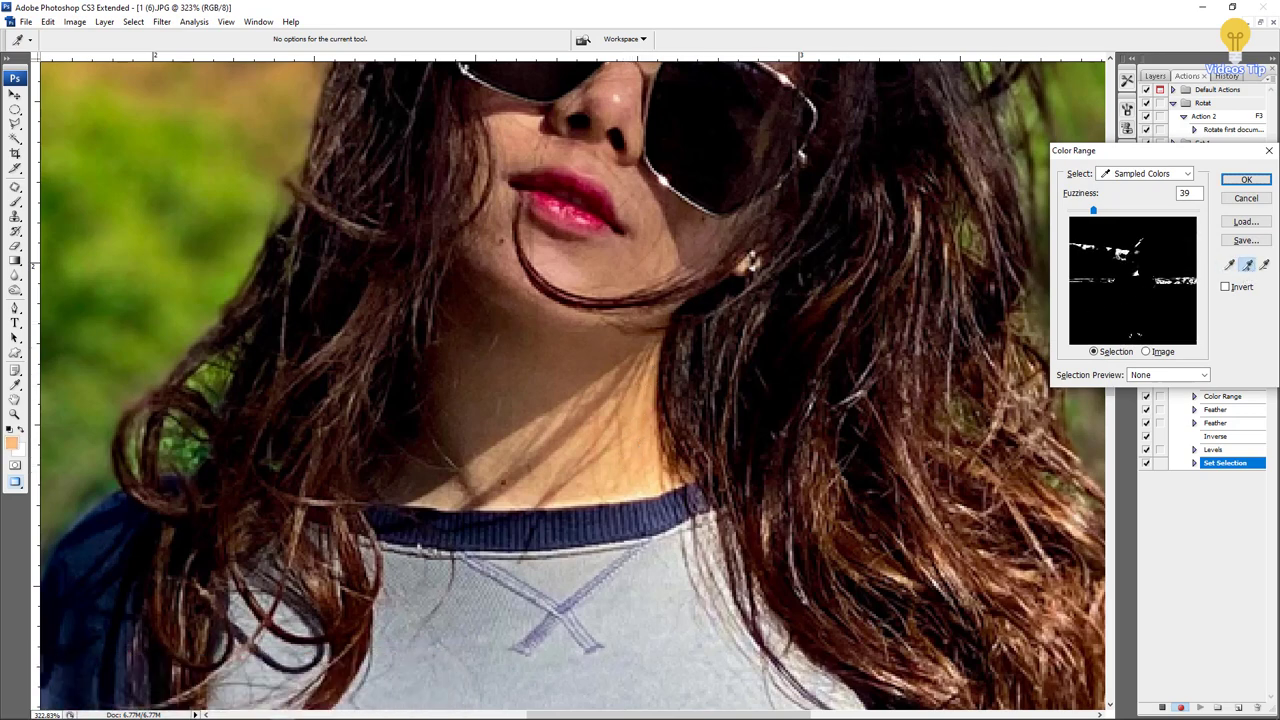
{"action": "left_click", "coordinate": [1245, 180]}
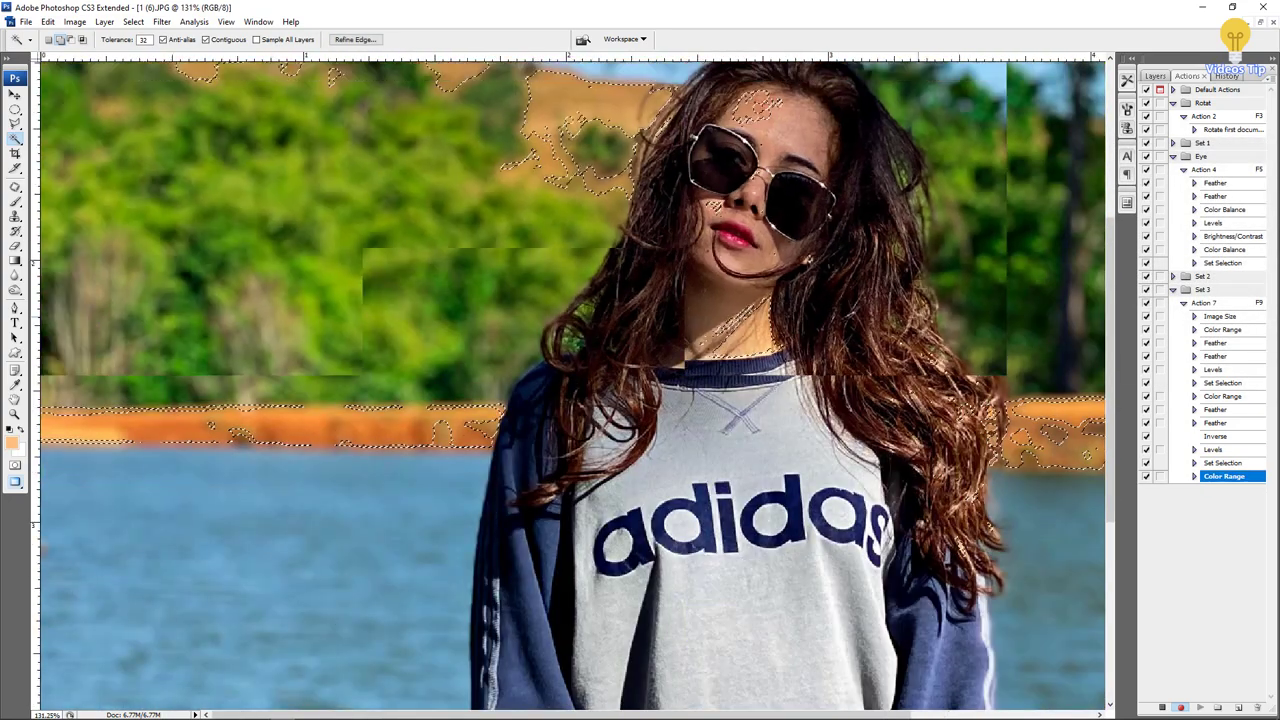
{"action": "scroll", "coordinate": [860, 263], "scroll_direction": "up", "scroll_amount": 1}
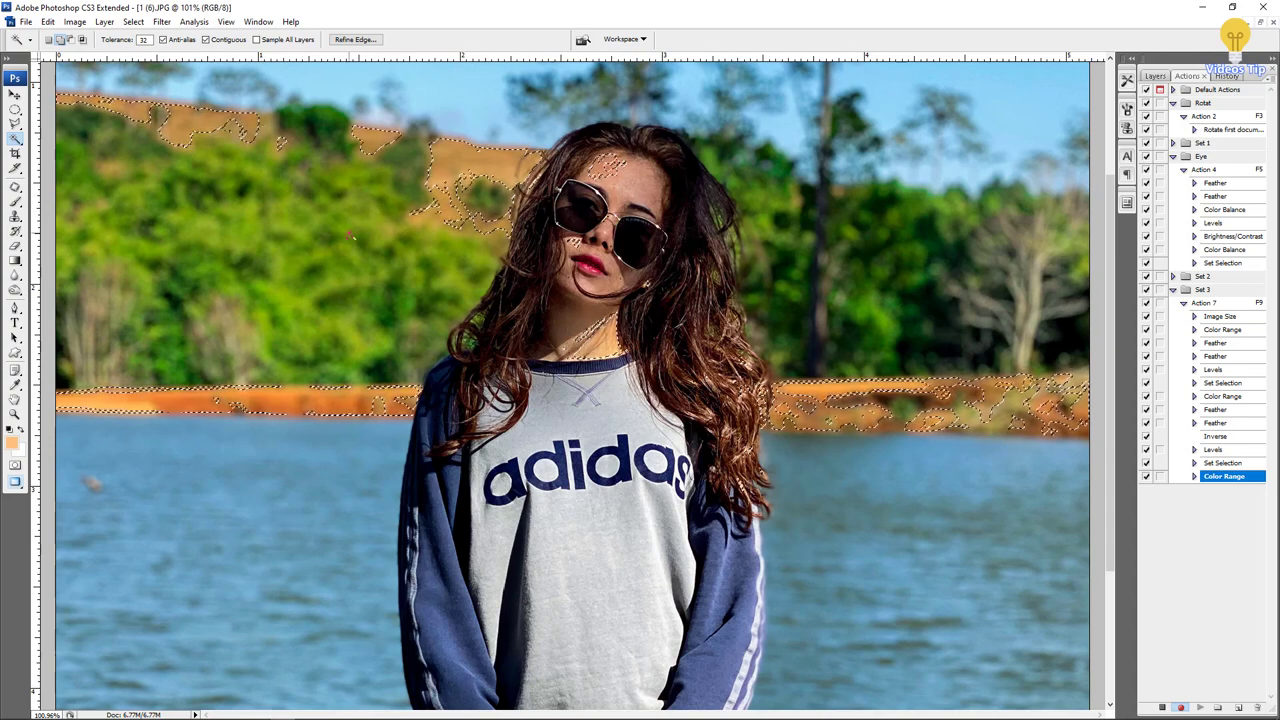
{"action": "key", "text": "ctrl+alt+d"}
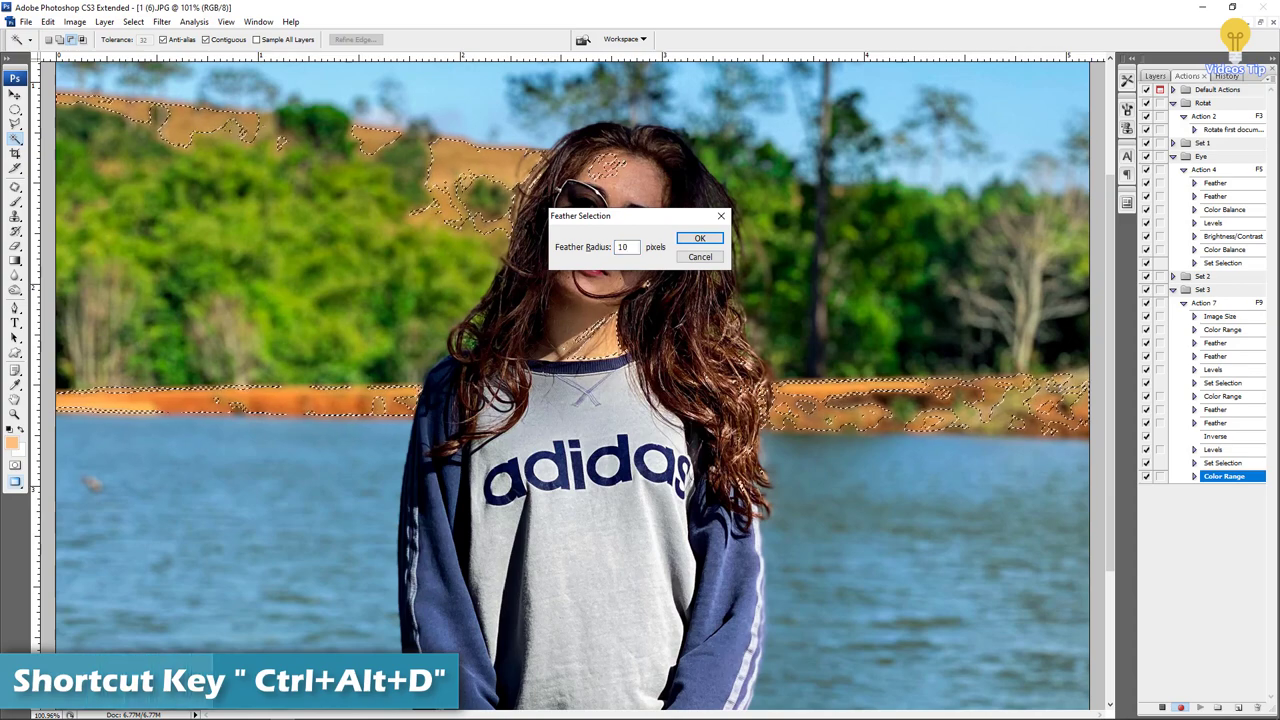
{"action": "left_click", "coordinate": [630, 246]}
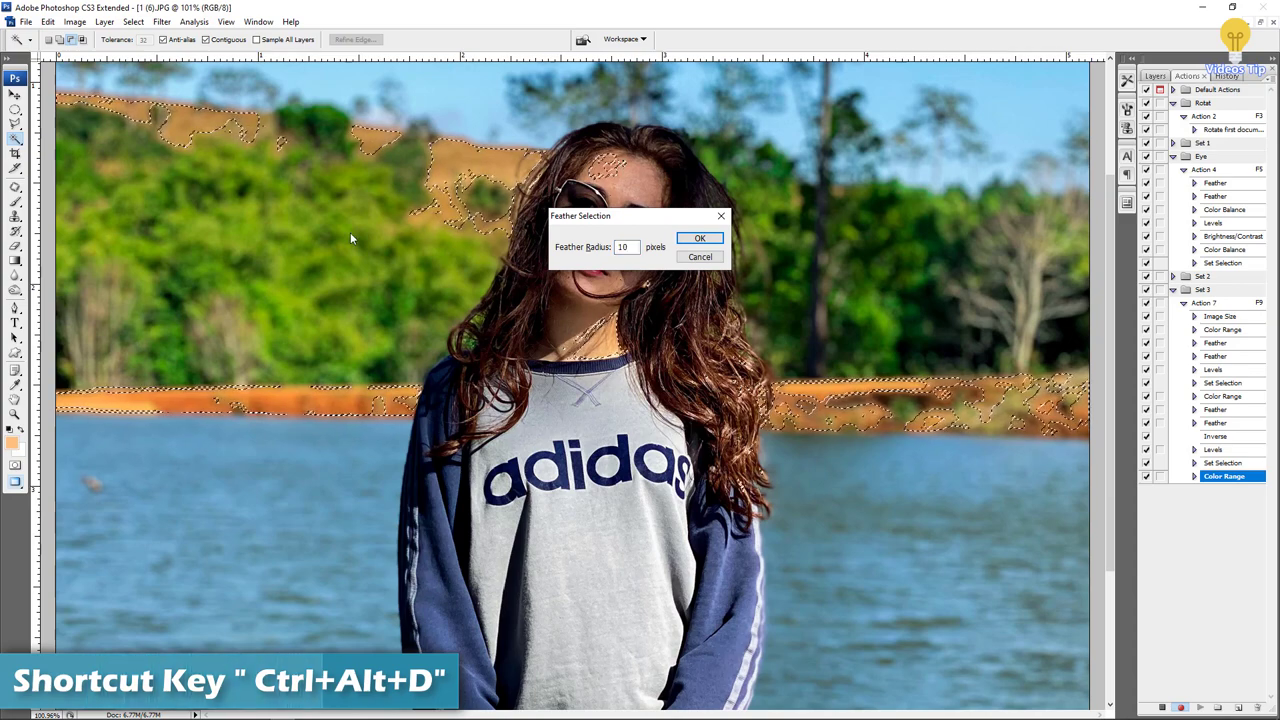
{"action": "left_click", "coordinate": [701, 239]}
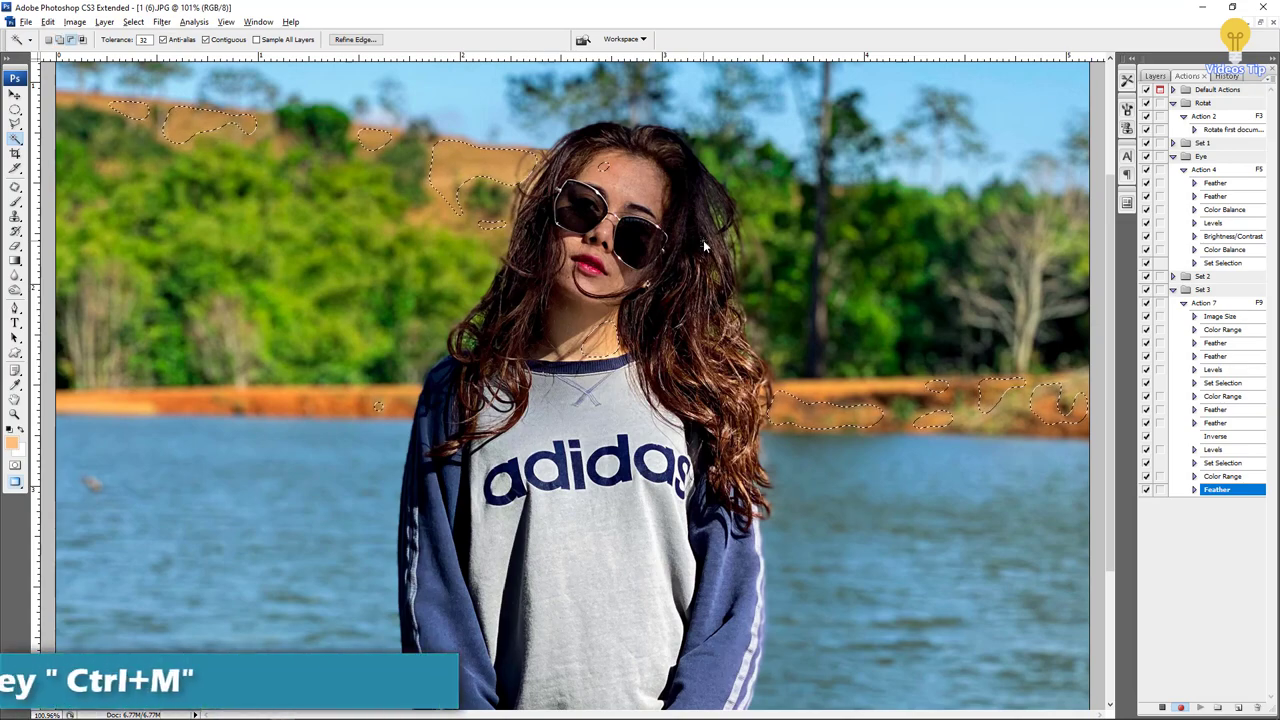
{"action": "key", "text": "alt+i"}
- Reduce Yellows to -62% in Selective Color on the orange bank
{"action": "key", "text": "a"}
{"action": "key", "text": "s"}
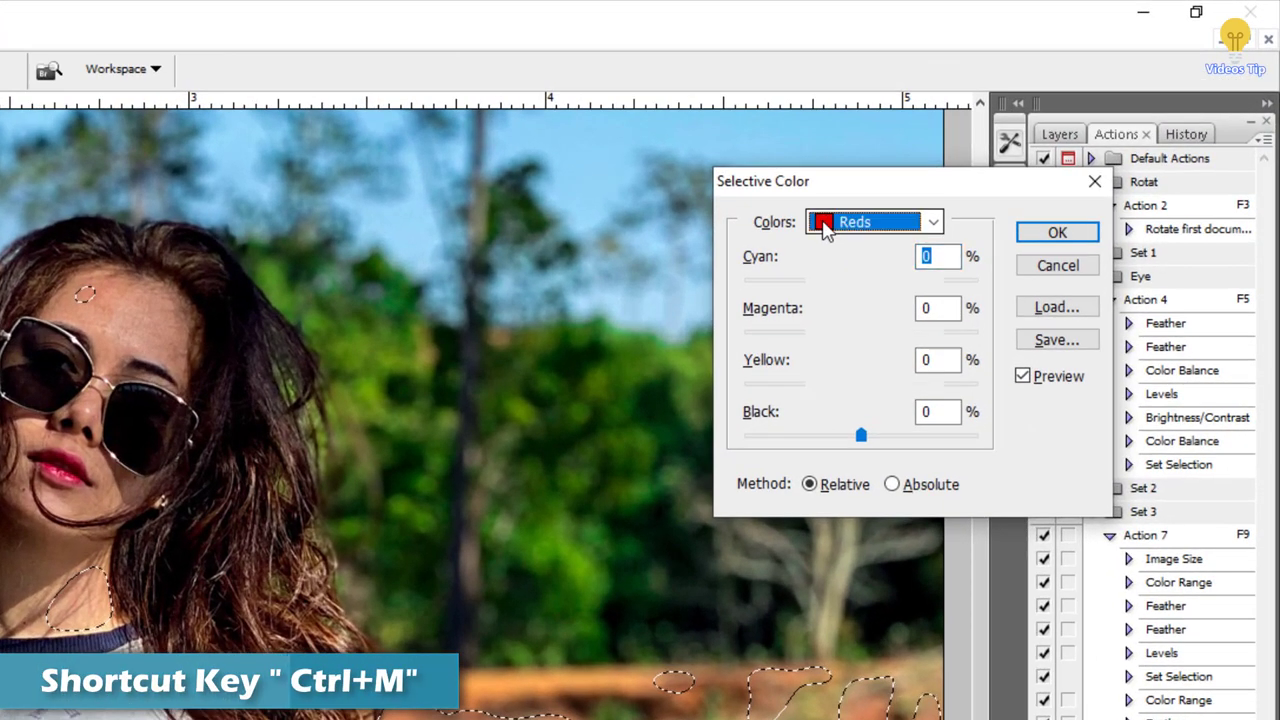
{"action": "left_click", "coordinate": [876, 195]}
{"action": "left_click", "coordinate": [907, 232]}
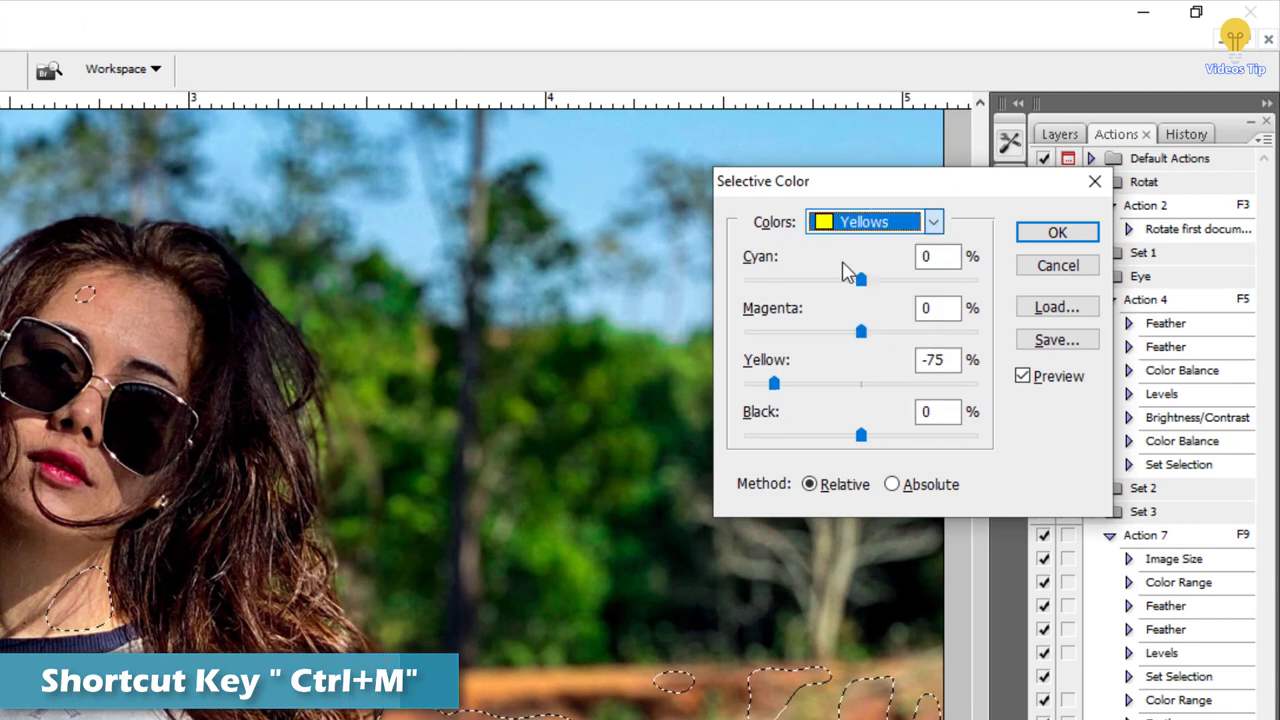
{"action": "mouse_move", "coordinate": [771, 383]}
{"action": "left_mouse_down"}
{"action": "mouse_move", "coordinate": [826, 385]}
{"action": "mouse_move", "coordinate": [768, 386]}
{"action": "left_mouse_up"}
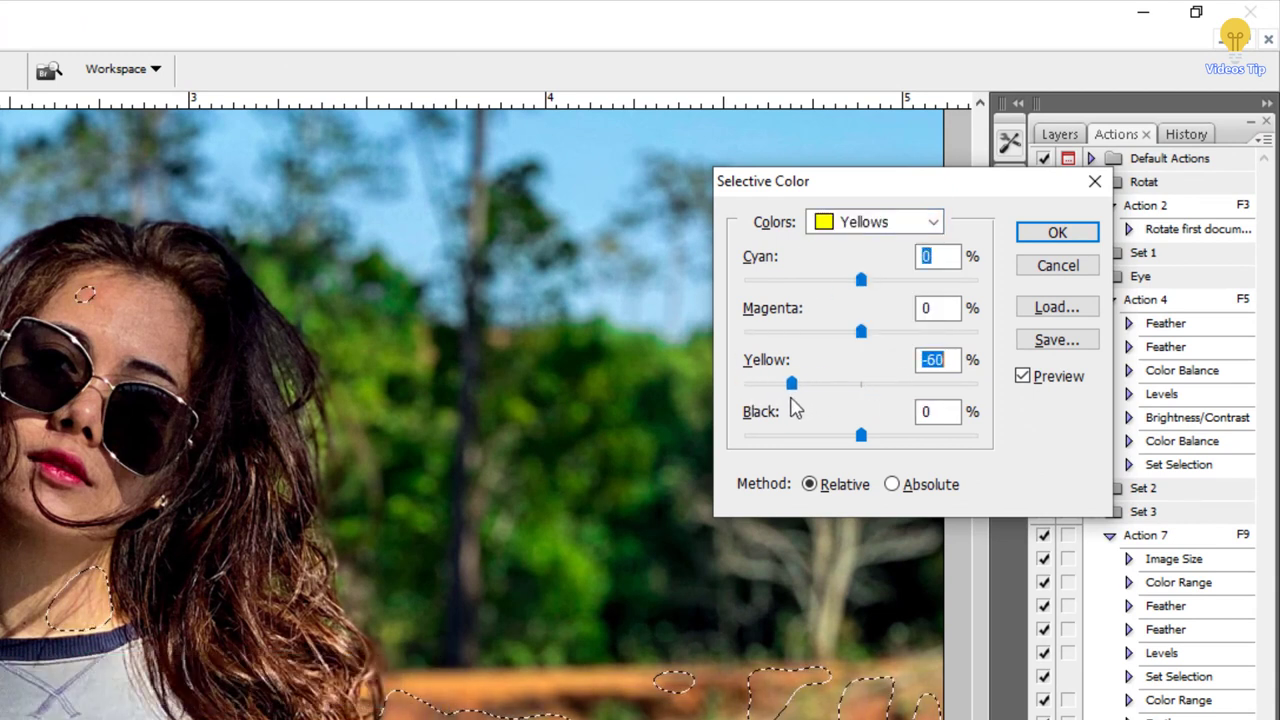
{"action": "left_click", "coordinate": [1022, 376]}
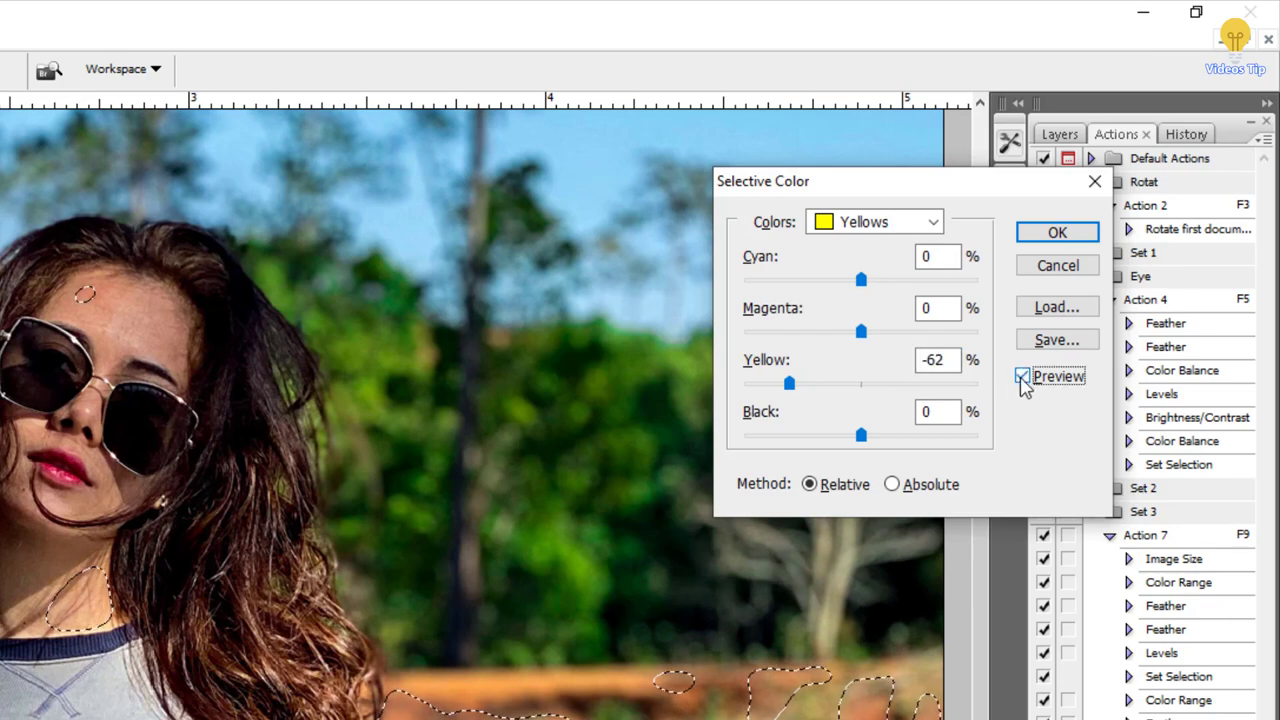
{"action": "left_click", "coordinate": [1042, 240]}
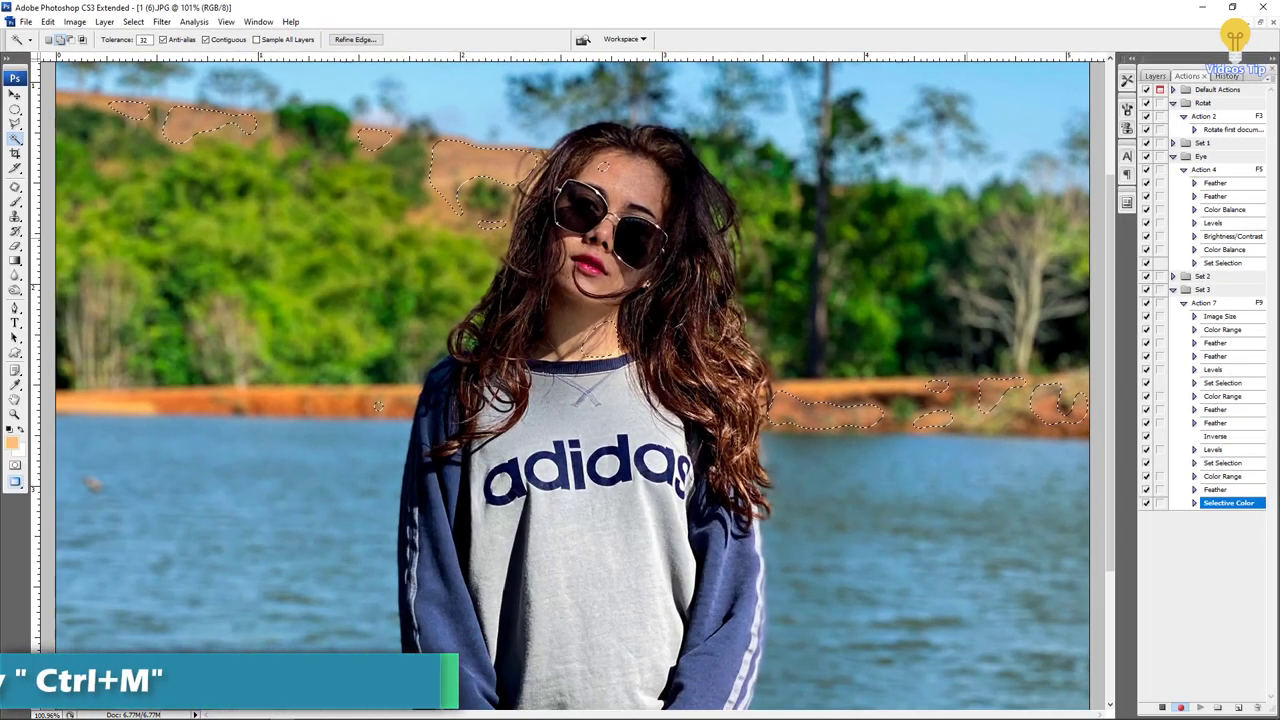
- Lower the curve point to 197 in Curves to darken the bank slightly
{"action": "key", "text": "ctrl+m"}
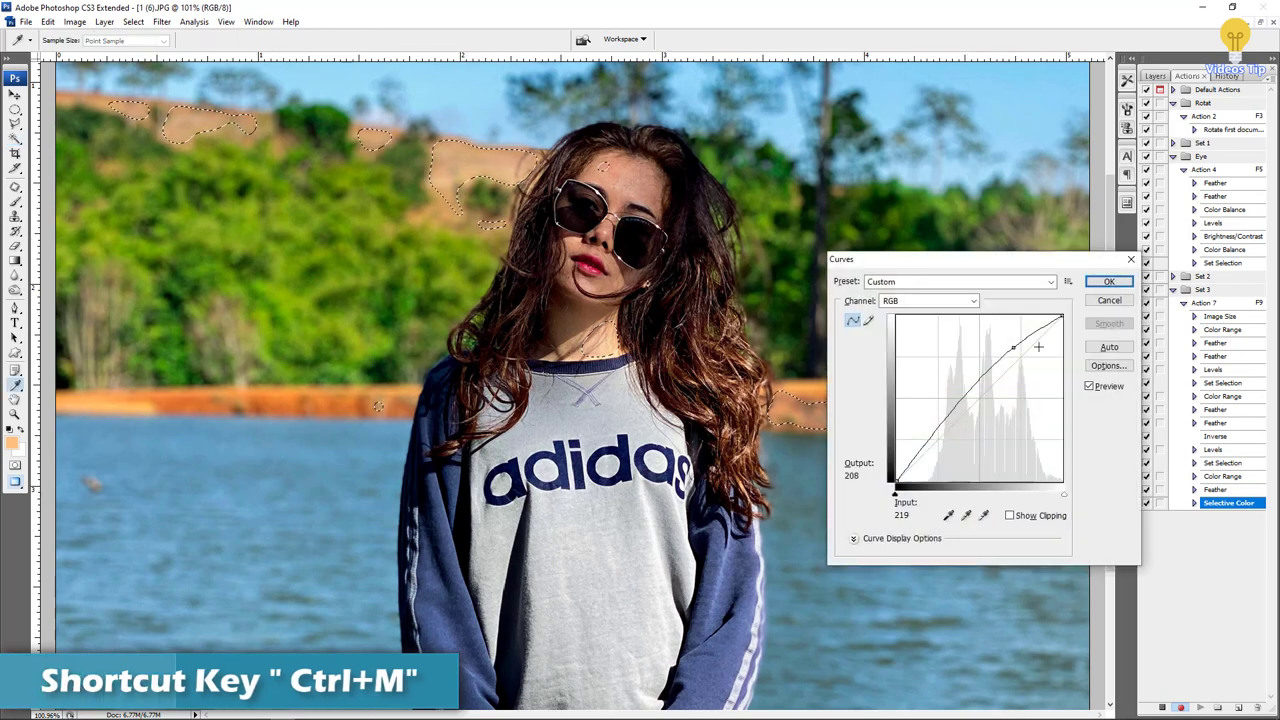
{"action": "left_click", "coordinate": [1014, 348]}
{"action": "left_click_drag", "start_coordinate": [1024, 352], "coordinate": [1024, 358]}
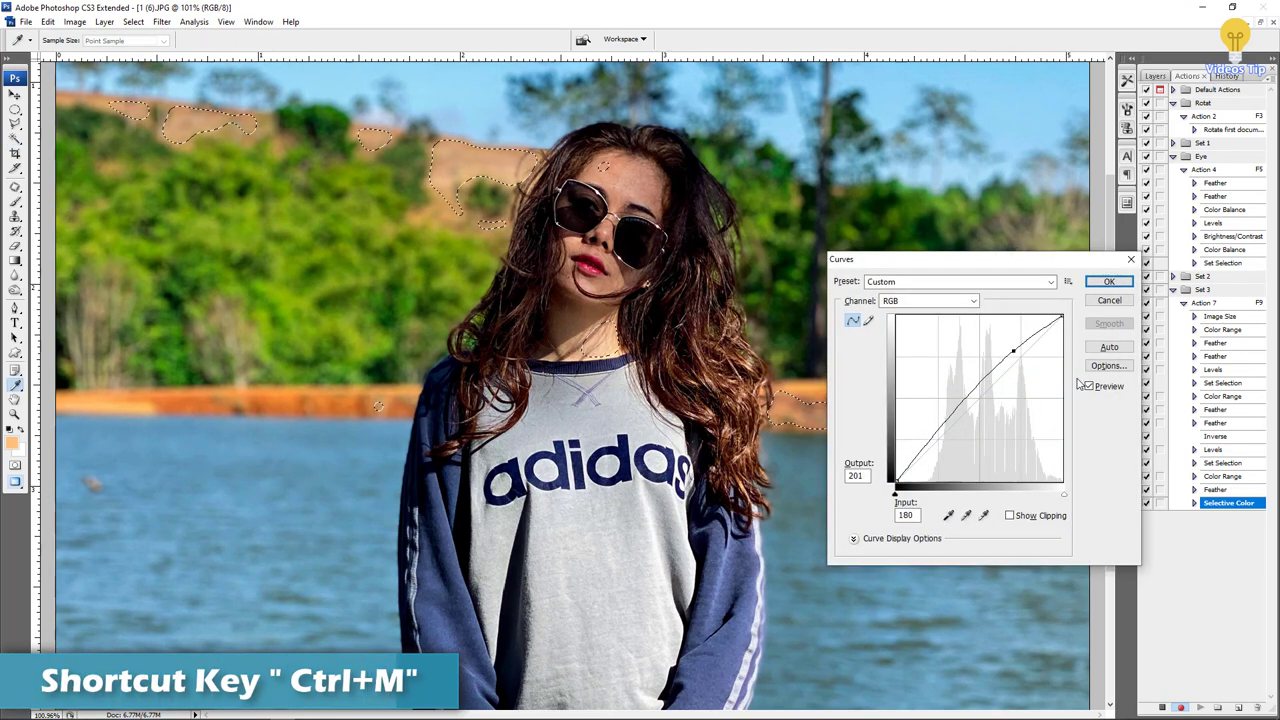
{"action": "left_click", "coordinate": [1090, 386]}
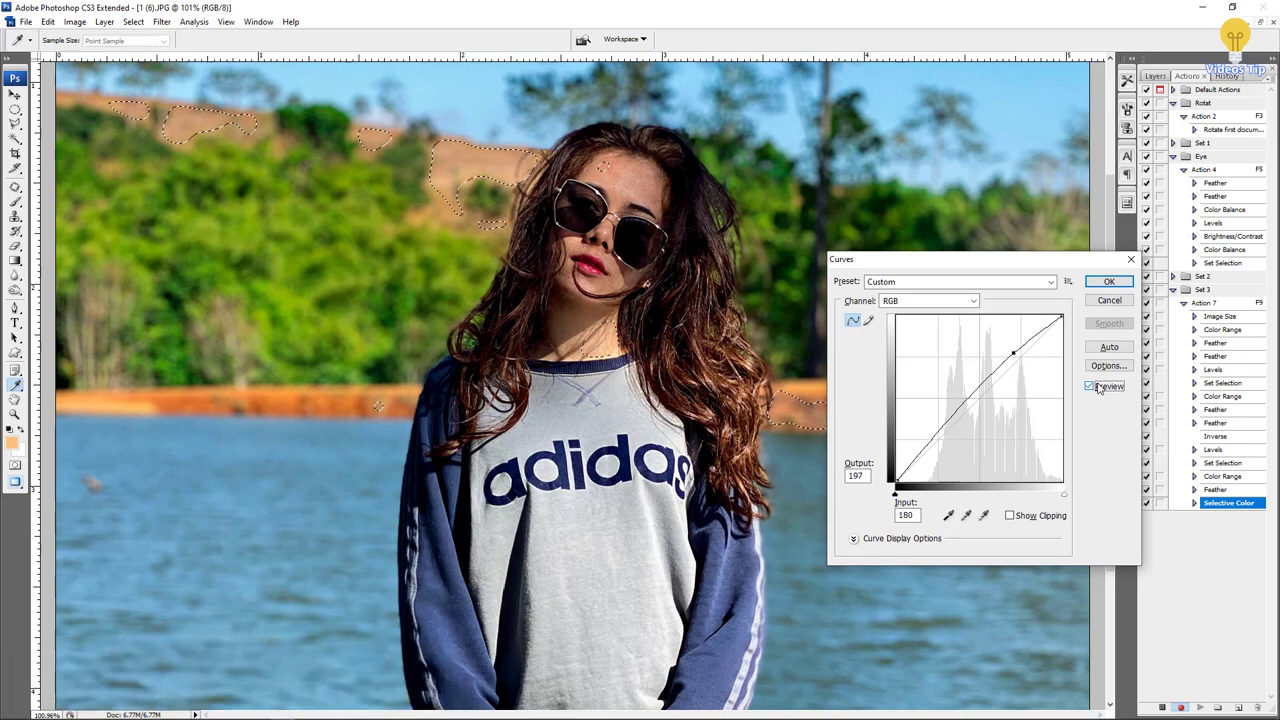
{"action": "key", "text": "Return"}
{"action": "key", "text": "w"}
- Deselect, check the girl's face up close, and fit the whole photo in the window
{"action": "key", "text": "ctrl+0"}
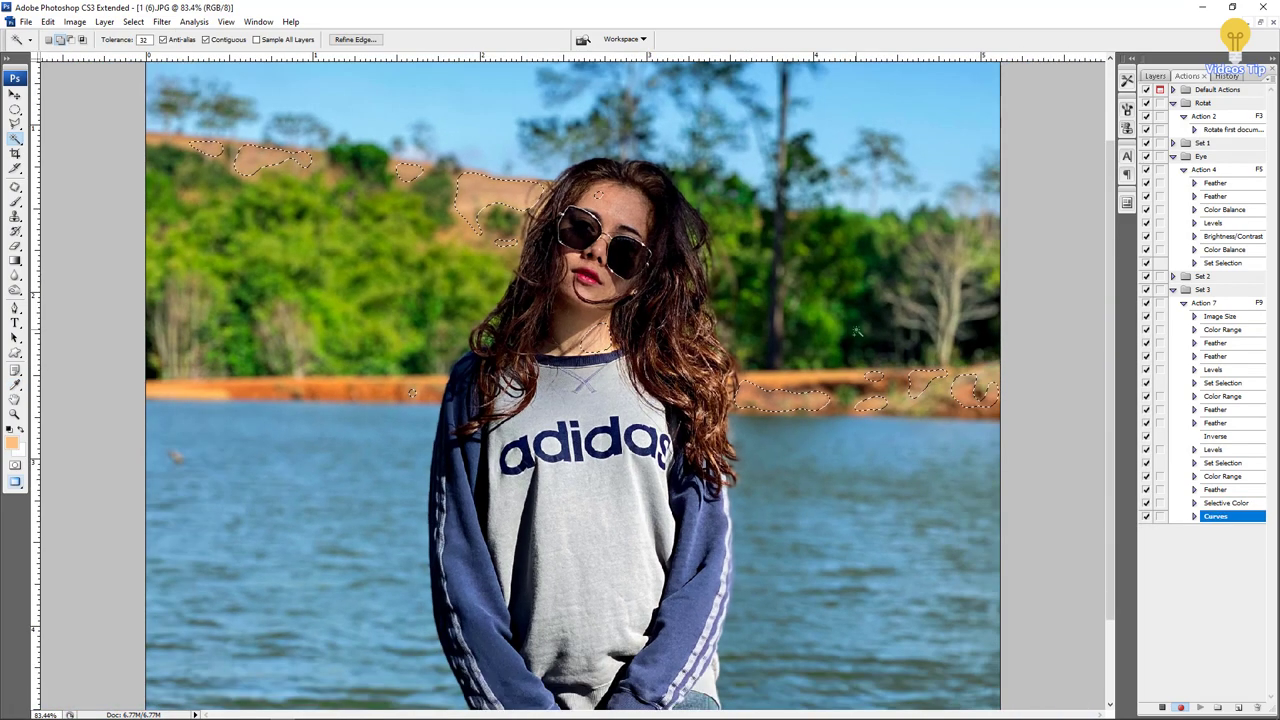
{"action": "key", "text": "ctrl+d"}
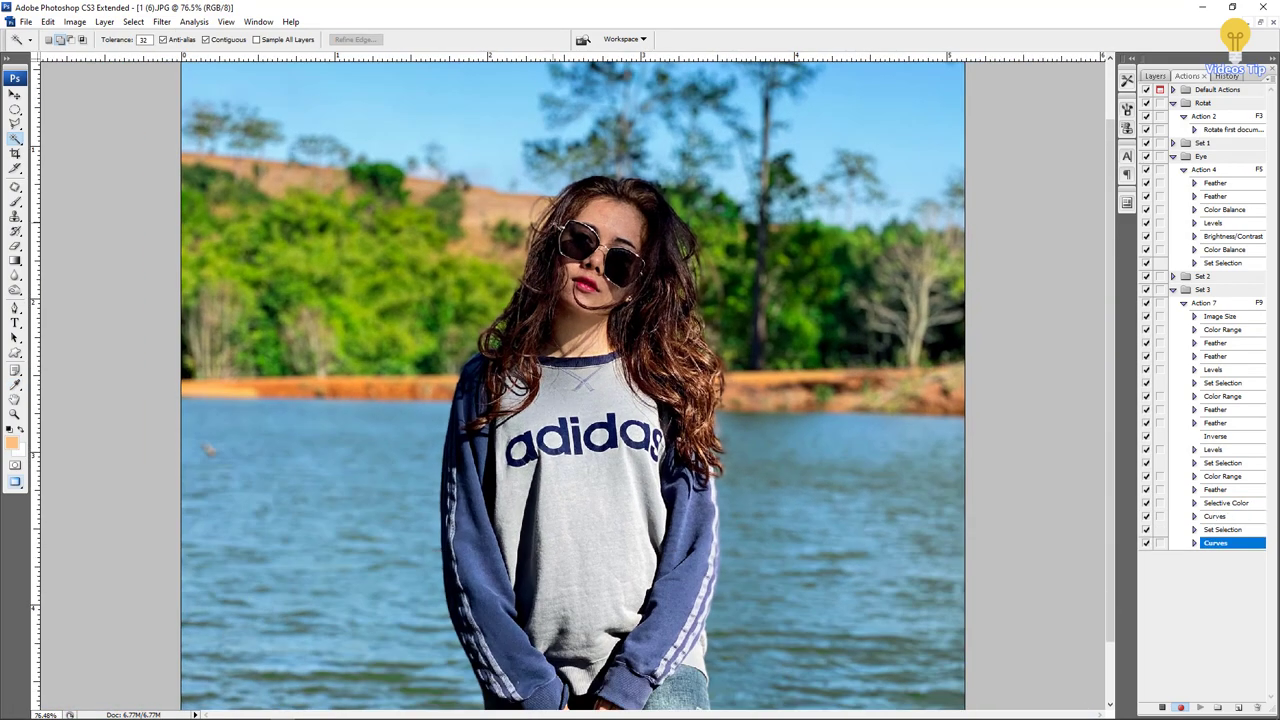
{"action": "key", "text": "ctrl+plus"}
{"action": "key", "text": "ctrl+plus"}
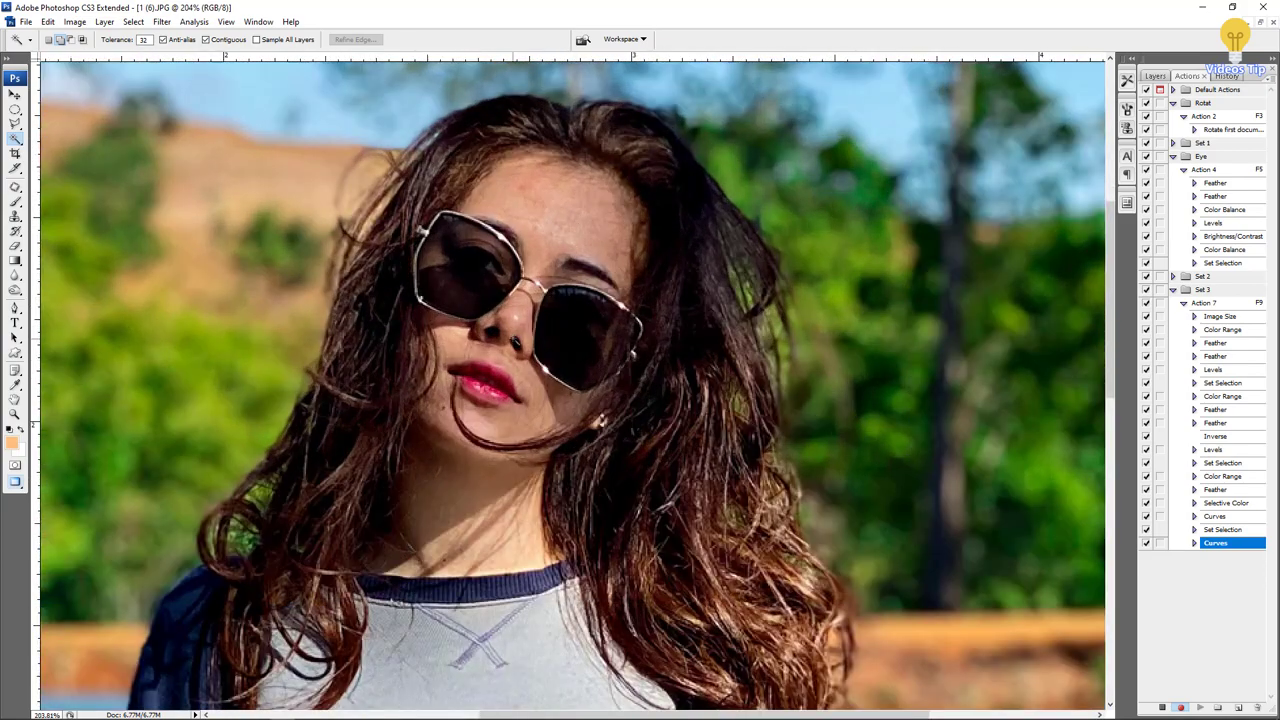
{"action": "mouse_move", "coordinate": [564, 360]}
{"action": "left_mouse_down"}
{"action": "mouse_move", "coordinate": [574, 372]}
{"action": "mouse_move", "coordinate": [702, 376]}
{"action": "left_mouse_up"}
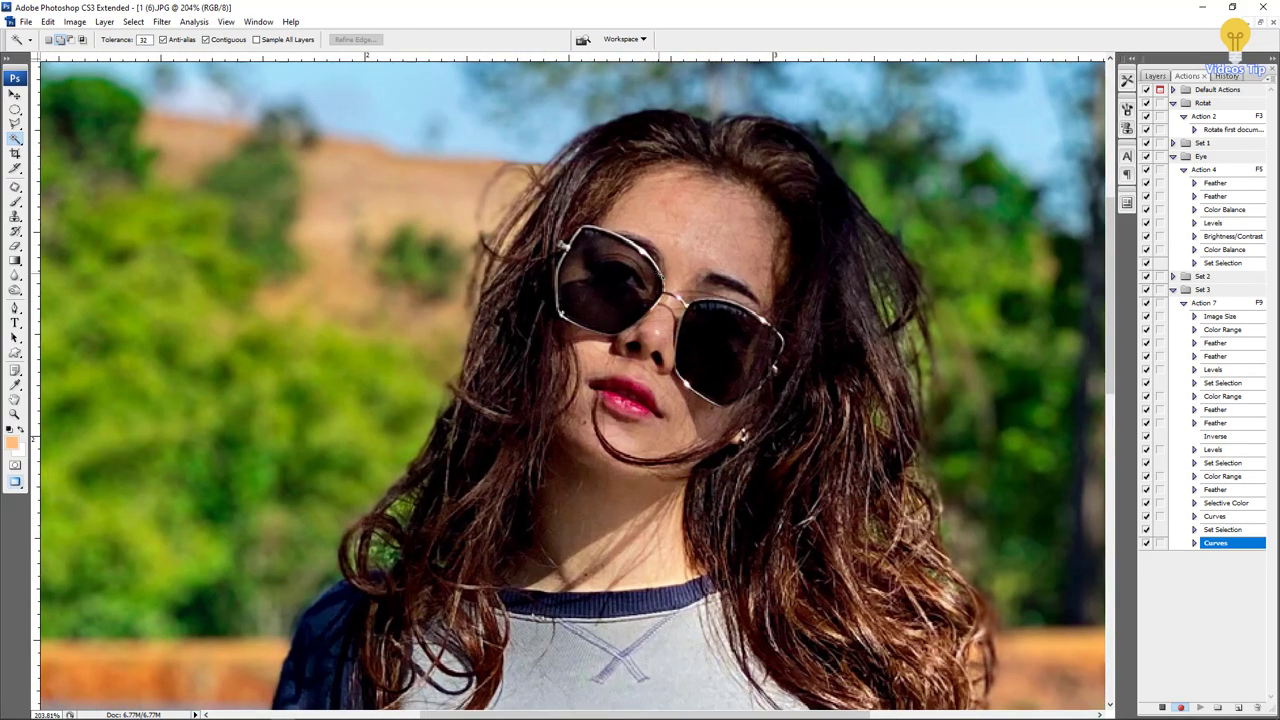
{"action": "key", "text": "ctrl+0"}
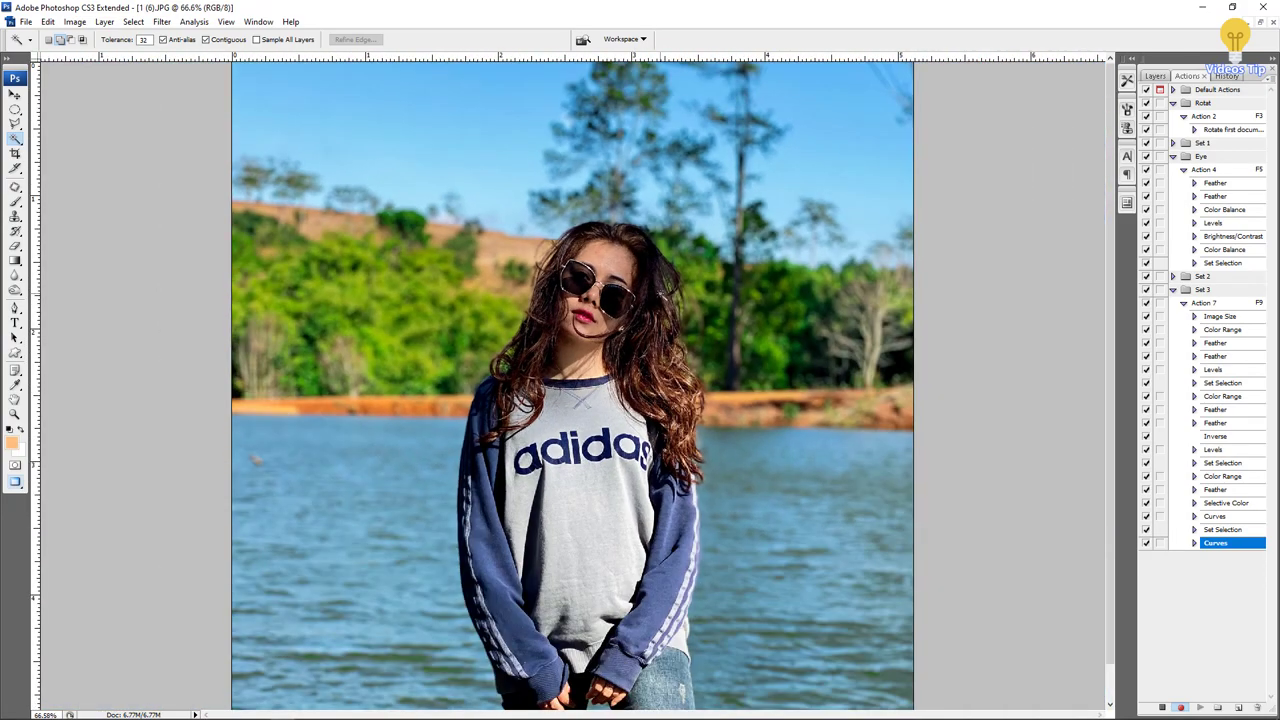
- In Hue/Saturation, raise the Greens saturation by +11 and apply it
{"action": "key", "text": "ctrl+minus"}
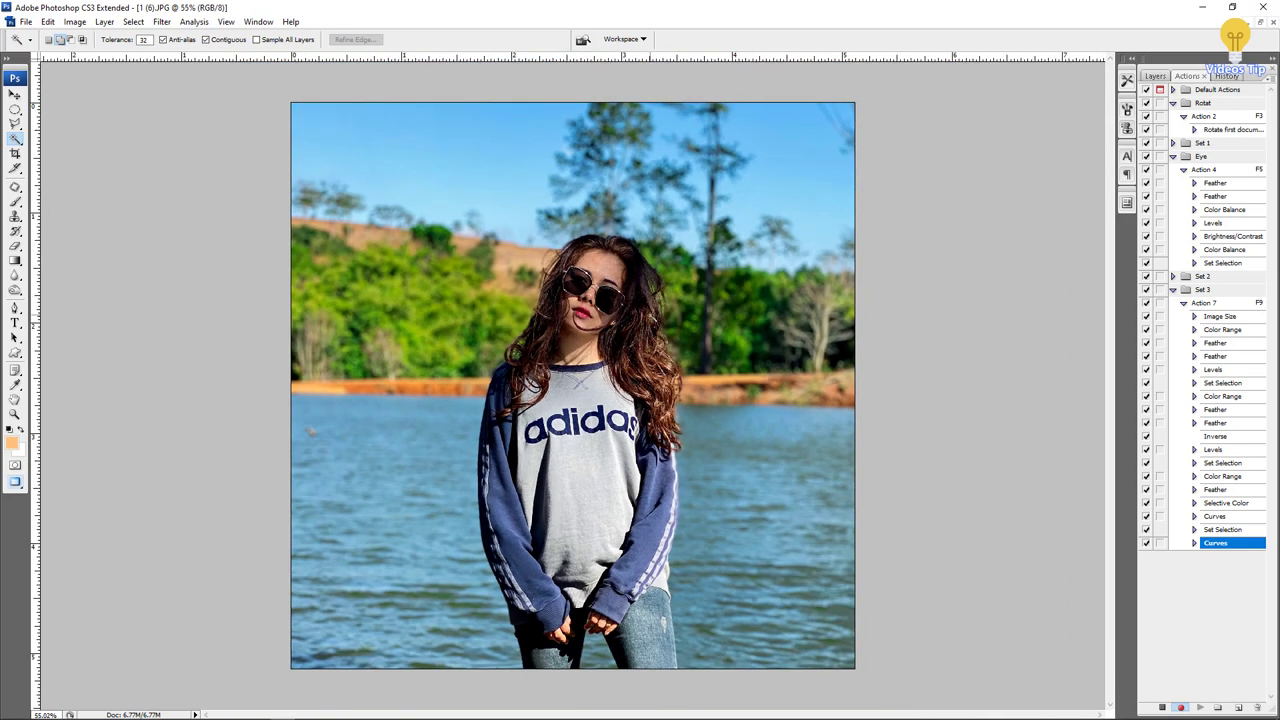
{"action": "key", "text": "ctrl+0"}
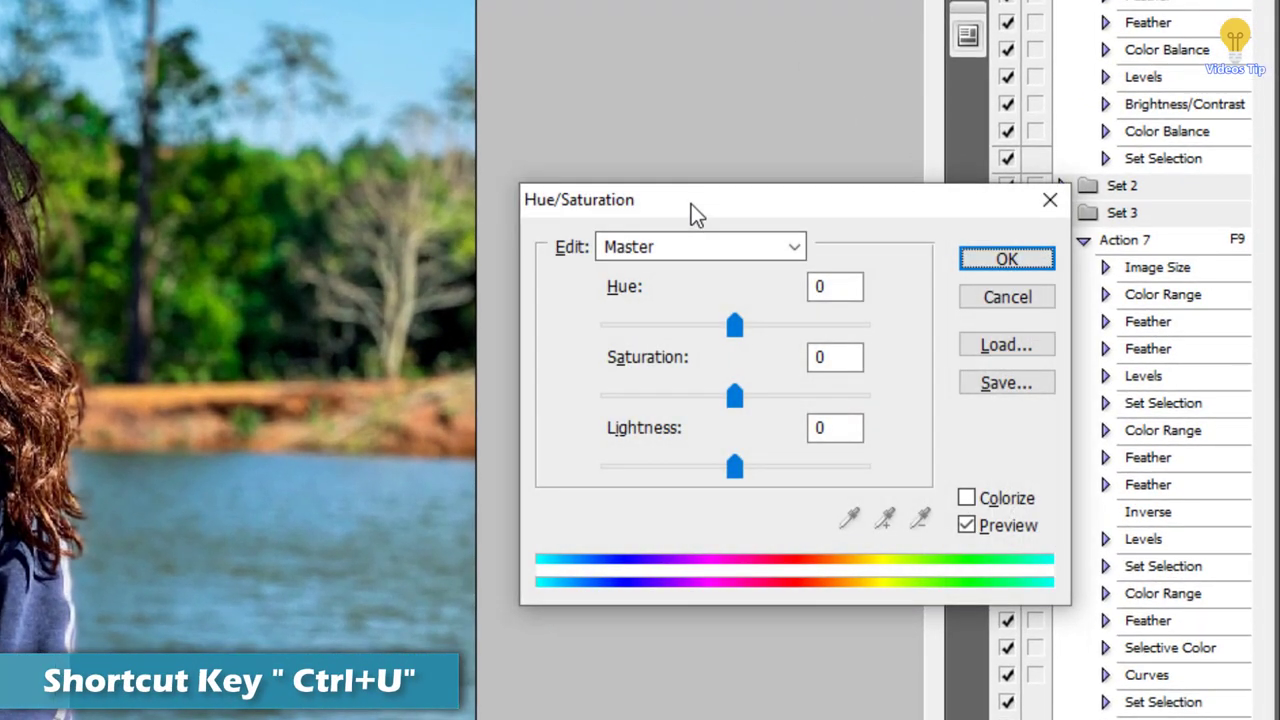
{"action": "left_click", "coordinate": [434, 208]}
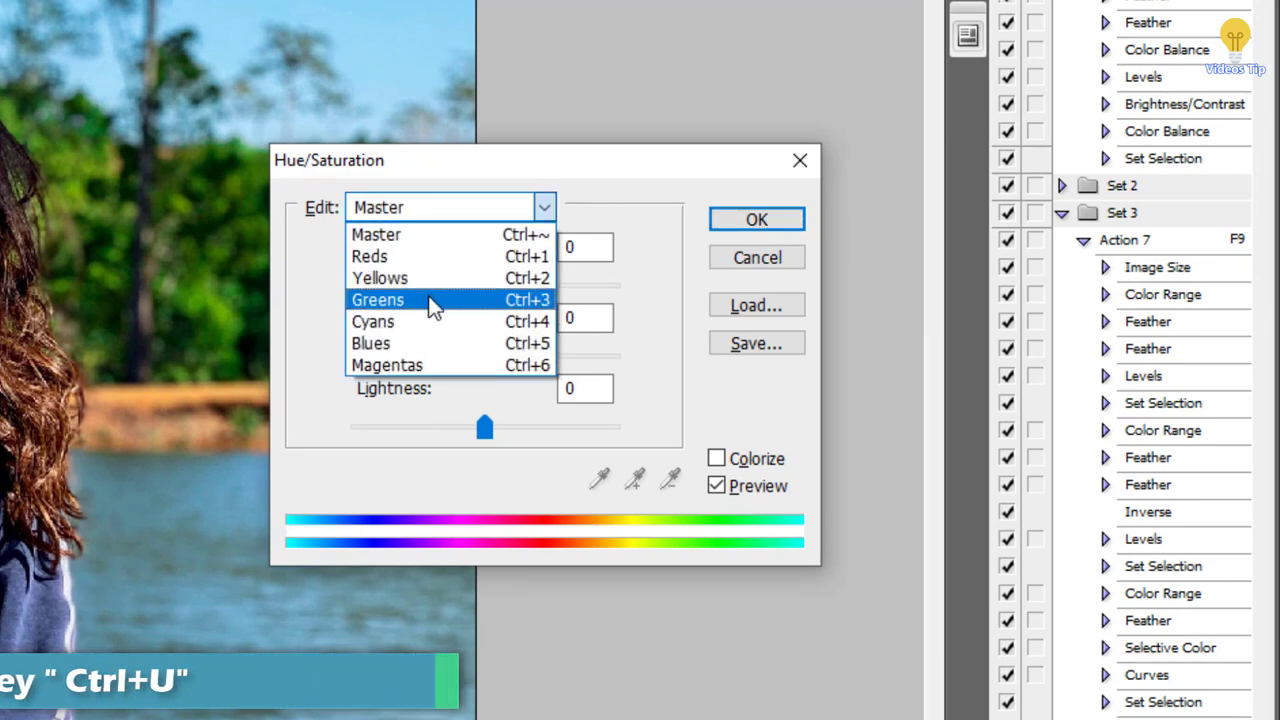
{"action": "left_click", "coordinate": [429, 299]}
{"action": "mouse_move", "coordinate": [484, 356]}
{"action": "left_mouse_down"}
{"action": "mouse_move", "coordinate": [966, 363]}
{"action": "mouse_move", "coordinate": [904, 366]}
{"action": "left_mouse_up"}
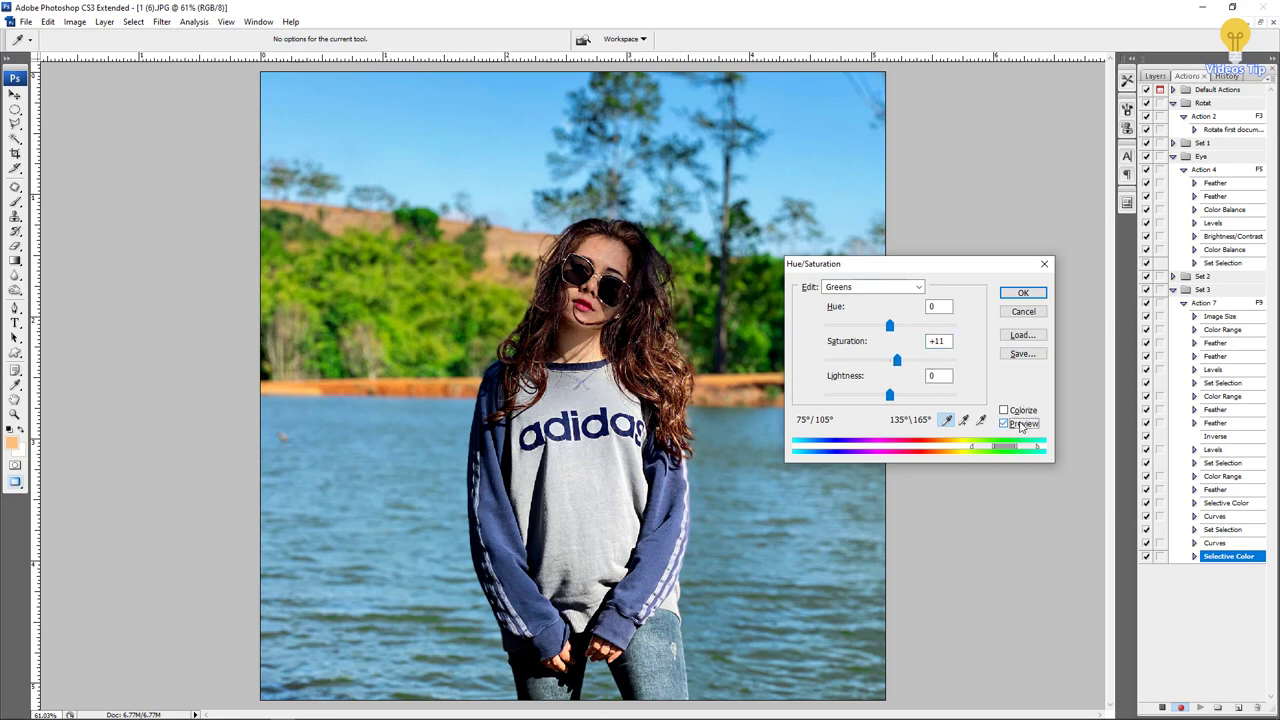
{"action": "left_click", "coordinate": [1023, 293]}
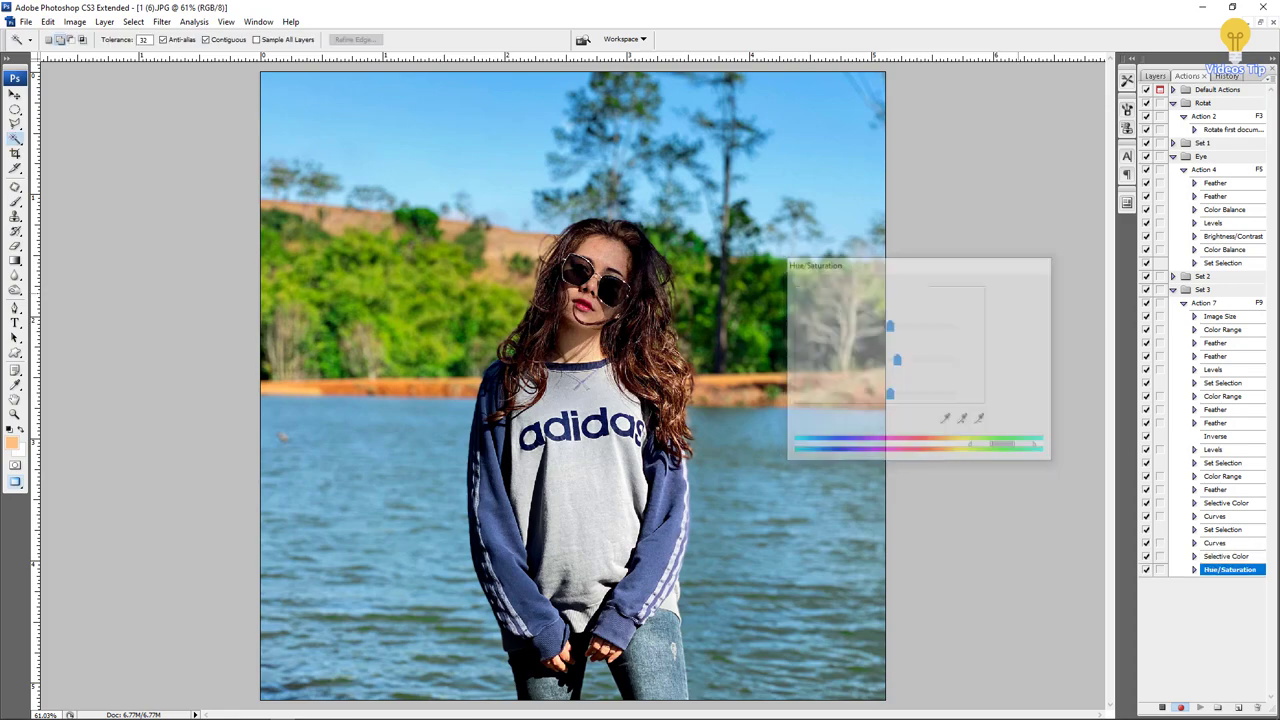
{"action": "key", "text": "w"}
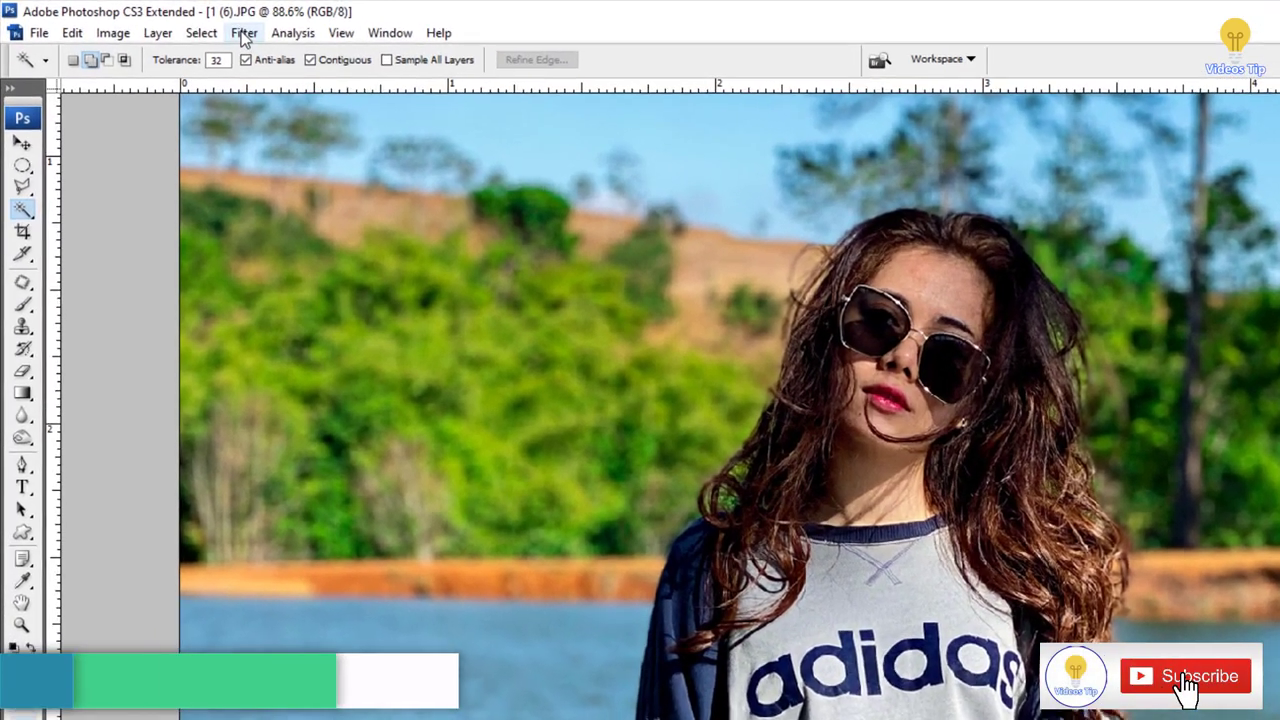
- Launch the Portraiture filter, zoom its preview onto the face and raise Threshold to 19
{"action": "left_click", "coordinate": [161, 21]}
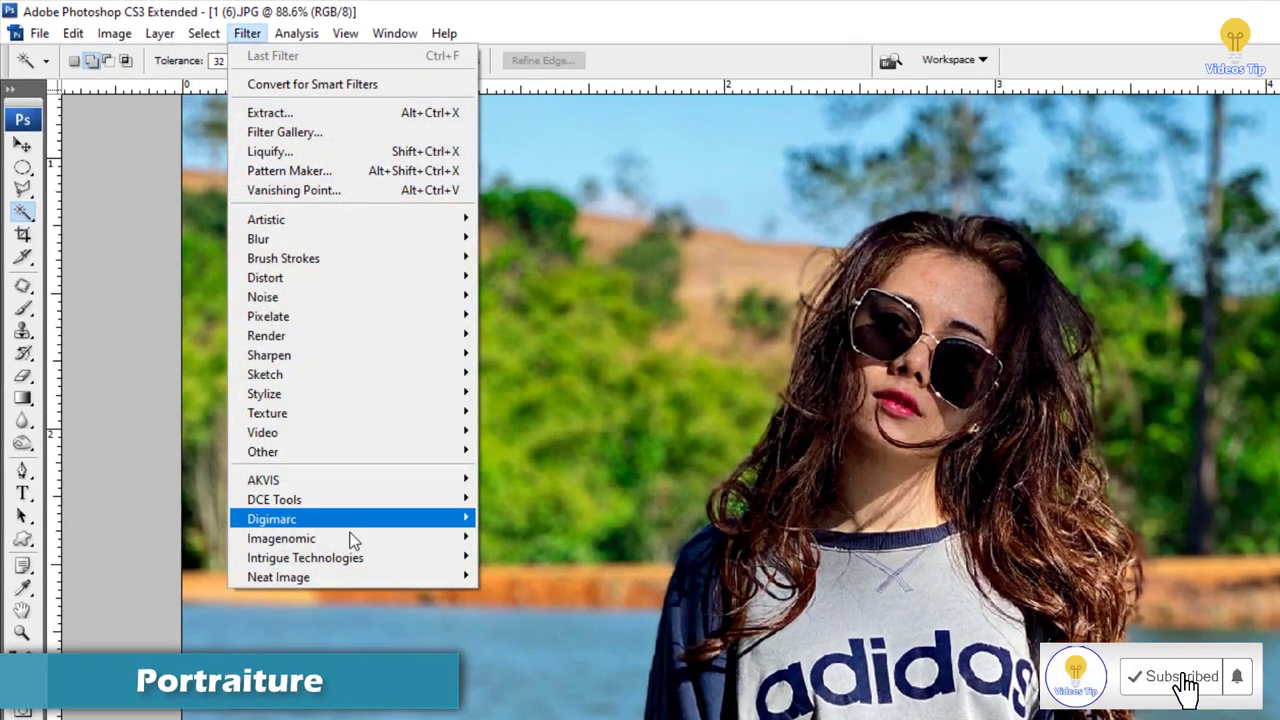
{"action": "mouse_move", "coordinate": [281, 538]}
{"action": "left_click", "coordinate": [520, 557]}
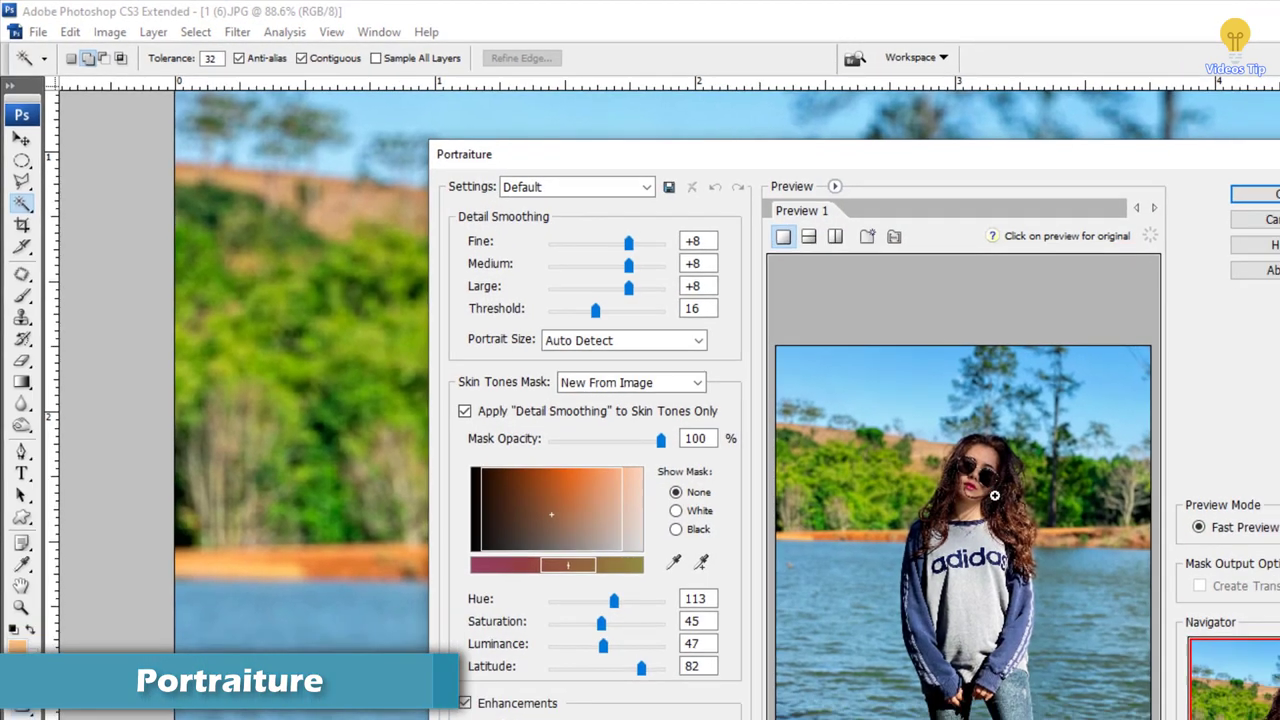
{"action": "left_click", "coordinate": [744, 317], "text": "ctrl"}
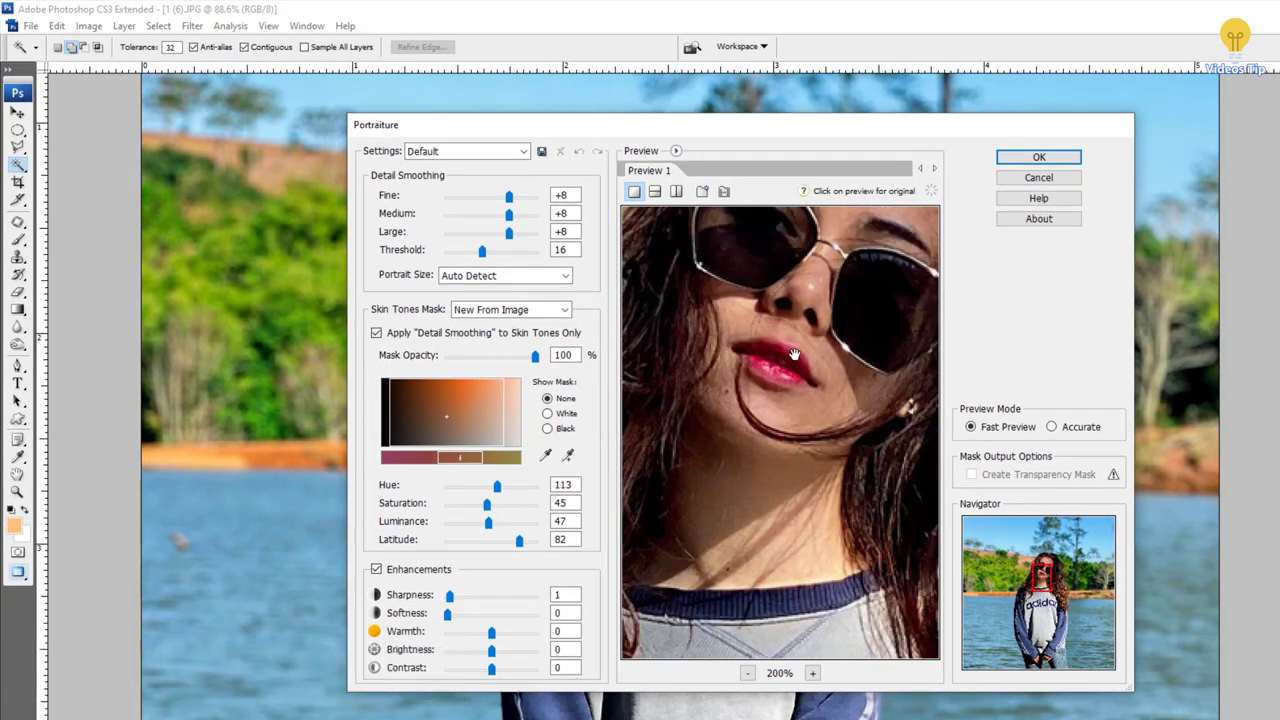
{"action": "left_click_drag", "start_coordinate": [744, 317], "coordinate": [725, 363]}
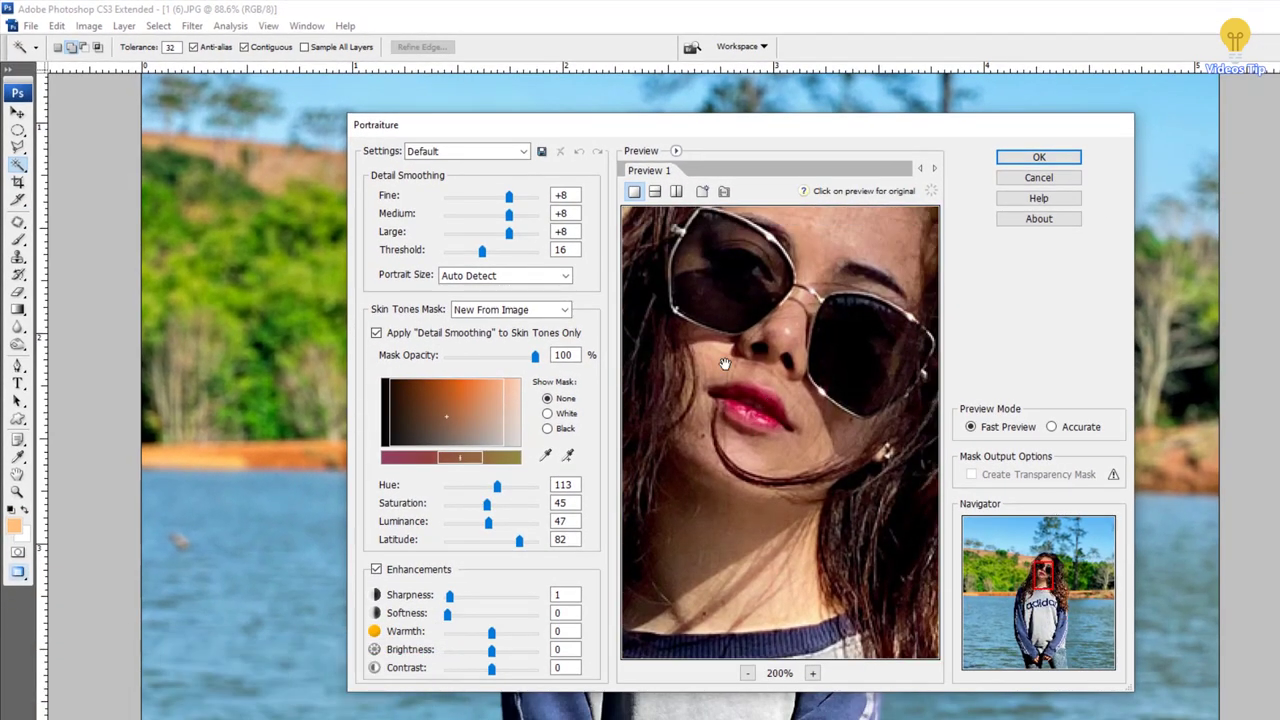
{"action": "left_click", "coordinate": [569, 456]}
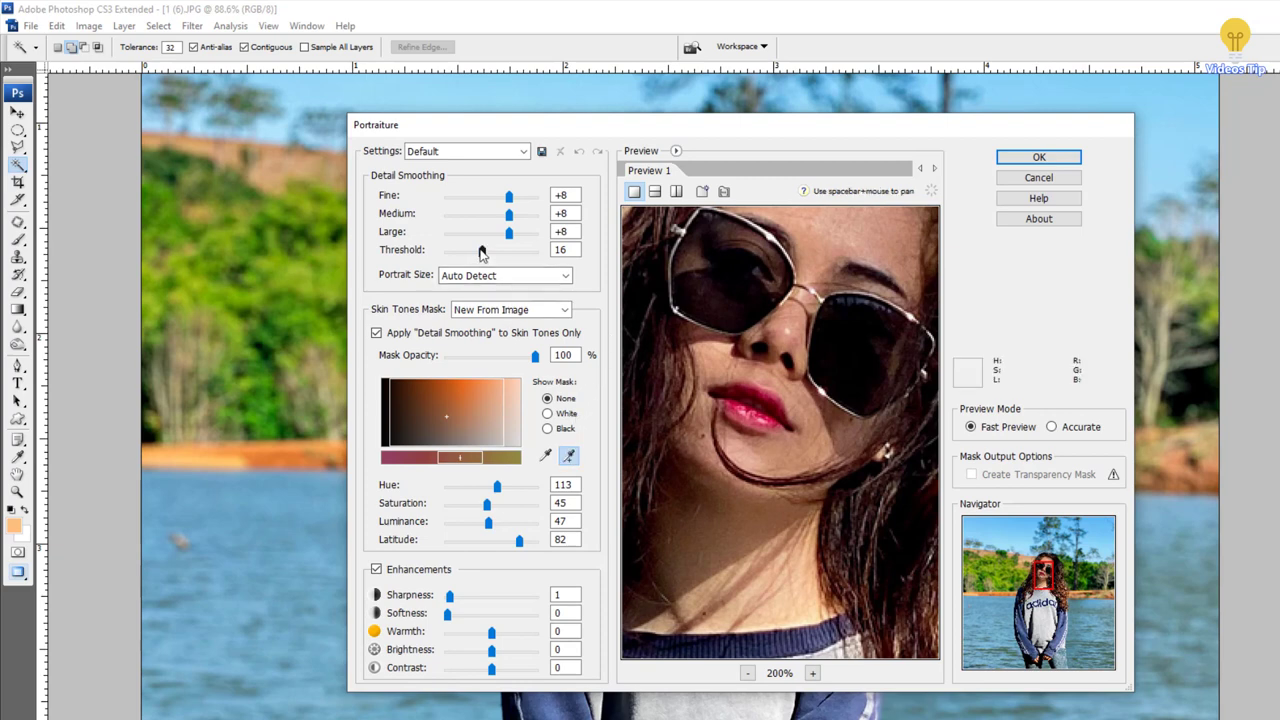
{"action": "left_click_drag", "start_coordinate": [481, 252], "coordinate": [484, 255]}
{"action": "left_click_drag", "start_coordinate": [485, 250], "coordinate": [489, 250]}
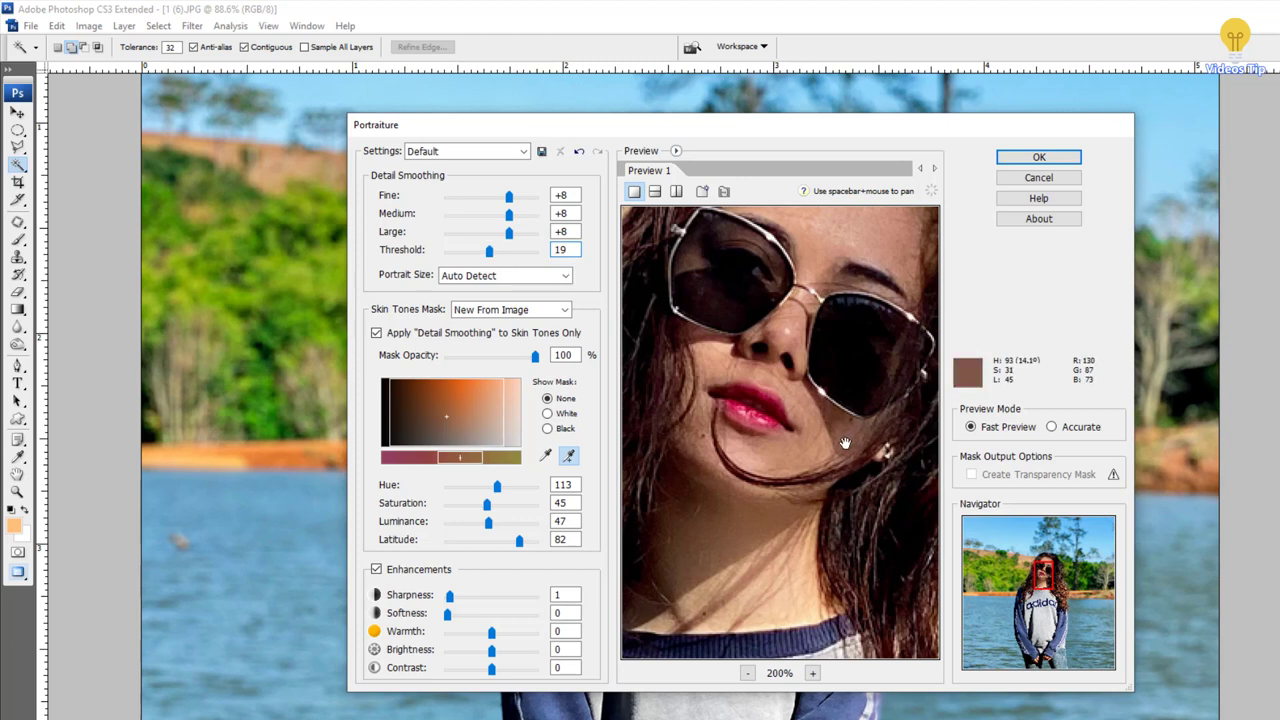
{"action": "mouse_move", "coordinate": [802, 489]}
{"action": "left_mouse_down"}
{"action": "mouse_move", "coordinate": [802, 425]}
{"action": "mouse_move", "coordinate": [780, 595]}
{"action": "left_mouse_up"}
- Add forehead, neck and hand skin samples to the mask, then apply the smoothing
{"action": "left_click", "coordinate": [785, 440]}
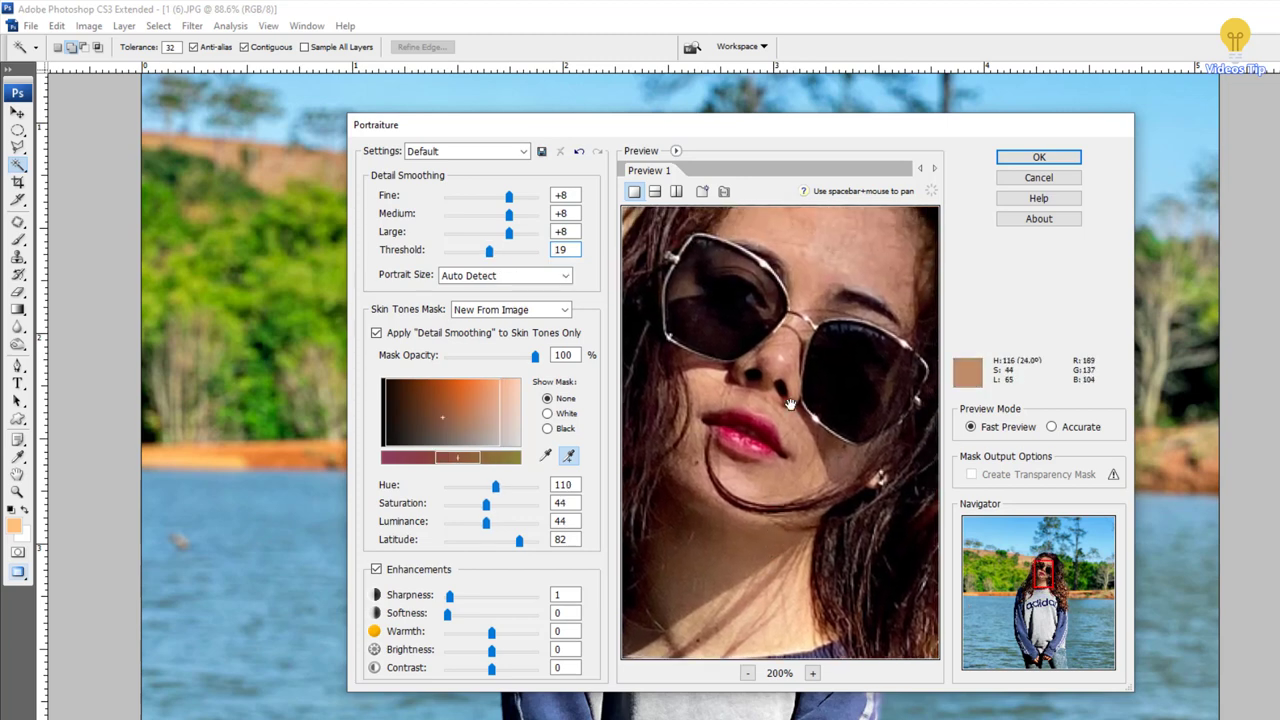
{"action": "left_click", "coordinate": [810, 312]}
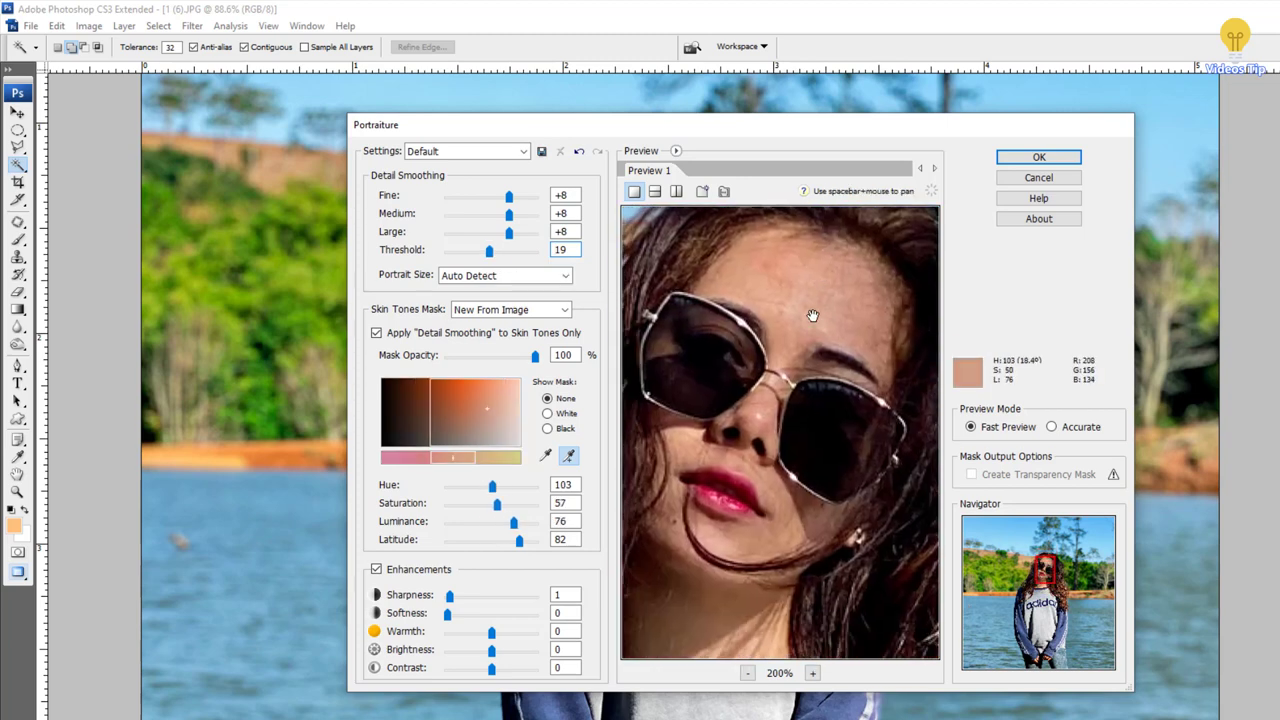
{"action": "left_click_drag", "start_coordinate": [847, 555], "coordinate": [847, 405]}
{"action": "left_click", "coordinate": [808, 500]}
{"action": "left_click_drag", "start_coordinate": [808, 500], "coordinate": [888, 297]}
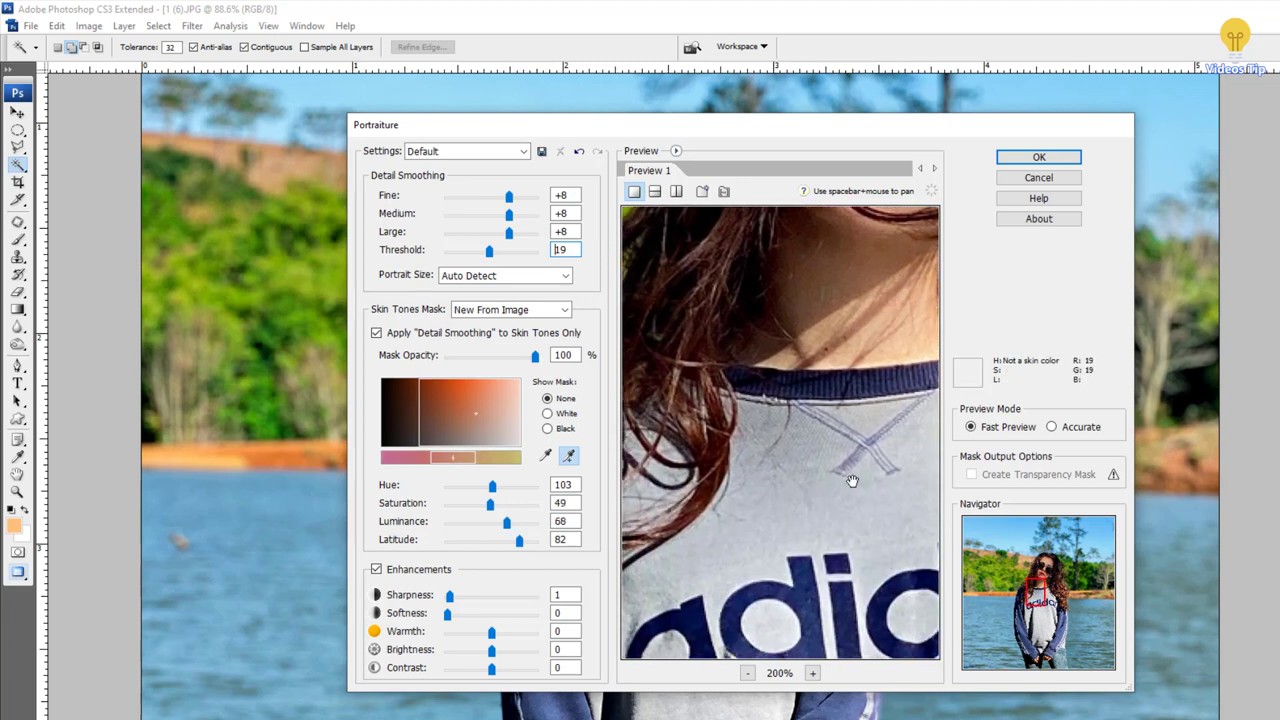
{"action": "mouse_move", "coordinate": [848, 477]}
{"action": "left_mouse_down"}
{"action": "mouse_move", "coordinate": [819, 422]}
{"action": "mouse_move", "coordinate": [823, 234]}
{"action": "left_mouse_up"}
{"action": "left_click_drag", "start_coordinate": [870, 430], "coordinate": [874, 251]}
{"action": "mouse_move", "coordinate": [750, 460]}
{"action": "left_mouse_down"}
{"action": "mouse_move", "coordinate": [749, 297]}
{"action": "mouse_move", "coordinate": [747, 438]}
{"action": "mouse_move", "coordinate": [707, 488]}
{"action": "left_mouse_up"}
{"action": "left_click", "coordinate": [747, 438]}
{"action": "left_click", "coordinate": [852, 391]}
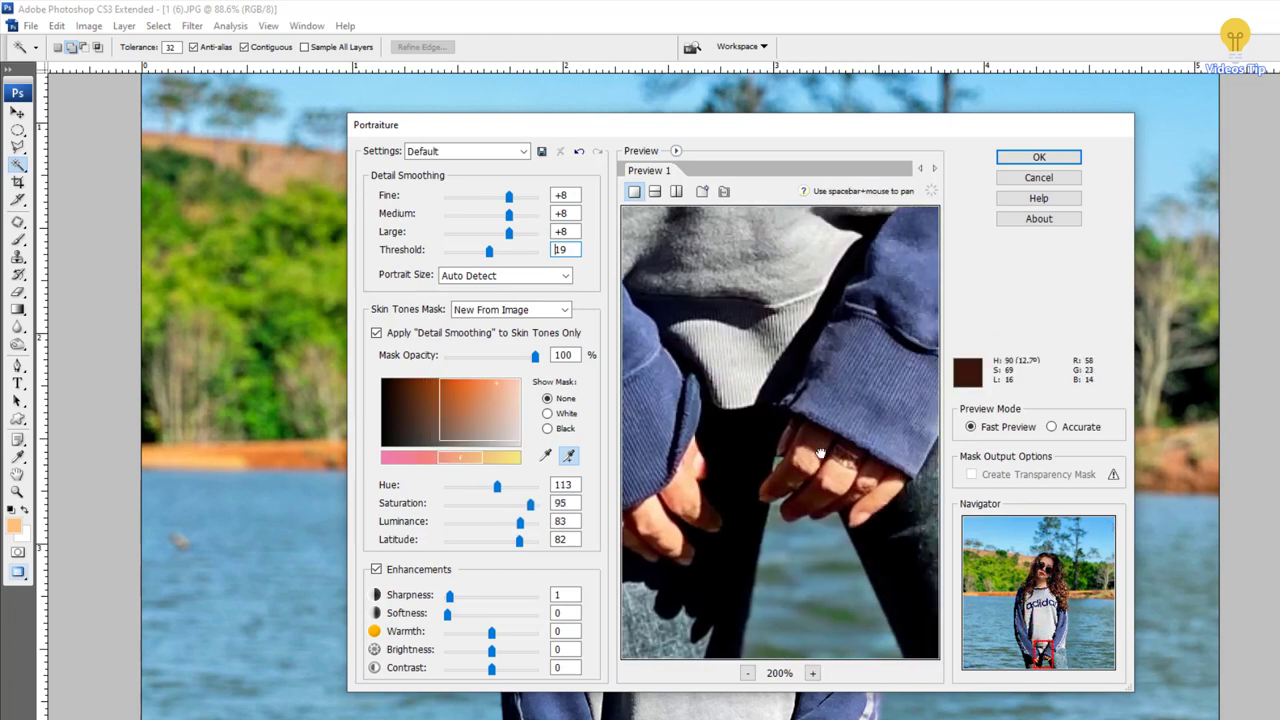
{"action": "mouse_move", "coordinate": [852, 391]}
{"action": "left_mouse_down"}
{"action": "mouse_move", "coordinate": [812, 441]}
{"action": "mouse_move", "coordinate": [829, 620]}
{"action": "left_mouse_up"}
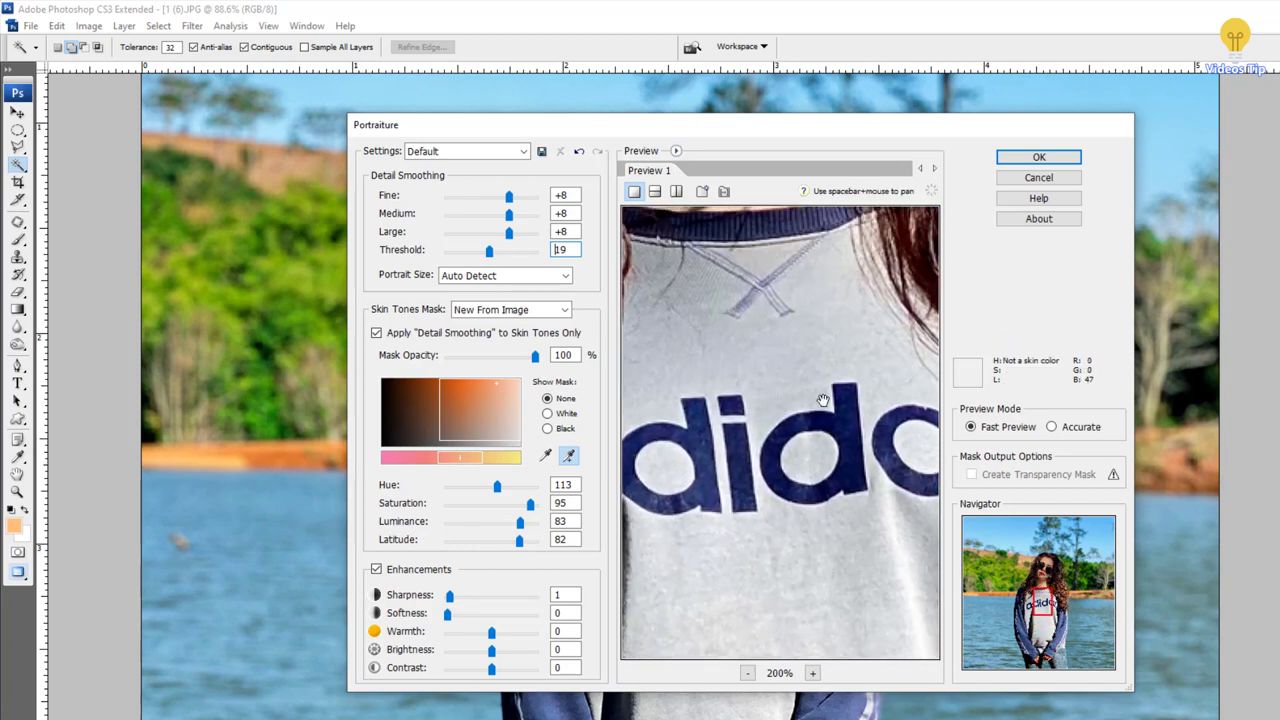
{"action": "left_click_drag", "start_coordinate": [823, 400], "coordinate": [808, 474]}
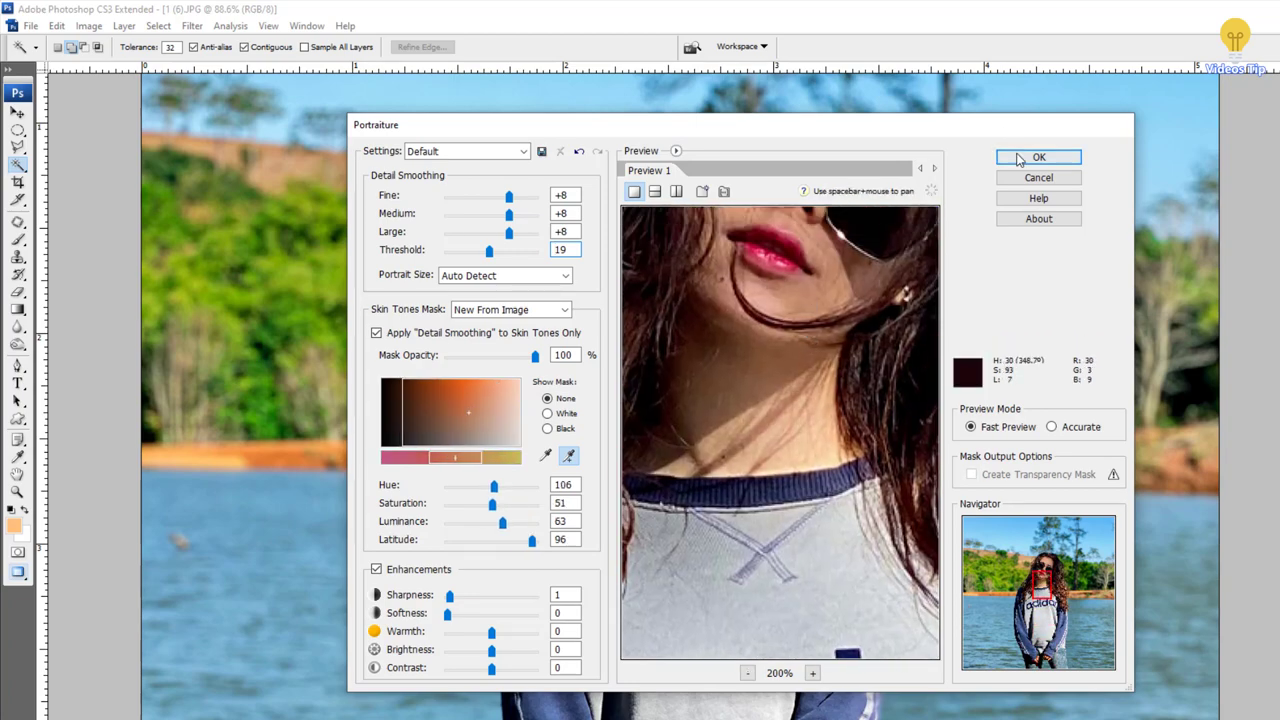
{"action": "left_click", "coordinate": [1030, 158]}
- Set Color Balance midtones to +5, 0, -2 and shadows to -5, 0, +1
{"action": "key", "text": "ctrl+plus"}
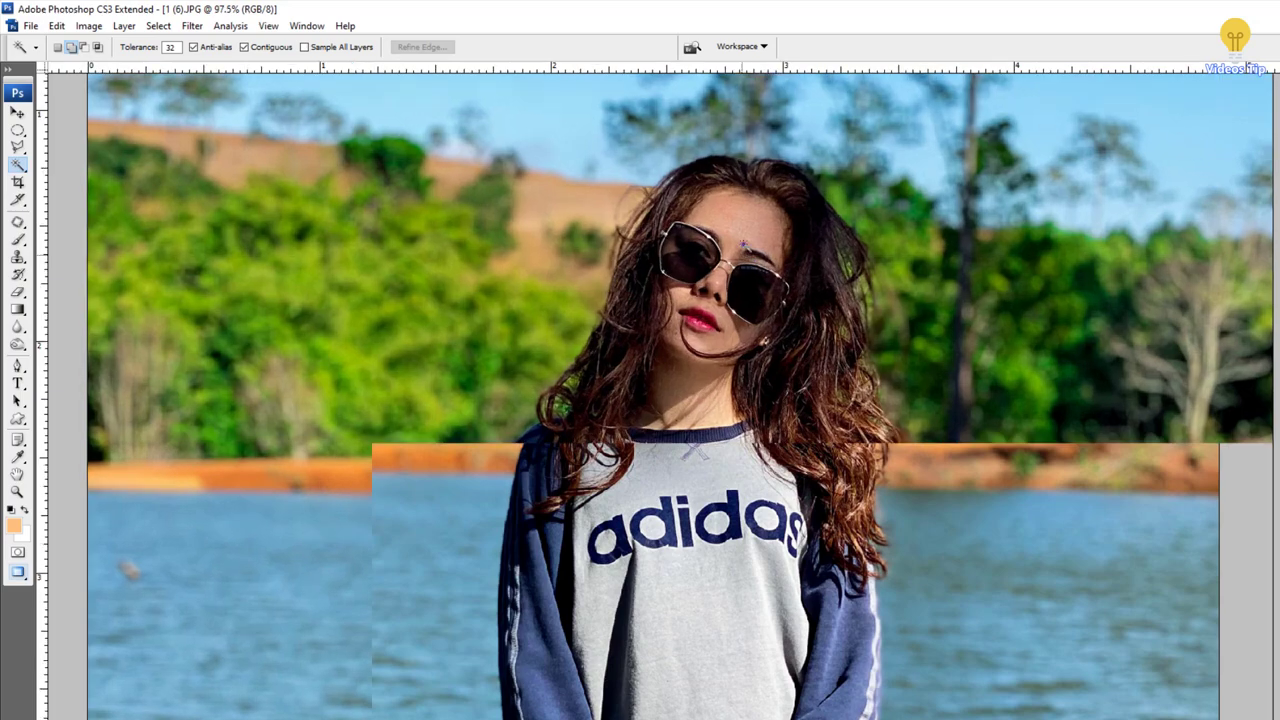
{"action": "scroll", "coordinate": [745, 214], "scroll_direction": "up", "scroll_amount": 2}
{"action": "scroll", "coordinate": [745, 214], "scroll_direction": "down", "scroll_amount": 2}
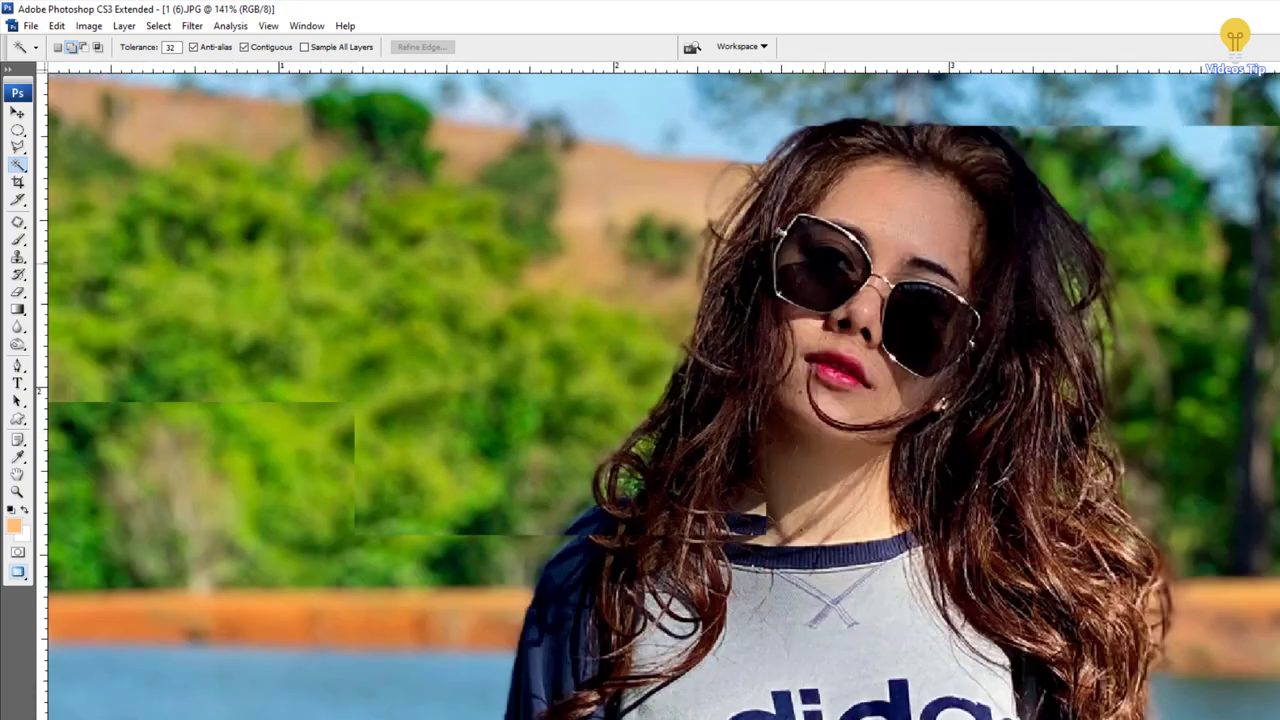
{"action": "scroll", "coordinate": [745, 214], "scroll_direction": "down", "scroll_amount": 2}
{"action": "scroll", "coordinate": [745, 214], "scroll_direction": "down", "scroll_amount": 1}
{"action": "key", "text": "ctrl+b"}
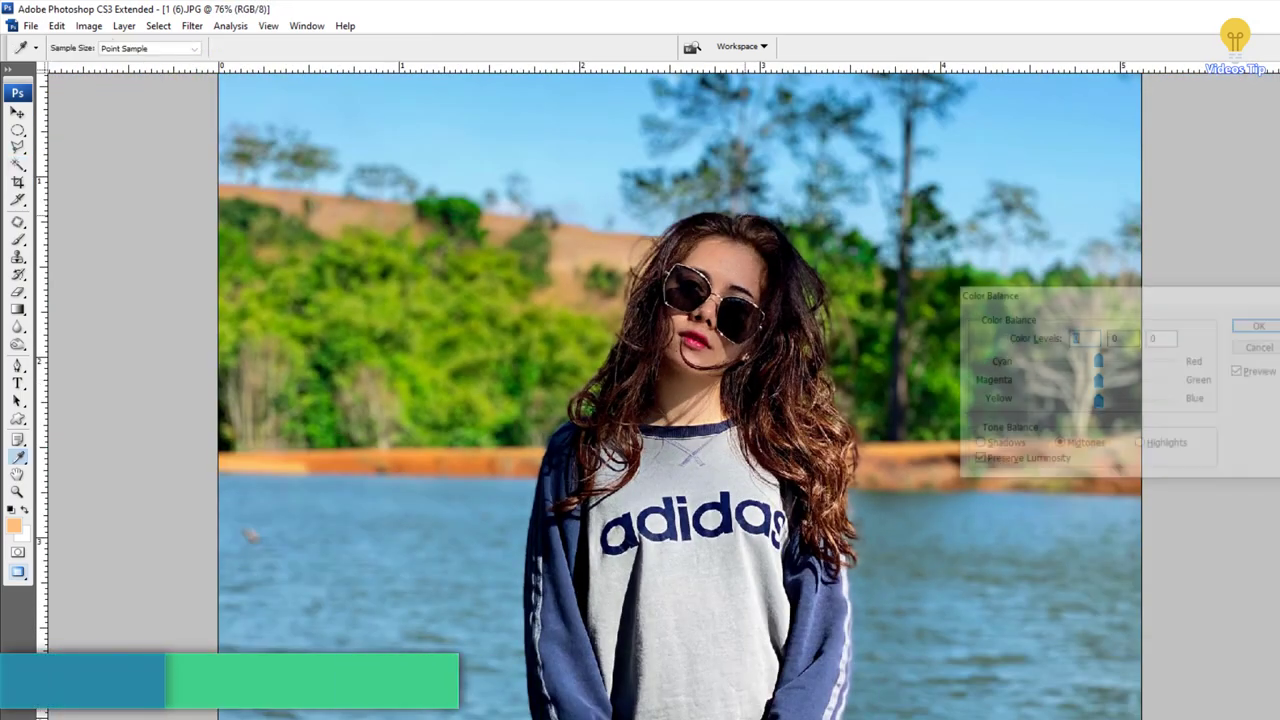
{"action": "type", "text": "5"}
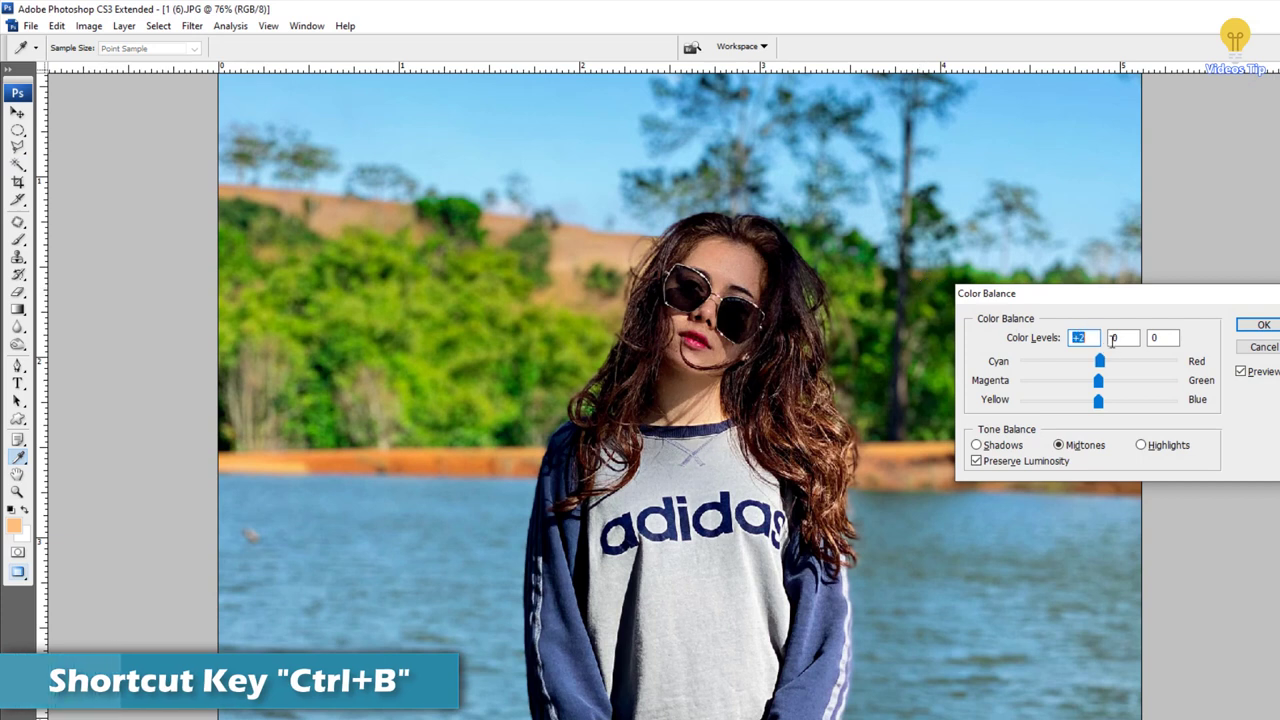
{"action": "left_click", "coordinate": [1162, 337]}
{"action": "type", "text": "-2"}
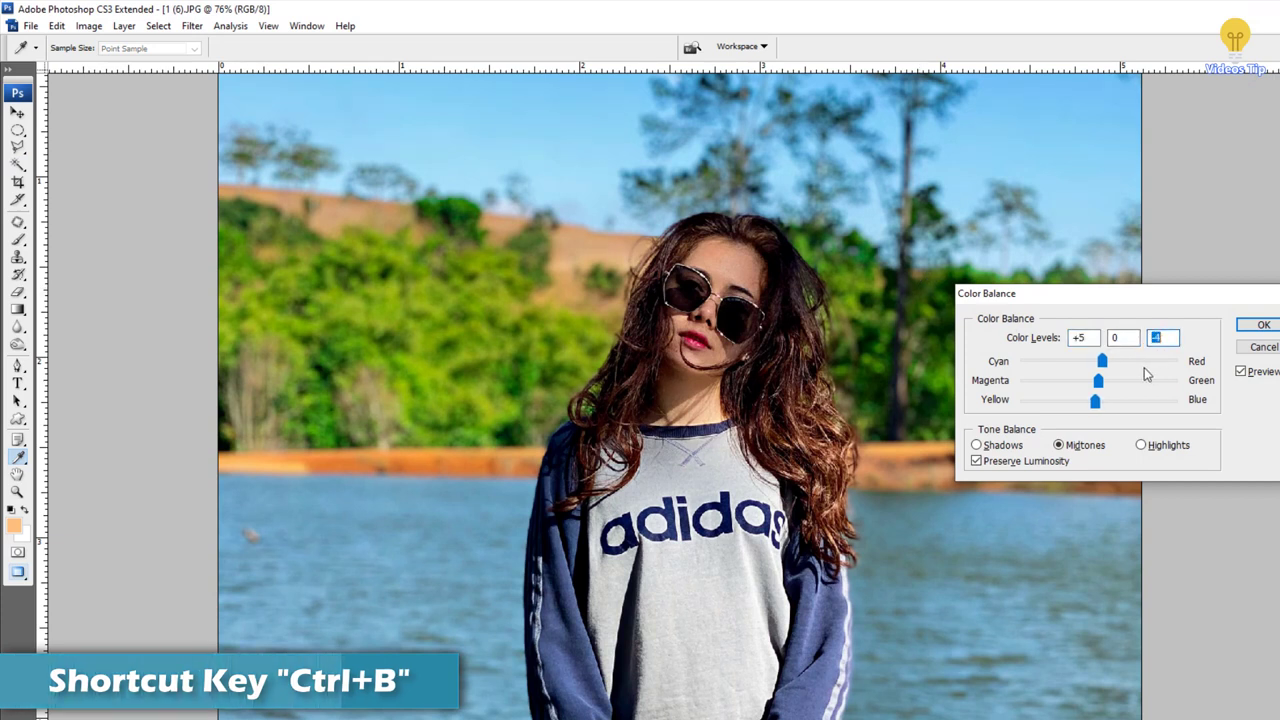
{"action": "left_click", "coordinate": [976, 444]}
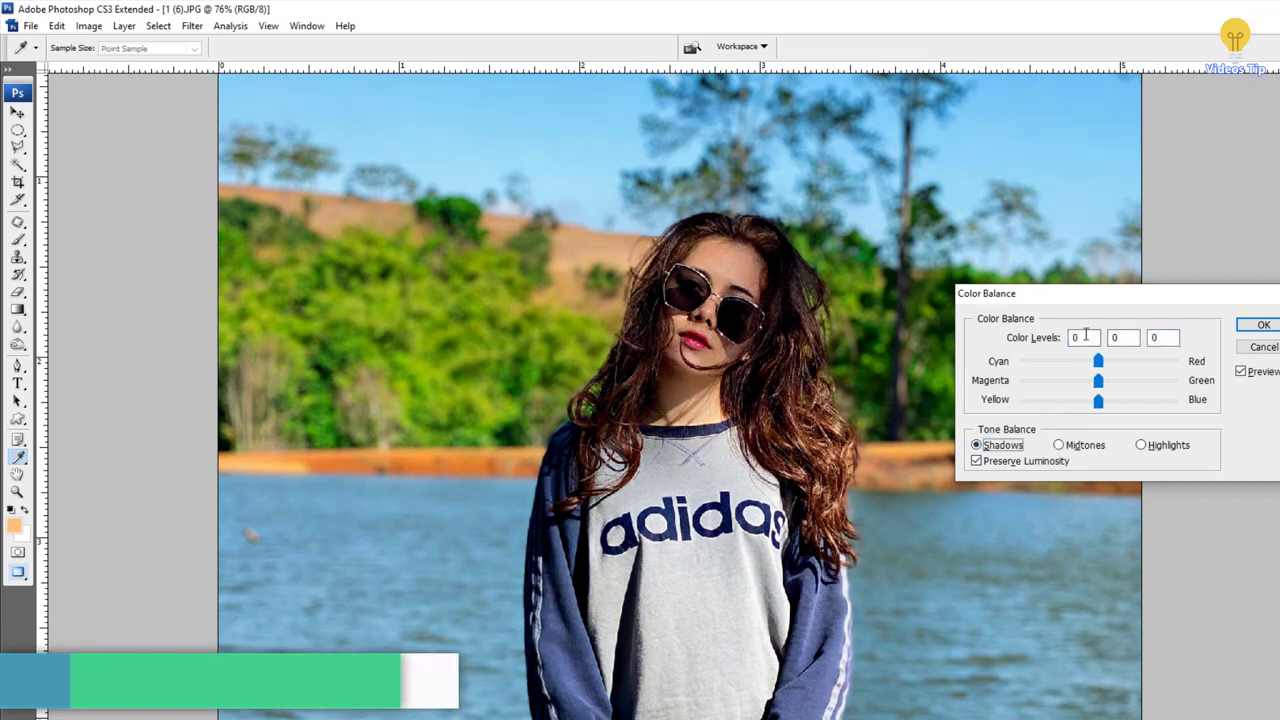
{"action": "double_click", "coordinate": [1085, 337]}
{"action": "type", "text": "-5"}
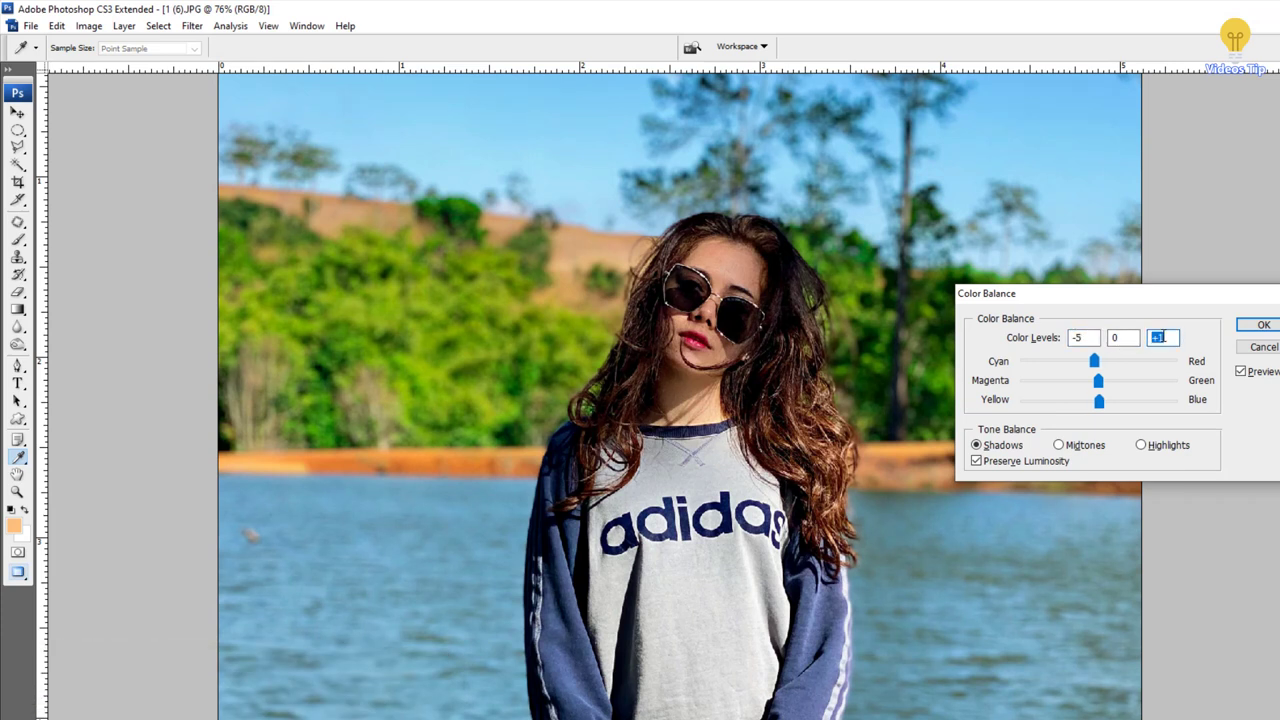
- Set the highlights to -5, 0, +3 and apply the Color Balance
{"action": "left_click", "coordinate": [1165, 444]}
{"action": "left_click", "coordinate": [1083, 337]}
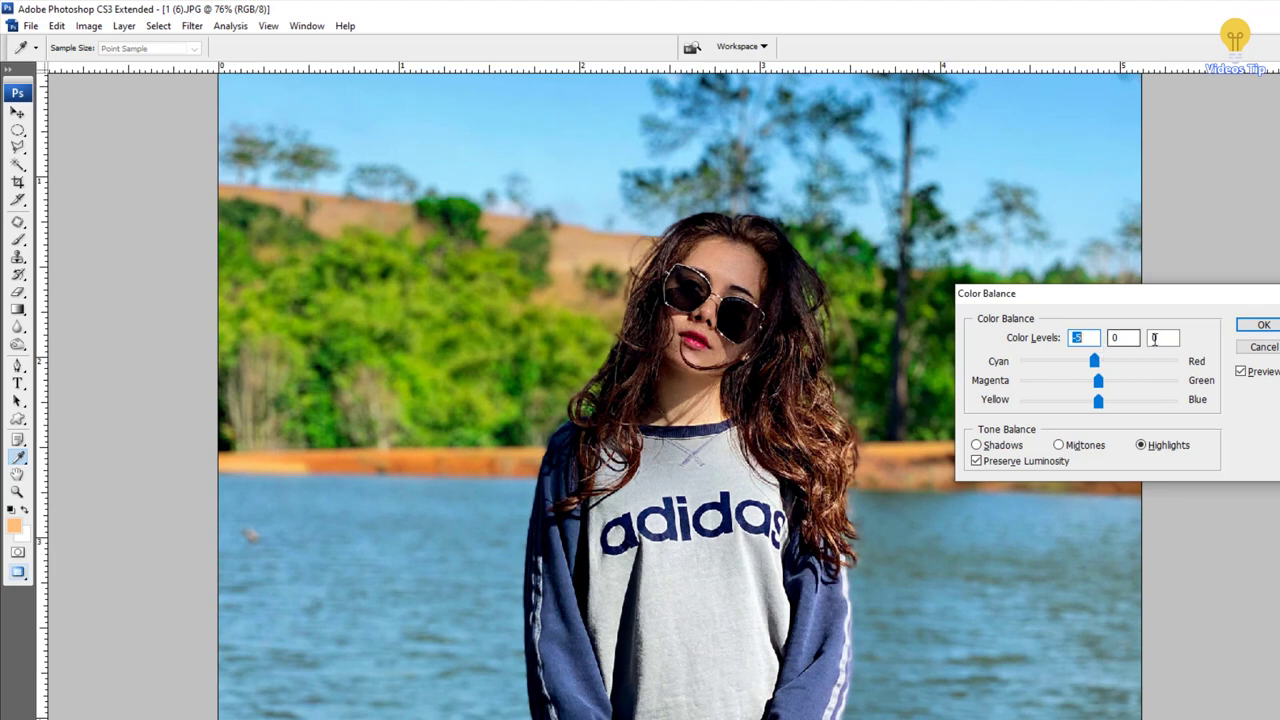
{"action": "left_click", "coordinate": [1154, 338]}
{"action": "key", "text": "Up"}
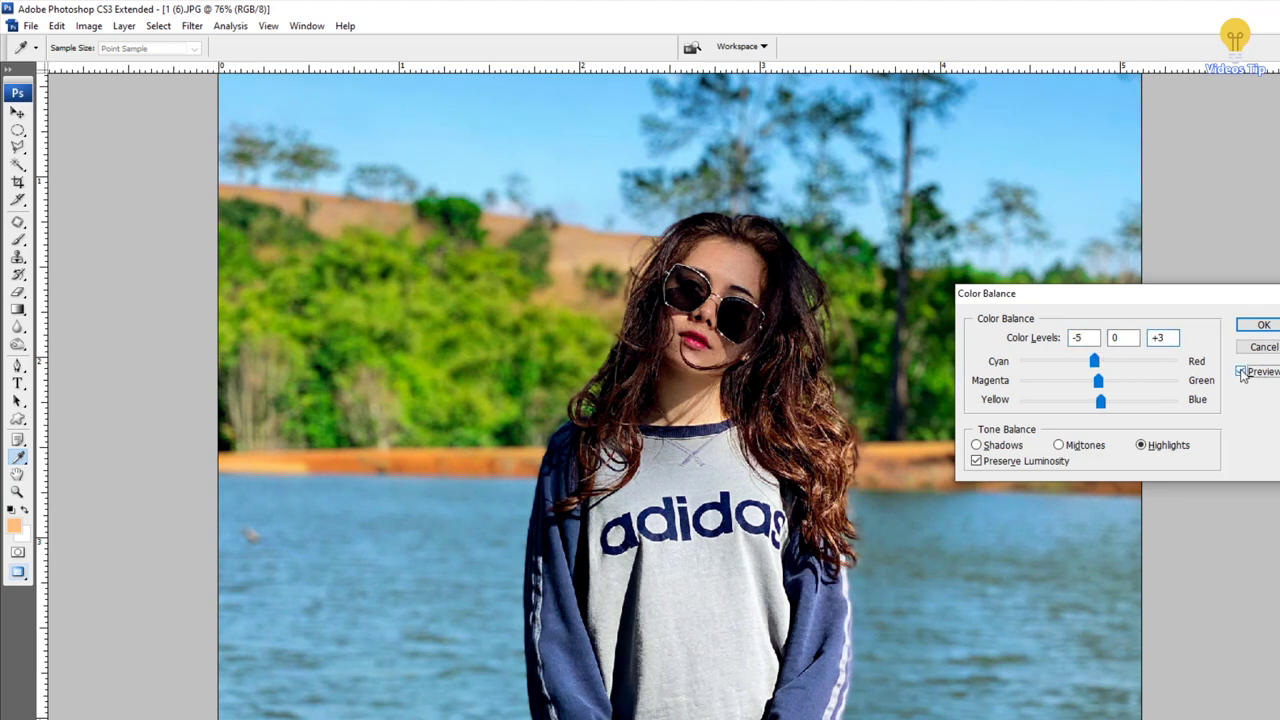
{"action": "left_click", "coordinate": [1262, 325]}
{"action": "key", "text": "w"}
{"action": "key", "text": "ctrl+0"}
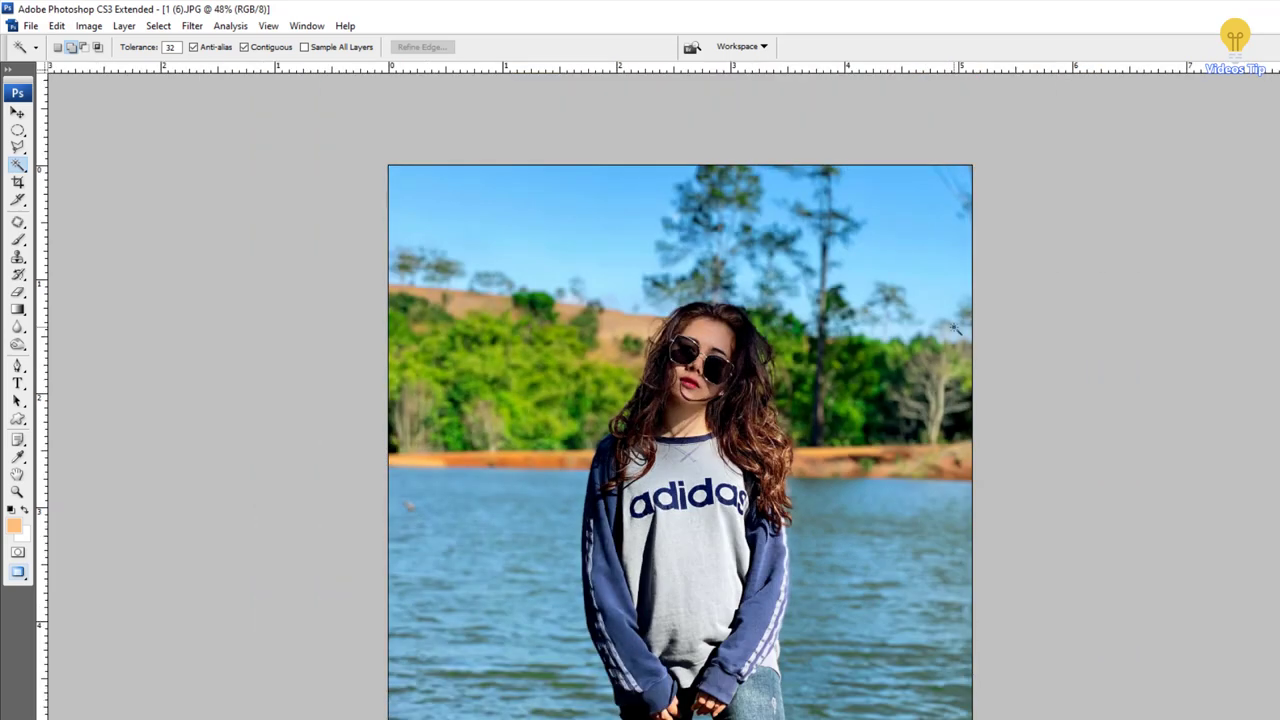
- Apply Levels with the black input raised to 5, previewing the change first
{"action": "scroll", "coordinate": [645, 305], "scroll_direction": "up", "scroll_amount": 1}
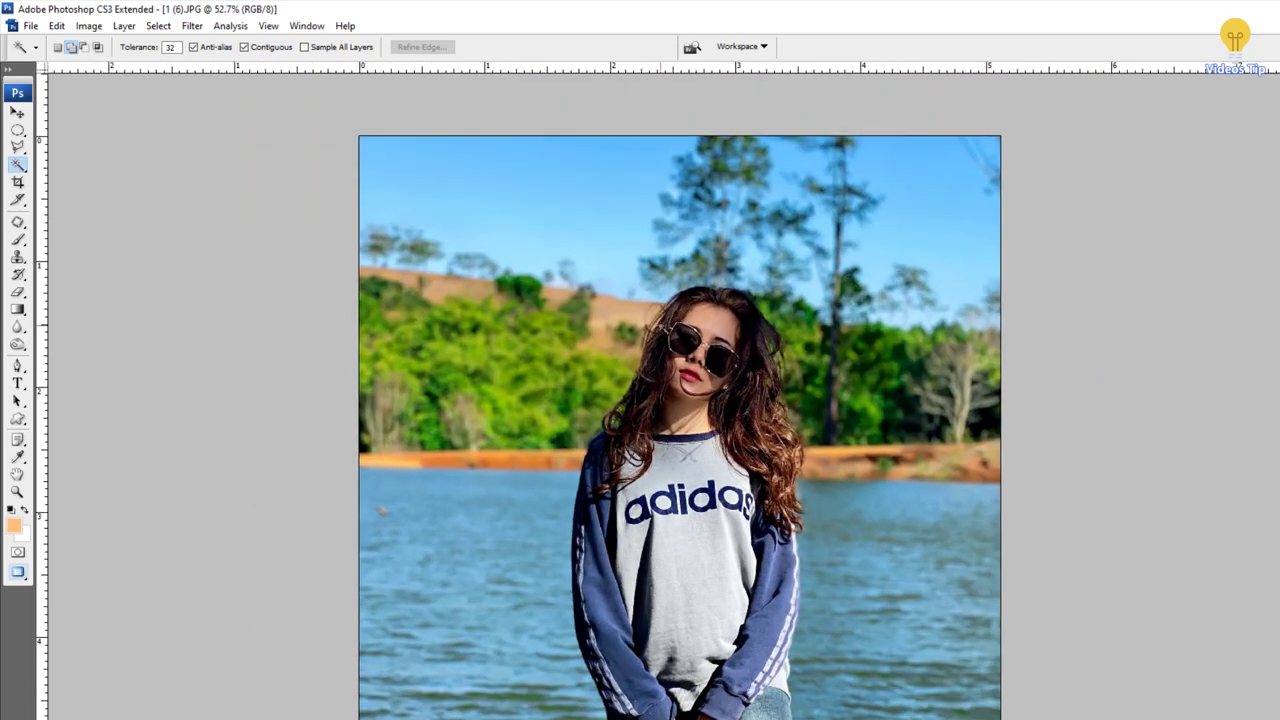
{"action": "scroll", "coordinate": [680, 384], "scroll_direction": "up", "scroll_amount": 1}
{"action": "scroll", "coordinate": [680, 384], "scroll_direction": "up", "scroll_amount": 1}
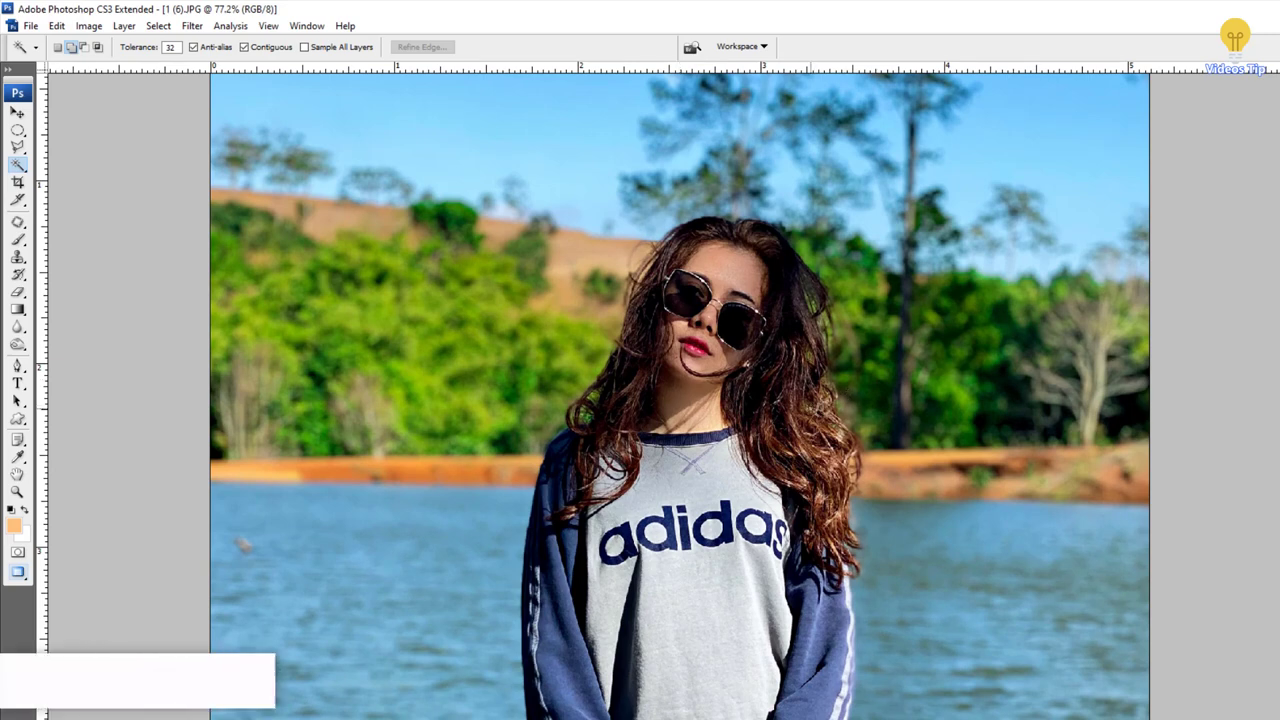
{"action": "key", "text": "ctrl+m"}
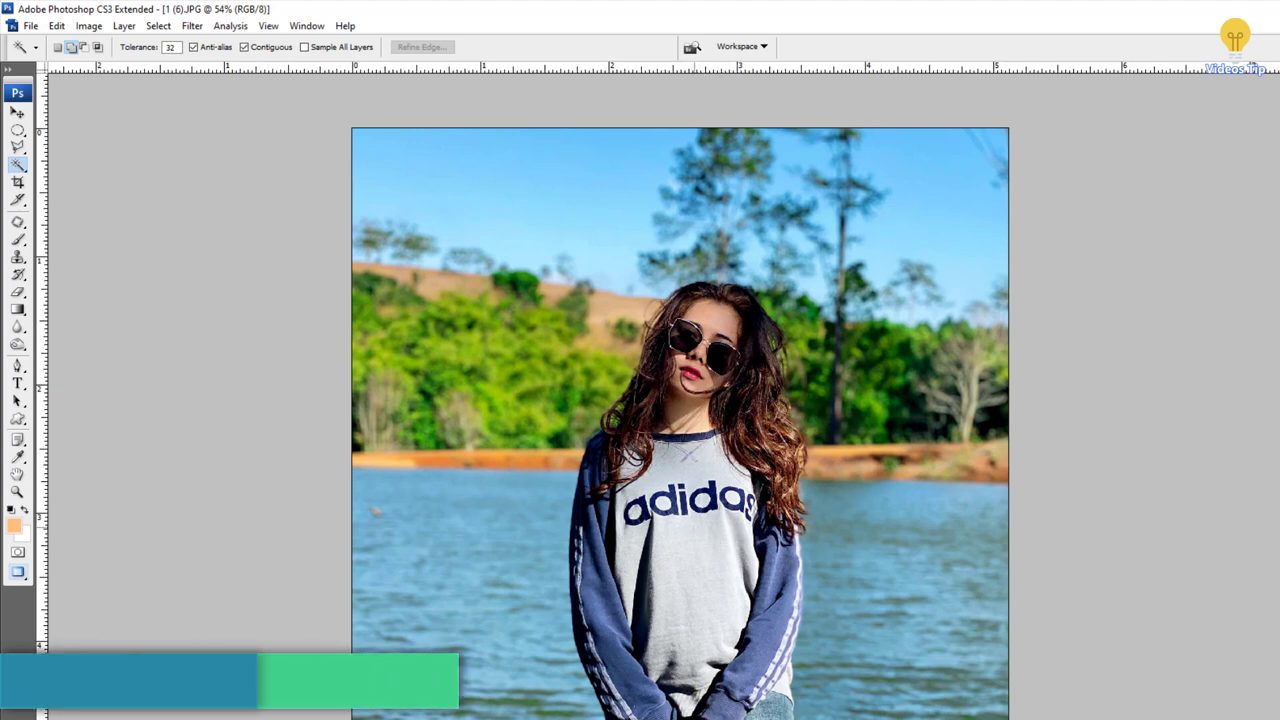
{"action": "key", "text": "ctrl+l"}
{"action": "left_click_drag", "start_coordinate": [1032, 439], "coordinate": [1035, 439]}
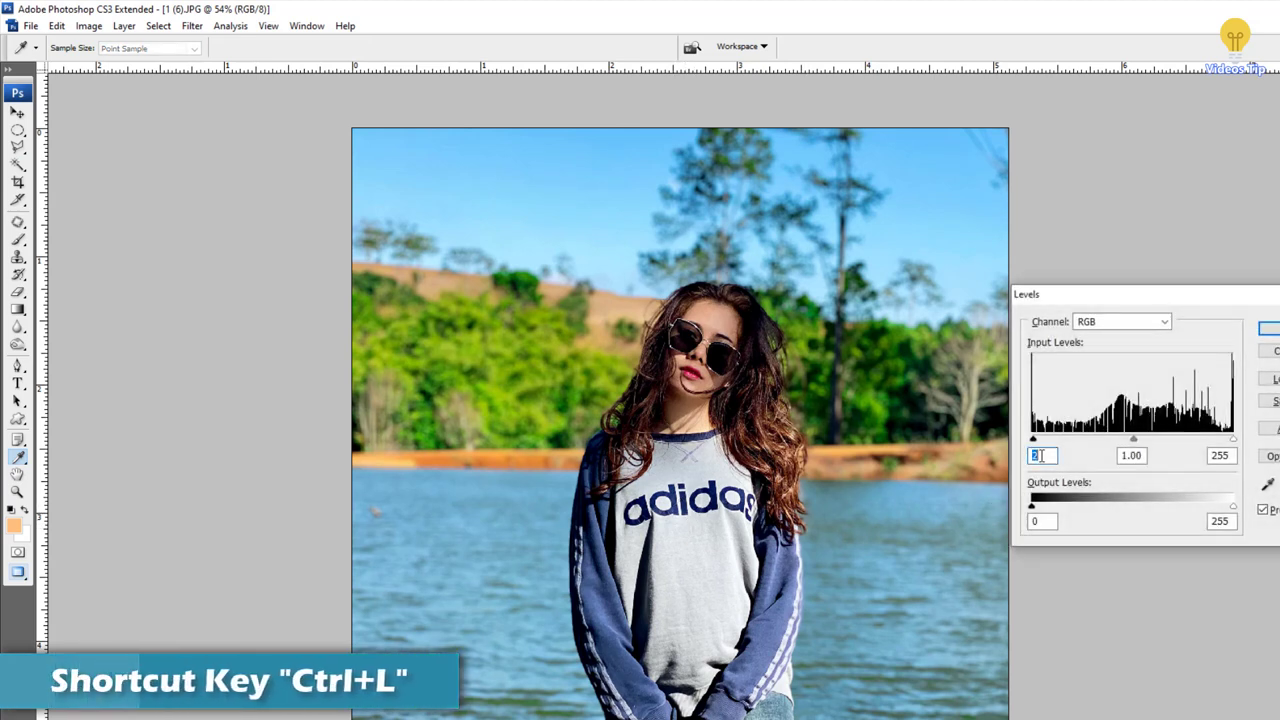
{"action": "left_click", "coordinate": [1263, 509]}
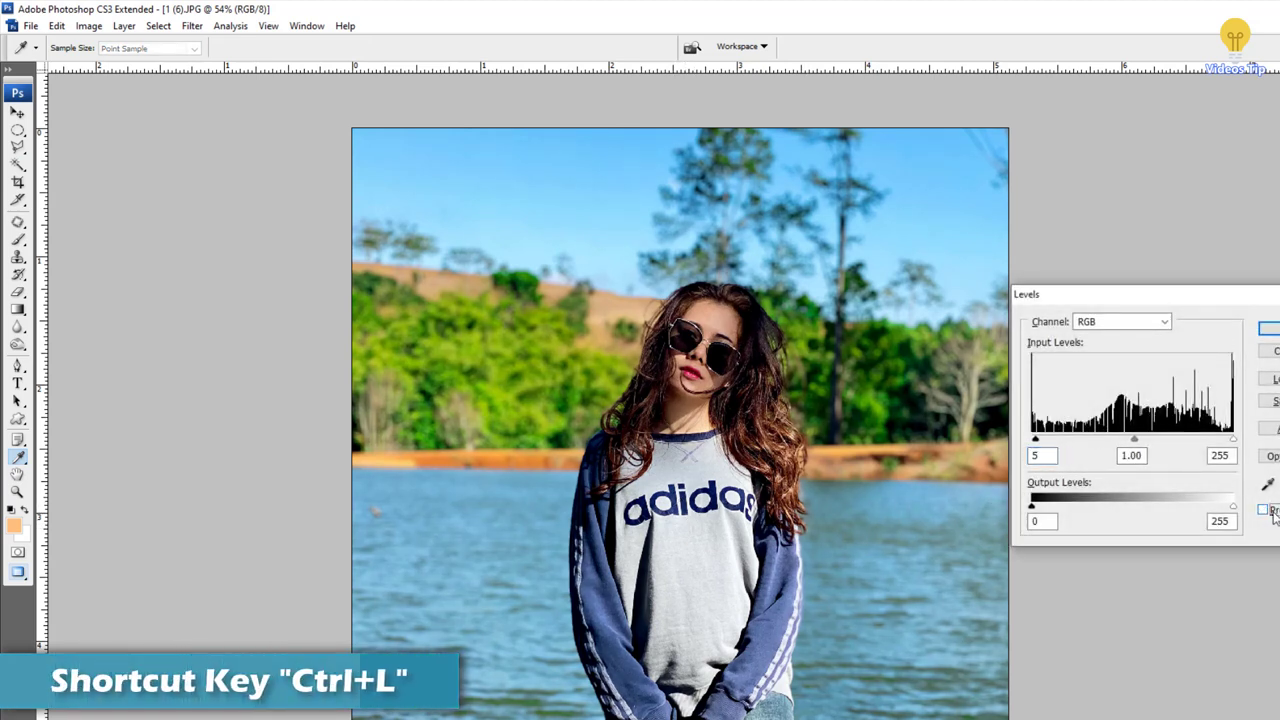
{"action": "key", "text": "Return"}
- Apply Neat Image Reduce Noise to the photo, then stop recording Action 7
{"action": "key", "text": "w"}
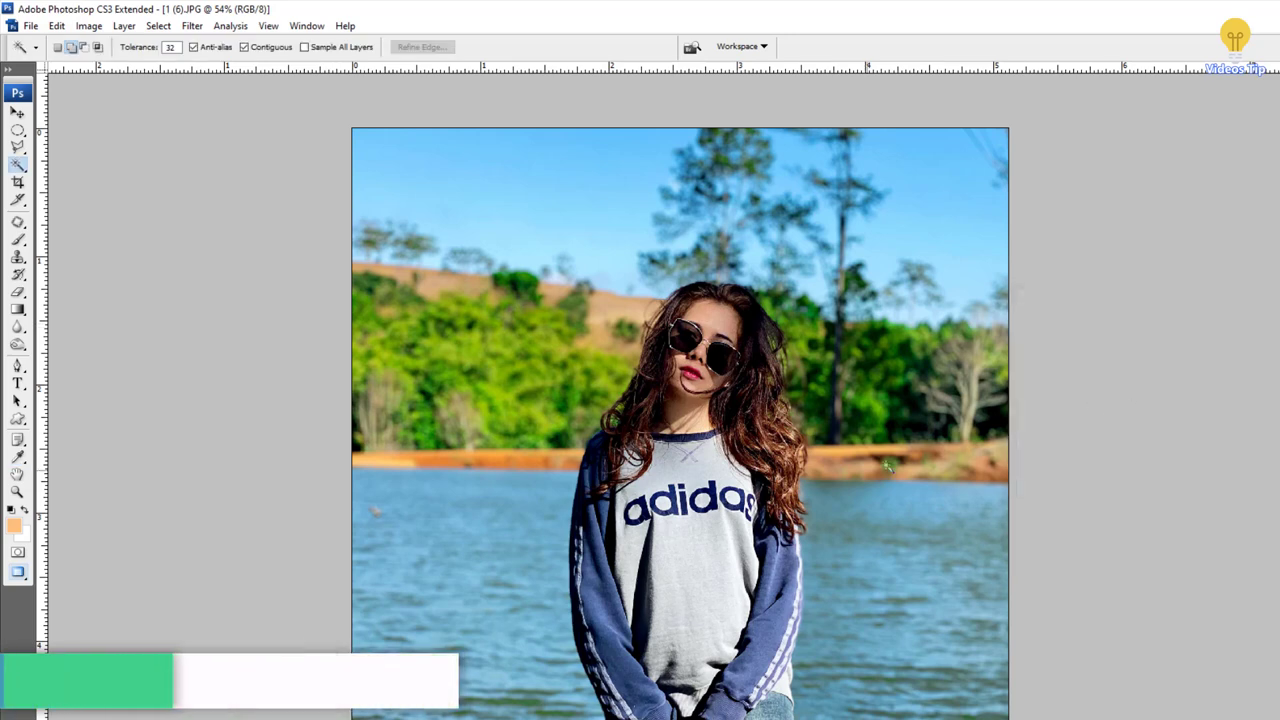
{"action": "key", "text": "ctrl+plus"}
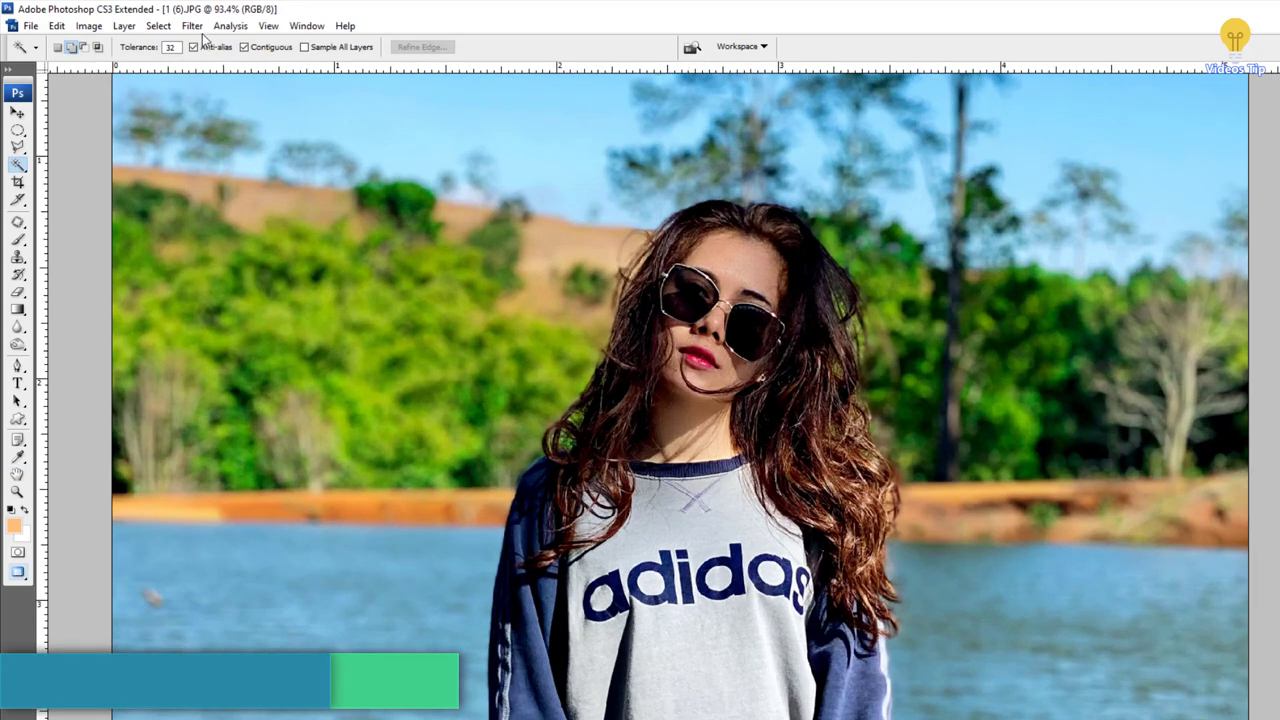
{"action": "left_click", "coordinate": [193, 26]}
{"action": "mouse_move", "coordinate": [216, 448]}
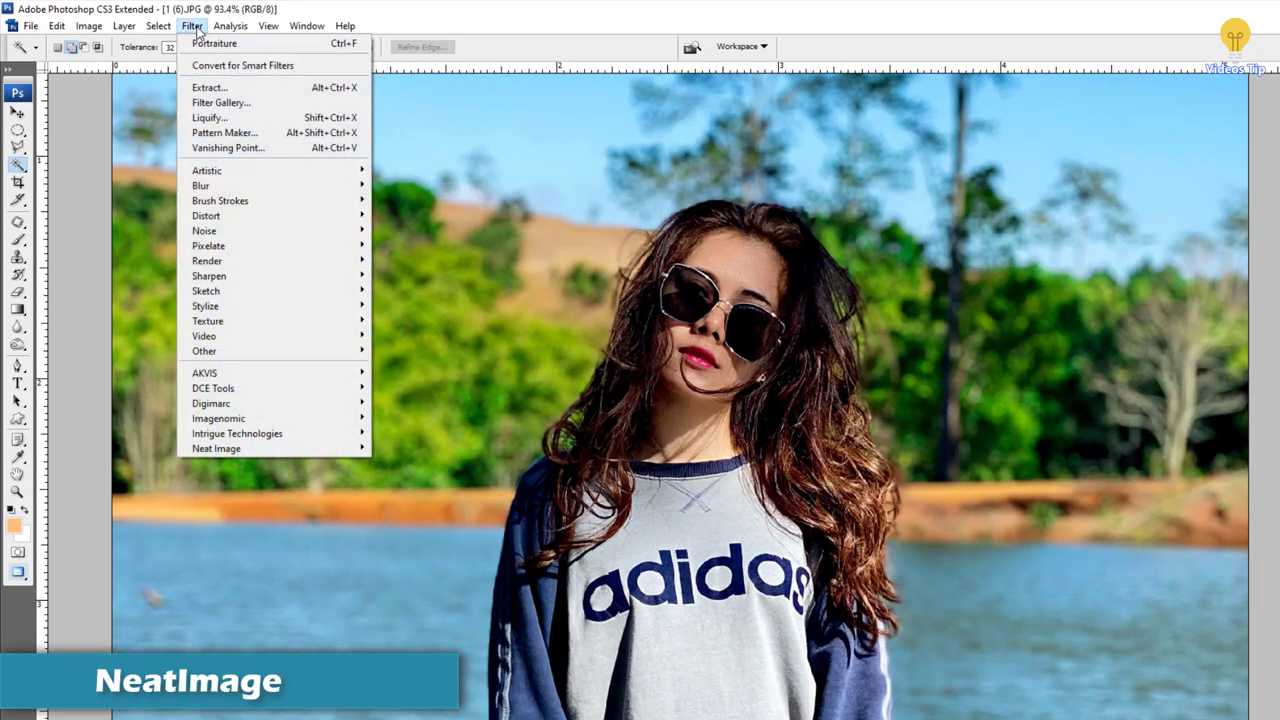
{"action": "left_click", "coordinate": [390, 452]}
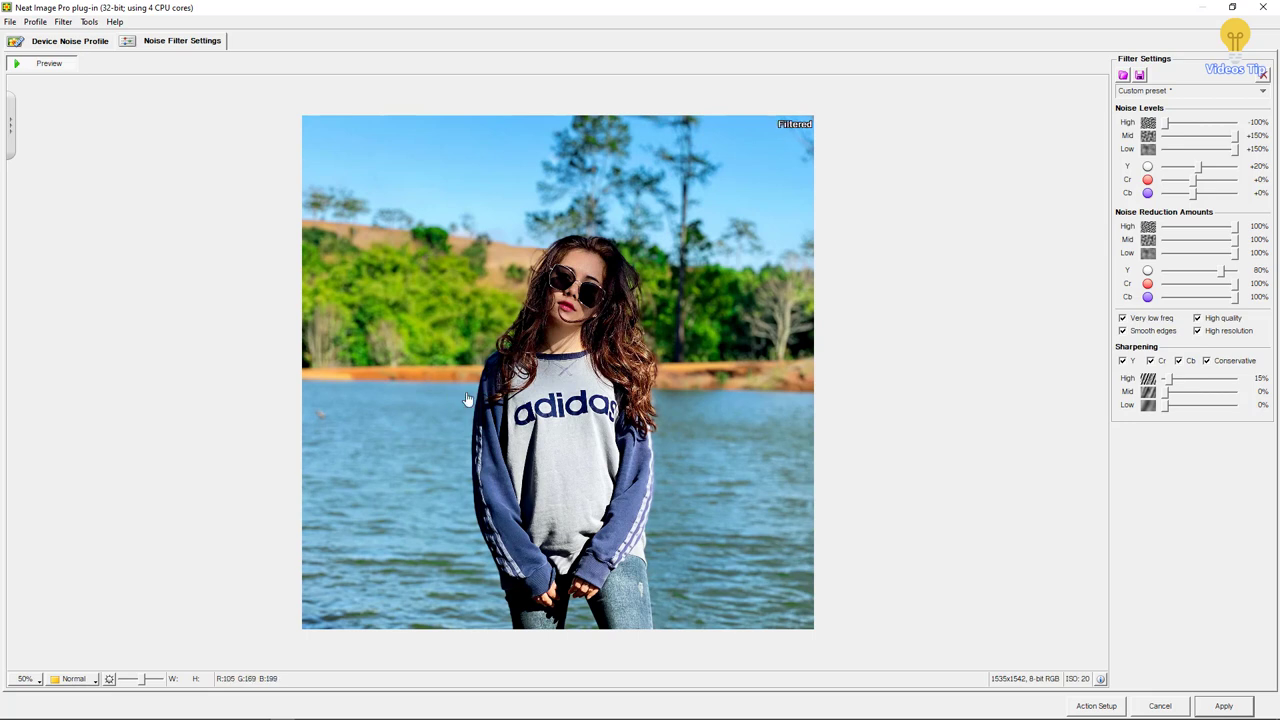
{"action": "left_click", "coordinate": [1223, 706]}
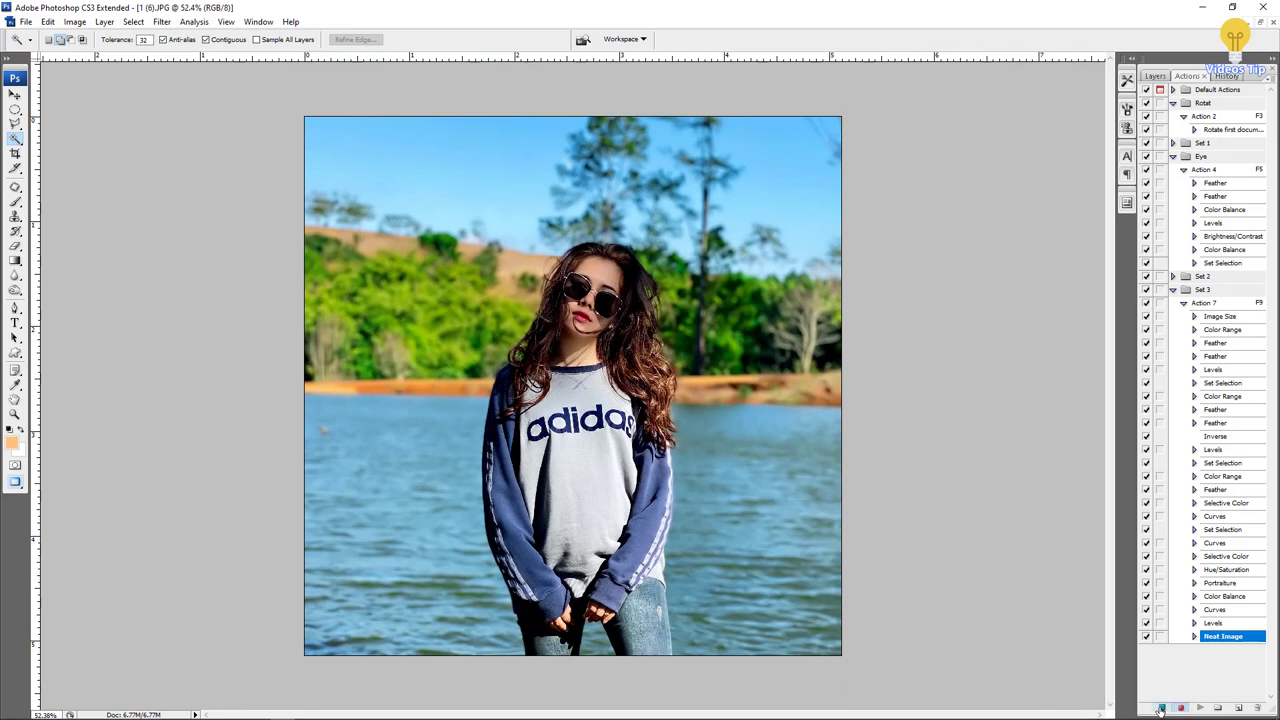
{"action": "left_click", "coordinate": [1161, 707]}
- Drag 1 (3).JPG from Explorer onto the Photoshop taskbar button to open it
{"action": "left_click", "coordinate": [184, 710]}
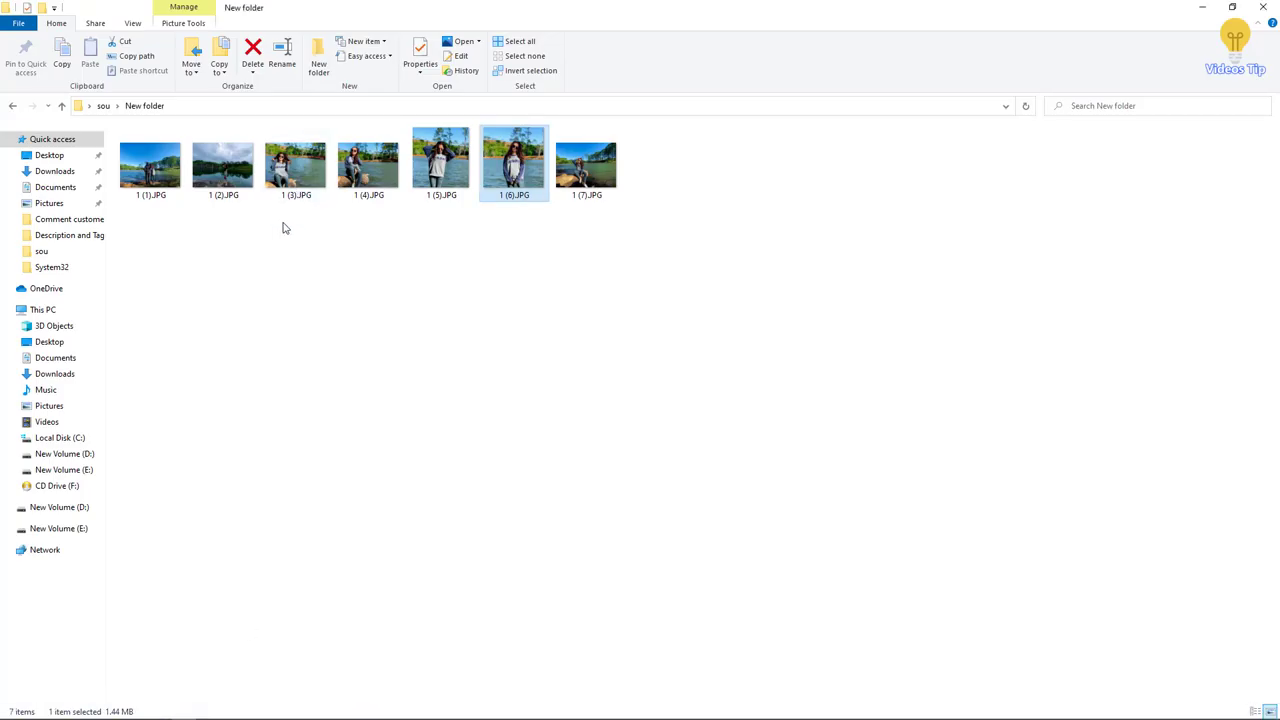
{"action": "left_click_drag", "start_coordinate": [292, 172], "coordinate": [379, 692]}
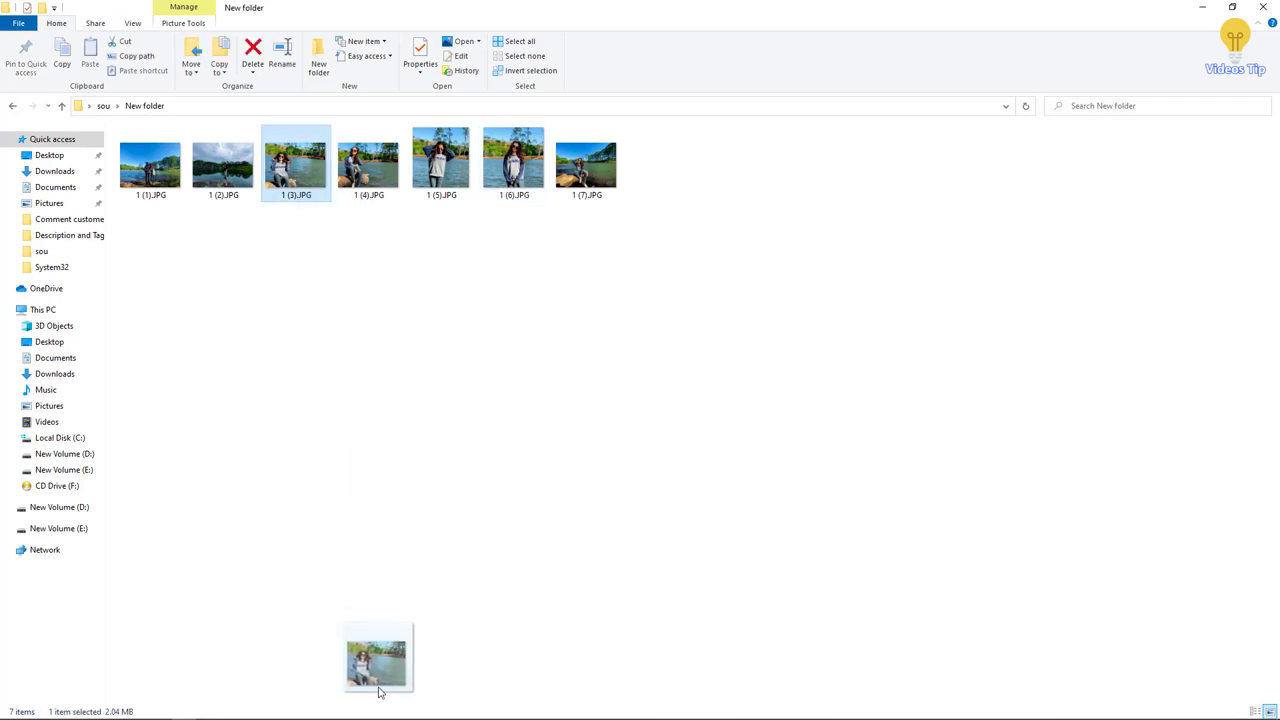
{"action": "left_click_drag", "start_coordinate": [379, 692], "coordinate": [282, 706]}
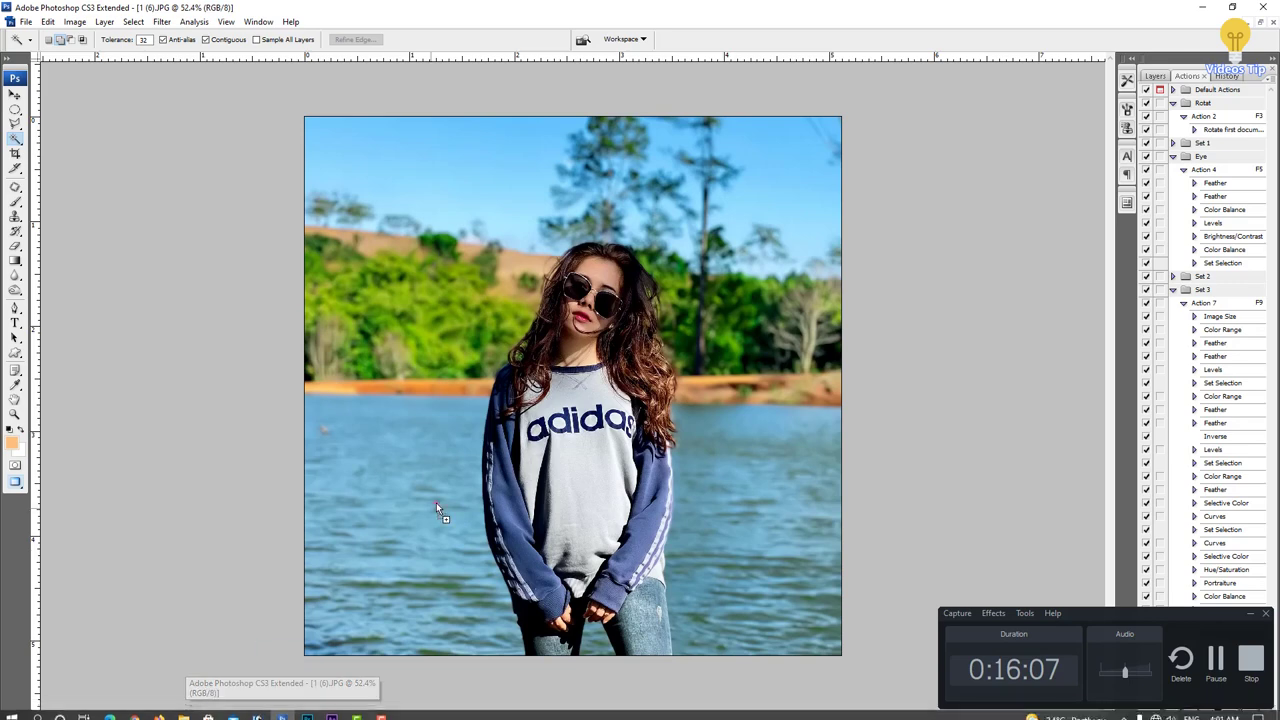
- With 1 (3).JPG in front, change Action 7's function key from F9 to F11
{"action": "key", "text": "ctrl+Tab"}
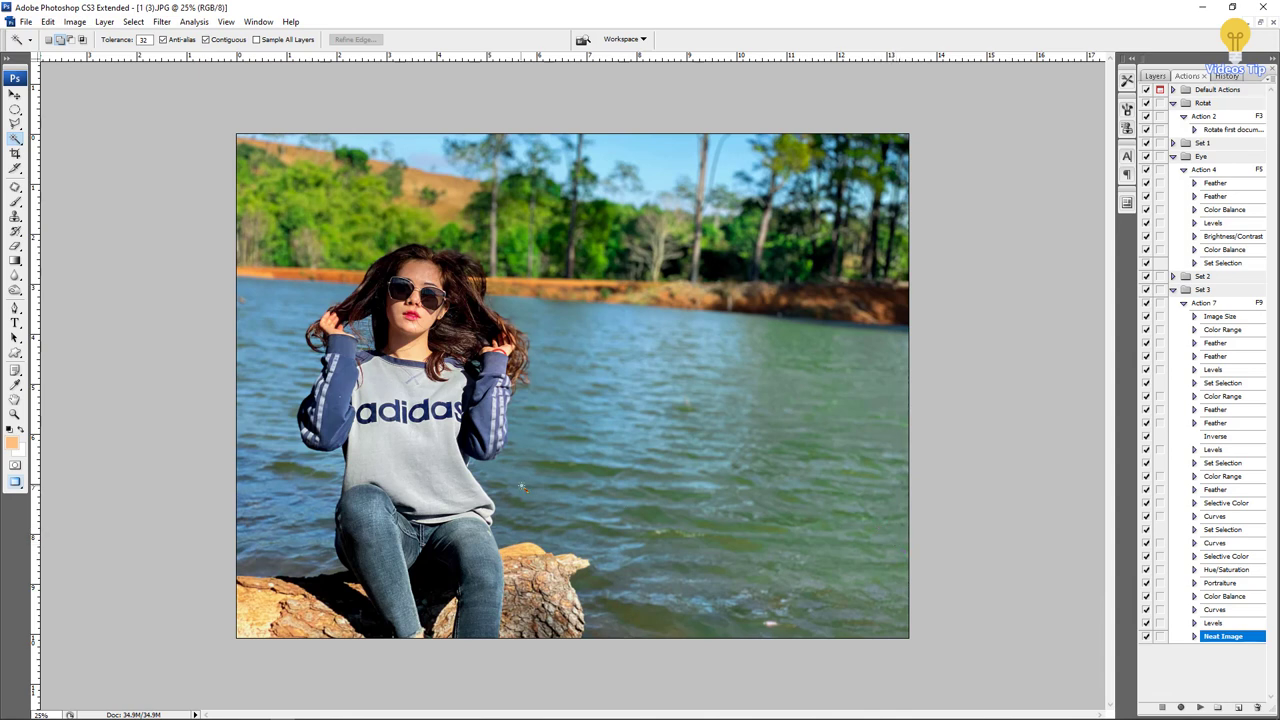
{"action": "double_click", "coordinate": [1227, 303]}
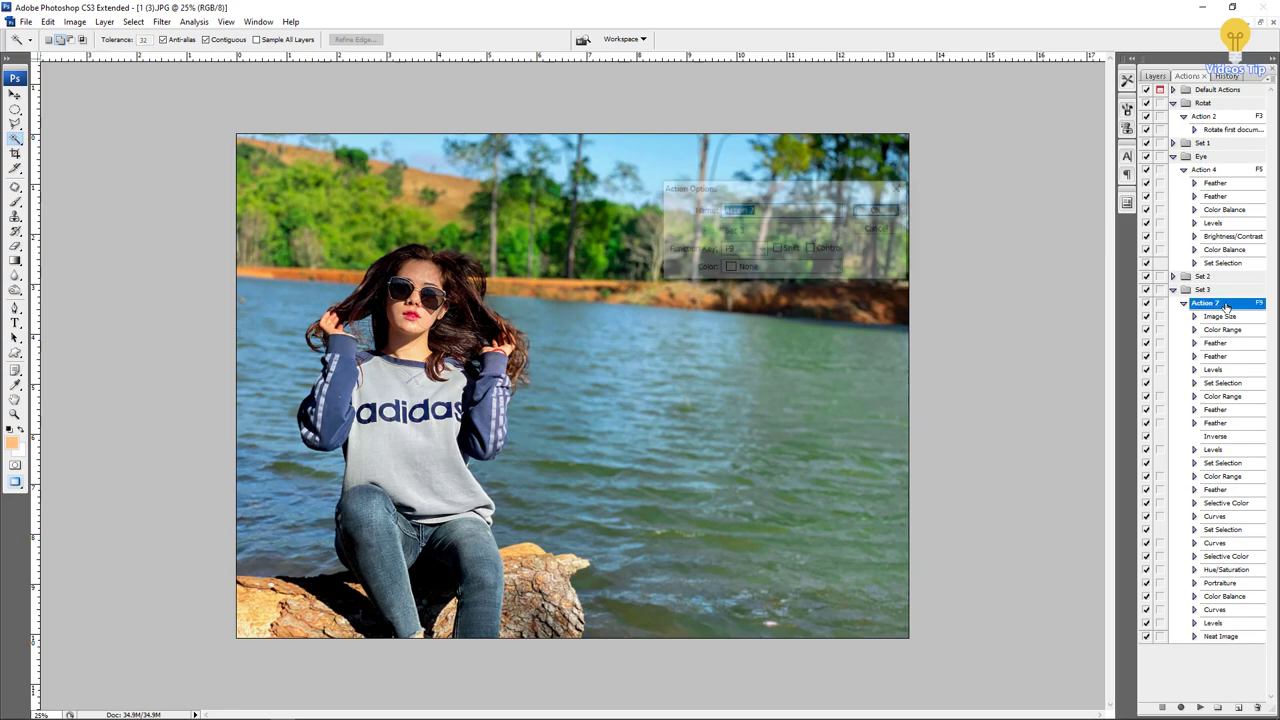
{"action": "left_click", "coordinate": [760, 251]}
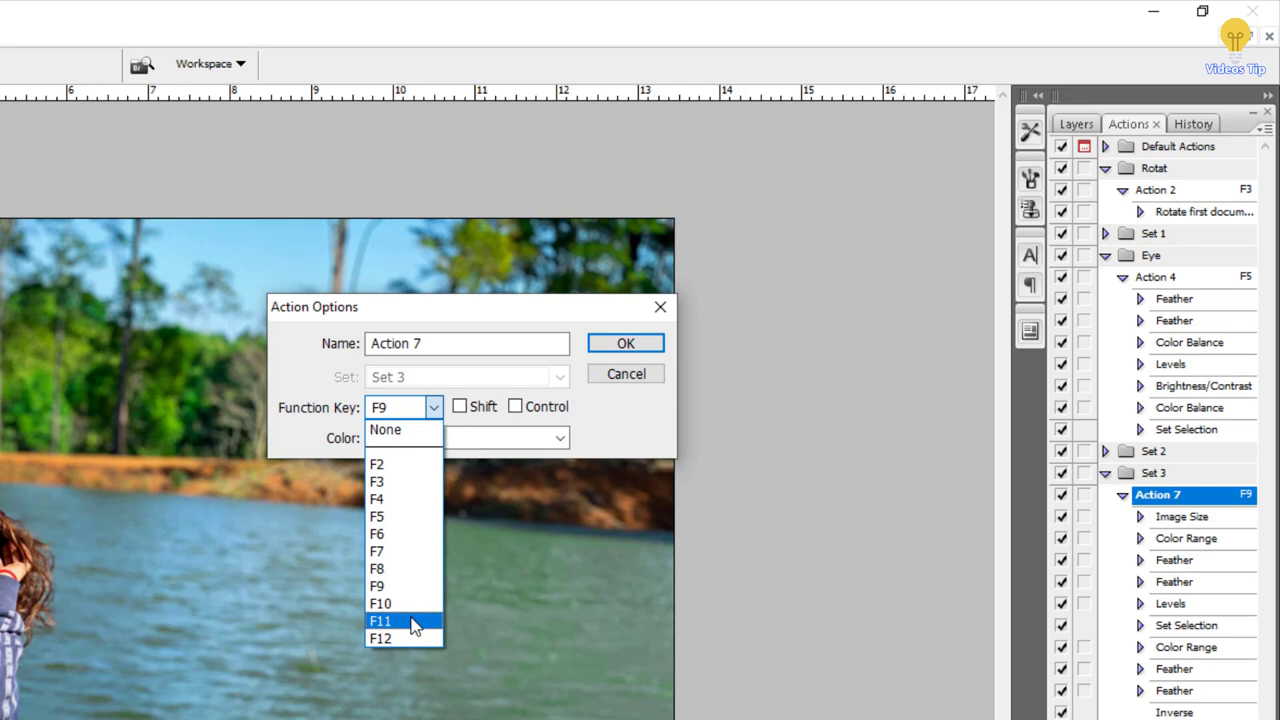
{"action": "left_click", "coordinate": [415, 622]}
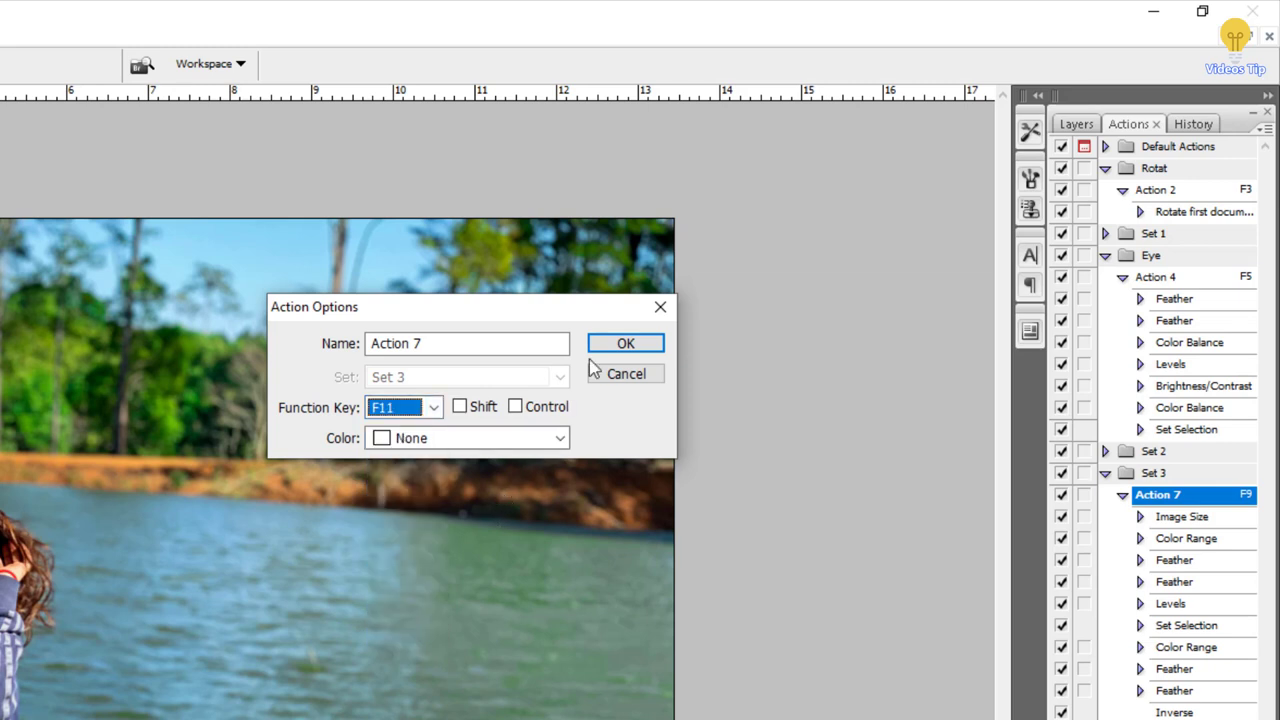
{"action": "left_click", "coordinate": [625, 344]}
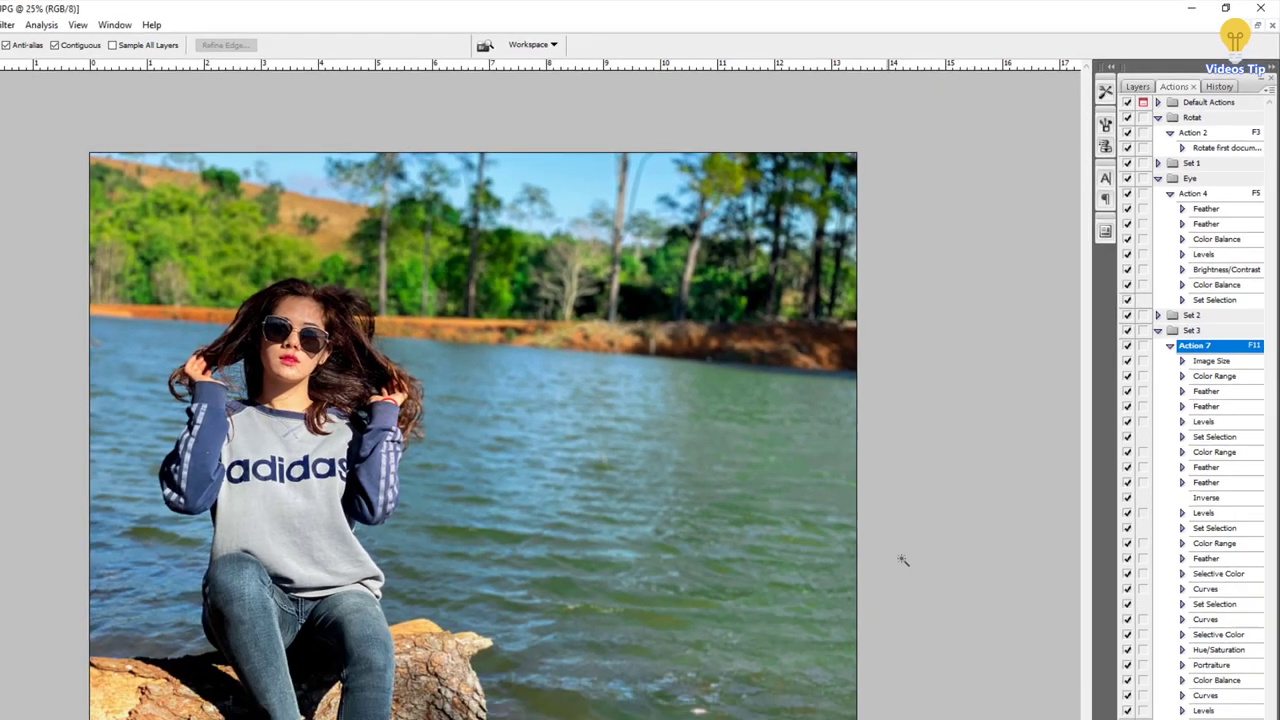
- Play Action 7 with F11 on 1 (3).JPG and check the lower part of the result
{"action": "key", "text": "F11"}
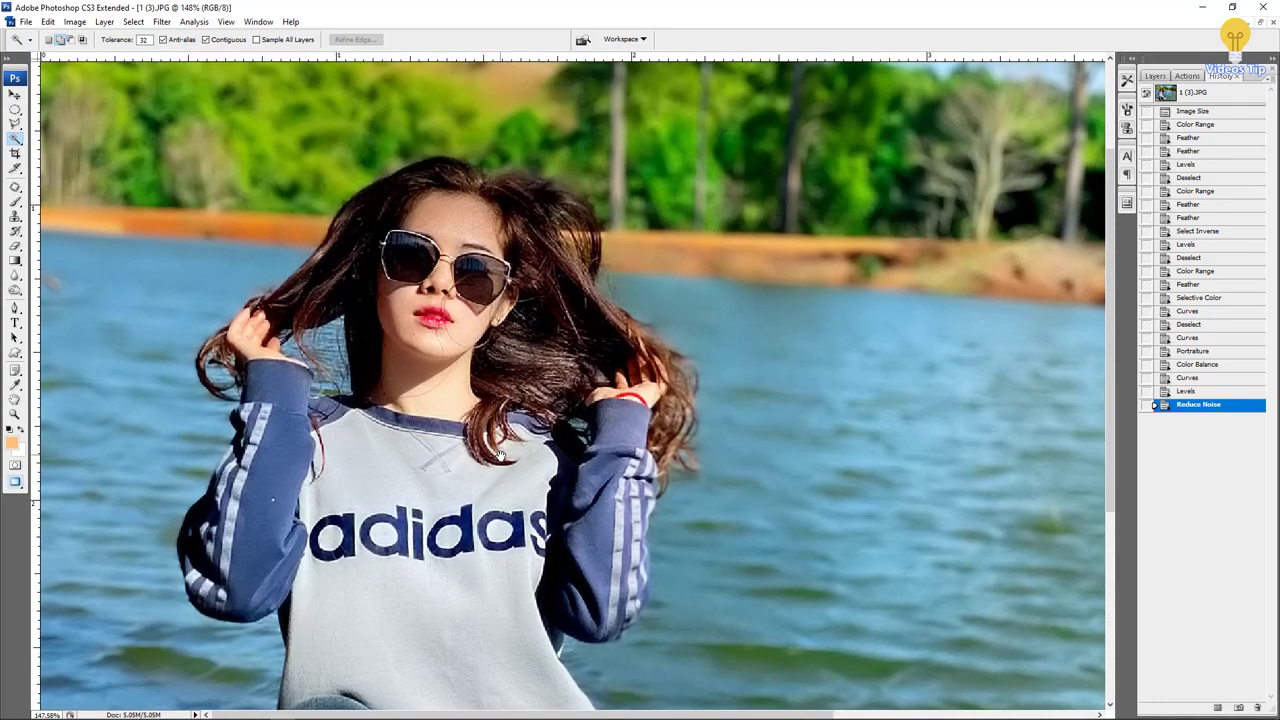
{"action": "left_click_drag", "start_coordinate": [501, 454], "coordinate": [541, 336]}
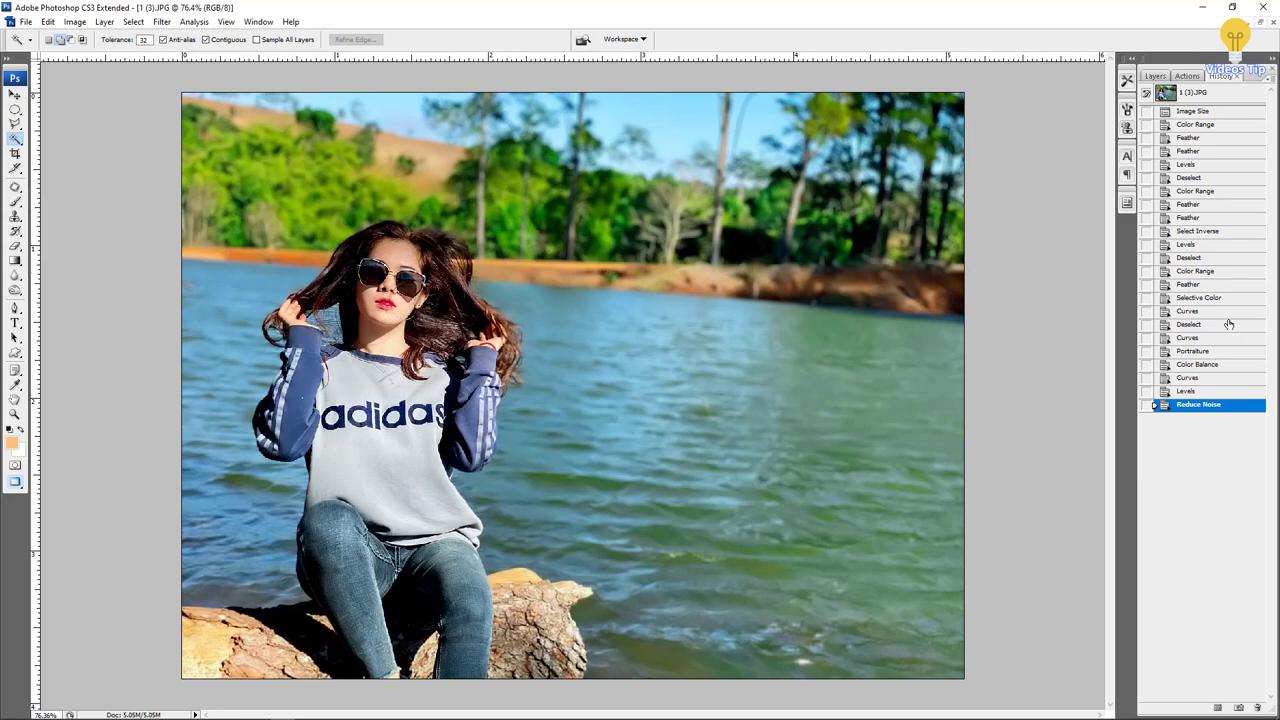
{"action": "left_click", "coordinate": [1190, 77]}
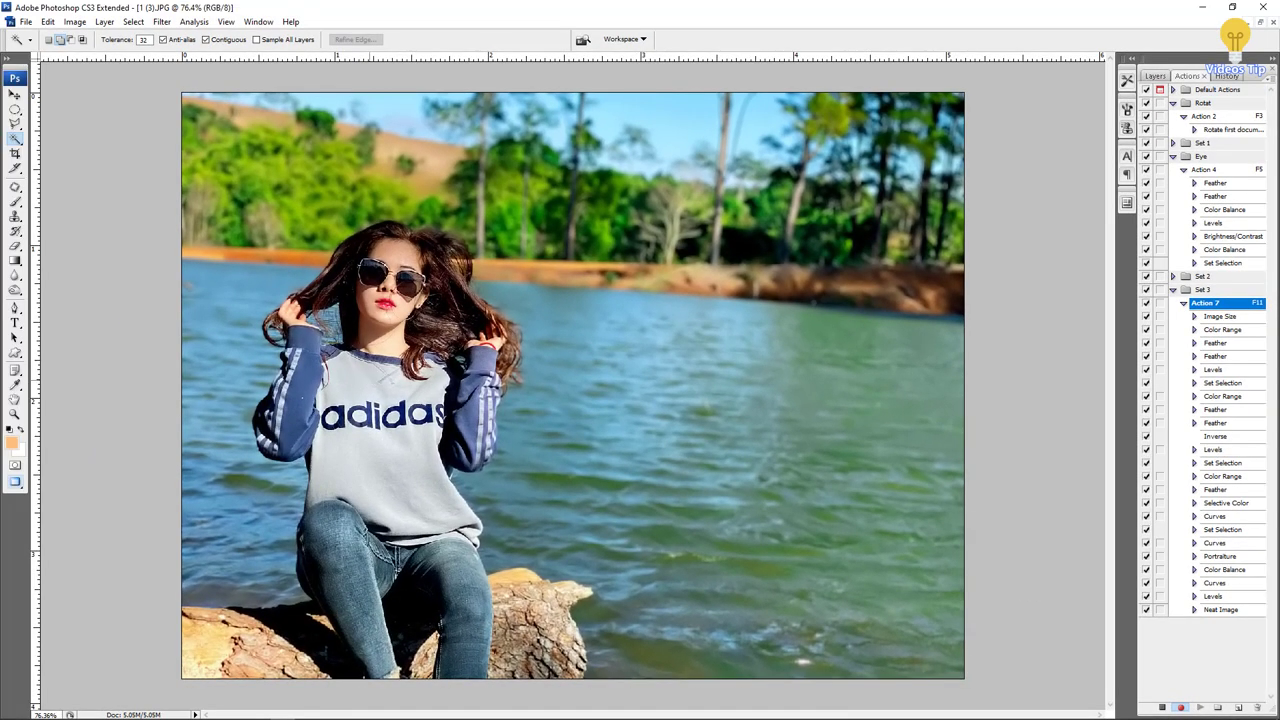
- Save 1 (3) as a quality-12 JPEG inside a new folder named Ok
{"action": "key", "text": "ctrl+shift+s"}
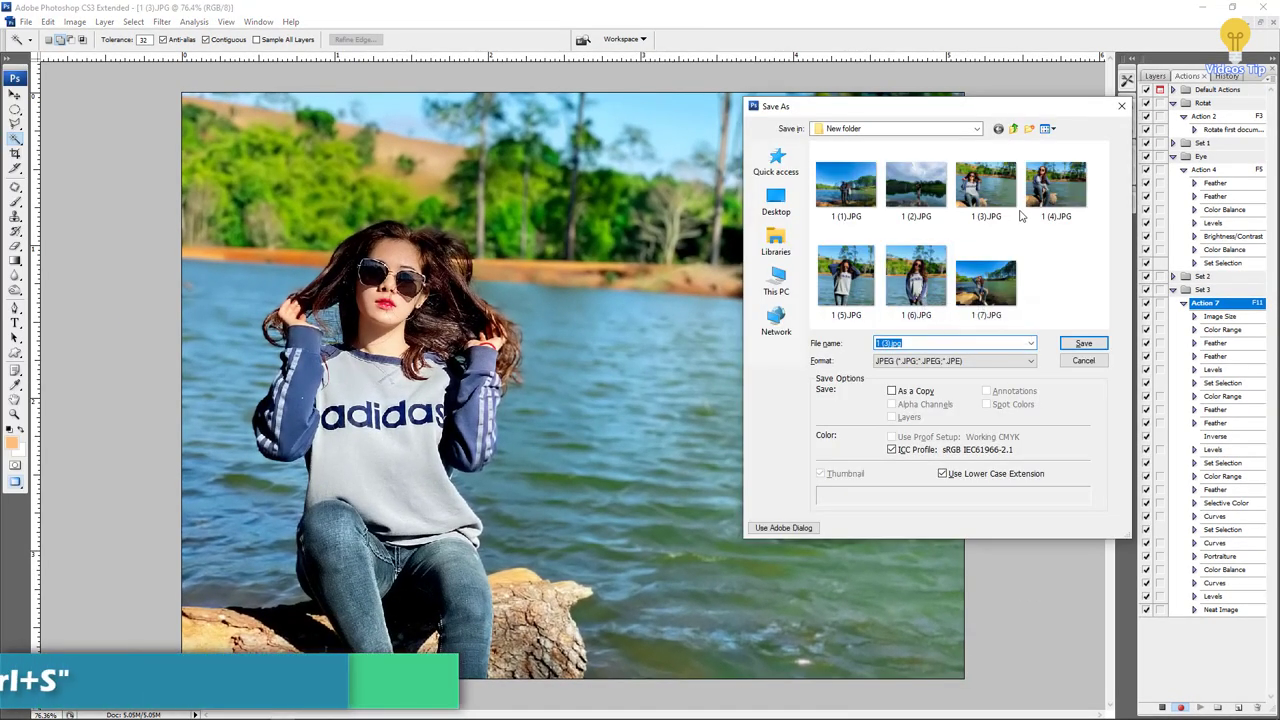
{"action": "left_click", "coordinate": [1029, 128]}
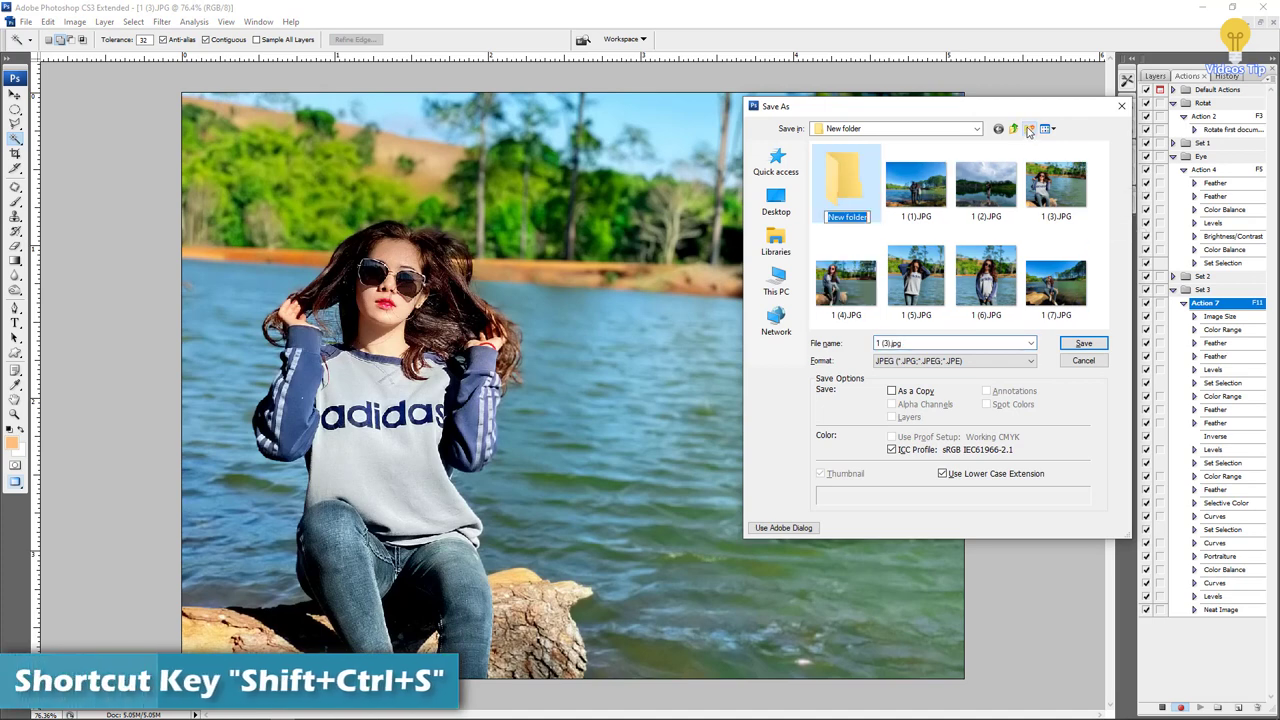
{"action": "type", "text": "Ok"}
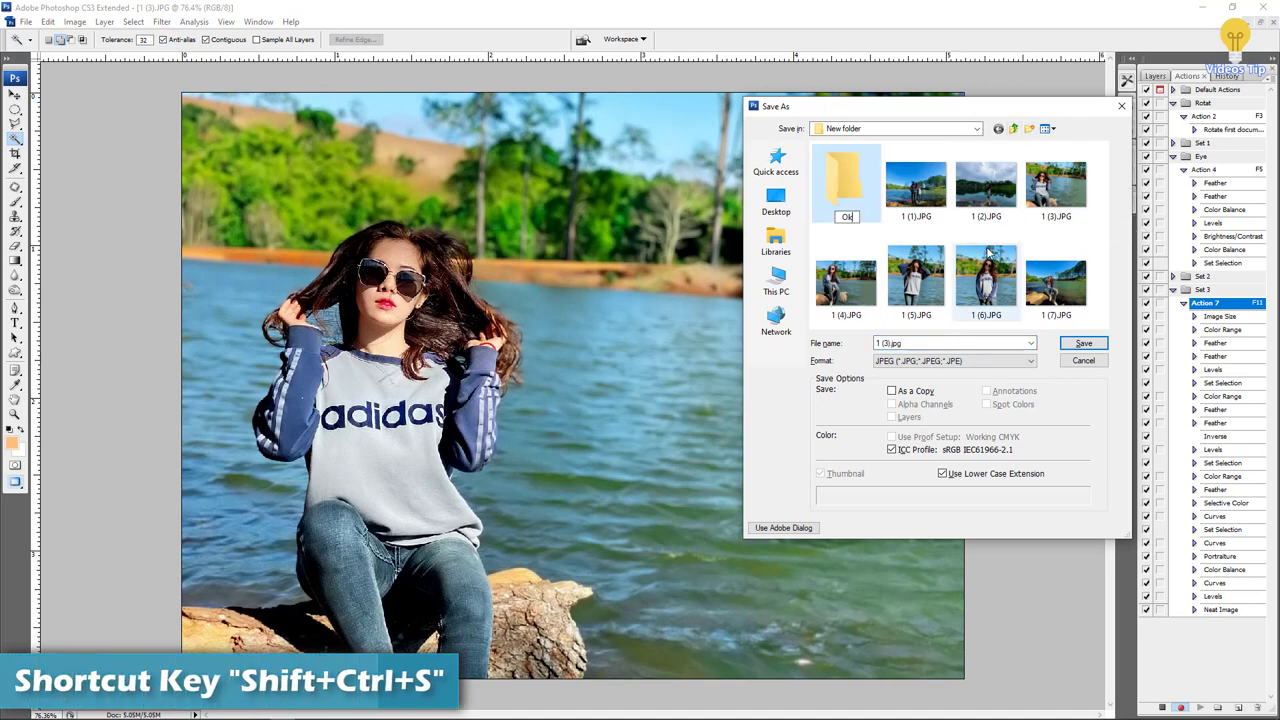
{"action": "left_click", "coordinate": [1084, 344]}
{"action": "left_click", "coordinate": [1084, 344]}
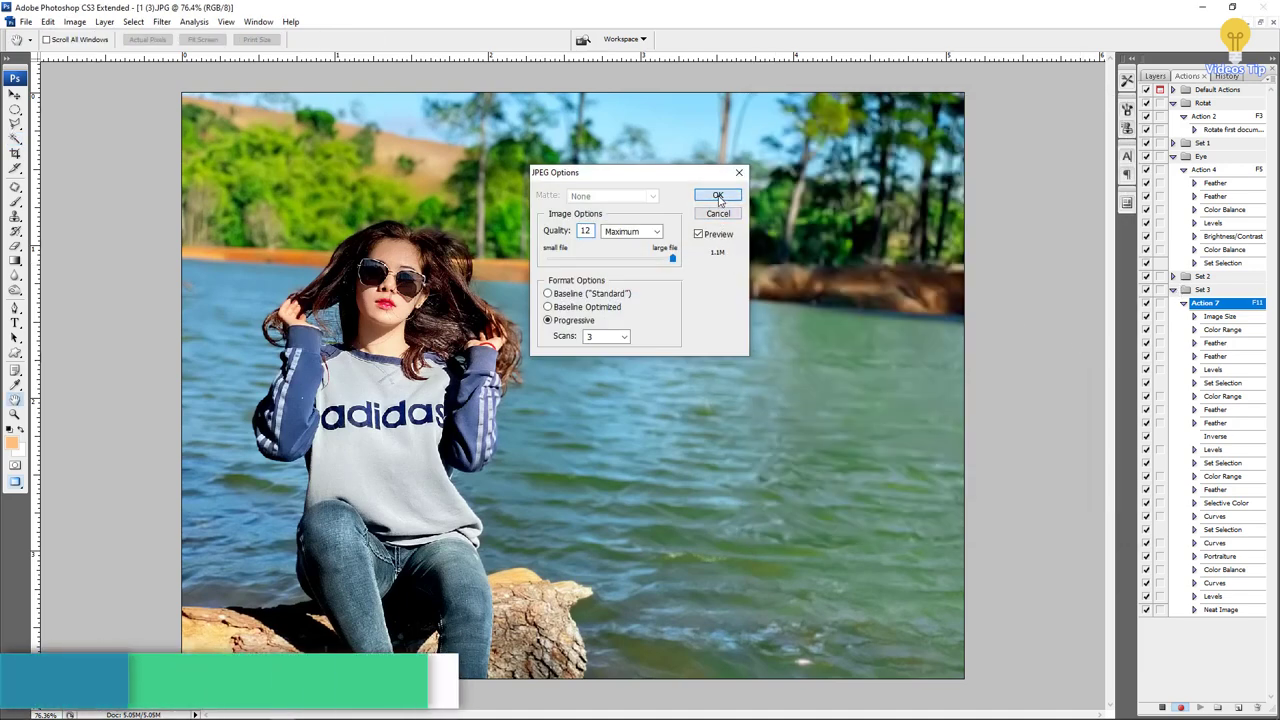
{"action": "left_click", "coordinate": [717, 195]}
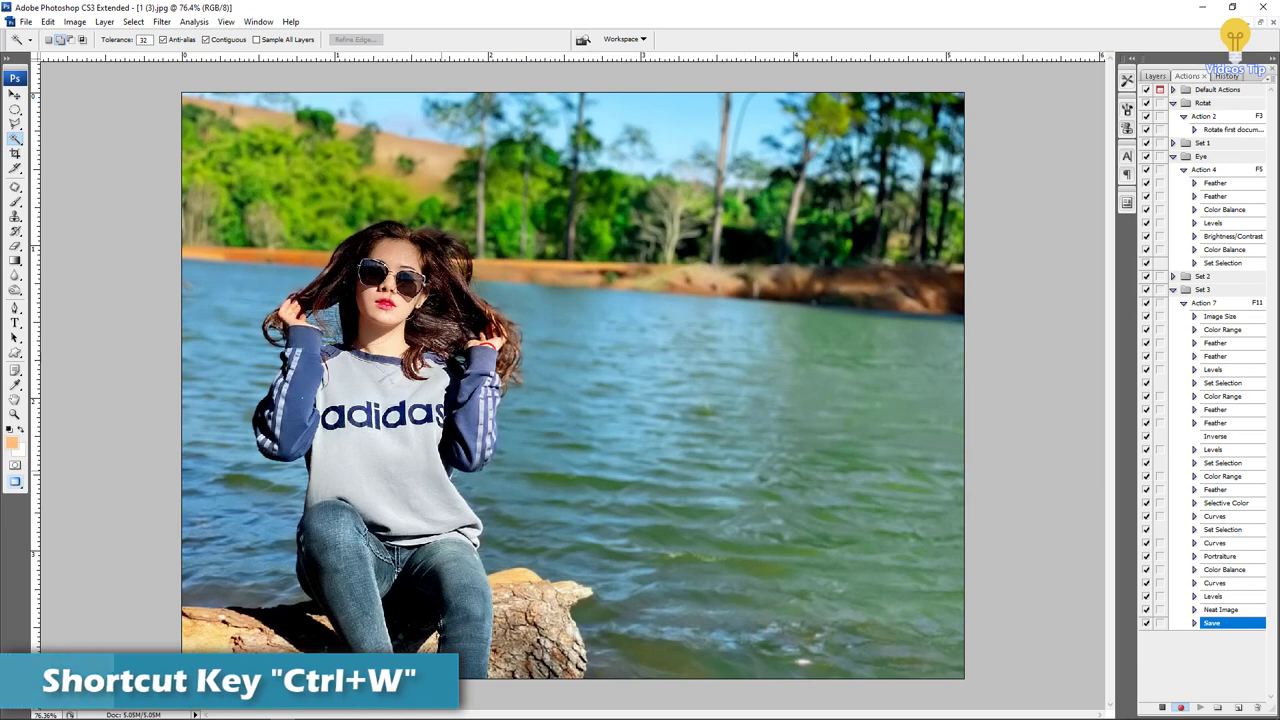
- Close the saved photo, then close 1 (6).JPG without saving changes
{"action": "key", "text": "ctrl+w"}
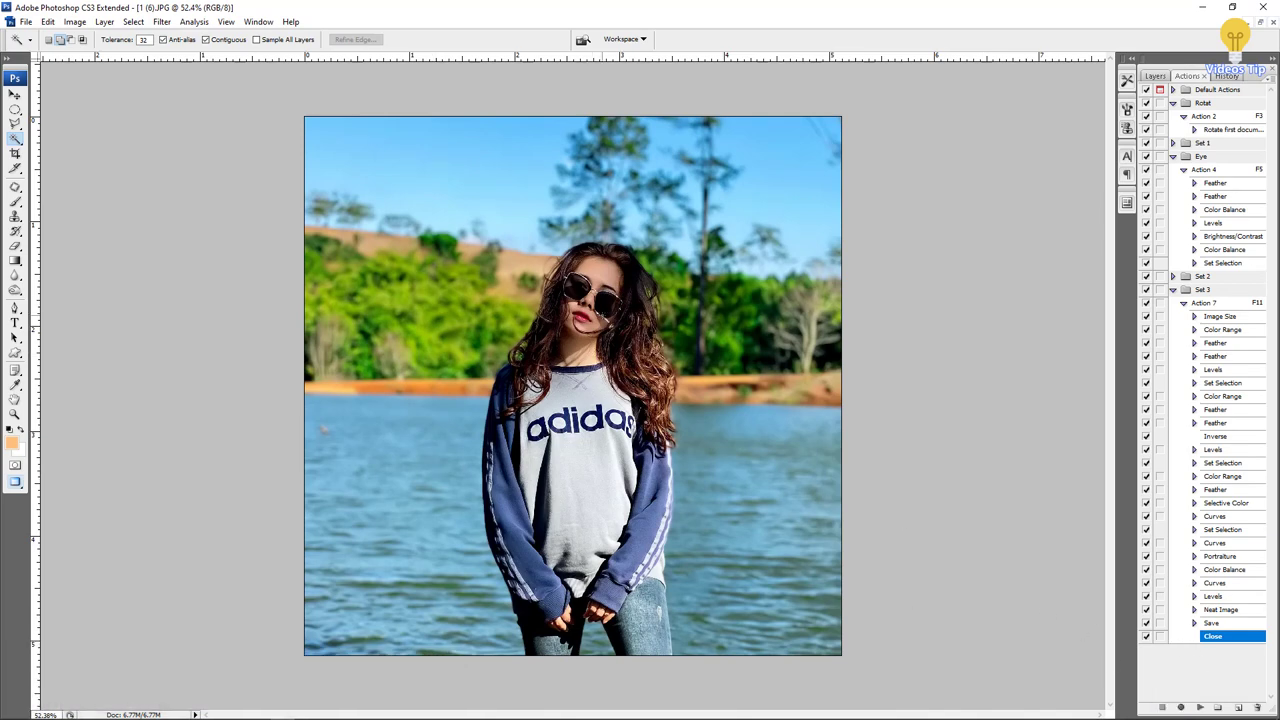
{"action": "key", "text": "f"}
{"action": "key", "text": "f"}
{"action": "key", "text": "f"}
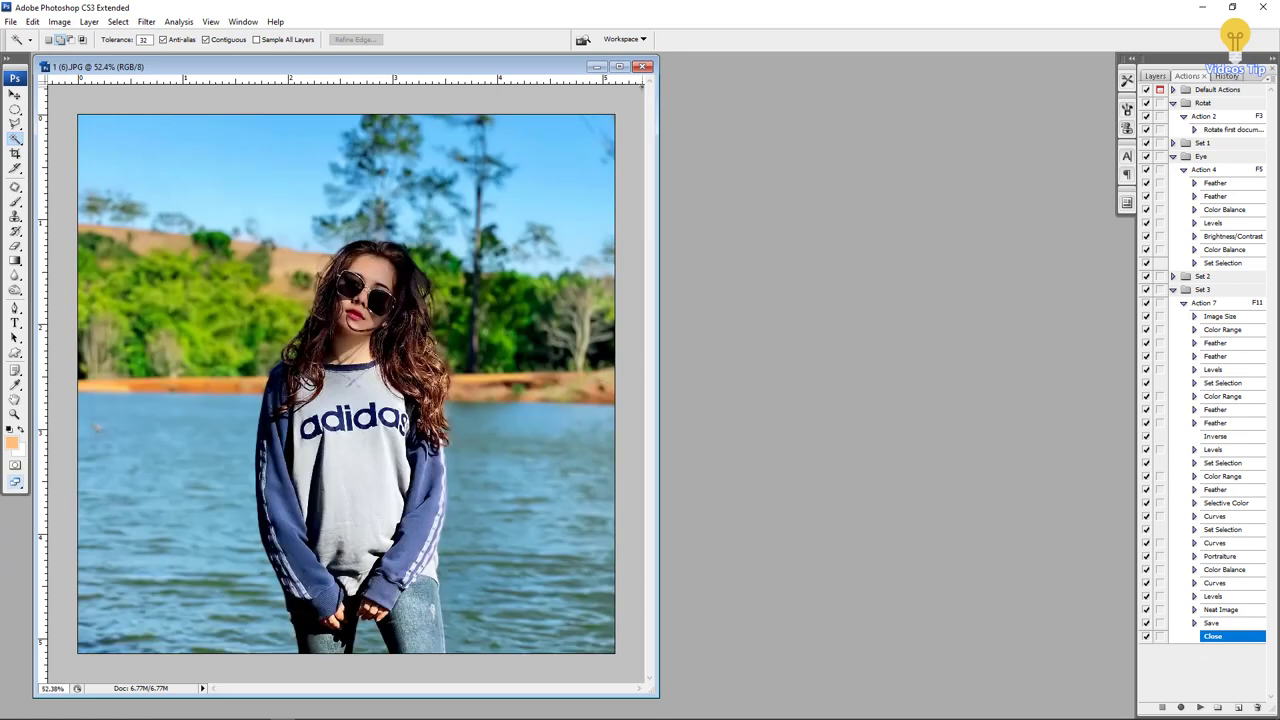
{"action": "left_click", "coordinate": [643, 67]}
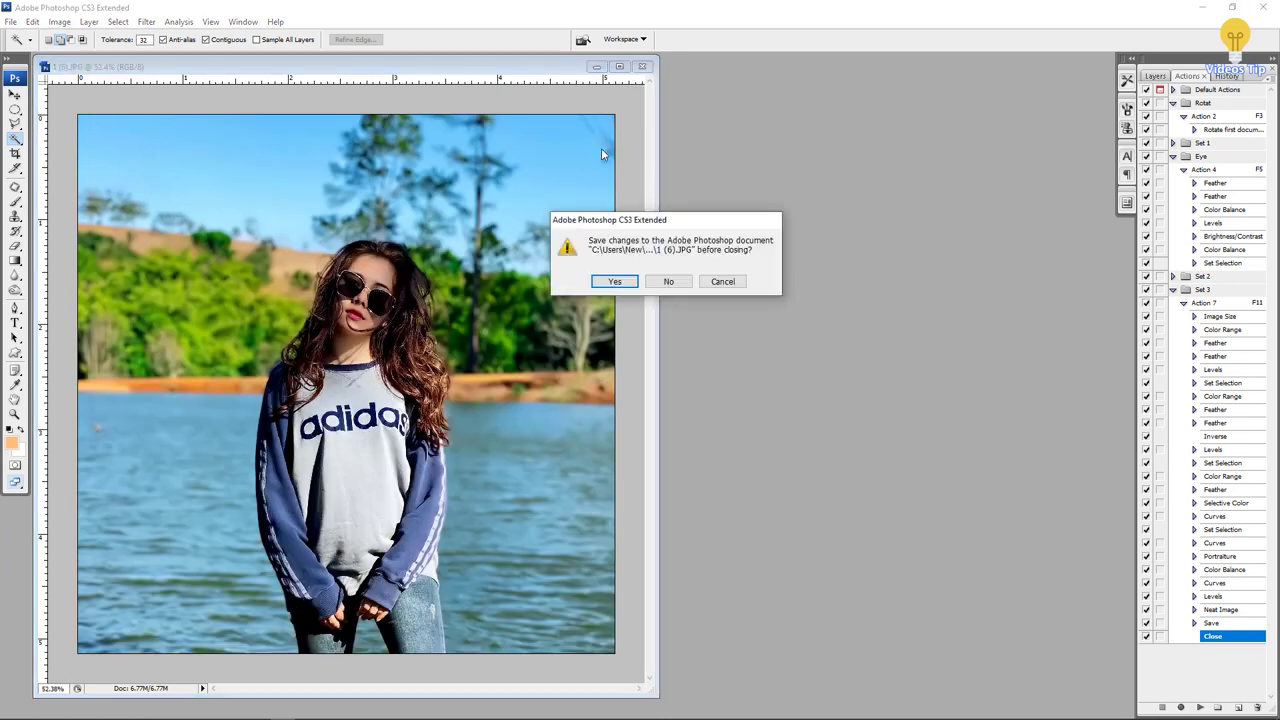
{"action": "left_click", "coordinate": [668, 281]}
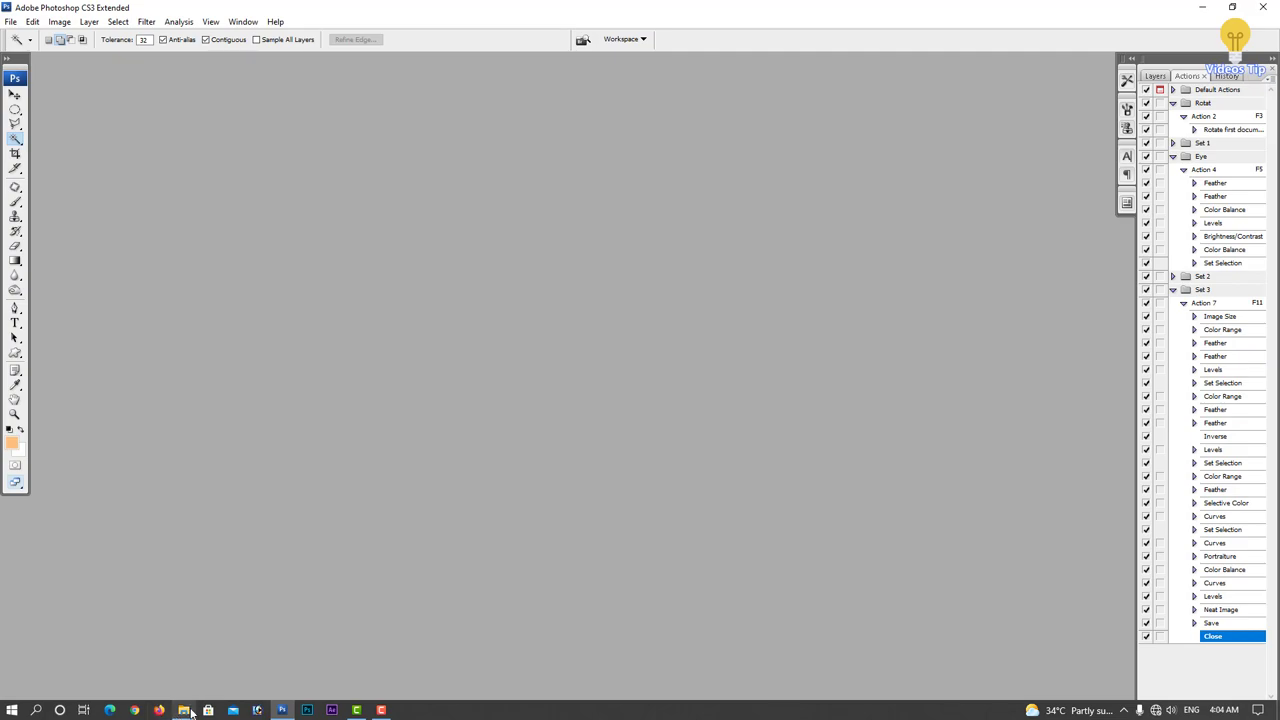
- Delete the test file 1 (3).jpg from the Ok folder in File Explorer, then go back to Photoshop
{"action": "left_click", "coordinate": [183, 710]}
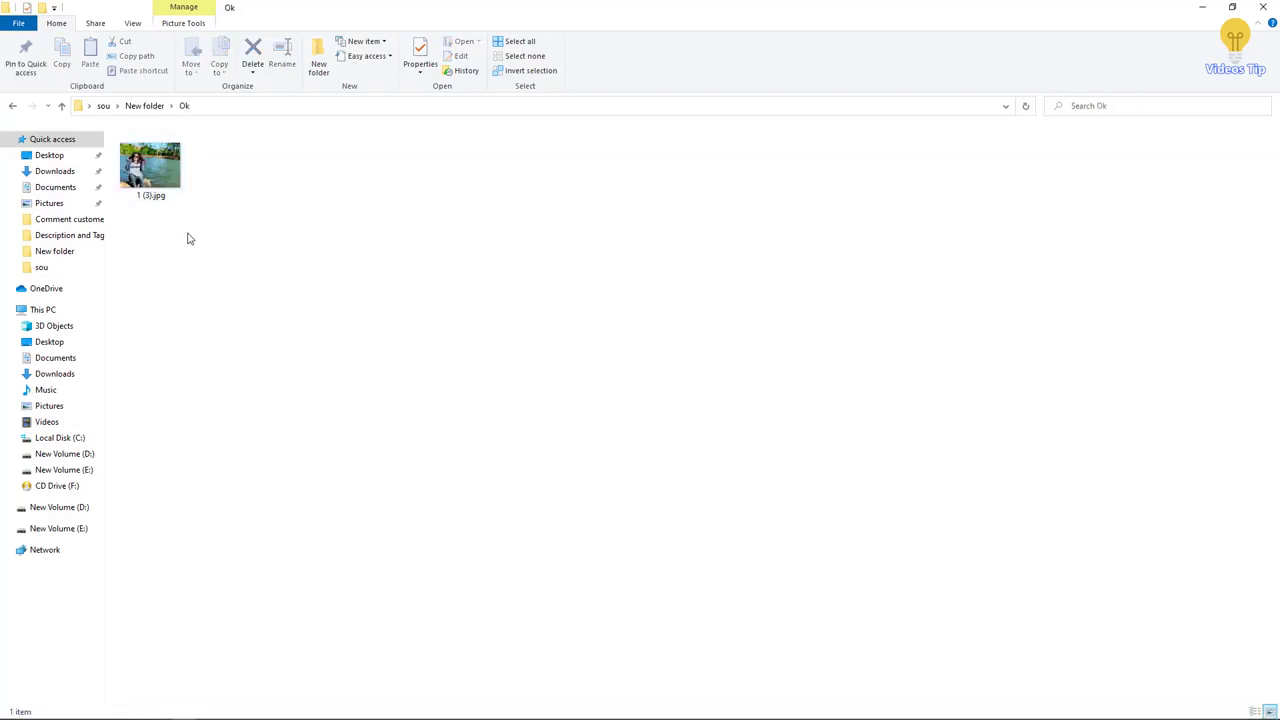
{"action": "left_click", "coordinate": [137, 200]}
{"action": "key", "text": "Delete"}
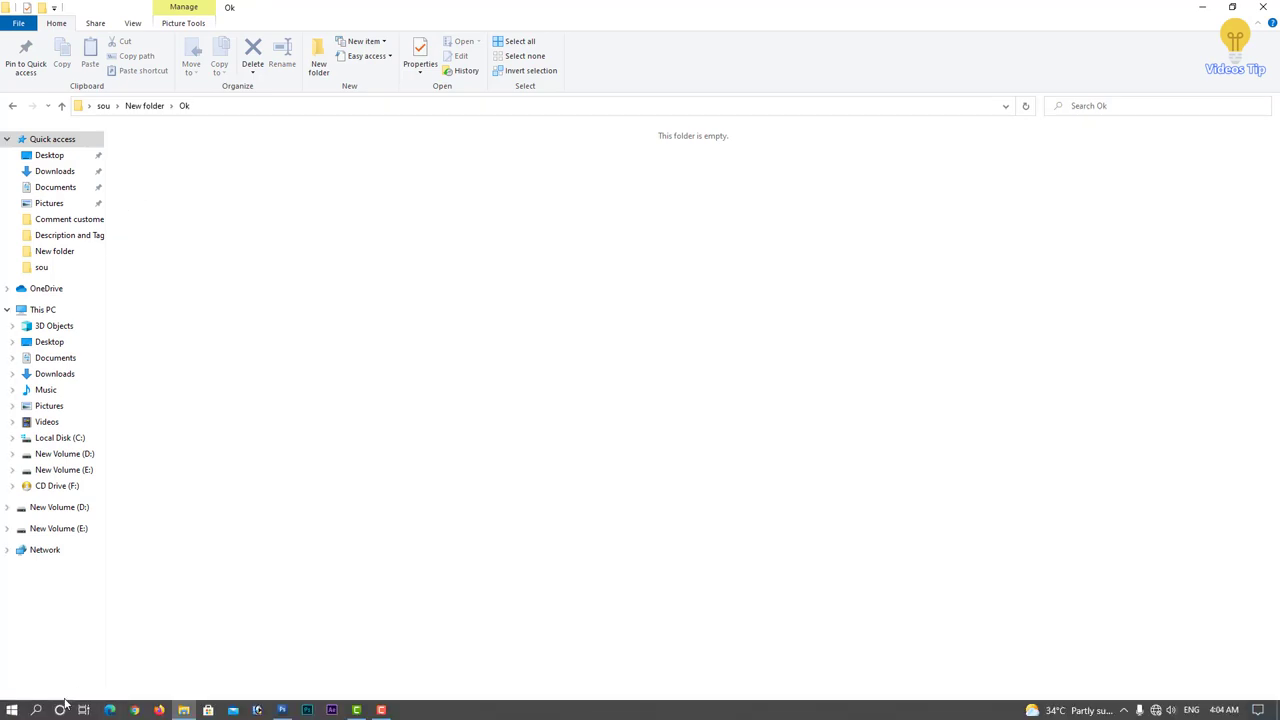
{"action": "left_click", "coordinate": [282, 710]}
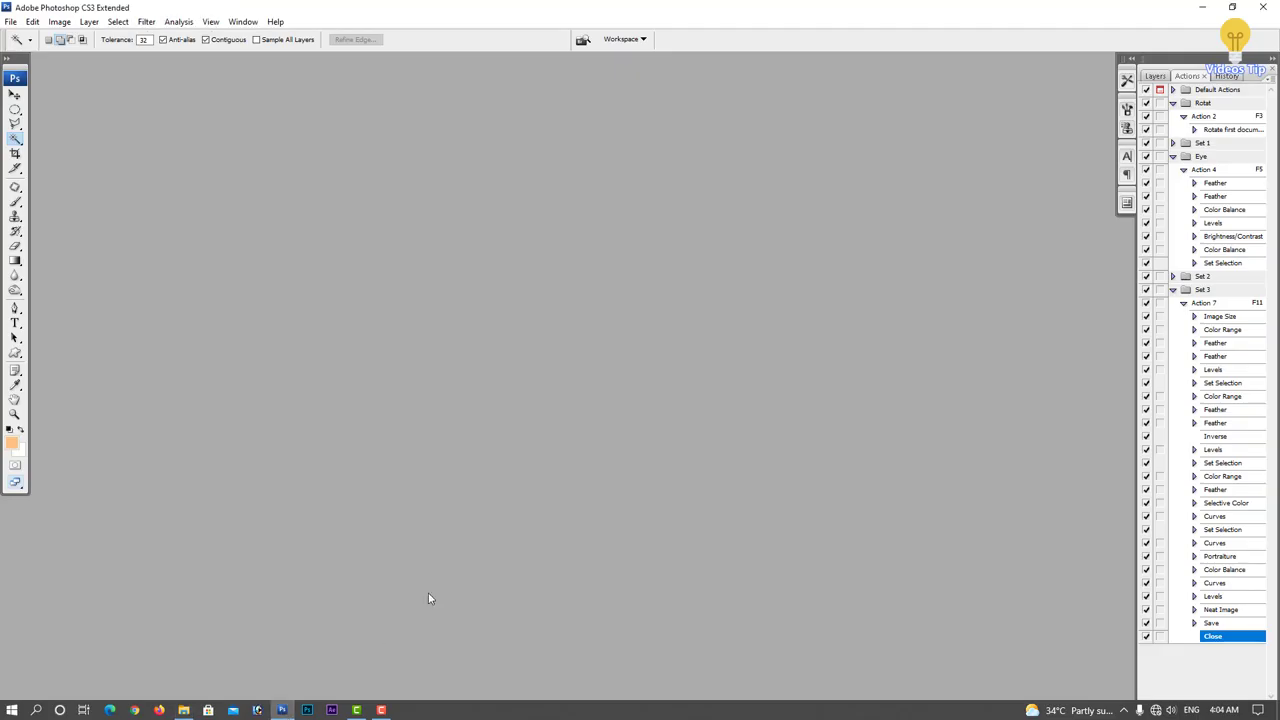
- Batch-run Set 3 > Action 7 on the New folder source, then view the seven processed JPEGs
{"action": "left_click", "coordinate": [11, 23]}
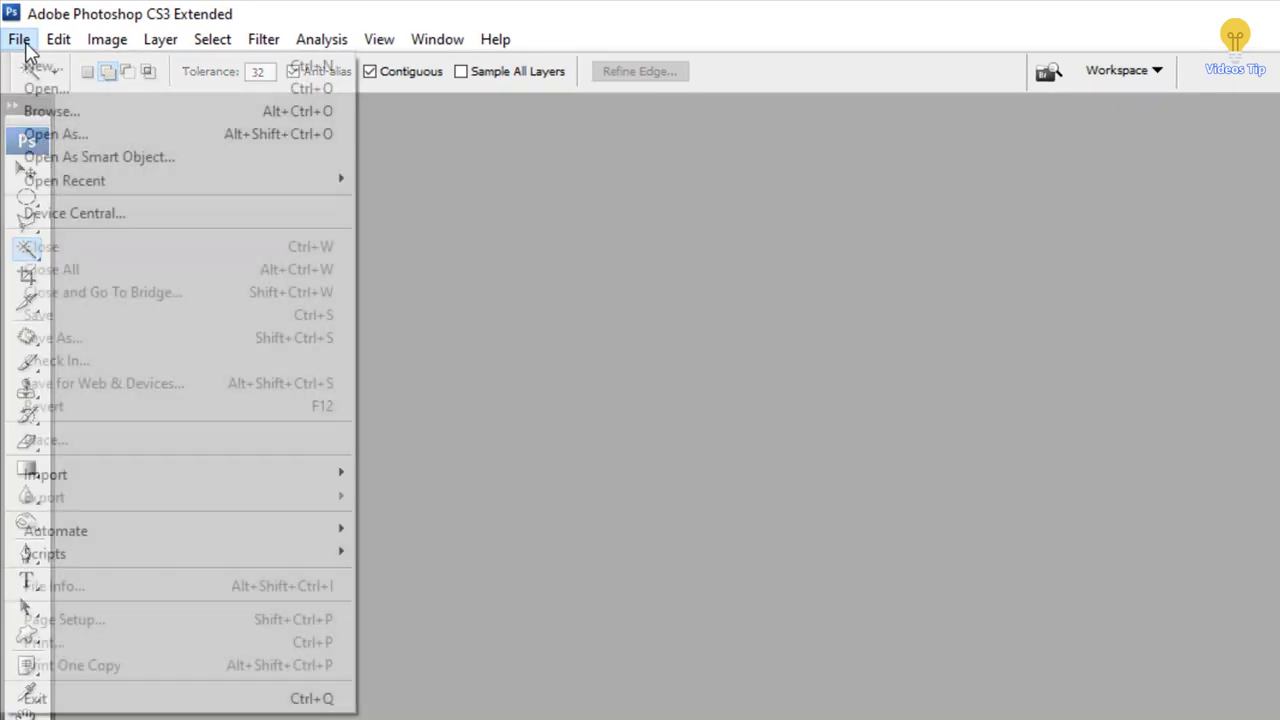
{"action": "mouse_move", "coordinate": [56, 530]}
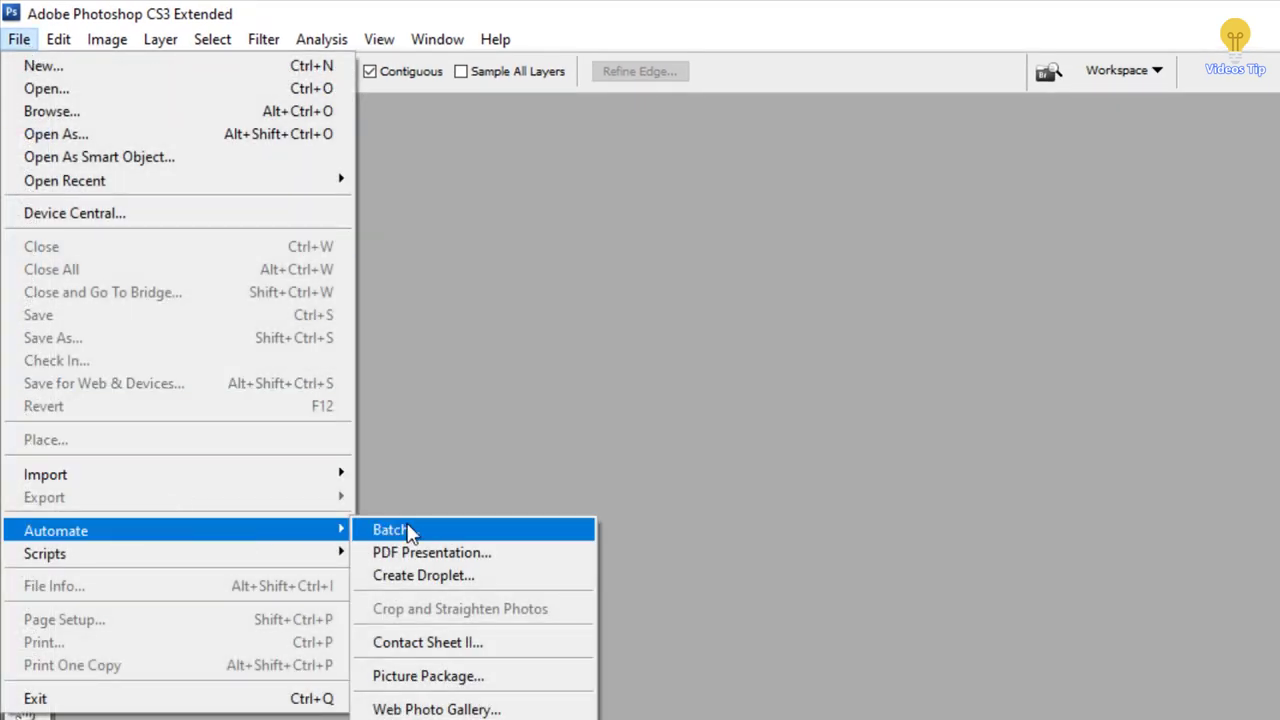
{"action": "left_click", "coordinate": [414, 527]}
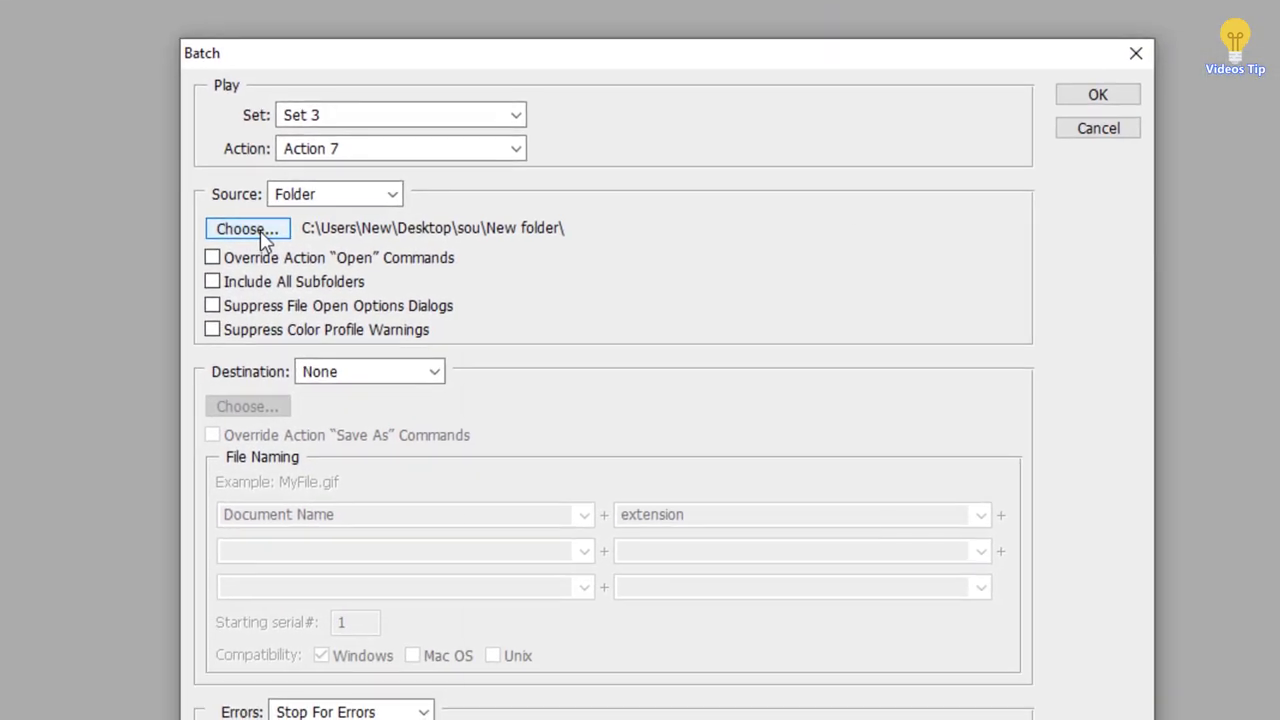
{"action": "left_click", "coordinate": [262, 232]}
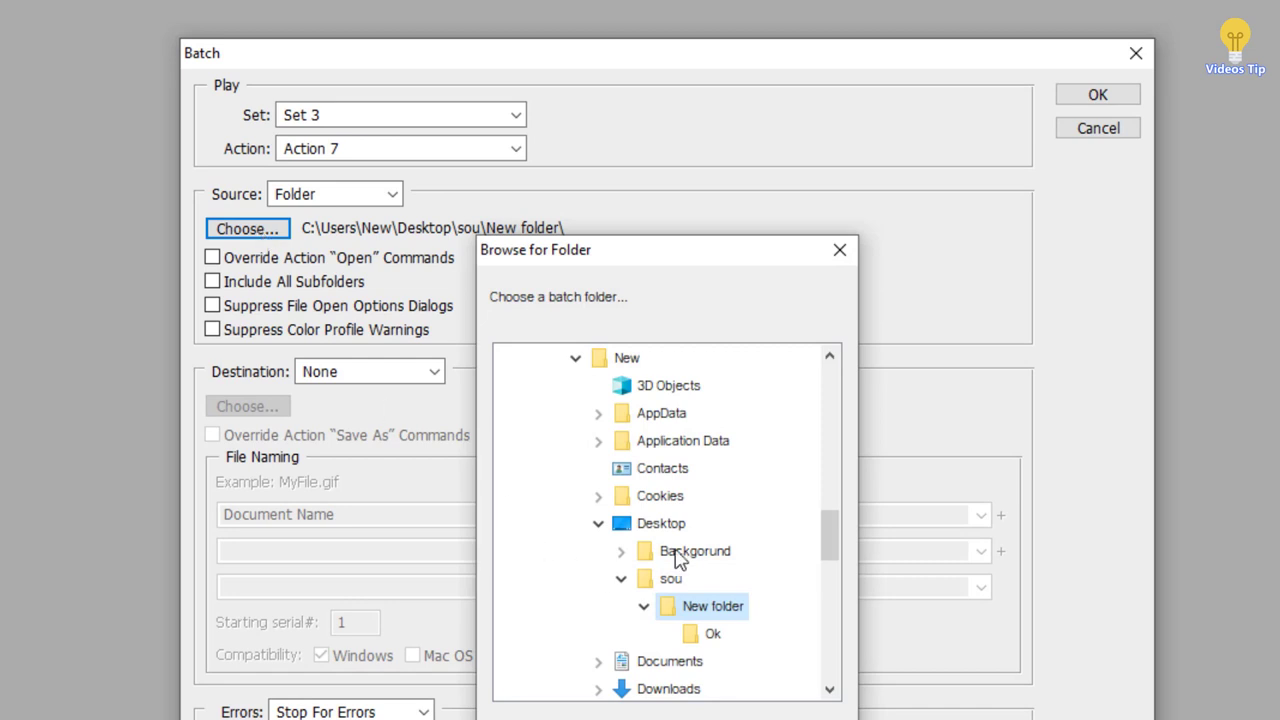
{"action": "left_click", "coordinate": [623, 581]}
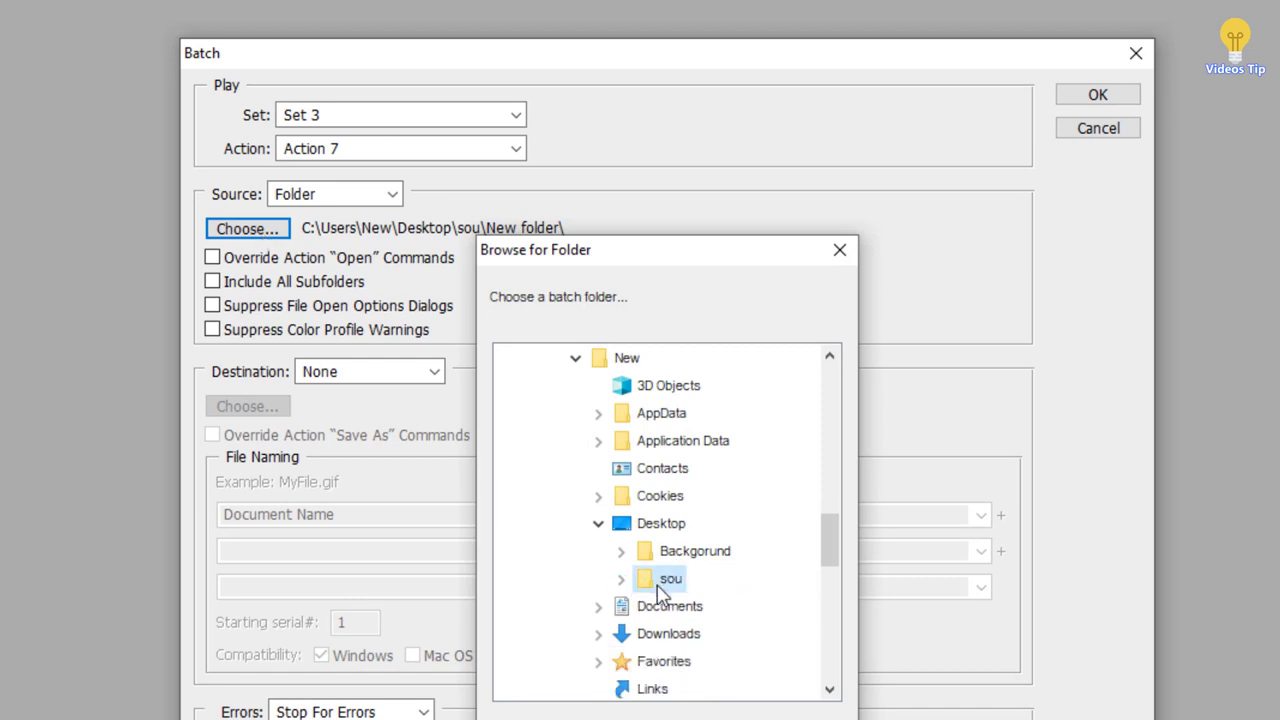
{"action": "left_click", "coordinate": [622, 581]}
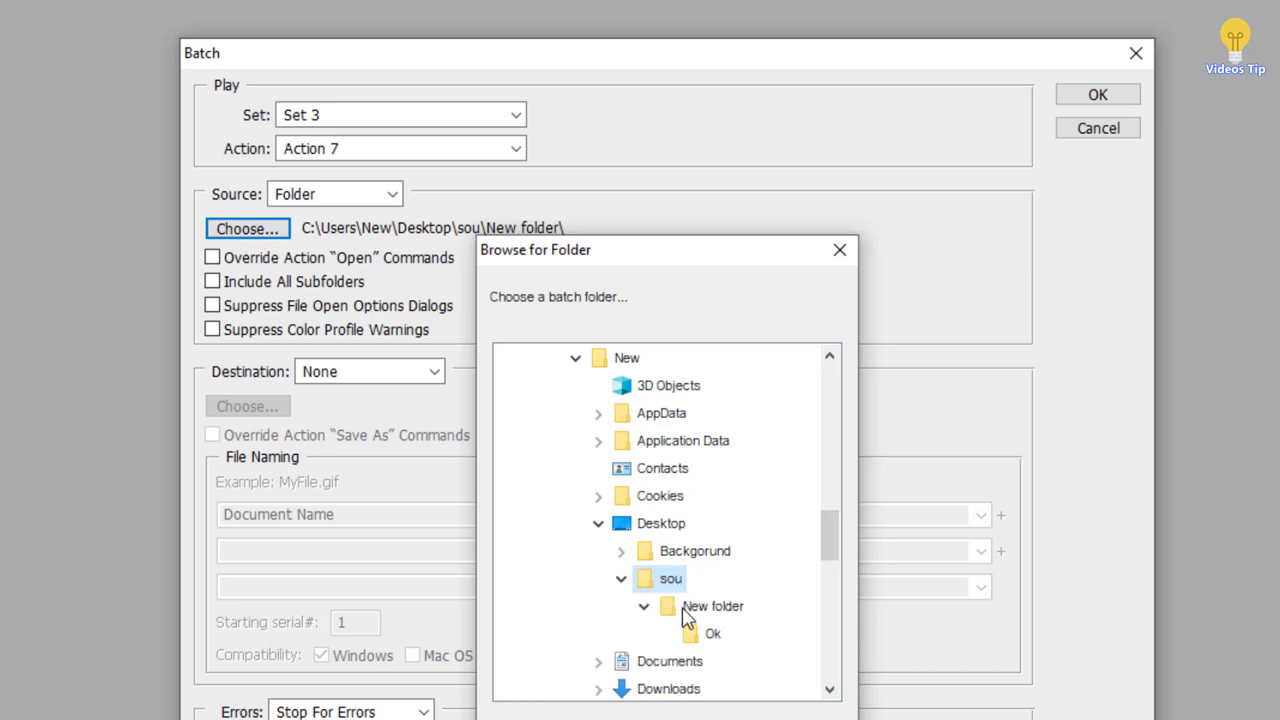
{"action": "left_click", "coordinate": [690, 608]}
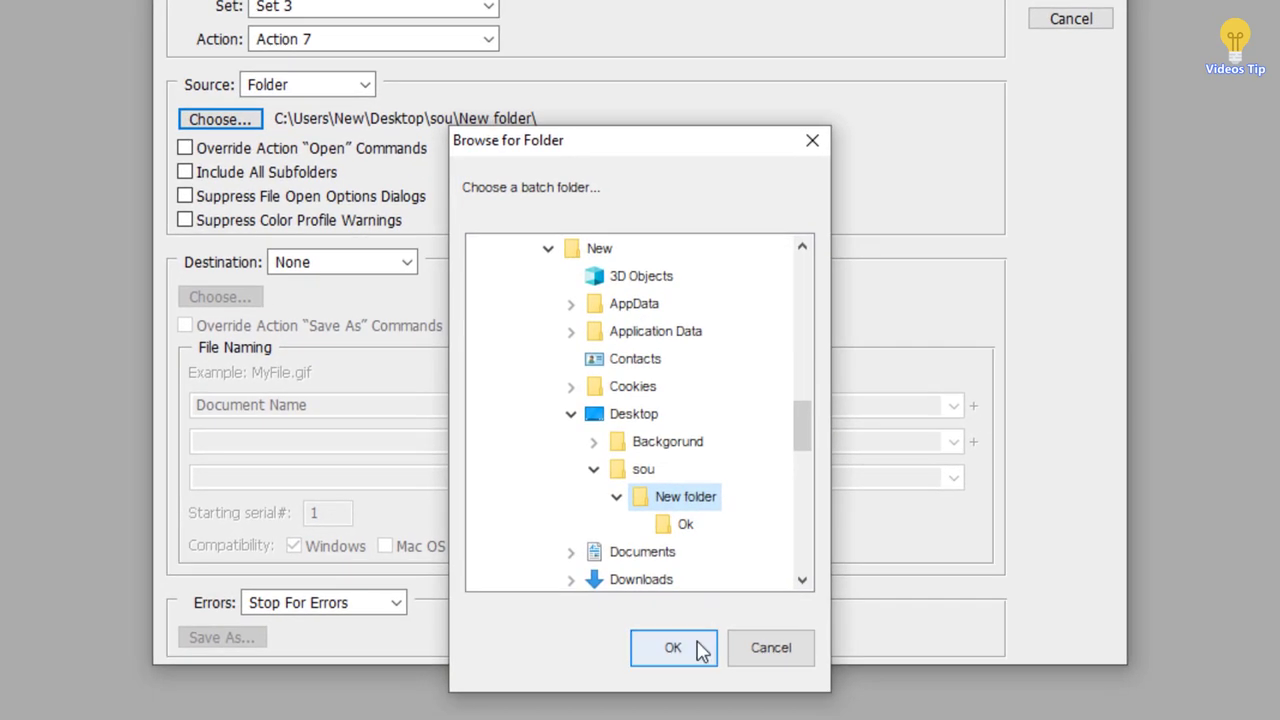
{"action": "left_click", "coordinate": [698, 650]}
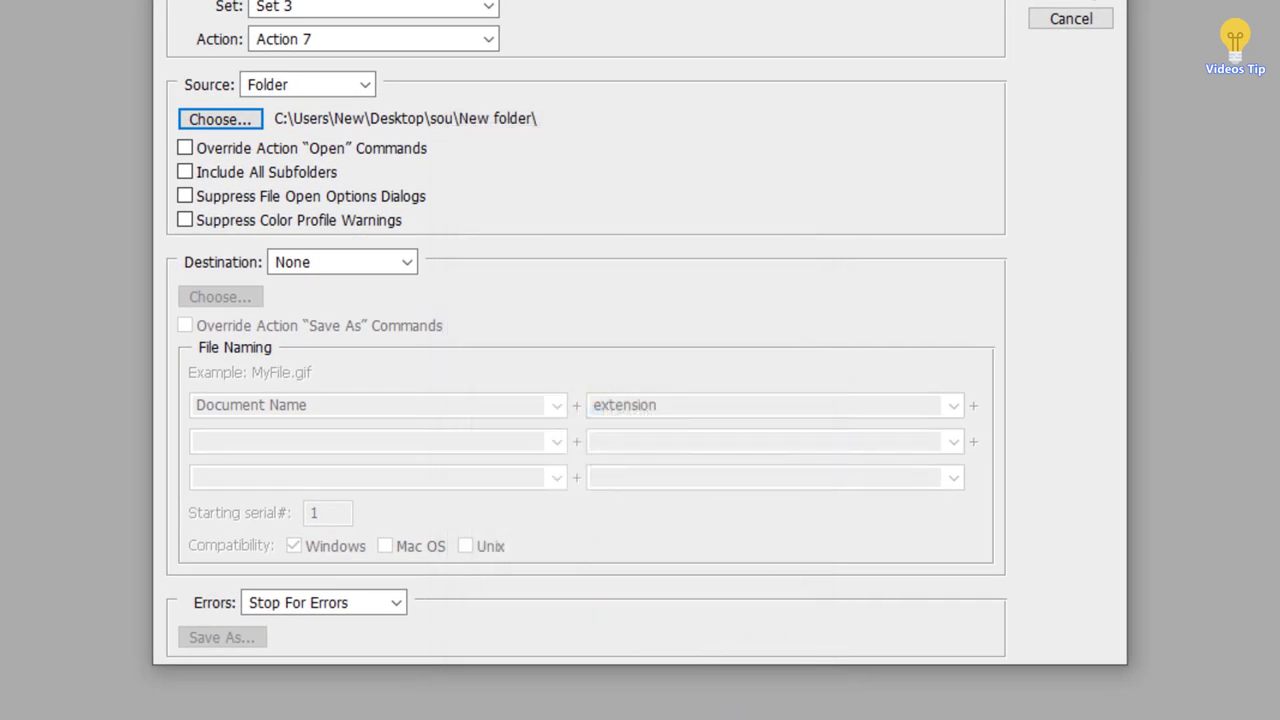
{"action": "left_click", "coordinate": [1085, 3]}
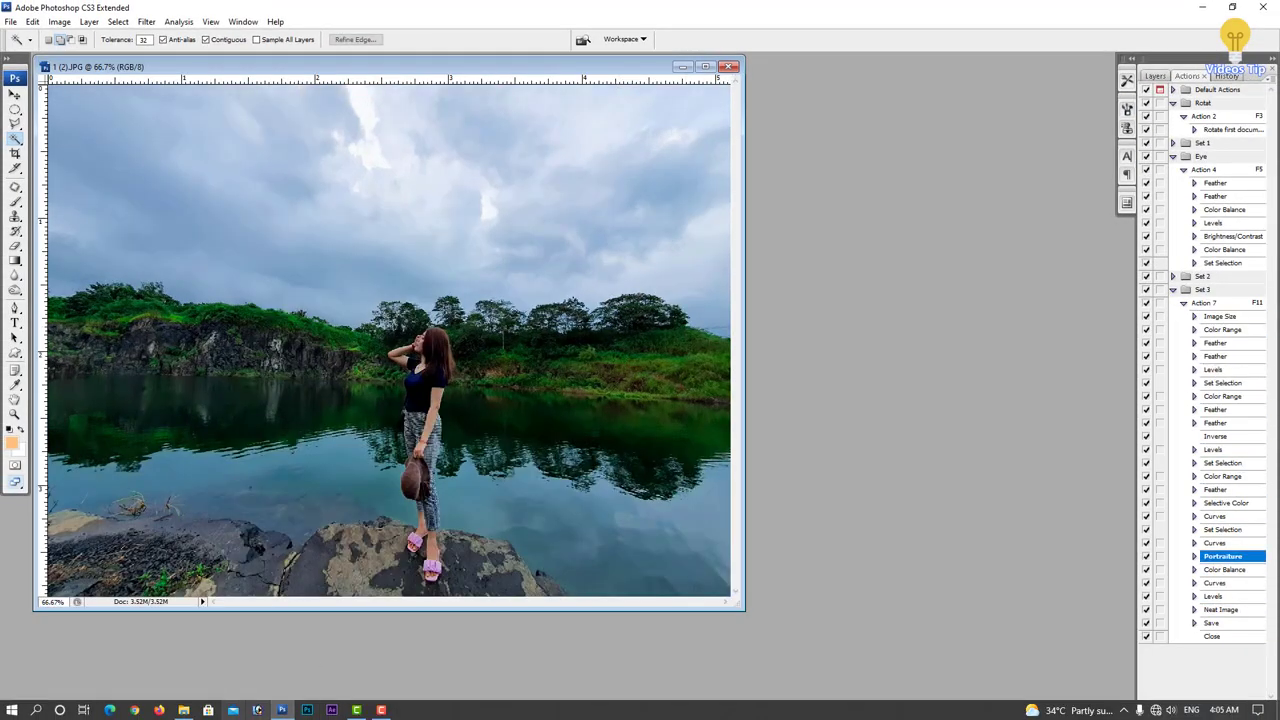
{"action": "left_click", "coordinate": [183, 710]}
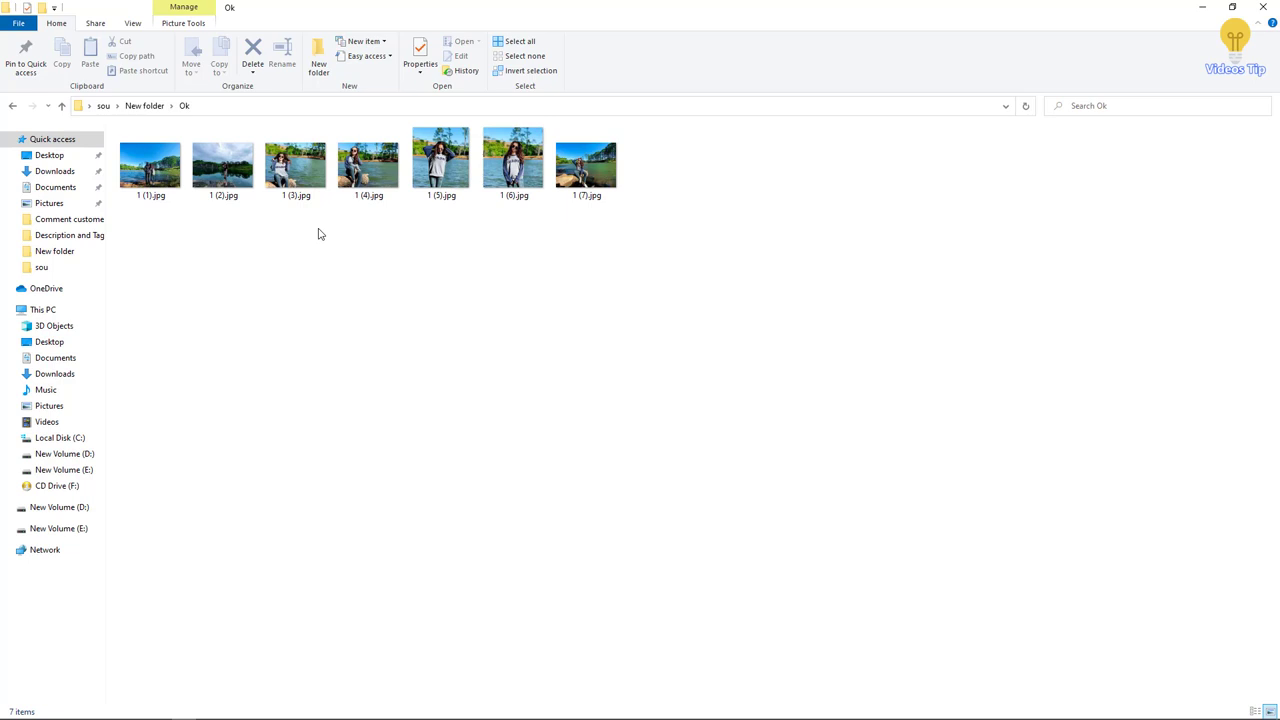
{"action": "double_click", "coordinate": [595, 180]}
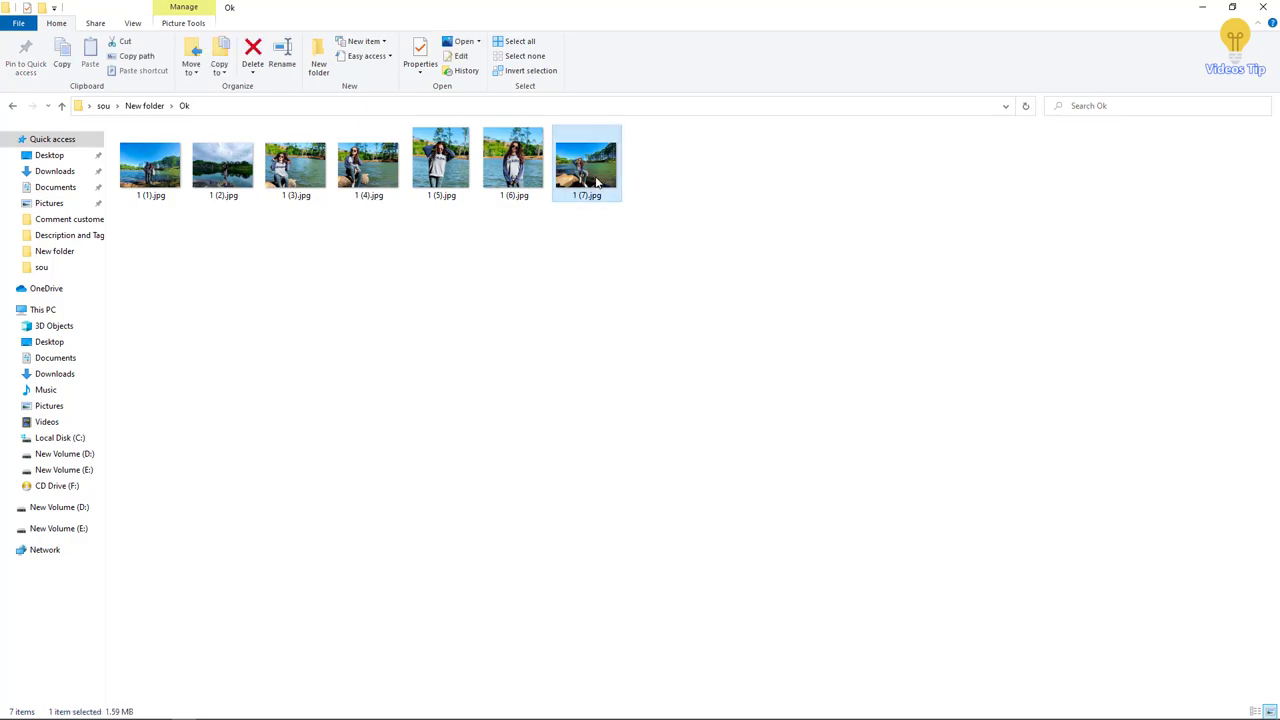
{"action": "key", "text": "Left"}
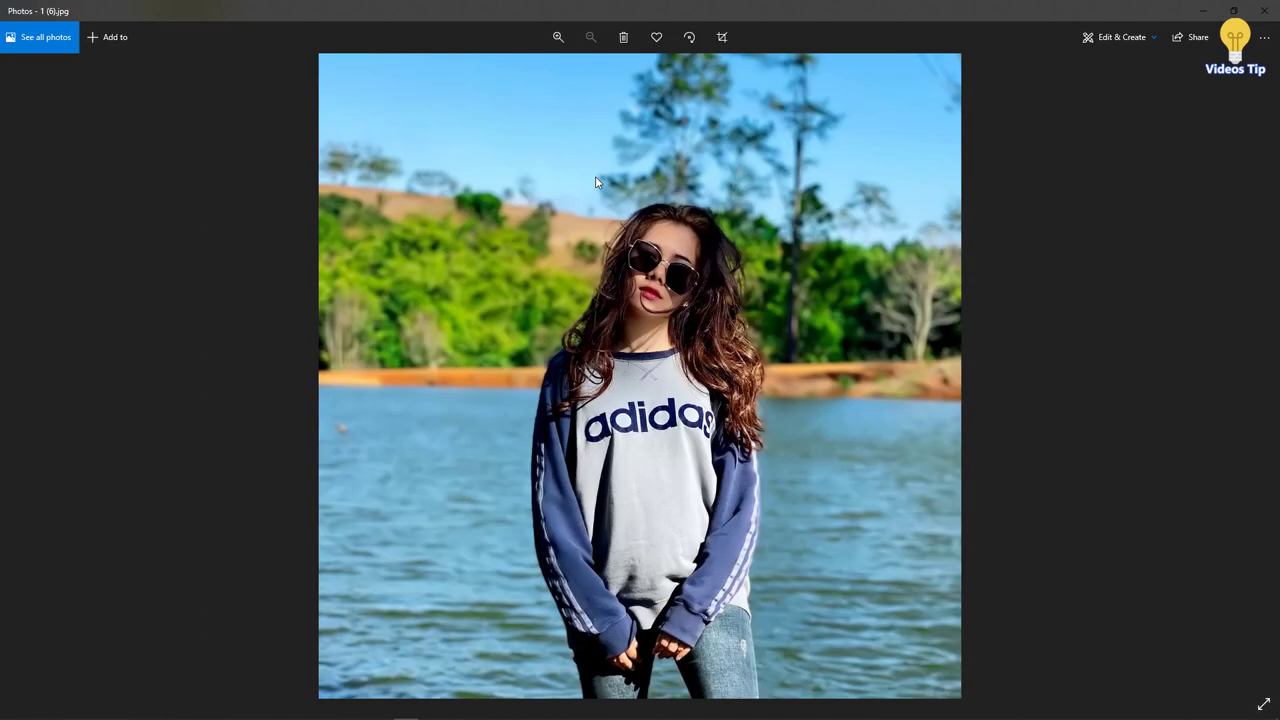
{"action": "key", "text": "Left"}
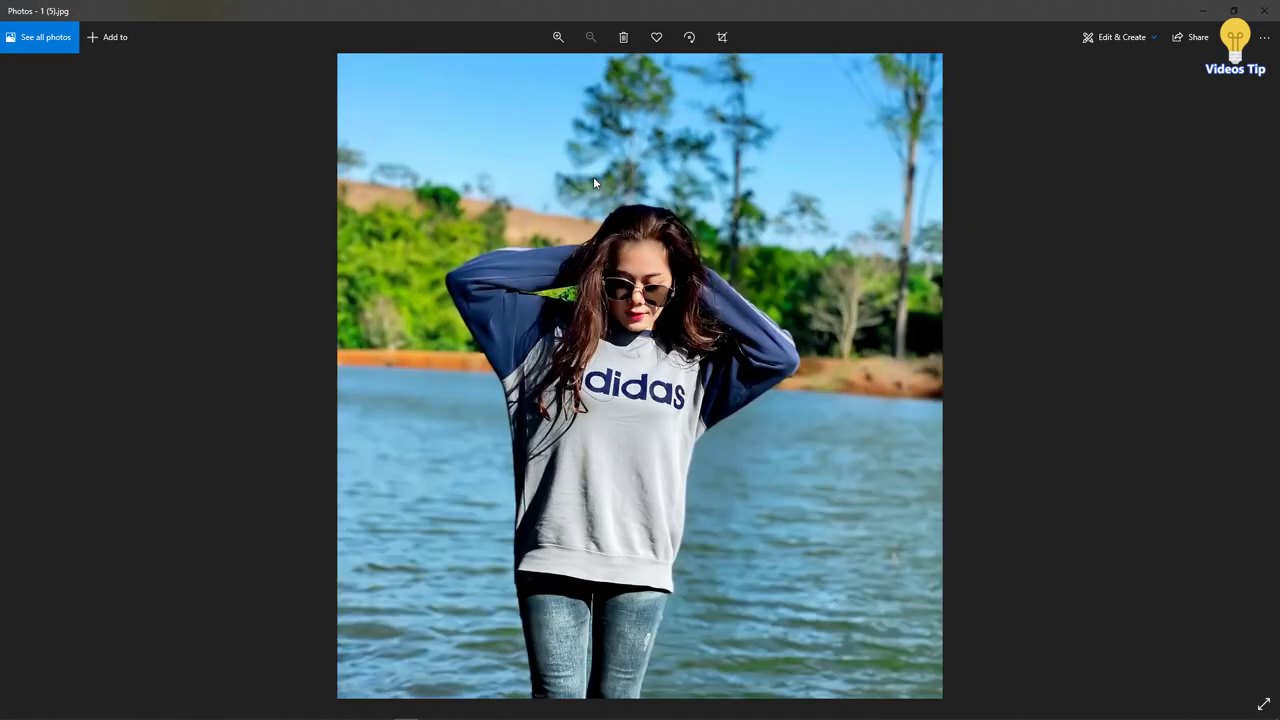
{"action": "key", "text": "Left"}
{"action": "key", "text": "Left"}
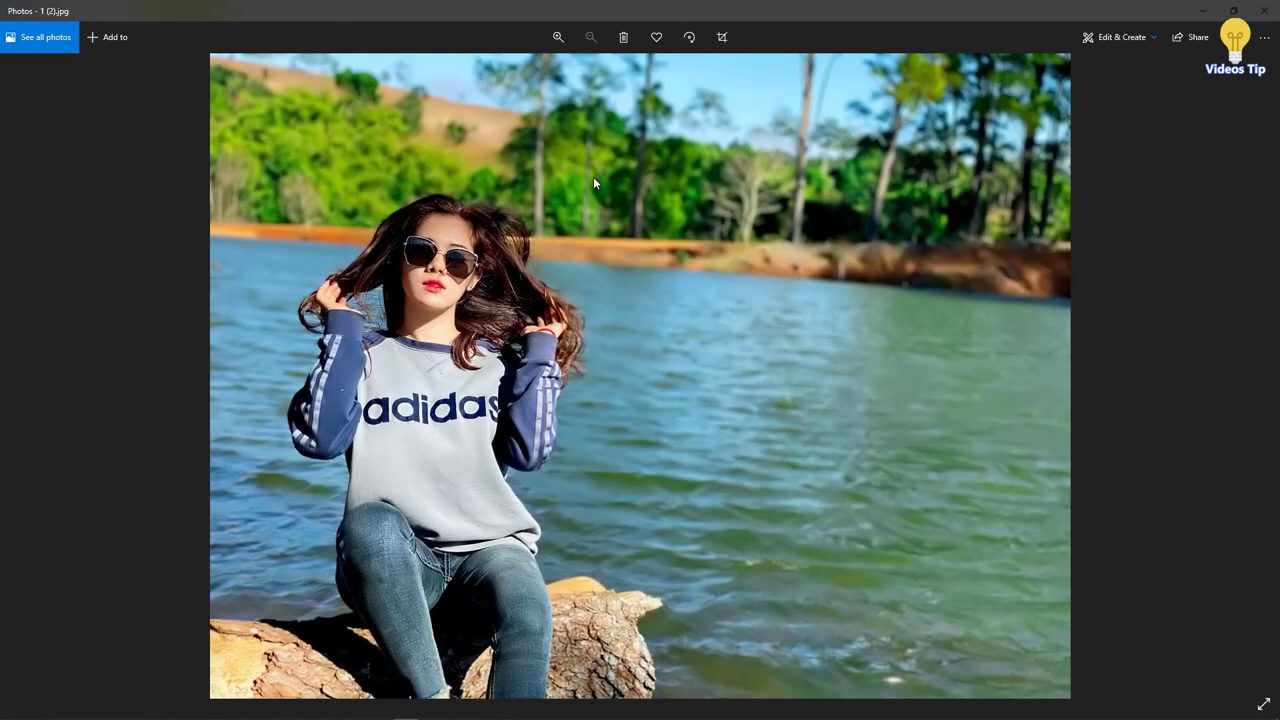
{"action": "key", "text": "Left"}
{"action": "key", "text": "Left"}
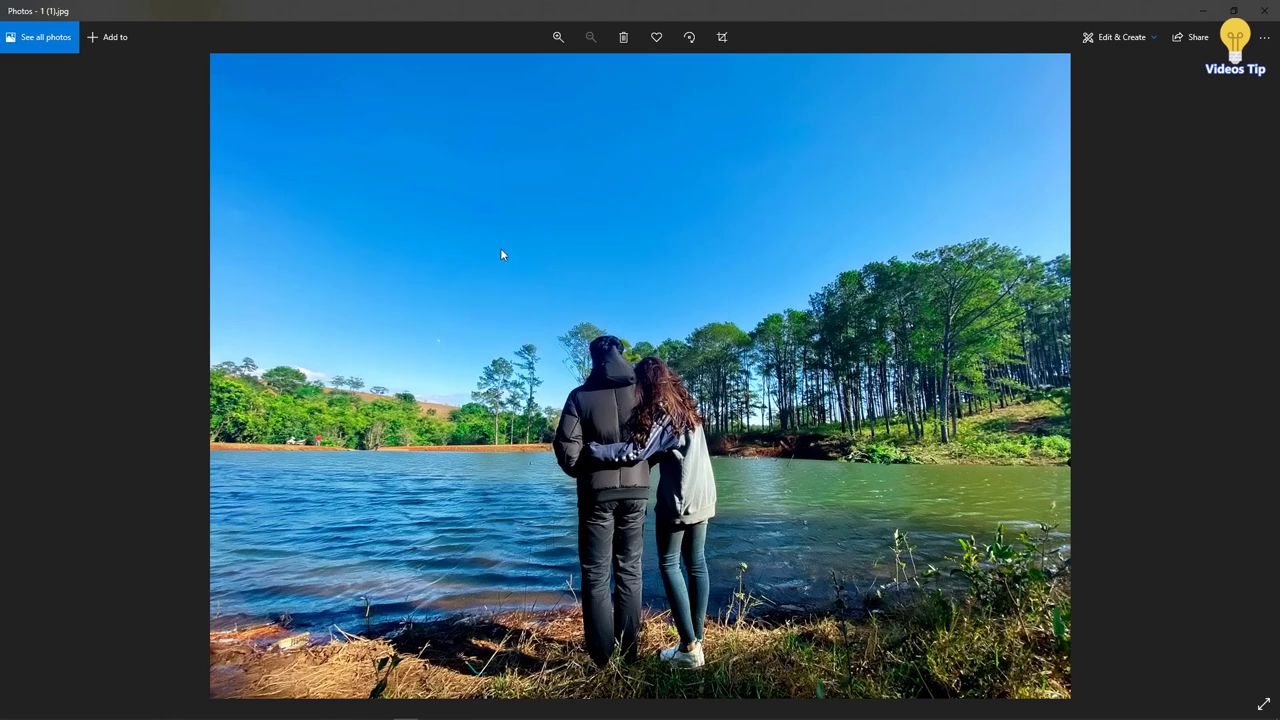
{"action": "left_click", "coordinate": [1264, 10]}
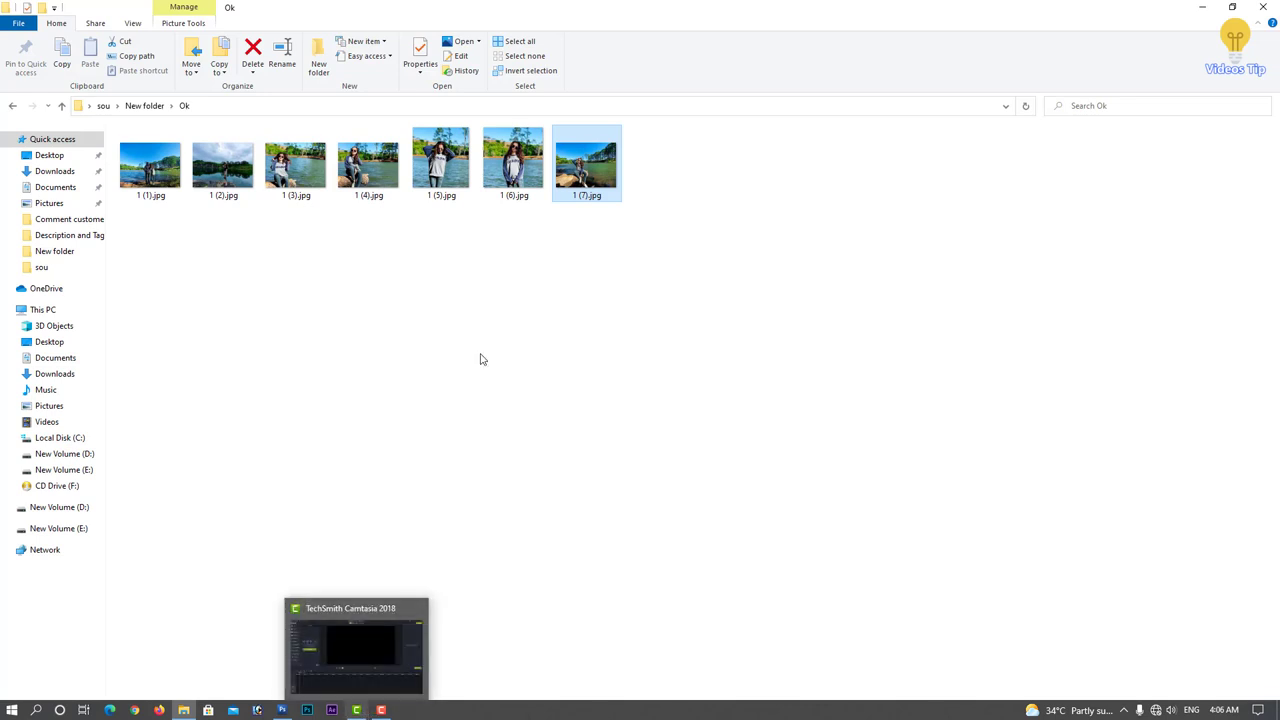
- Open all seven processed JPEGs and maximize 1 (7).jpg, fitted on screen
{"action": "mouse_move", "coordinate": [589, 238]}
{"action": "left_mouse_down"}
{"action": "mouse_move", "coordinate": [140, 182]}
{"action": "mouse_move", "coordinate": [285, 708]}
{"action": "mouse_move", "coordinate": [433, 407]}
{"action": "left_mouse_up"}
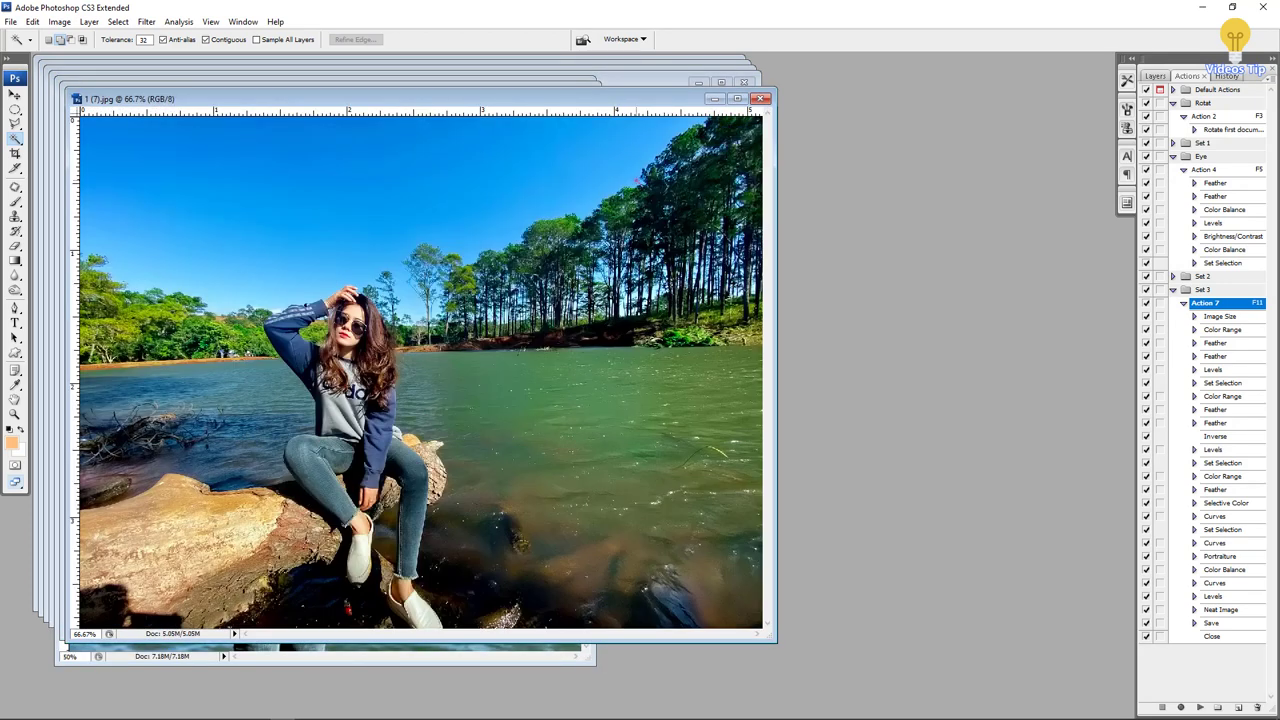
{"action": "left_click", "coordinate": [737, 98]}
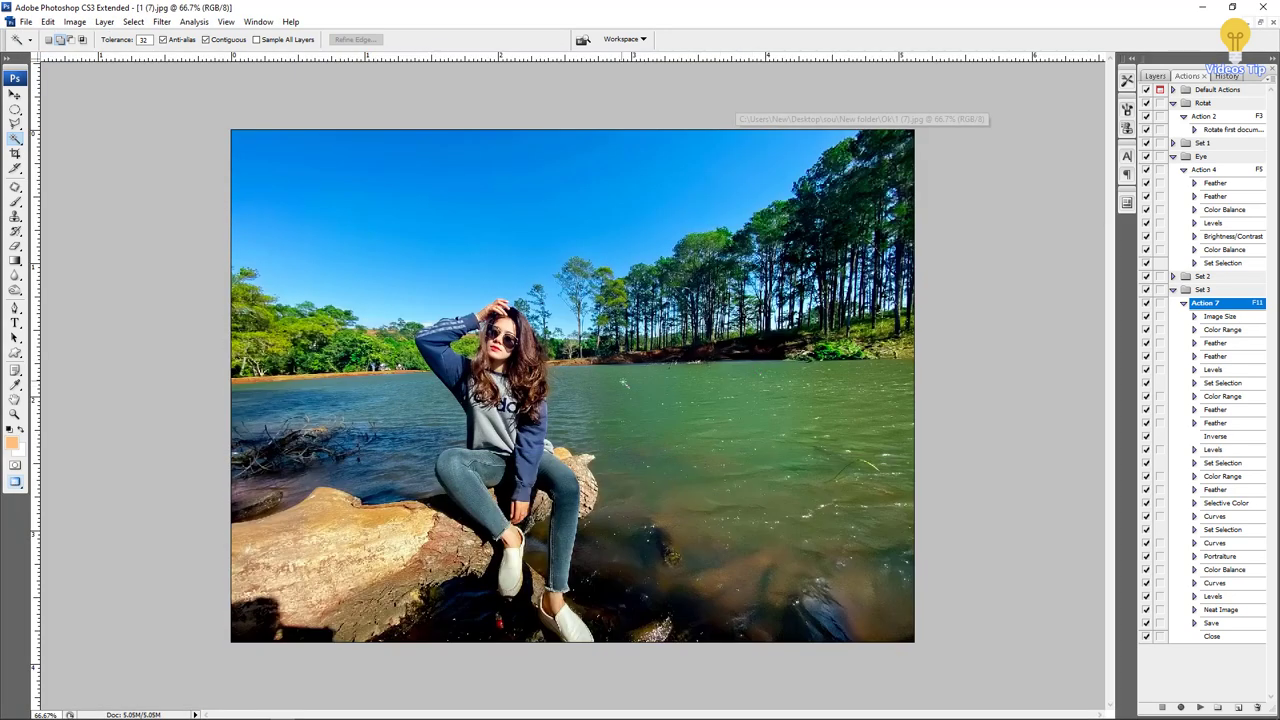
{"action": "key", "text": "ctrl+0"}
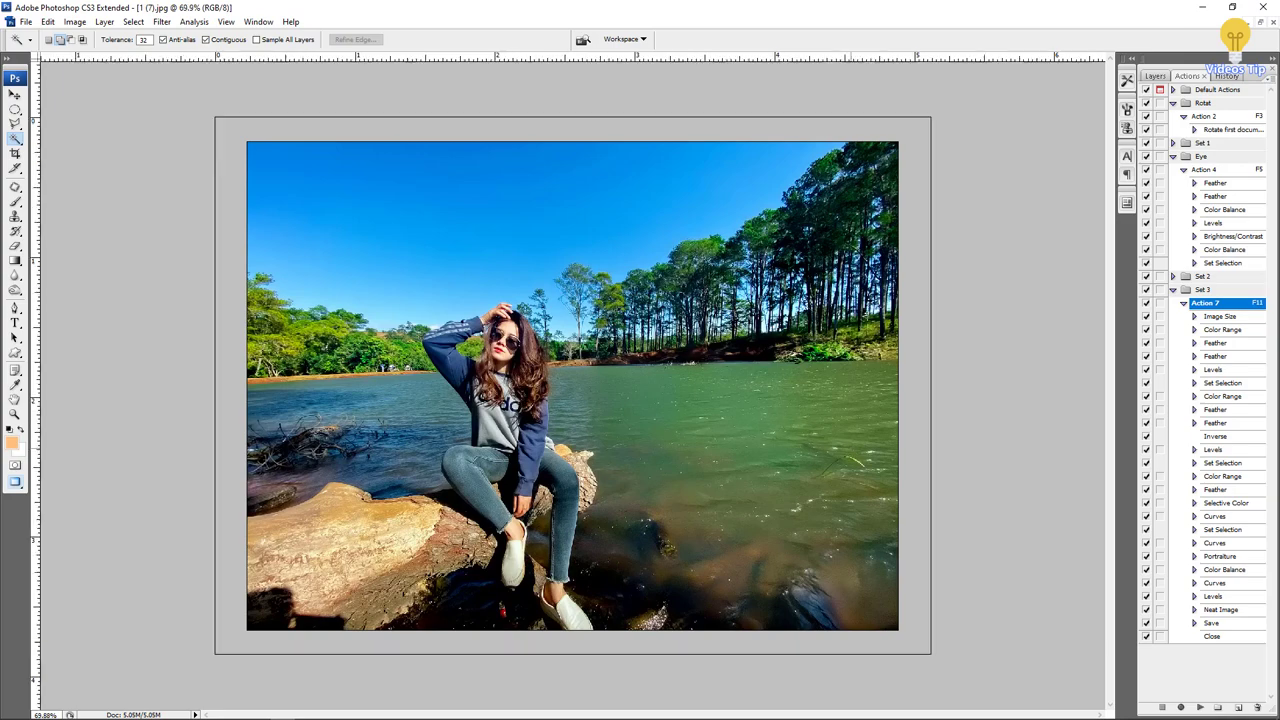
{"action": "scroll", "coordinate": [572, 385], "scroll_direction": "up", "scroll_amount": 2}
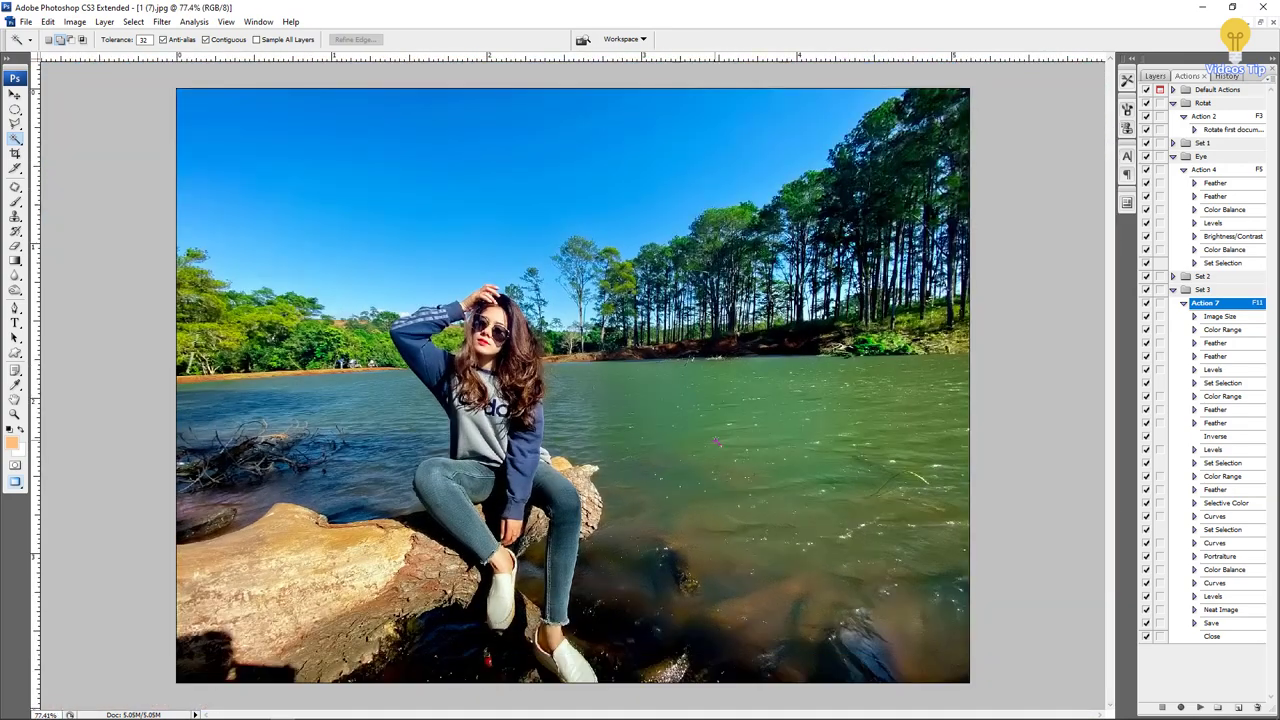
- Magic Wand-select the green, near-girl, lower brownish and left blue water, then feather it
{"action": "left_click", "coordinate": [716, 441]}
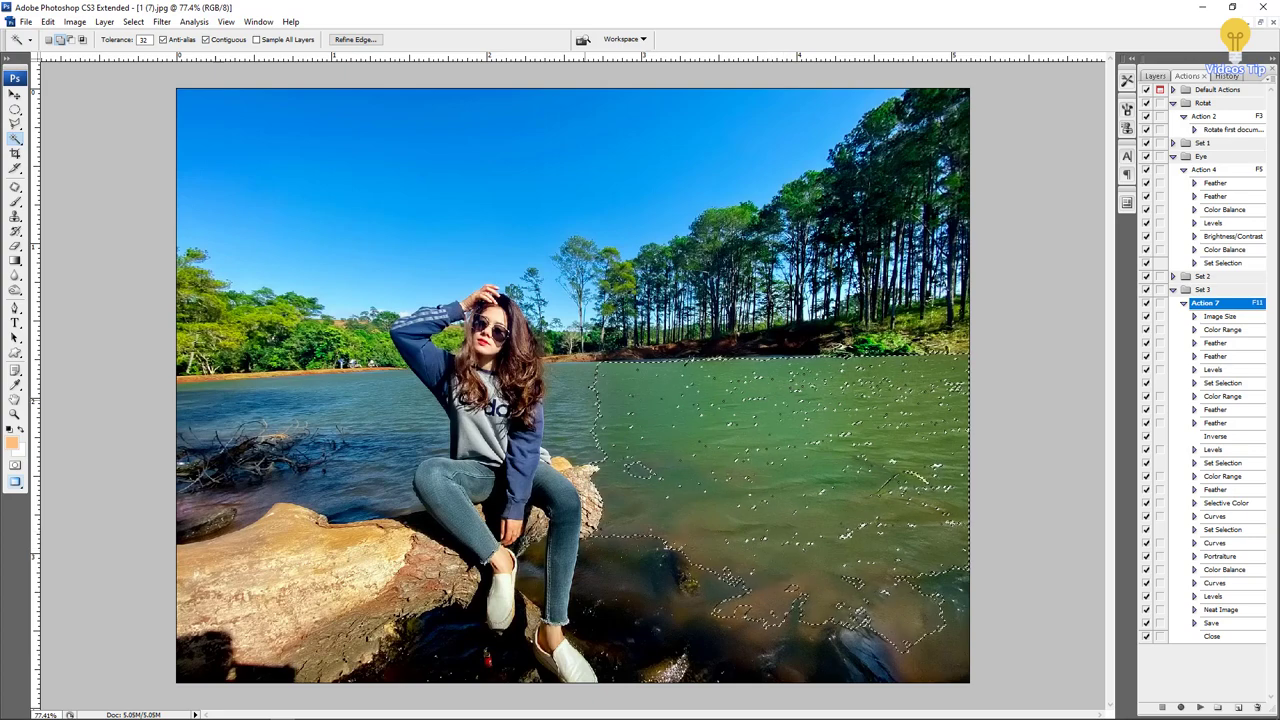
{"action": "left_click", "coordinate": [747, 412], "text": "shift"}
{"action": "left_click", "coordinate": [800, 600], "text": "shift"}
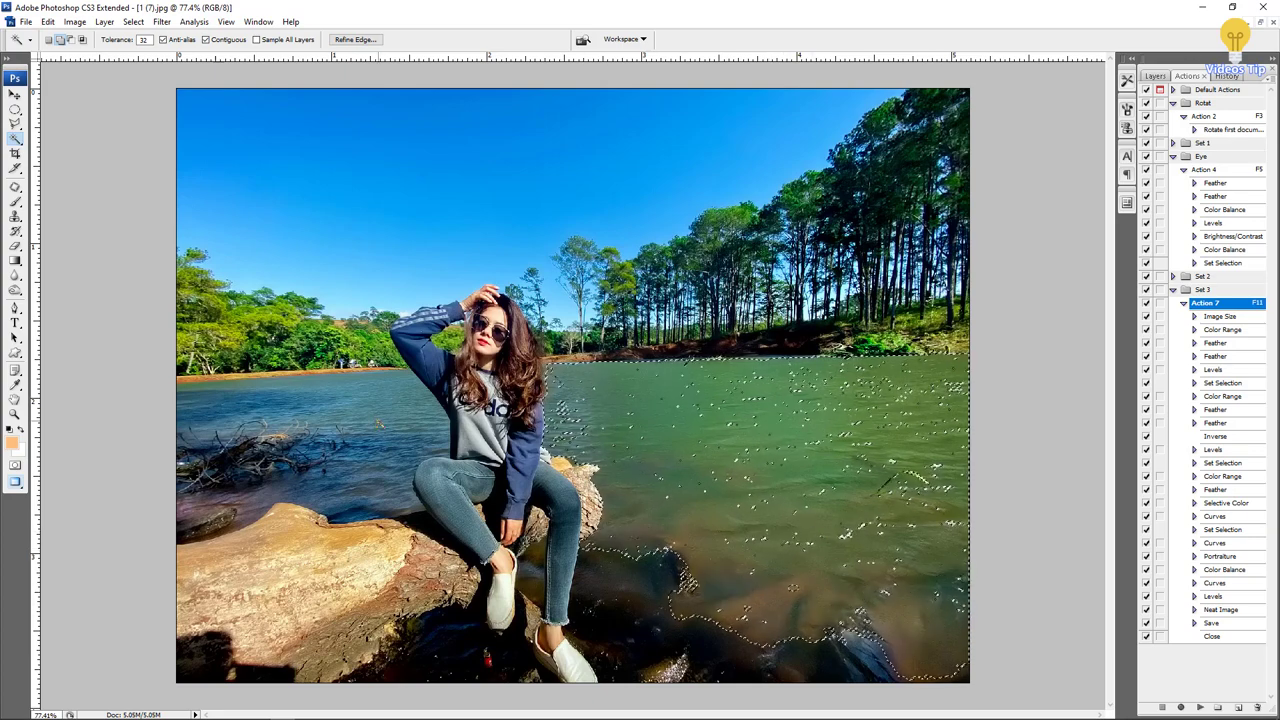
{"action": "left_click", "coordinate": [368, 432], "text": "shift"}
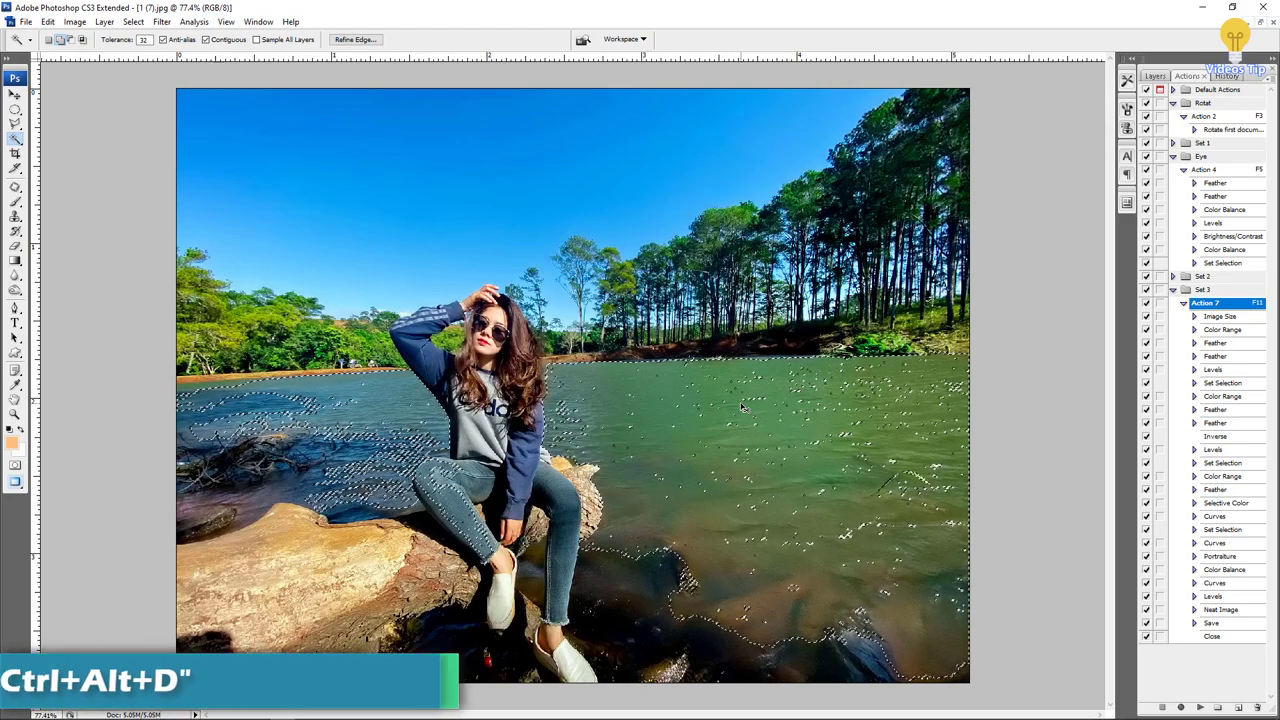
{"action": "key", "text": "ctrl+alt+d"}
{"action": "key", "text": "Return"}
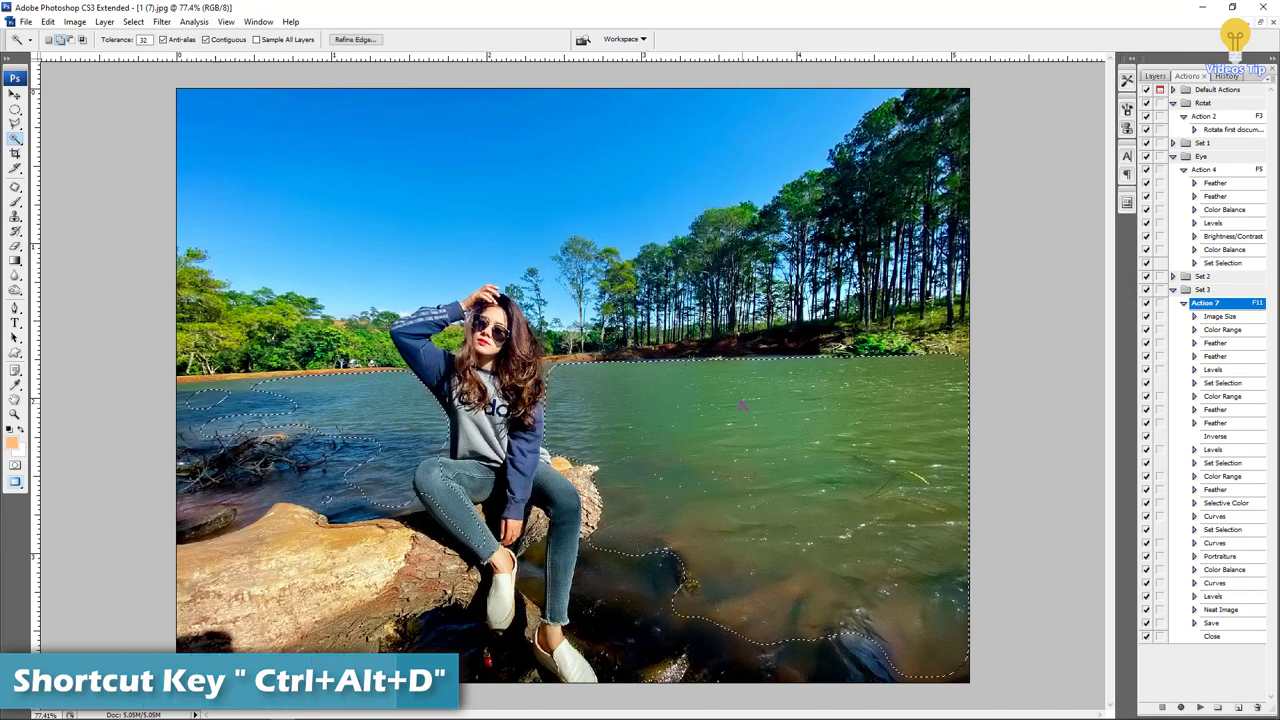
- Lower the water's saturation to -28 in Hue/Saturation, checking the Preview before confirming
{"action": "key", "text": "ctrl+u"}
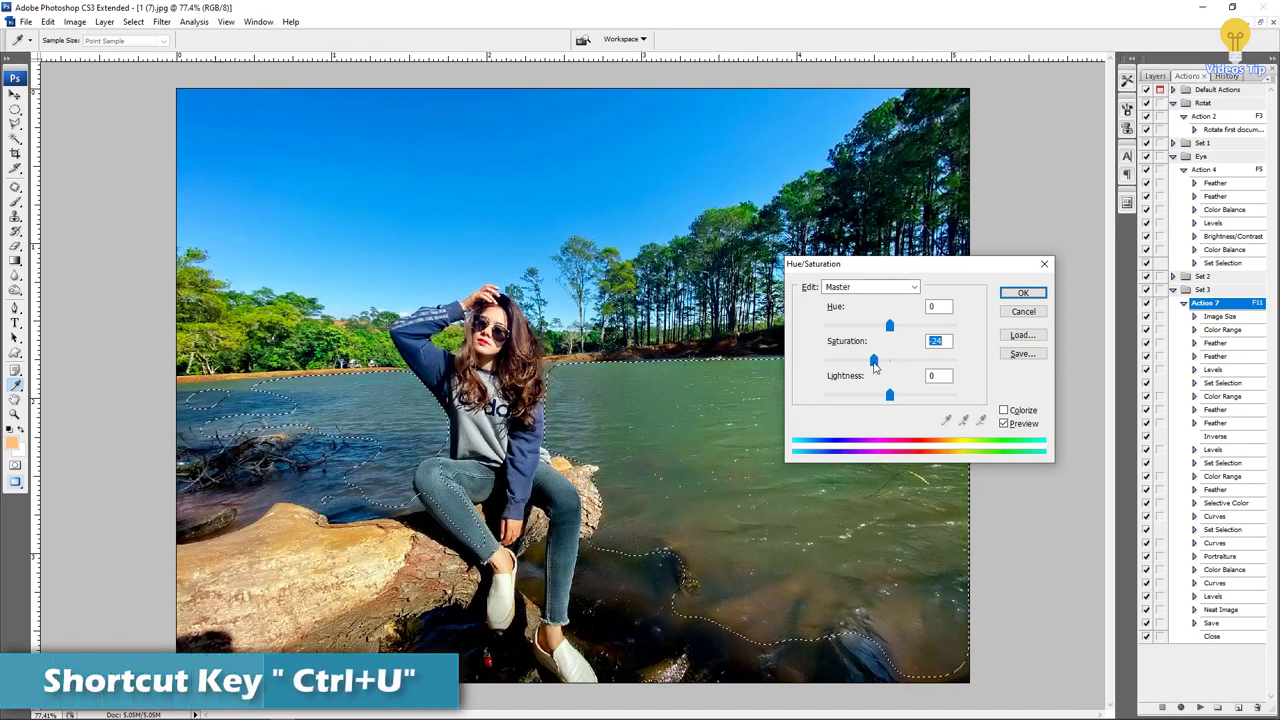
{"action": "left_click_drag", "start_coordinate": [874, 367], "coordinate": [872, 368]}
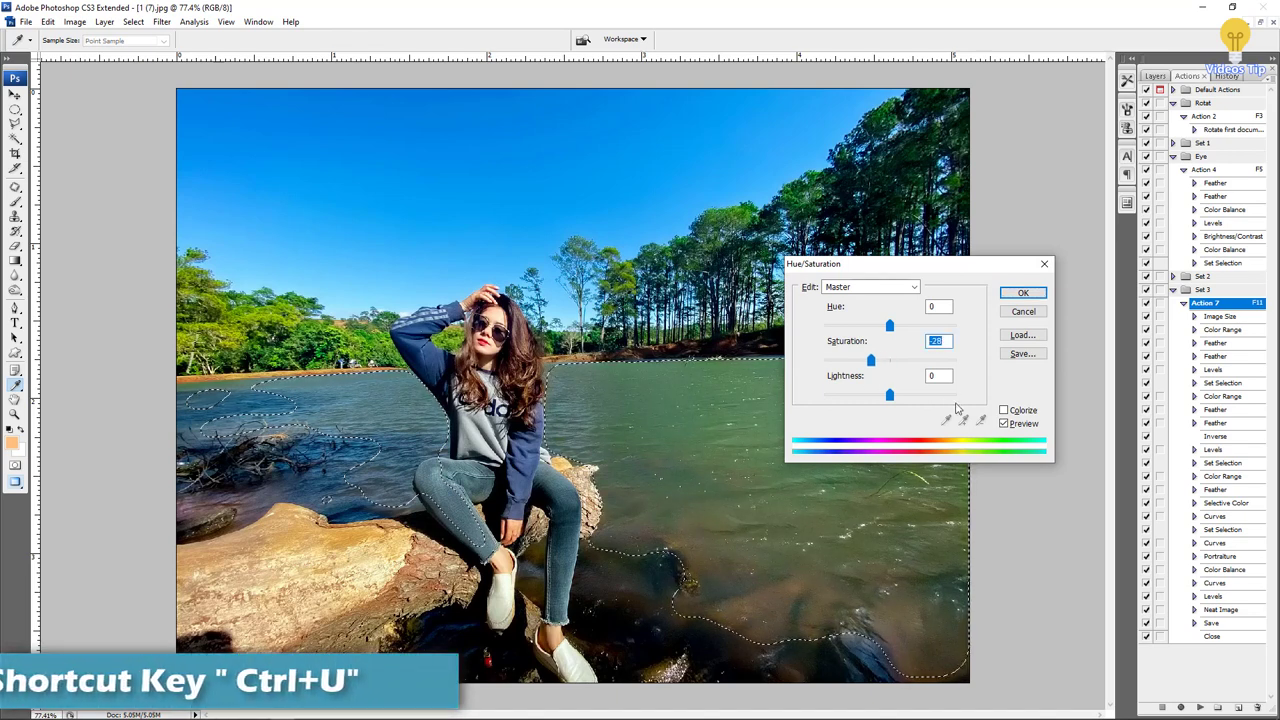
{"action": "left_click", "coordinate": [1005, 424]}
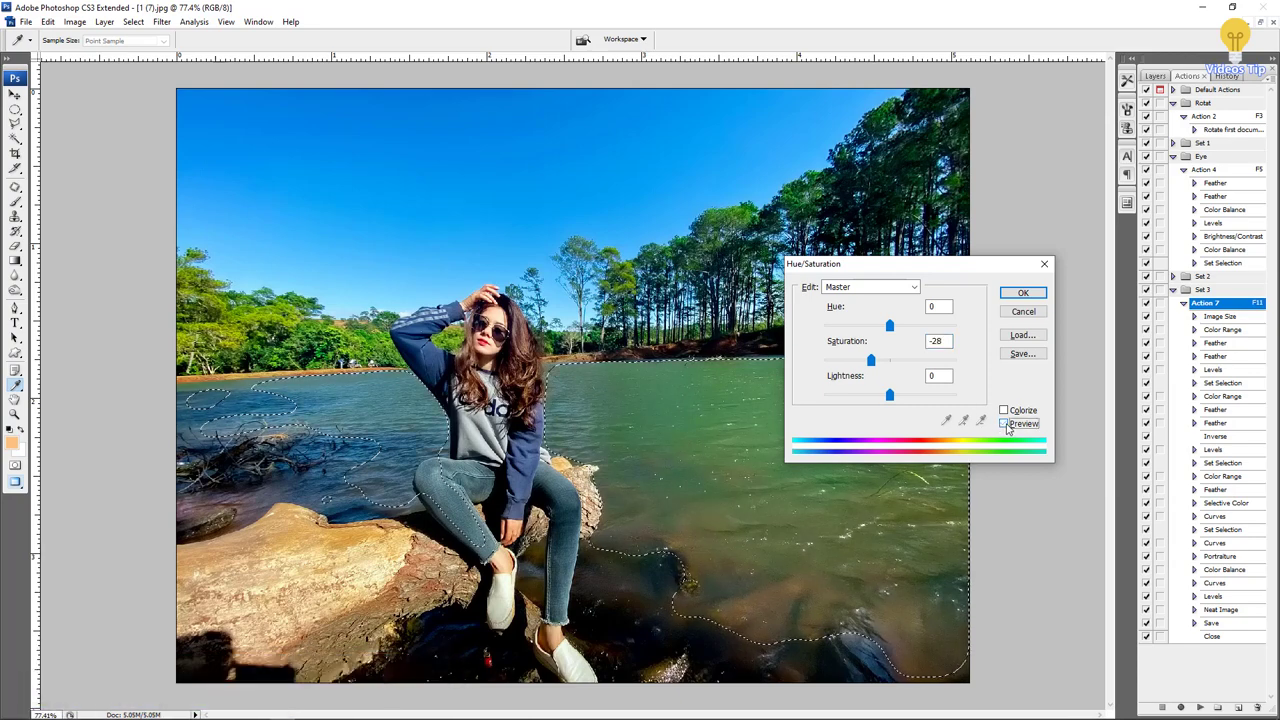
{"action": "left_click", "coordinate": [1005, 424]}
{"action": "left_click", "coordinate": [1004, 314]}
{"action": "key", "text": "w"}
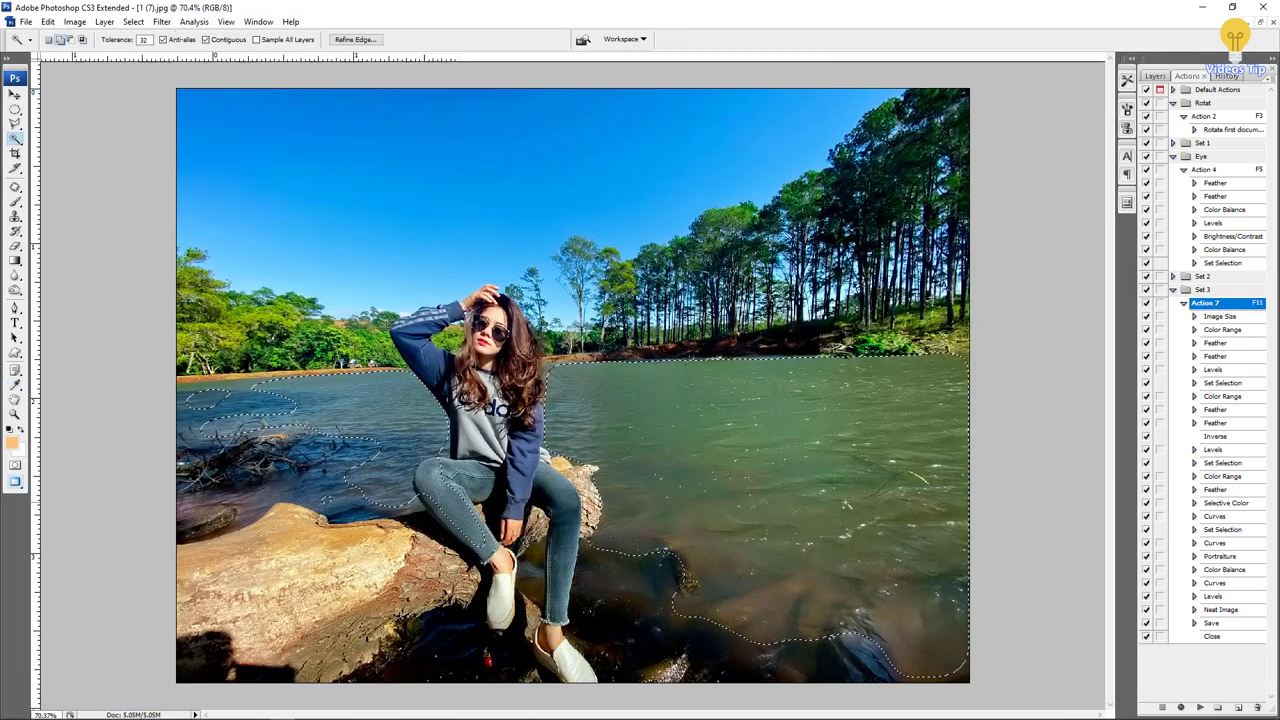
{"action": "key", "text": "ctrl+minus"}
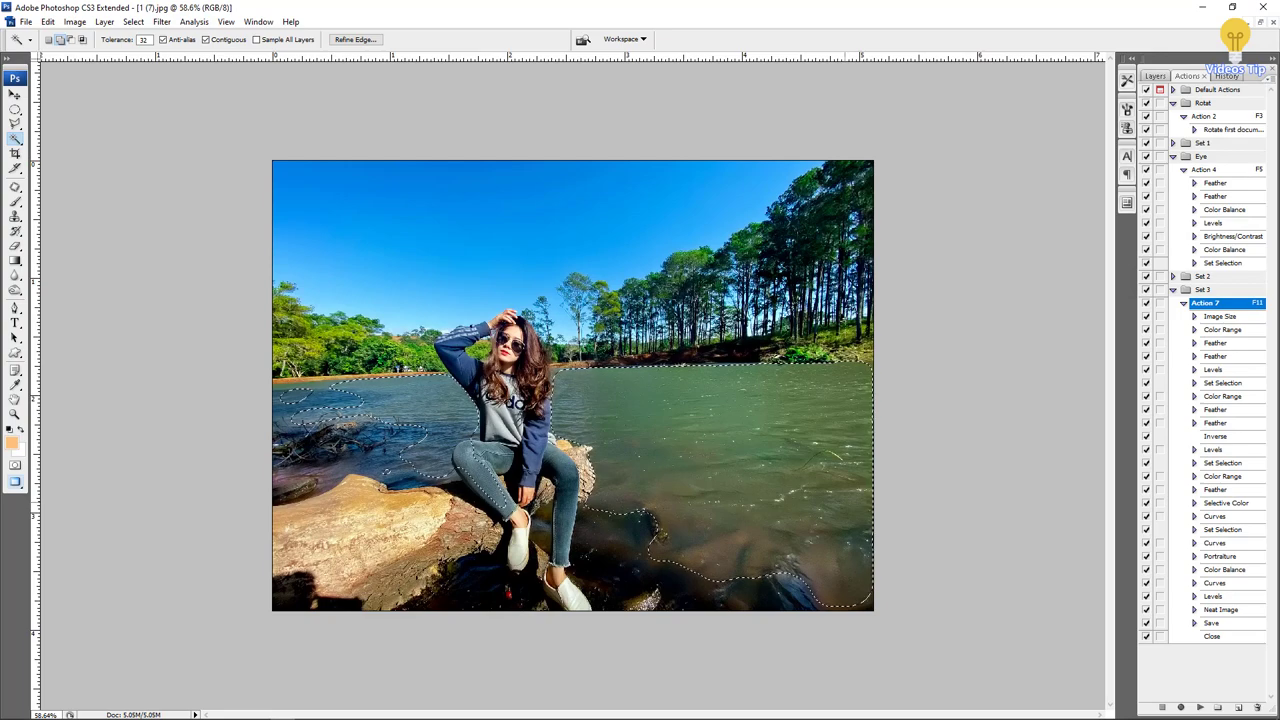
- Deselect the water and close the edited 1 (7).jpg document
{"action": "key", "text": "ctrl+d"}
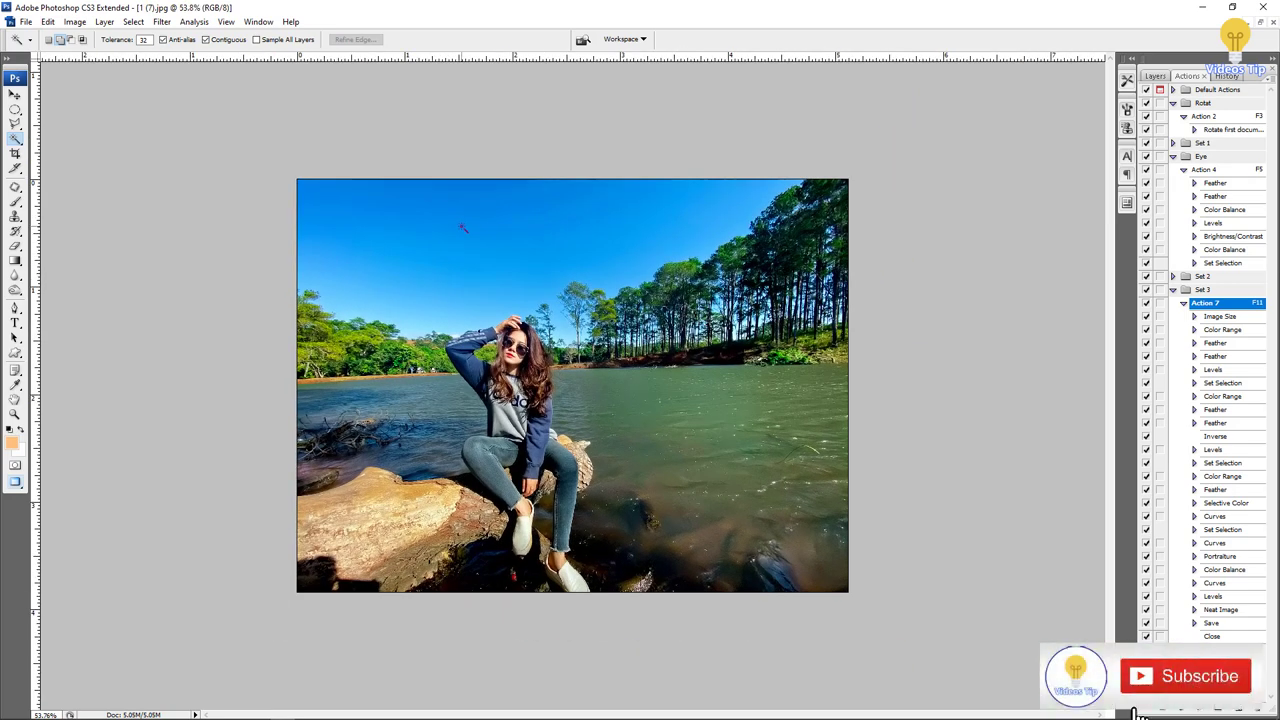
{"action": "left_click", "coordinate": [611, 280]}
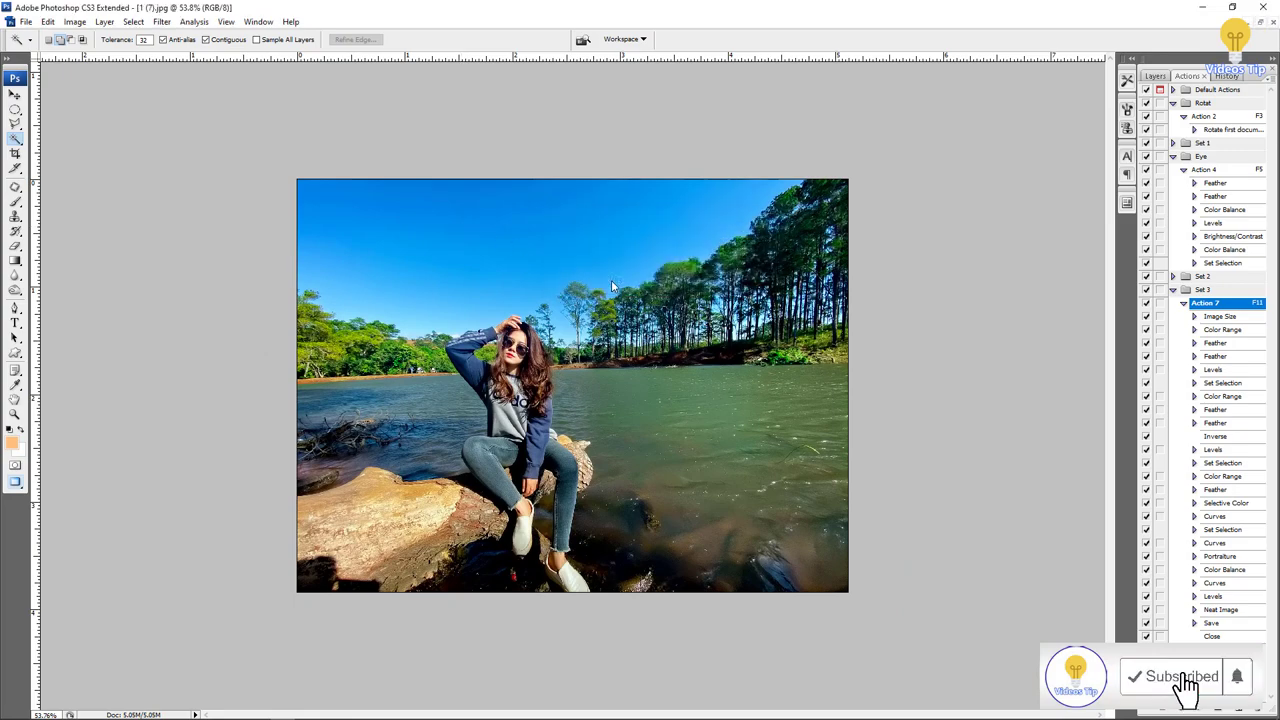
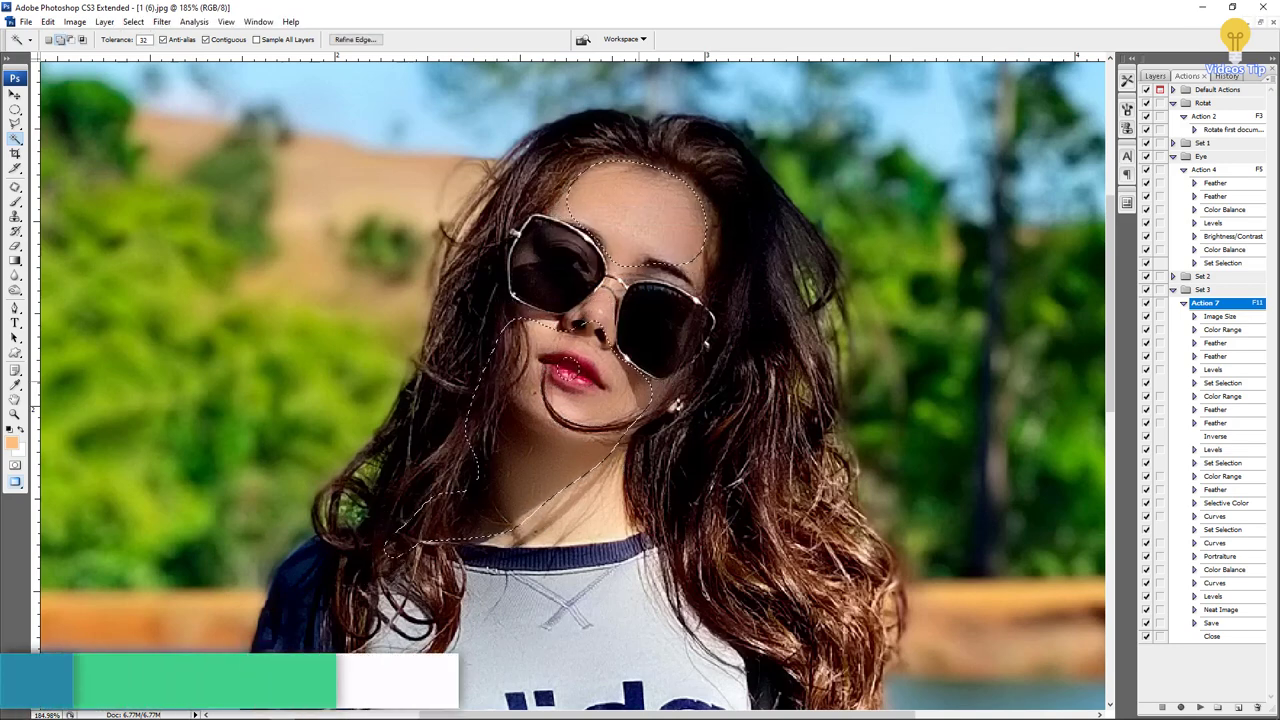
- Brighten the girl's face and neck with a Curves lift from input 180 to output 199
{"action": "key", "text": "ctrl+m"}
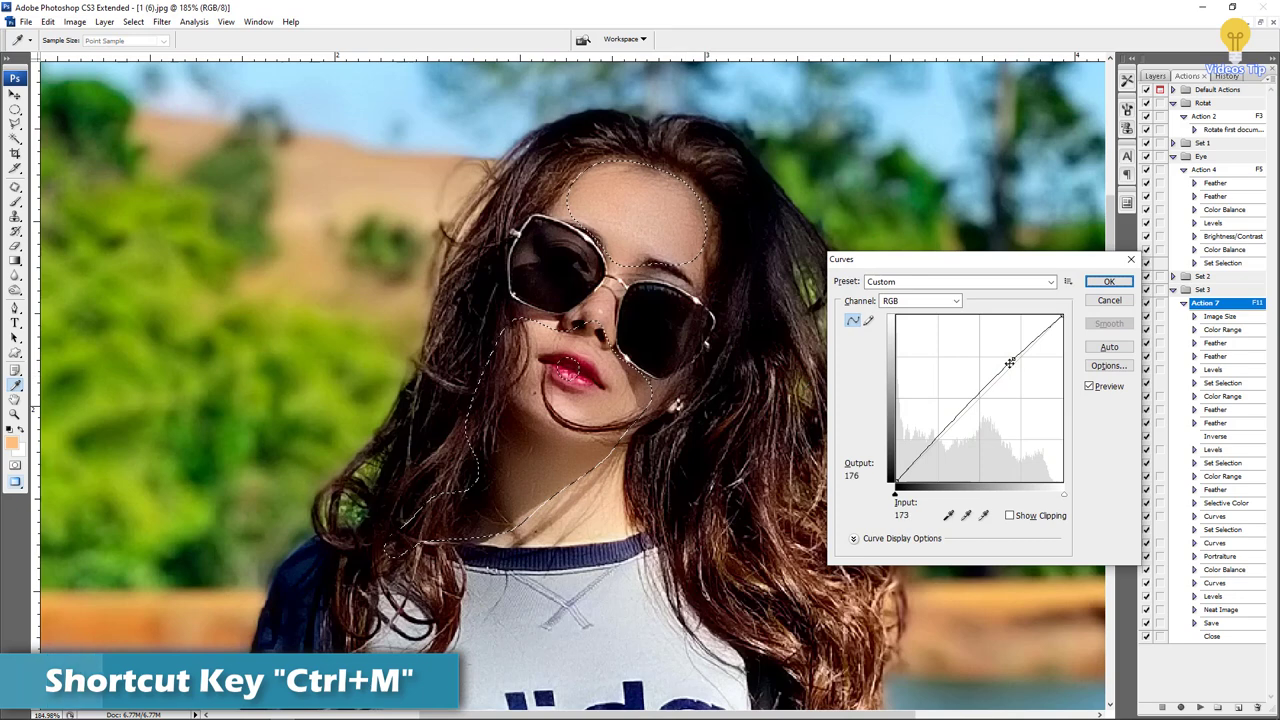
{"action": "left_click_drag", "start_coordinate": [1013, 358], "coordinate": [1013, 350]}
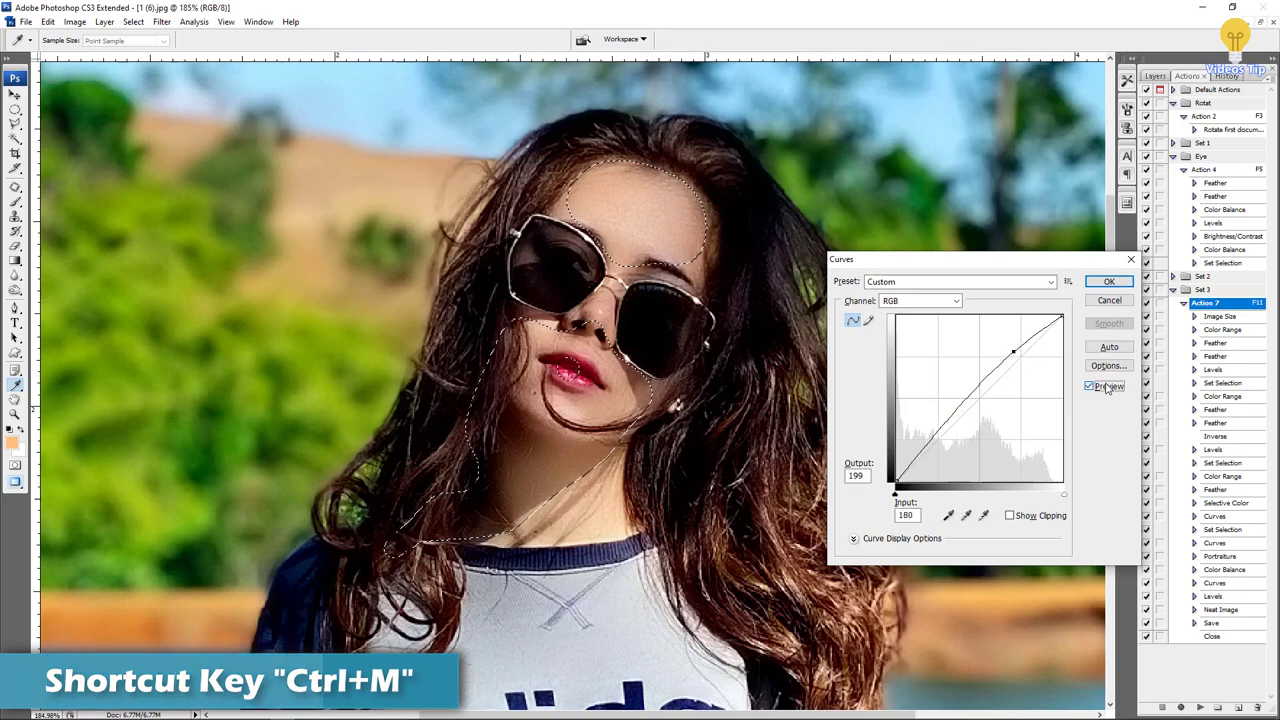
{"action": "left_click", "coordinate": [1090, 386]}
{"action": "left_click", "coordinate": [1090, 386]}
{"action": "left_click", "coordinate": [1090, 386]}
{"action": "left_click", "coordinate": [1106, 389]}
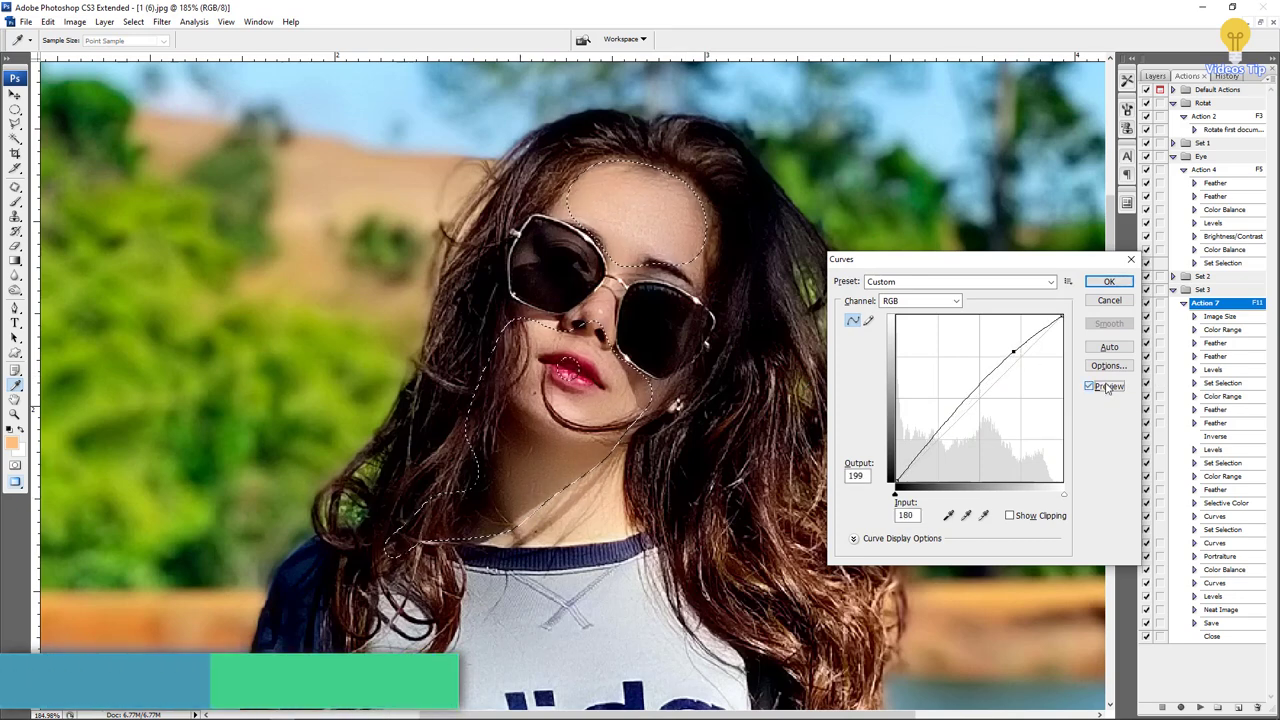
{"action": "left_click", "coordinate": [1106, 389]}
{"action": "left_click", "coordinate": [1106, 389]}
{"action": "left_click", "coordinate": [1109, 282]}
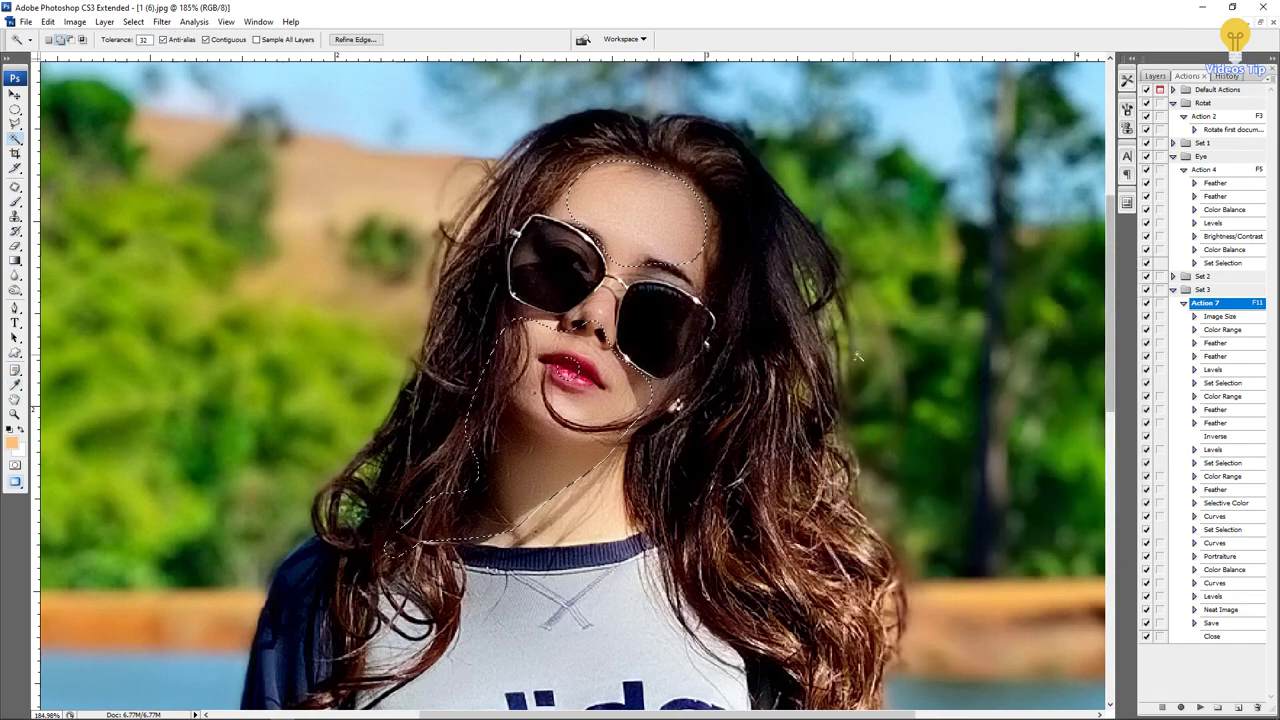
{"action": "key", "text": "ctrl+0"}
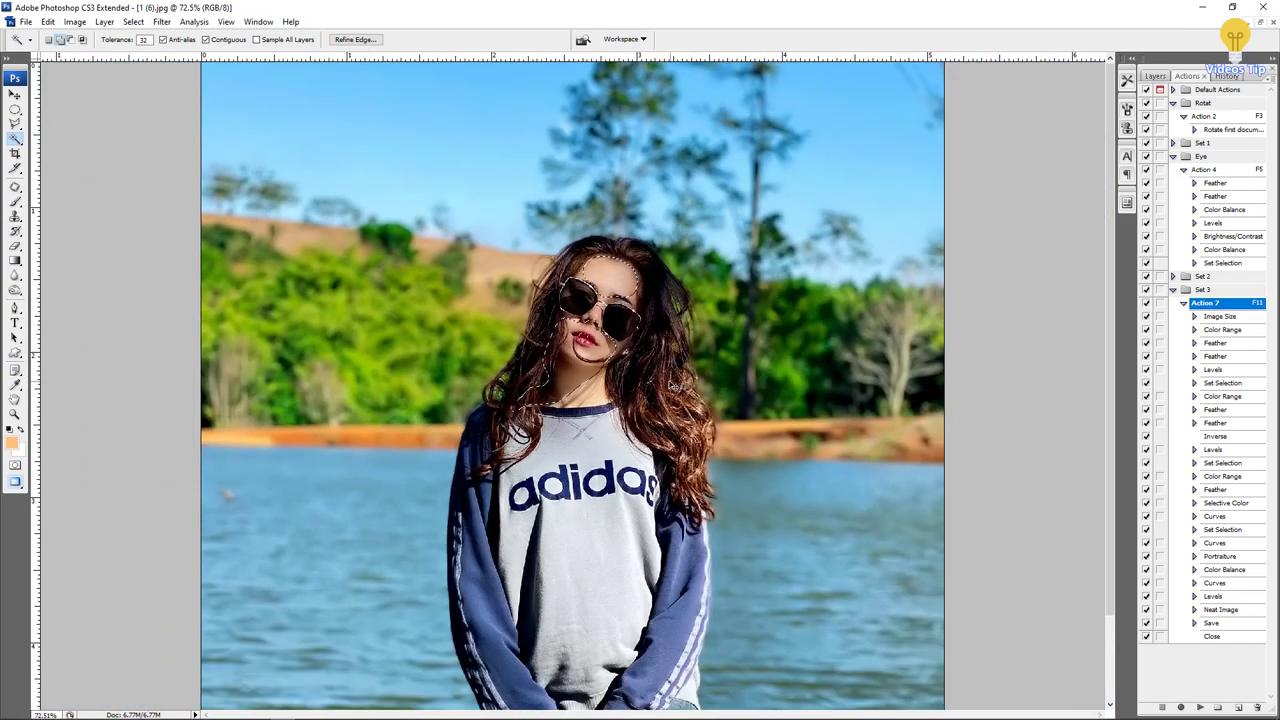
- Zoom out and apply Hue/Saturation with Saturation +10 to the whole photo
{"action": "key", "text": "ctrl+minus"}
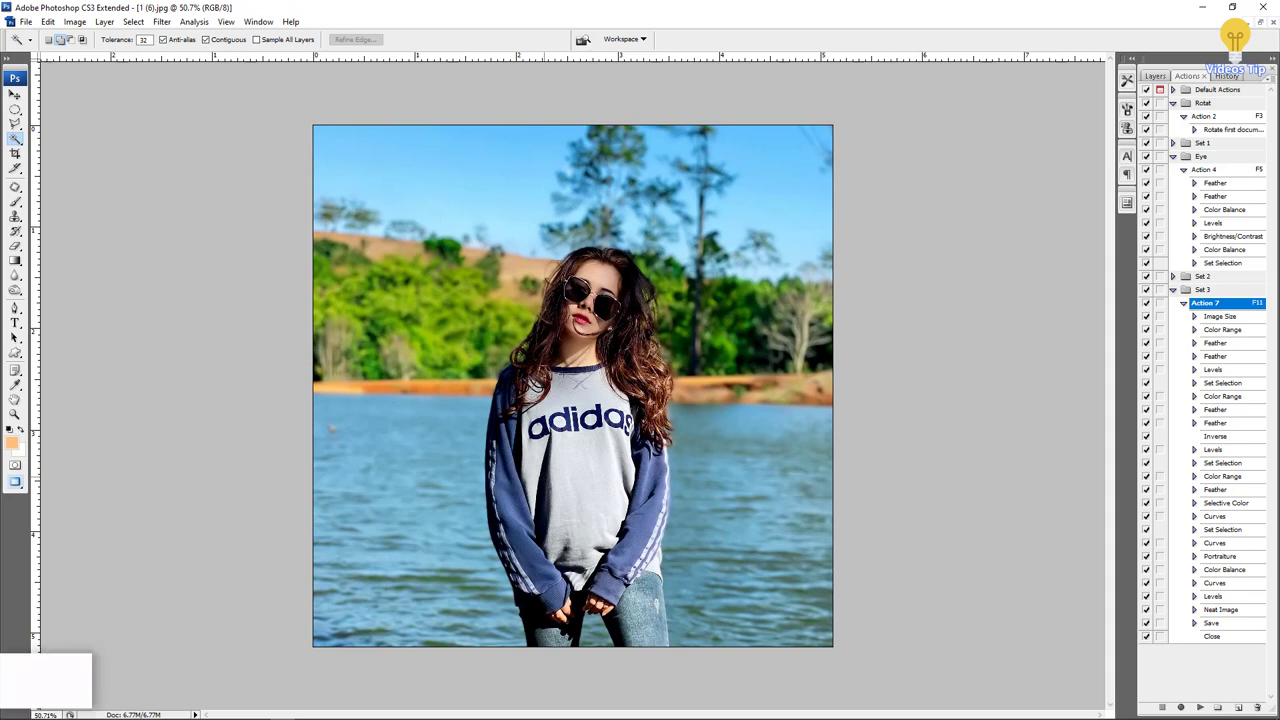
{"action": "key", "text": "ctrl+u"}
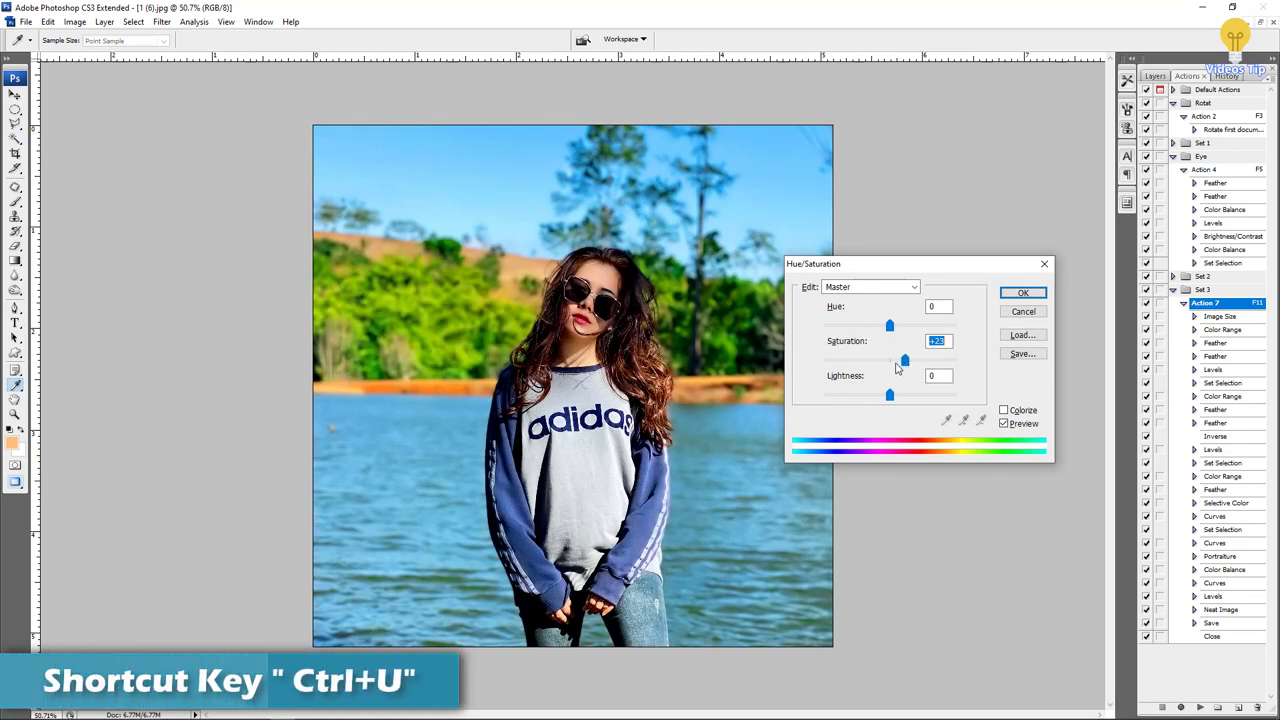
{"action": "left_click_drag", "start_coordinate": [892, 362], "coordinate": [899, 366]}
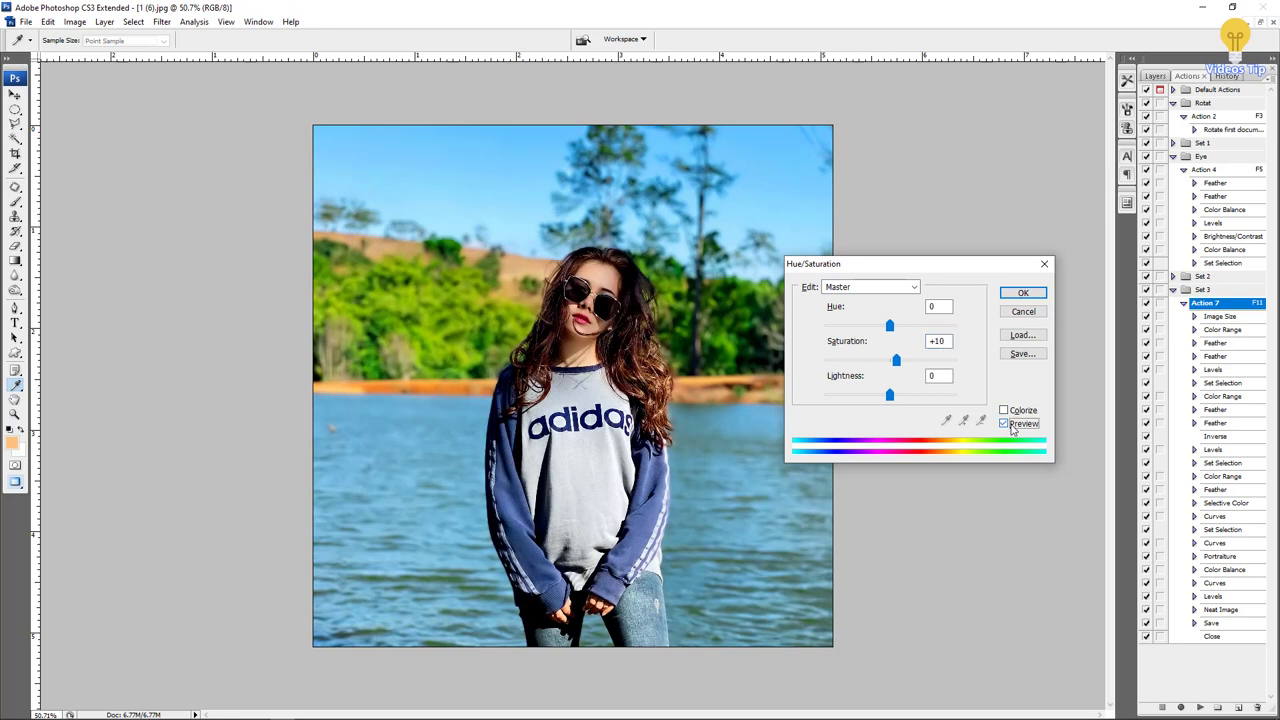
{"action": "left_click", "coordinate": [1014, 297]}
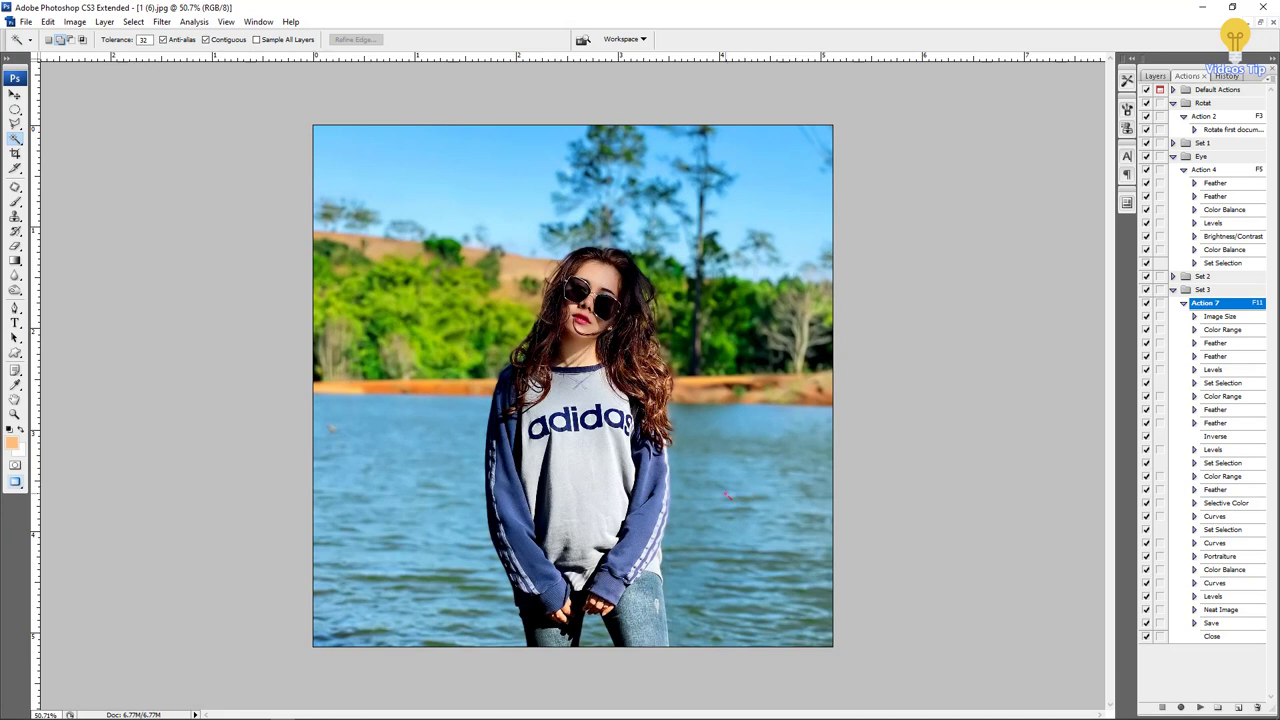
- Magic-wand select the lake water right, left and lower-left of the girl
{"action": "left_click", "coordinate": [728, 494]}
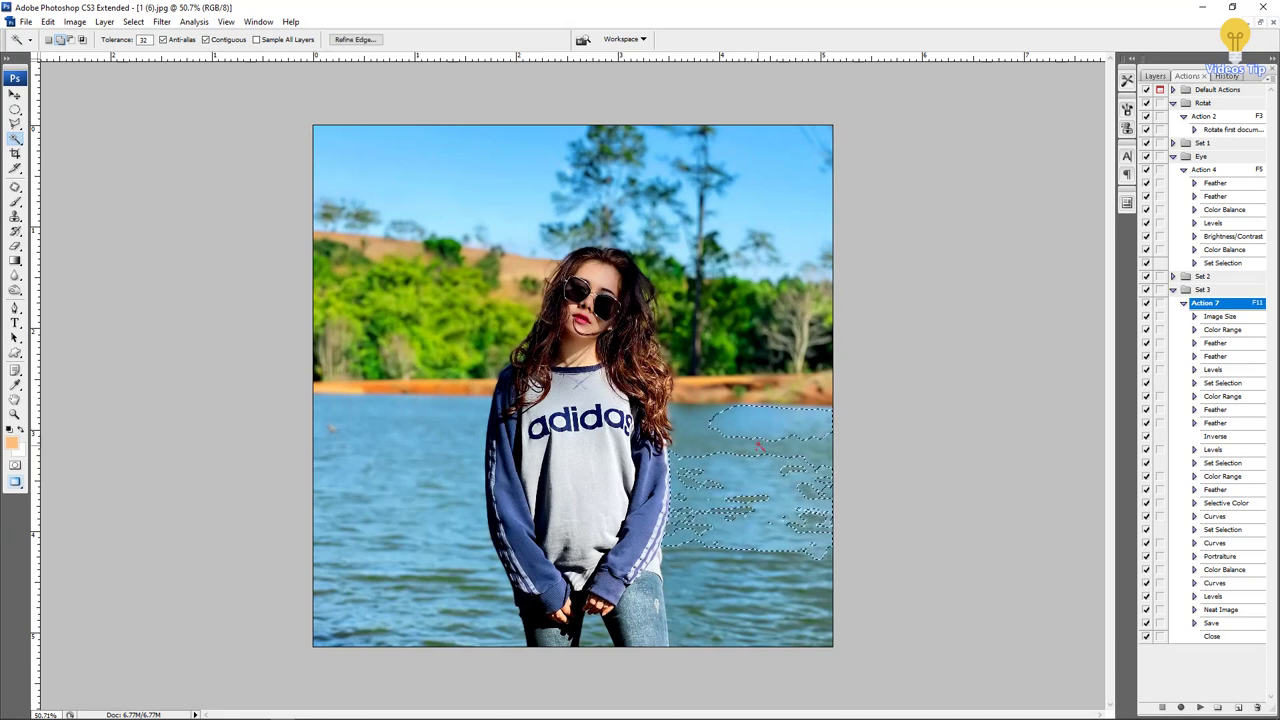
{"action": "left_click", "coordinate": [392, 448], "text": "shift"}
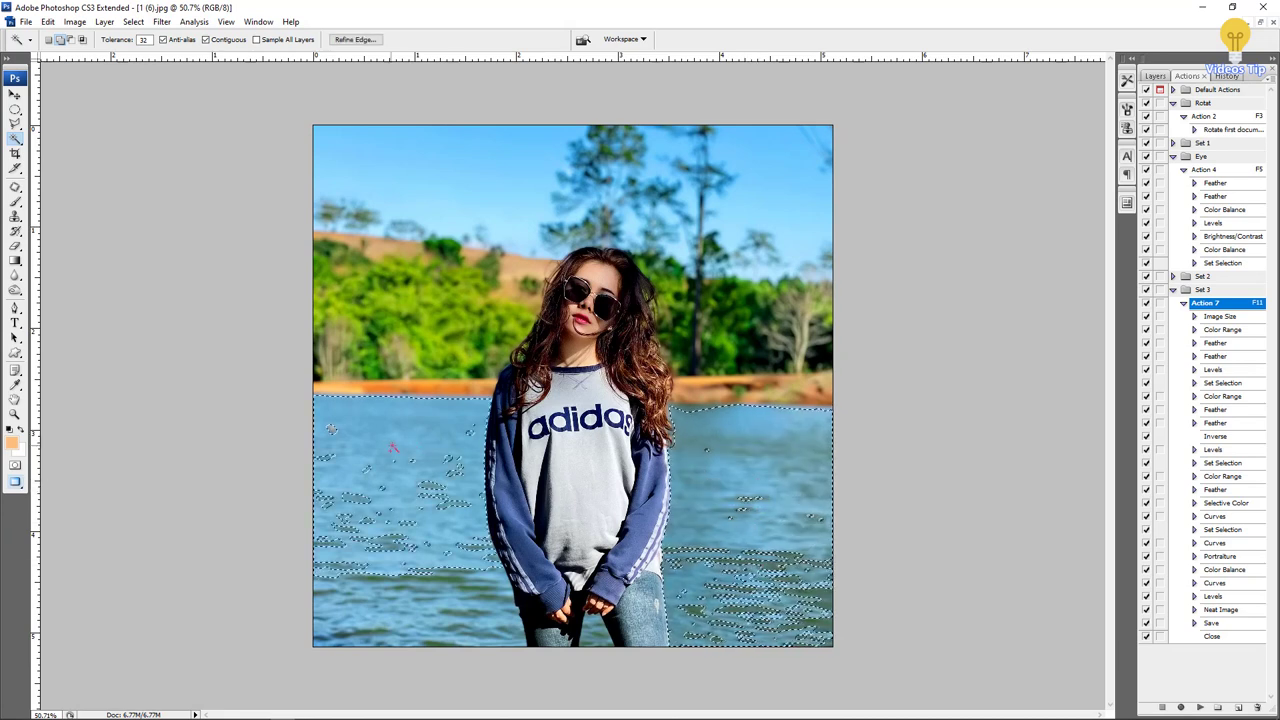
{"action": "left_click", "coordinate": [418, 612], "text": "shift"}
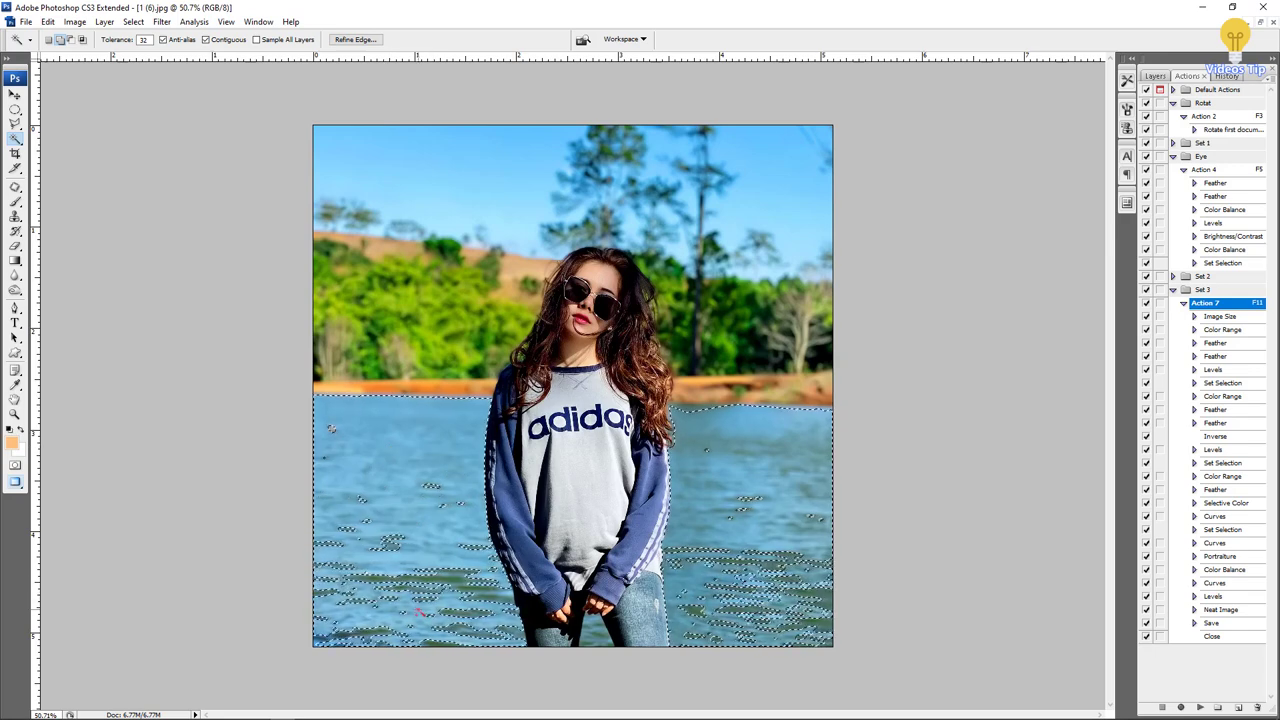
- Feather the water selection and bring up the Selective Color adjustment
{"action": "key", "text": "ctrl+alt+d"}
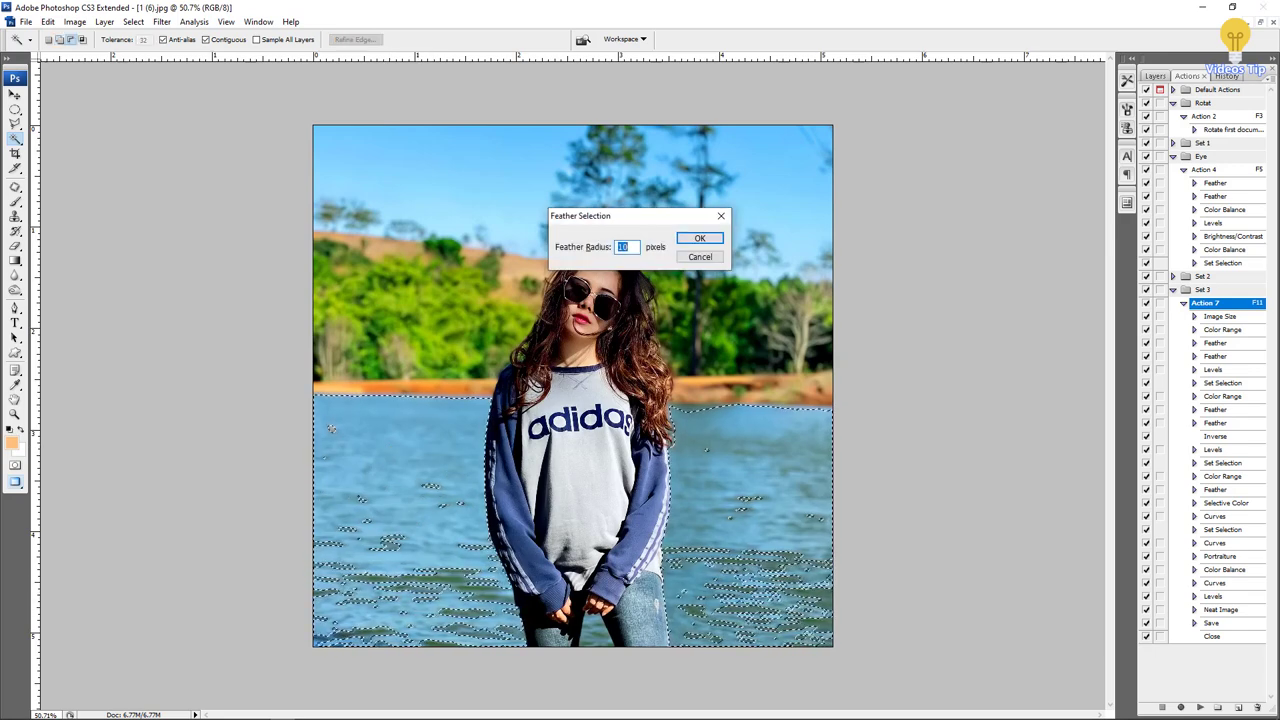
{"action": "key", "text": "Return"}
{"action": "key", "text": "alt+i"}
{"action": "key", "text": "a"}
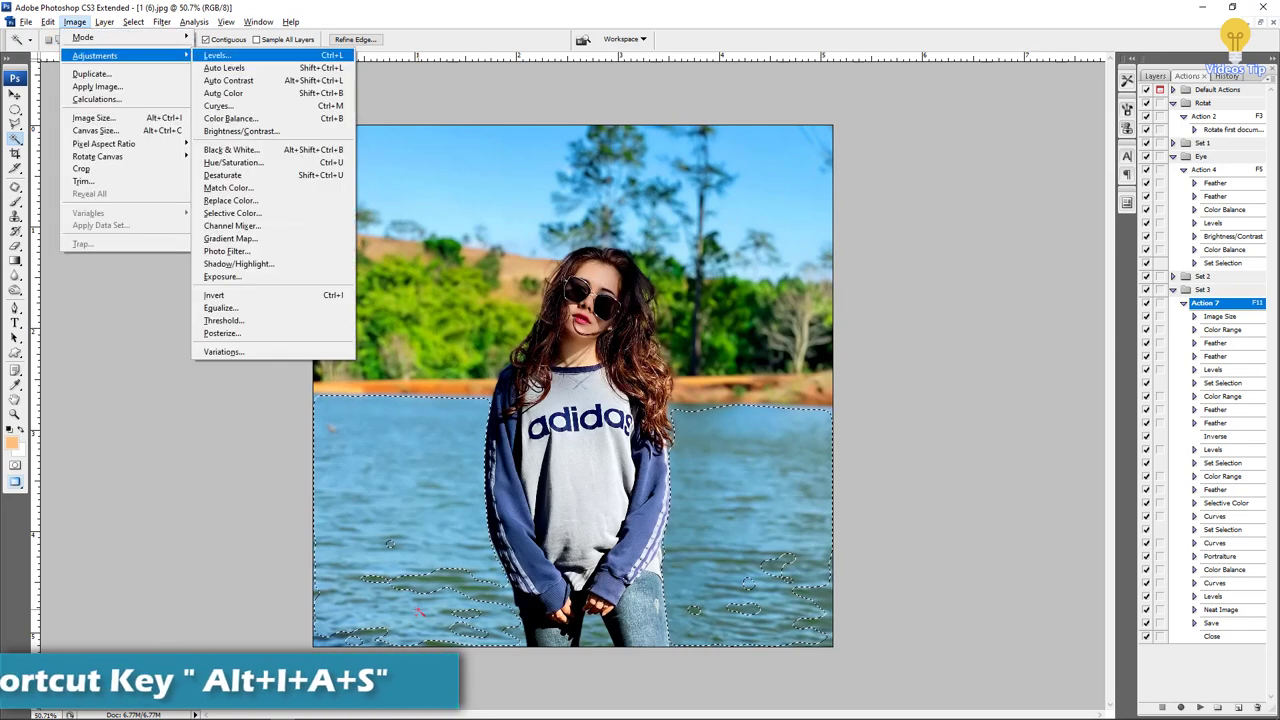
{"action": "key", "text": "s"}
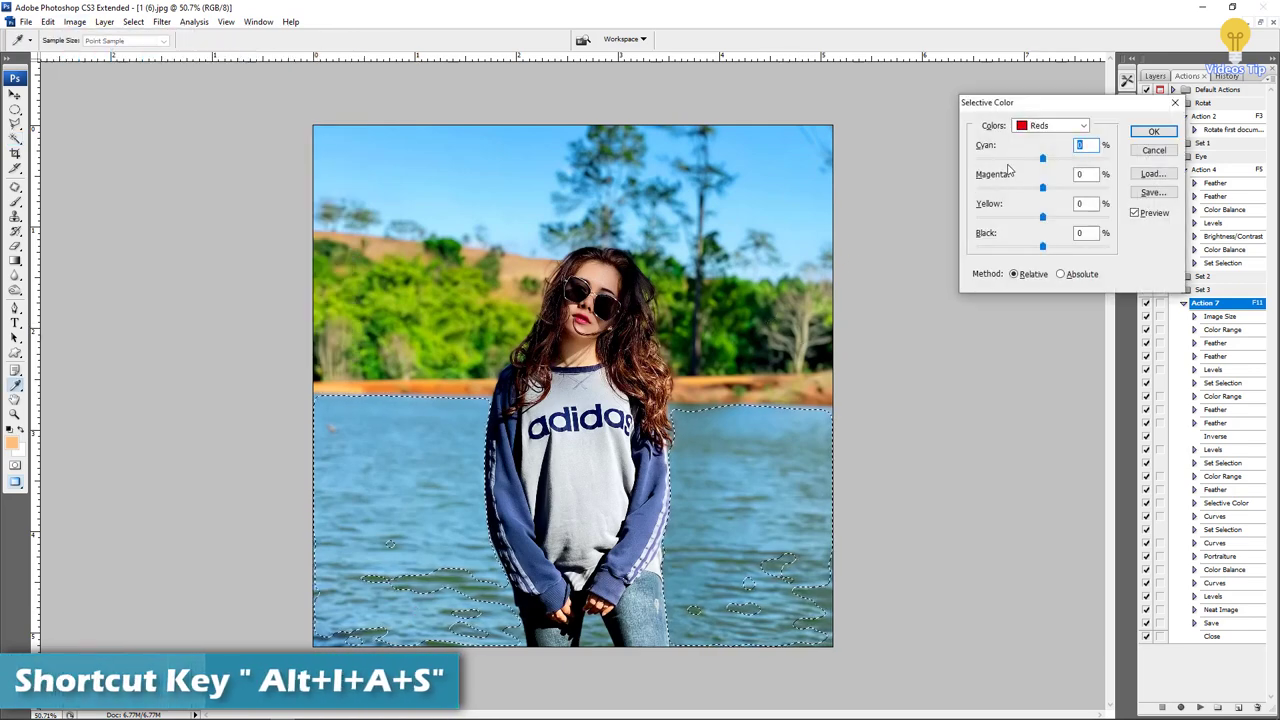
- Set Cyan to -25% in the Cyans range of Selective Color for the water
{"action": "left_click", "coordinate": [1050, 125]}
{"action": "left_click", "coordinate": [1040, 161]}
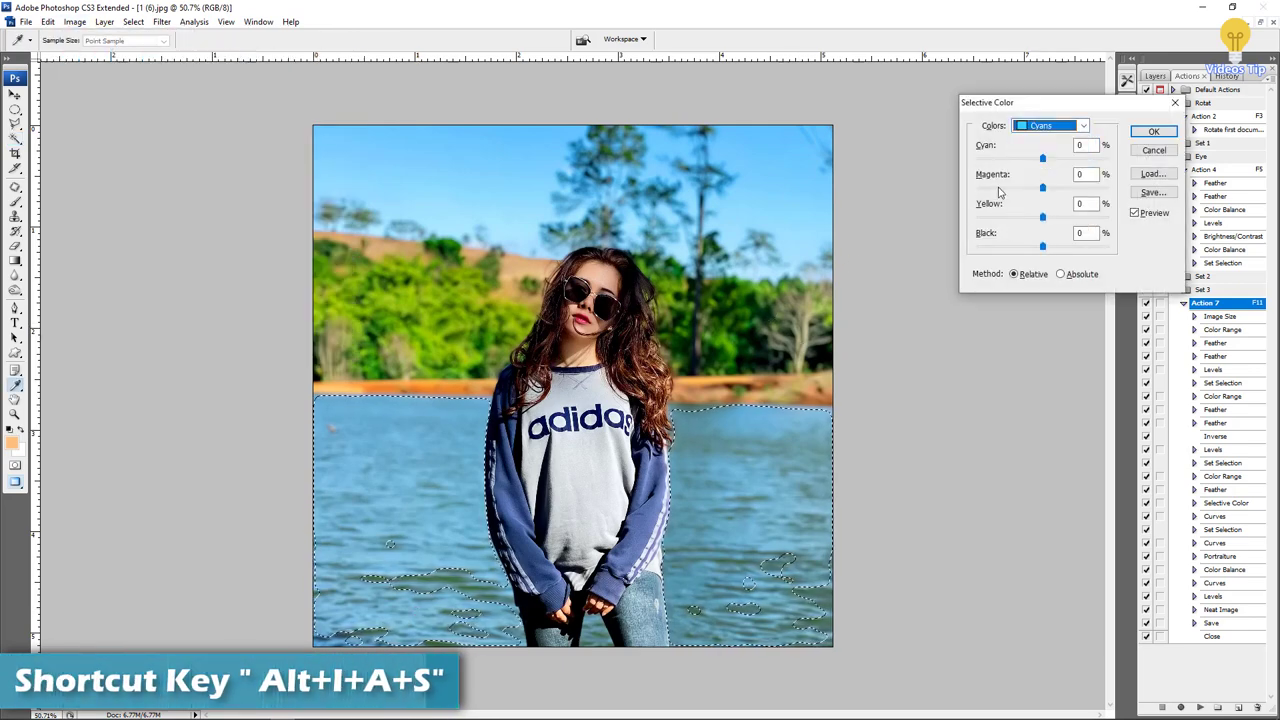
{"action": "left_click_drag", "start_coordinate": [1042, 158], "coordinate": [970, 160]}
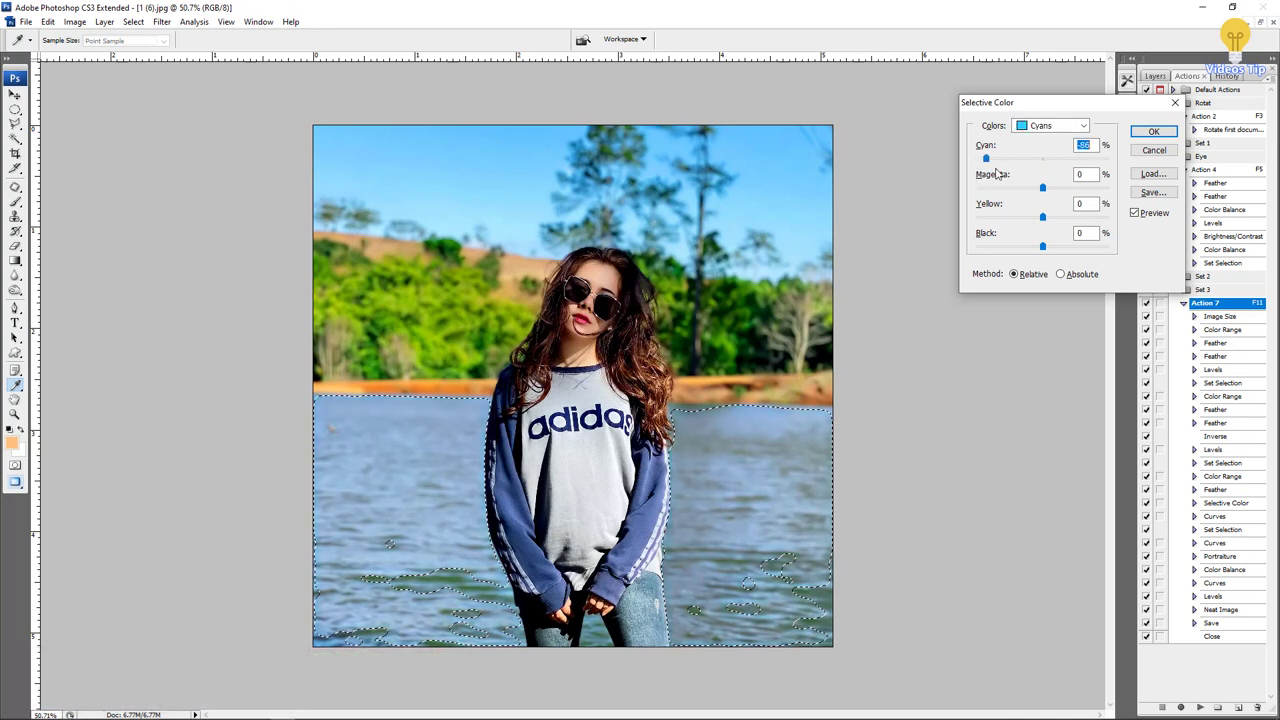
{"action": "left_click_drag", "start_coordinate": [996, 173], "coordinate": [1163, 173]}
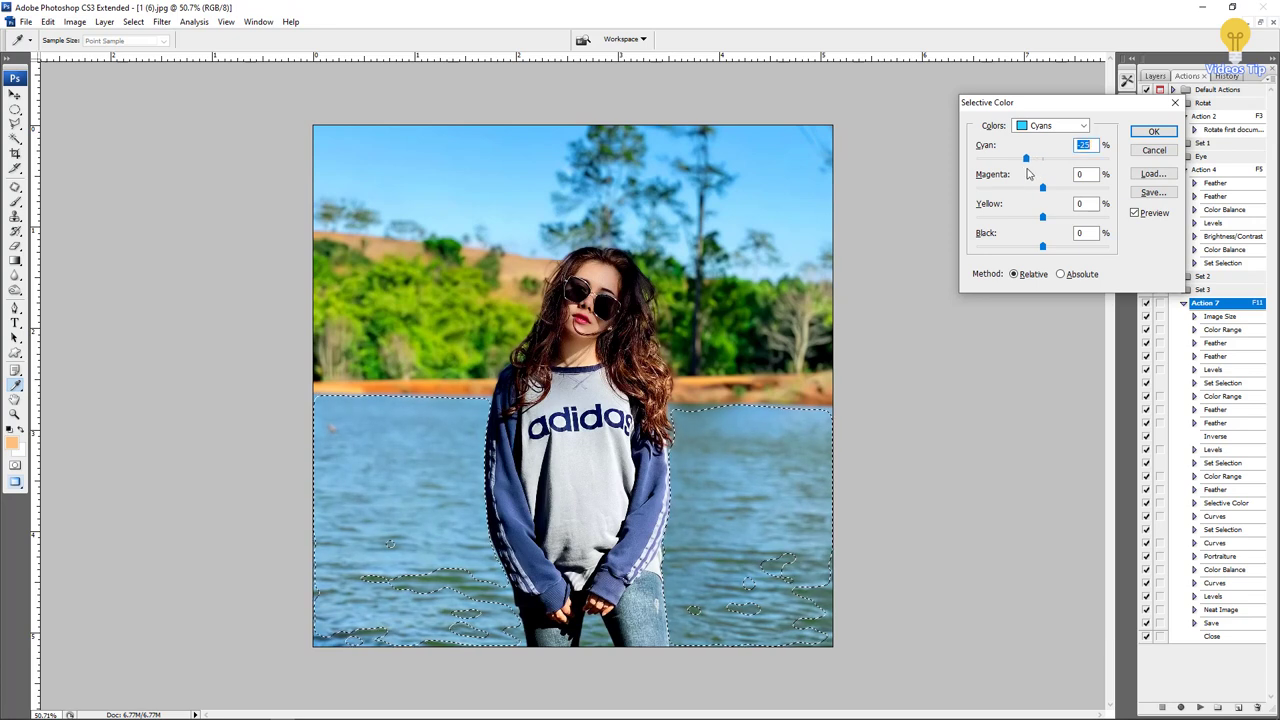
{"action": "left_click", "coordinate": [1160, 214]}
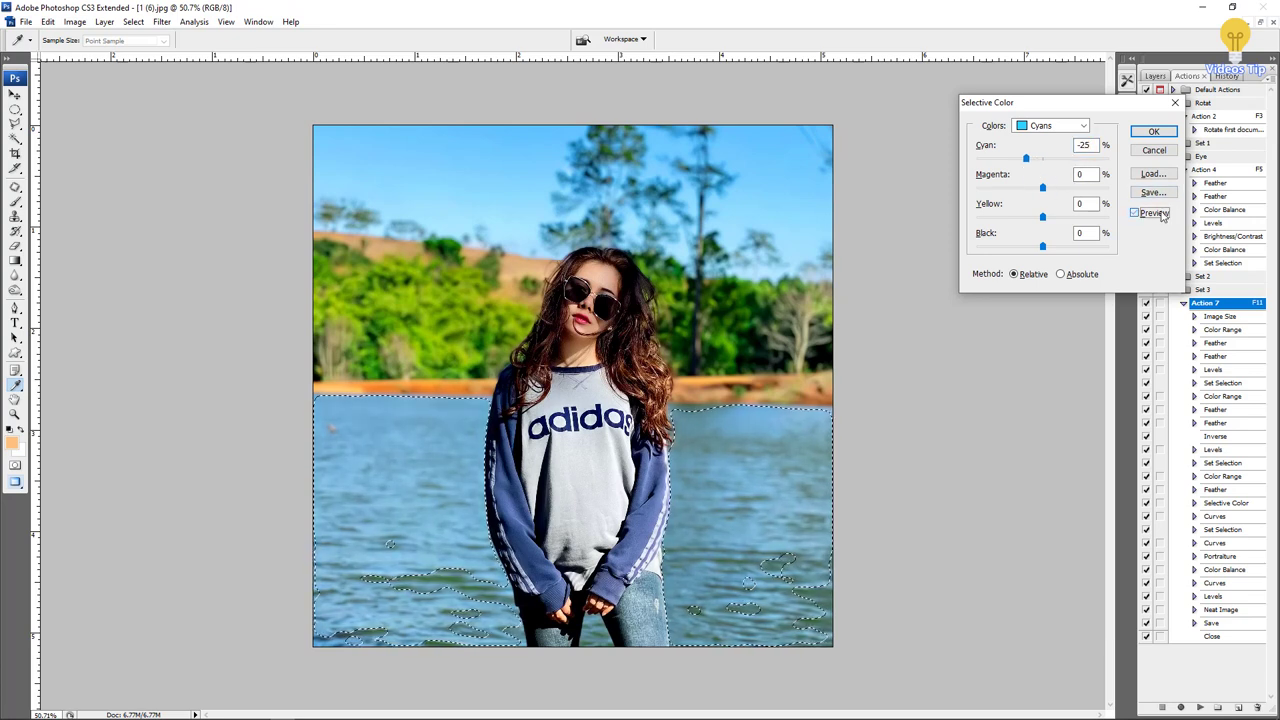
{"action": "left_click", "coordinate": [1160, 214]}
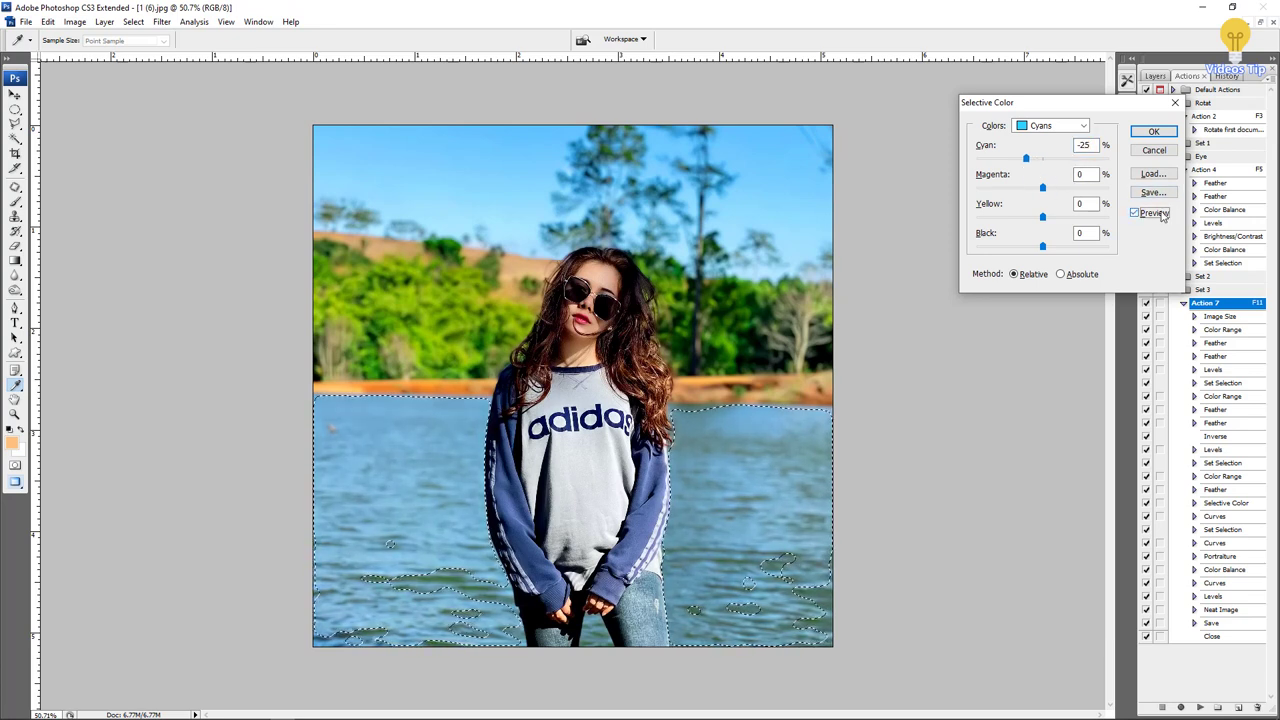
{"action": "left_click", "coordinate": [1147, 133]}
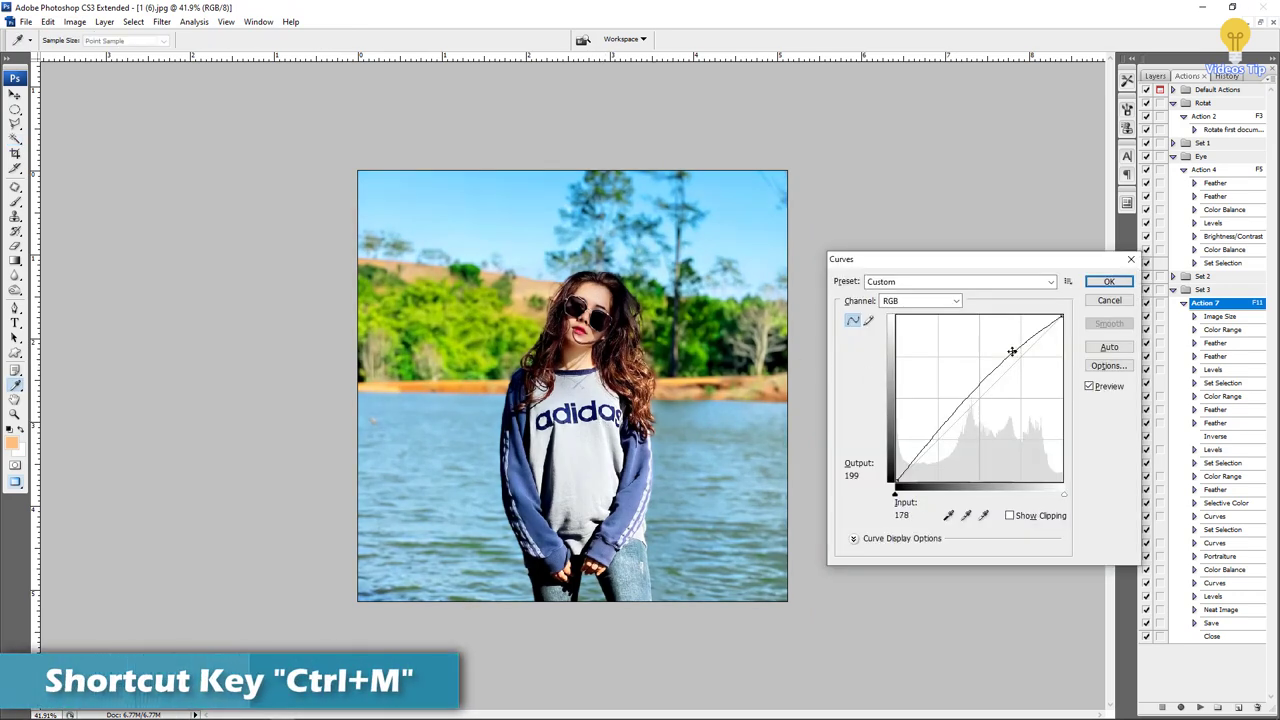
- Ease the RGB curve to about input 183 / output 188 for slight brightening
{"action": "left_click_drag", "start_coordinate": [1013, 351], "coordinate": [1015, 358]}
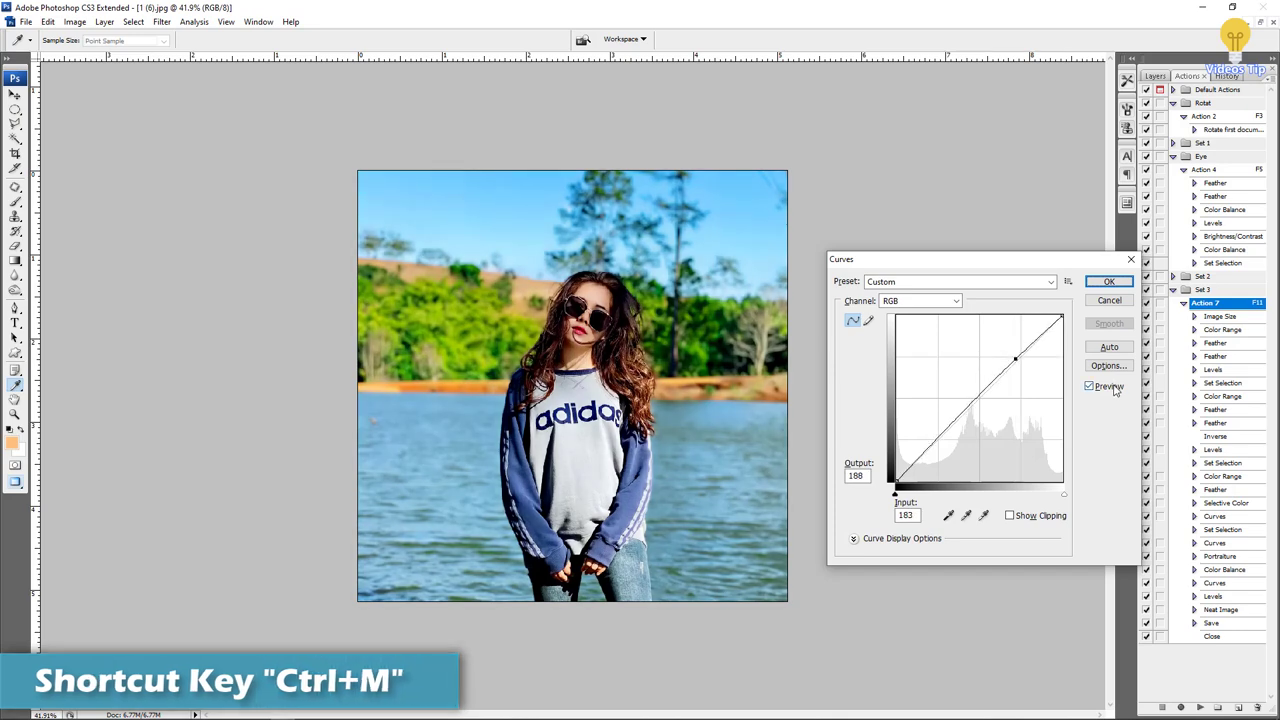
{"action": "left_click", "coordinate": [1118, 284]}
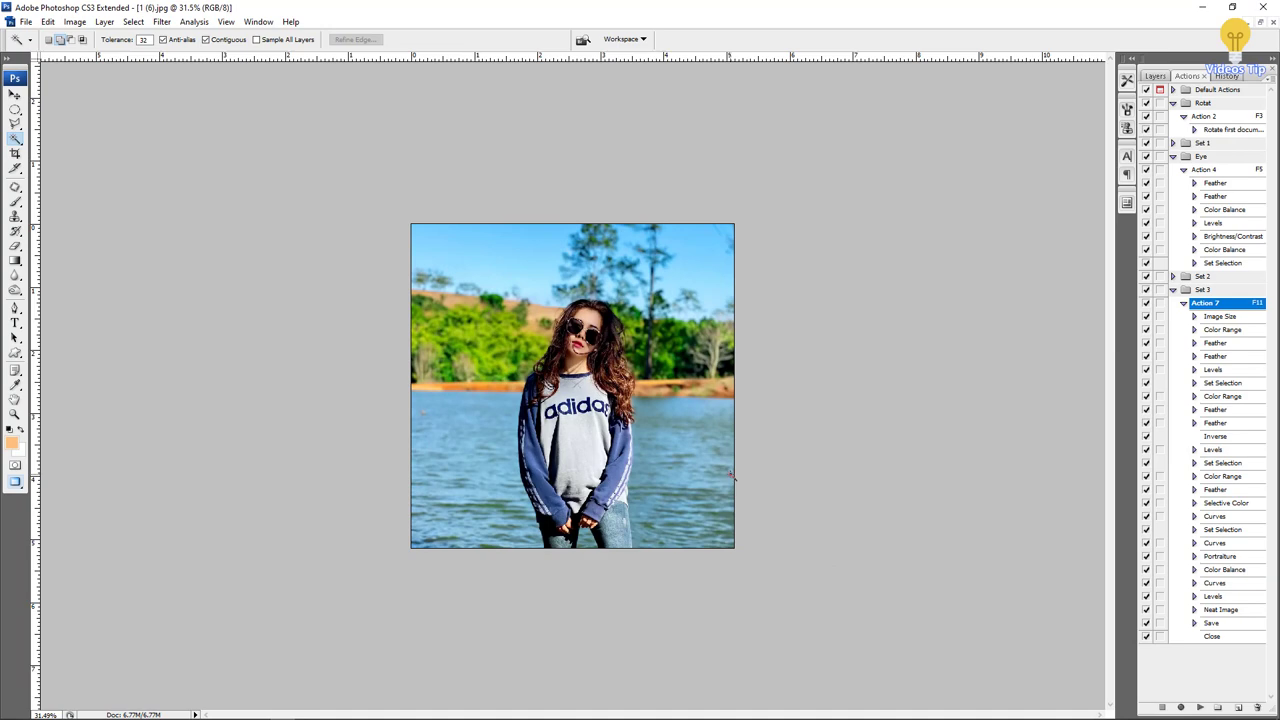
- Select the right and left lake water and confirm the feather radius
{"action": "key", "text": "Return"}
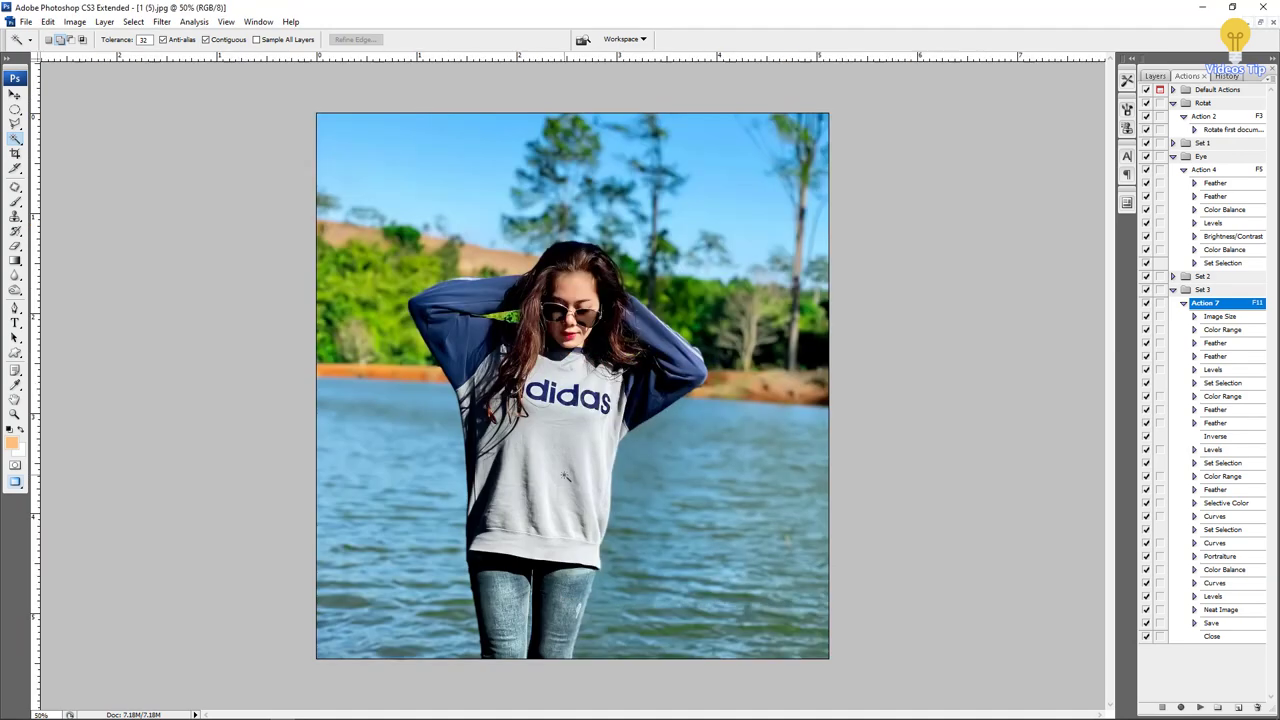
{"action": "left_click", "coordinate": [707, 533]}
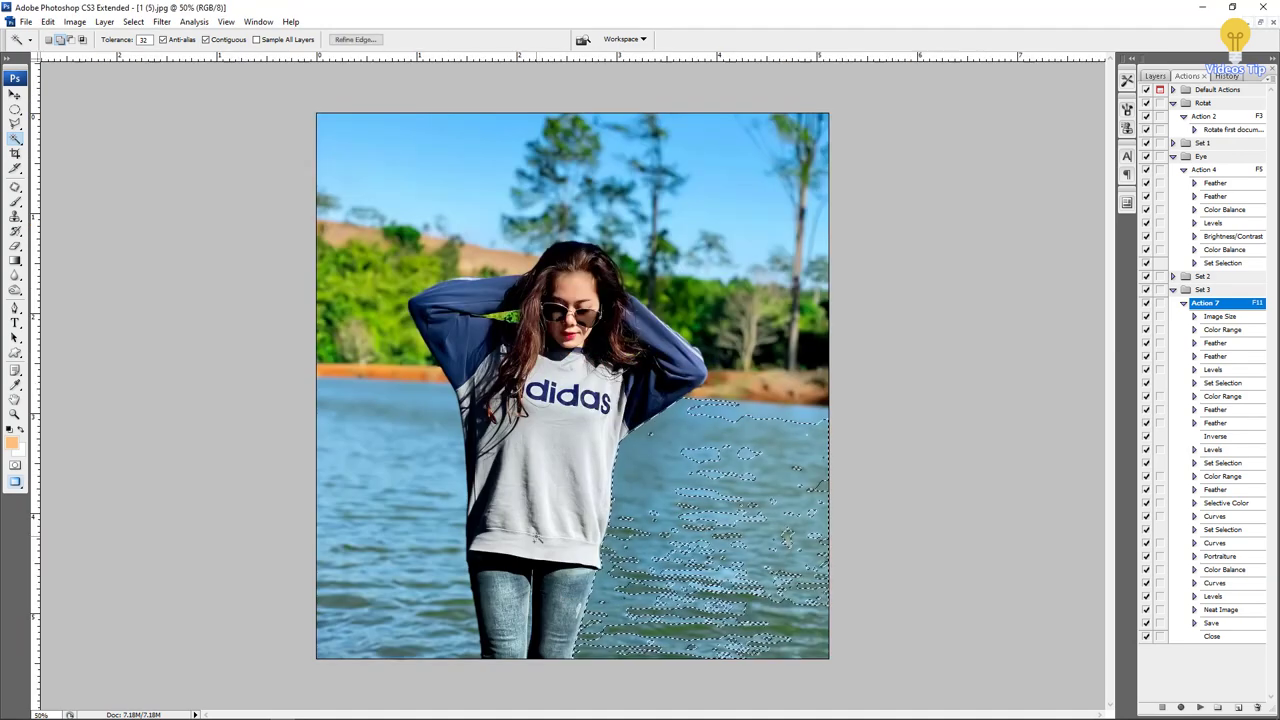
{"action": "left_click", "coordinate": [402, 410], "text": "shift"}
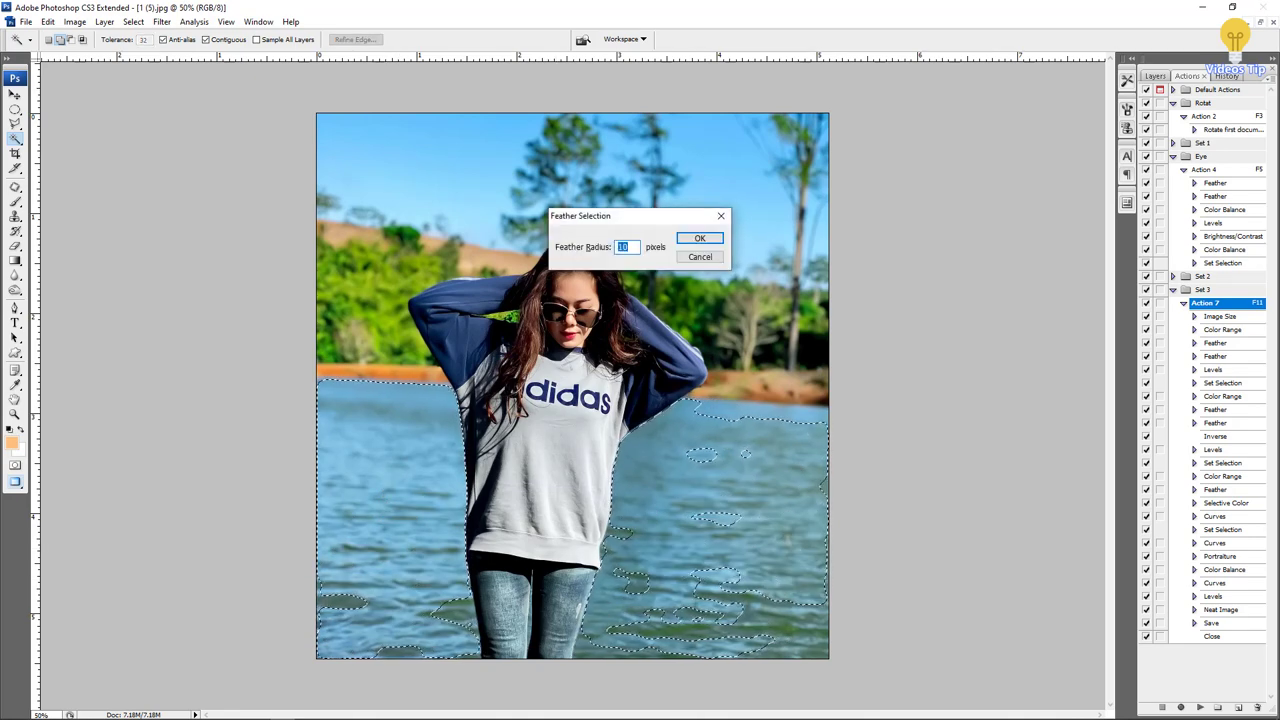
{"action": "key", "text": "Return"}
- Cut Cyan to -36 in the Cyans range of Selective Color for the water
{"action": "key", "text": "alt+i"}
{"action": "key", "text": "a"}
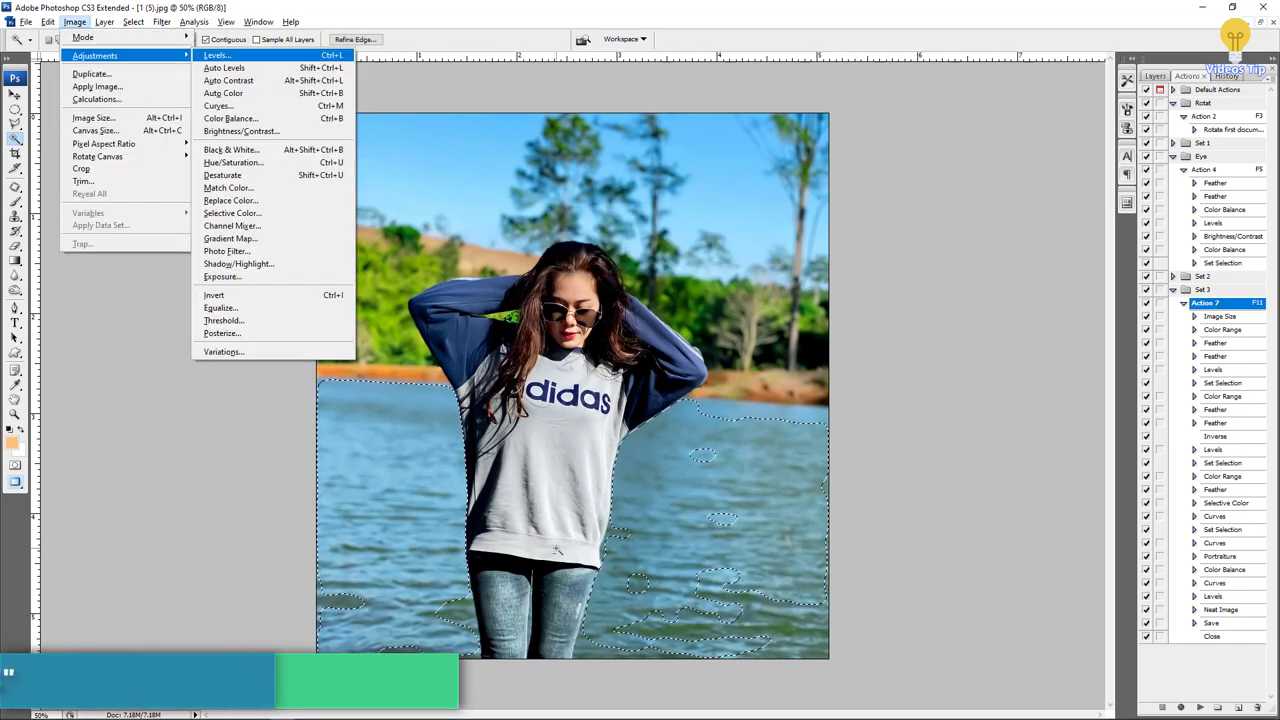
{"action": "key", "text": "s"}
{"action": "left_click", "coordinate": [1050, 126]}
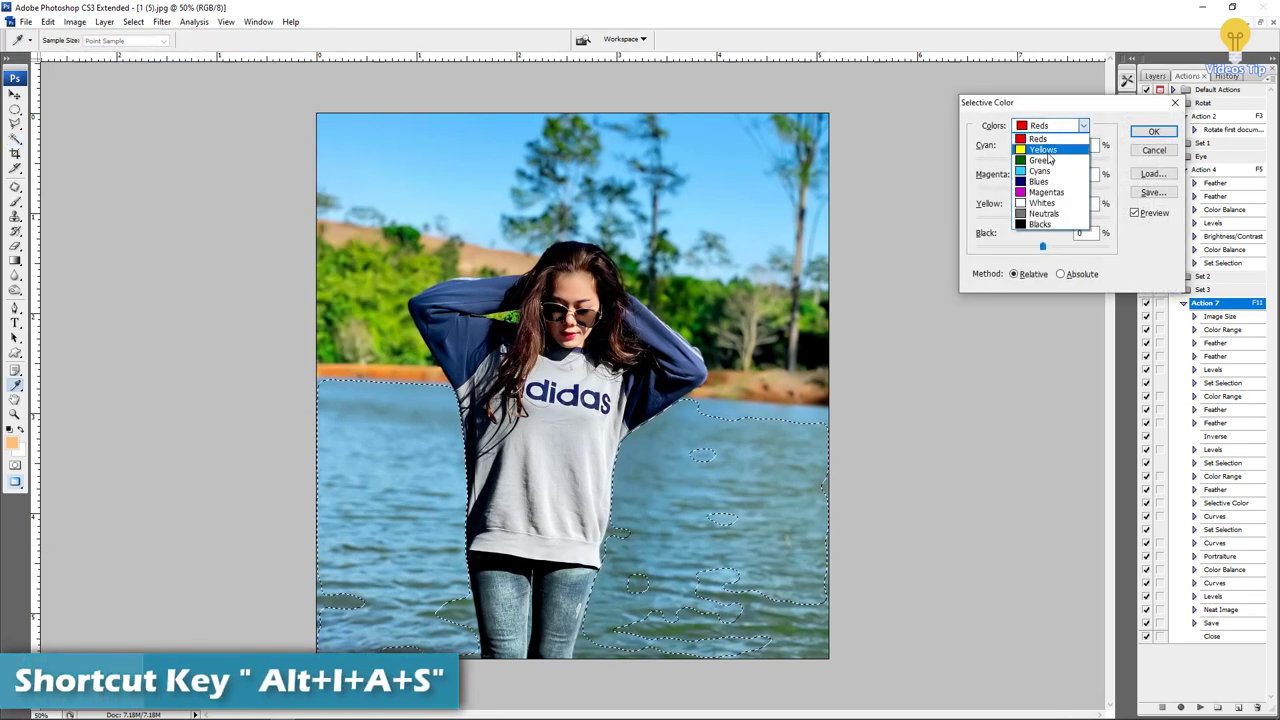
{"action": "left_click", "coordinate": [1040, 171]}
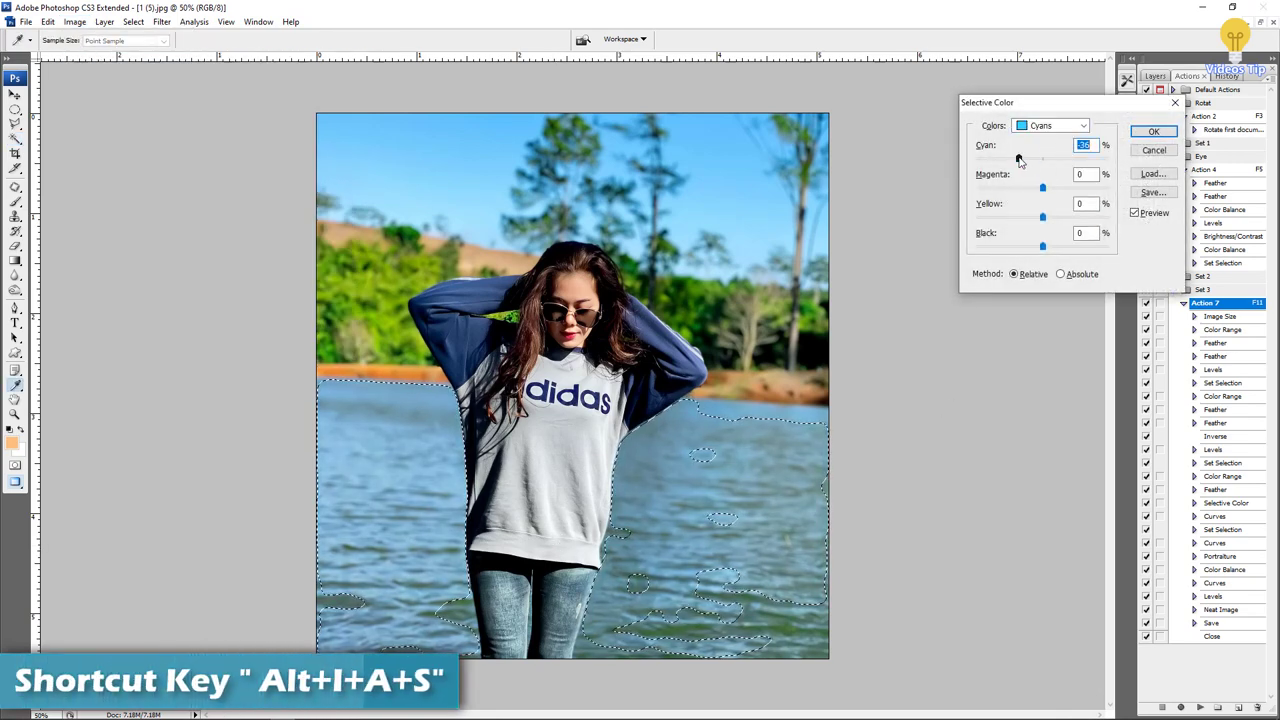
{"action": "left_click", "coordinate": [1153, 131]}
- Deselect and slightly raise the whole photo's saturation with Hue/Saturation
{"action": "key", "text": "w"}
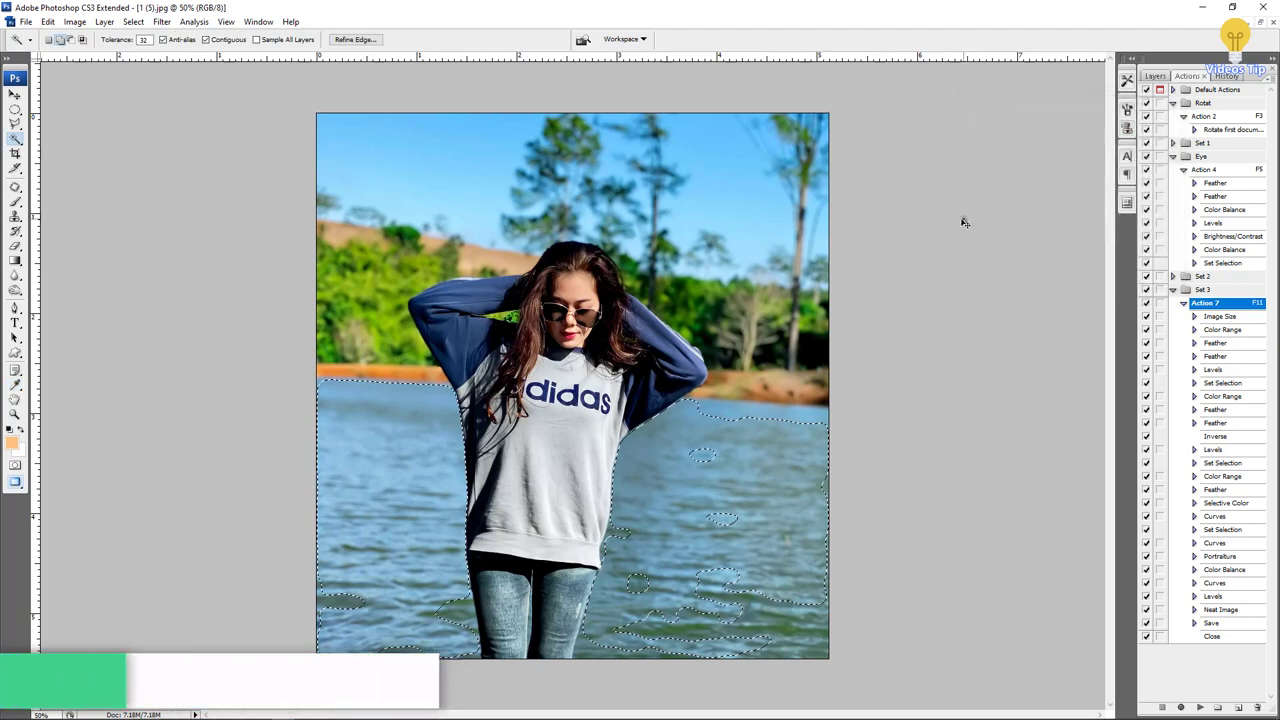
{"action": "key", "text": "ctrl+d"}
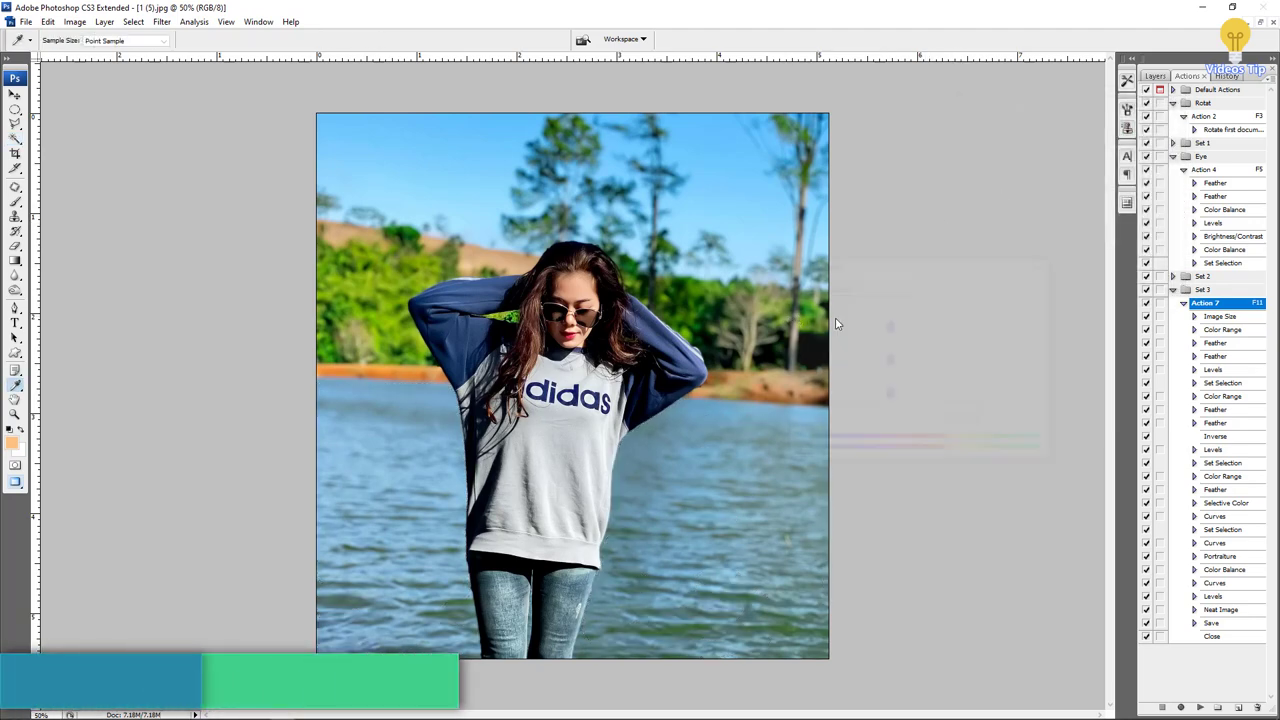
{"action": "key", "text": "ctrl+u"}
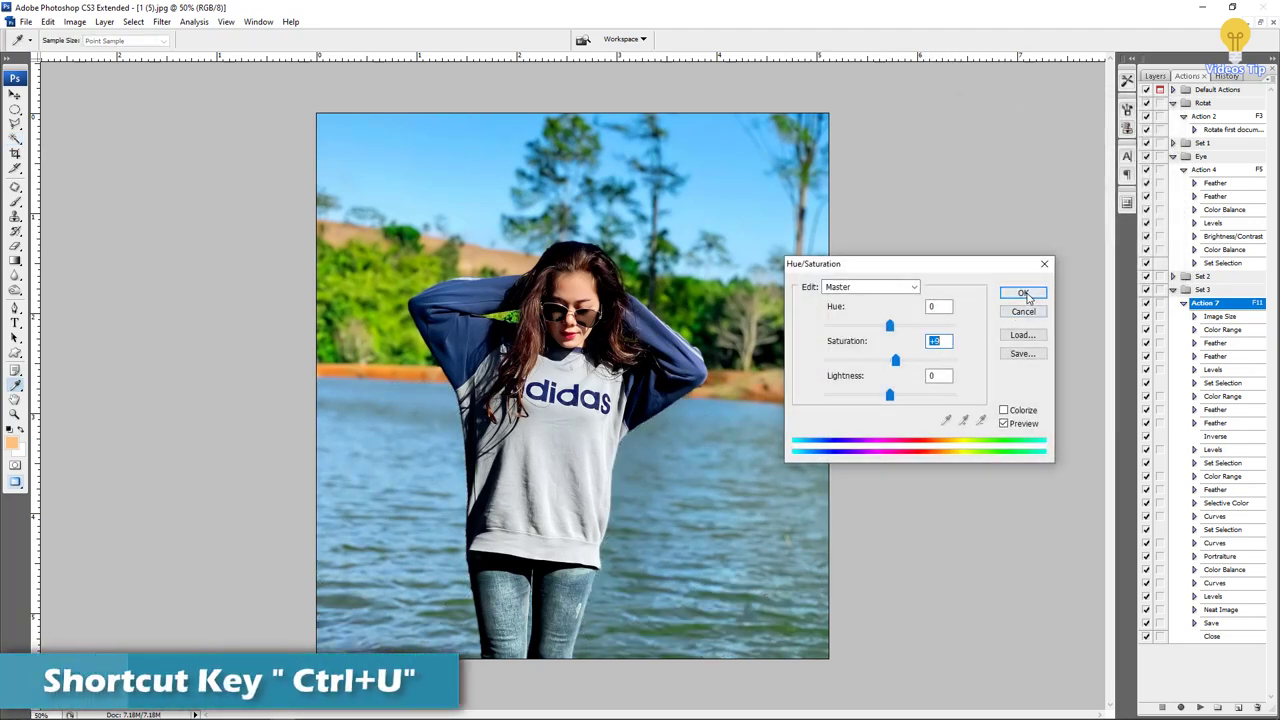
{"action": "left_click", "coordinate": [1022, 292]}
{"action": "key", "text": "ctrl+minus"}
- Zoom in, select the woman's shaded cheek and chin, and feather the selection
{"action": "scroll", "coordinate": [608, 341], "scroll_direction": "up", "scroll_amount": 2}
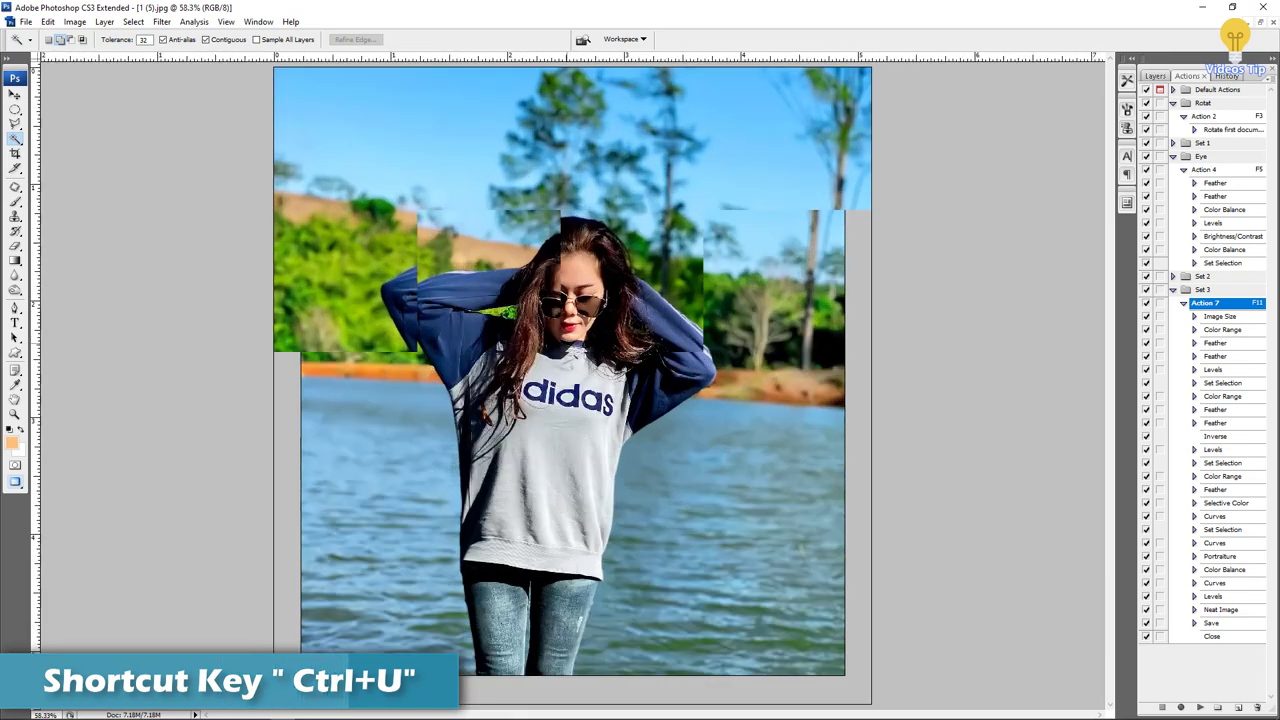
{"action": "scroll", "coordinate": [600, 335], "scroll_direction": "up", "scroll_amount": 2}
{"action": "scroll", "coordinate": [560, 320], "scroll_direction": "up", "scroll_amount": 2}
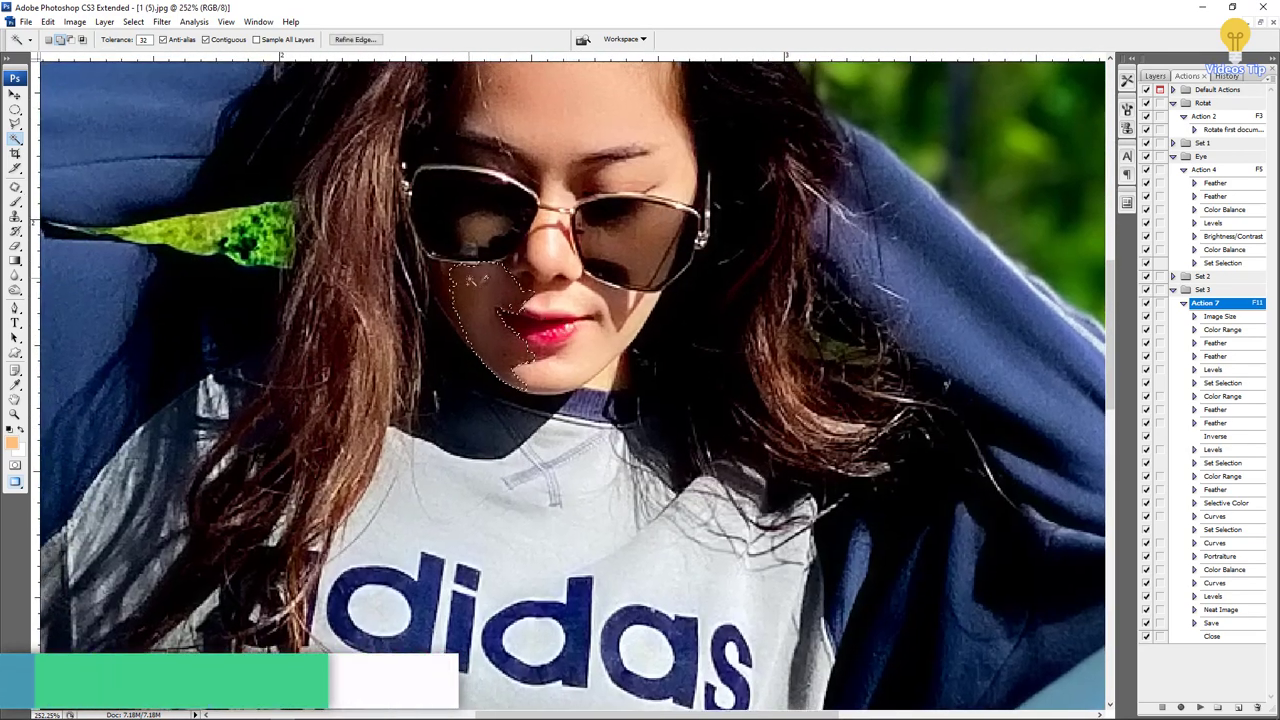
{"action": "left_click", "coordinate": [485, 280]}
{"action": "scroll", "coordinate": [465, 280], "scroll_direction": "up", "scroll_amount": 2}
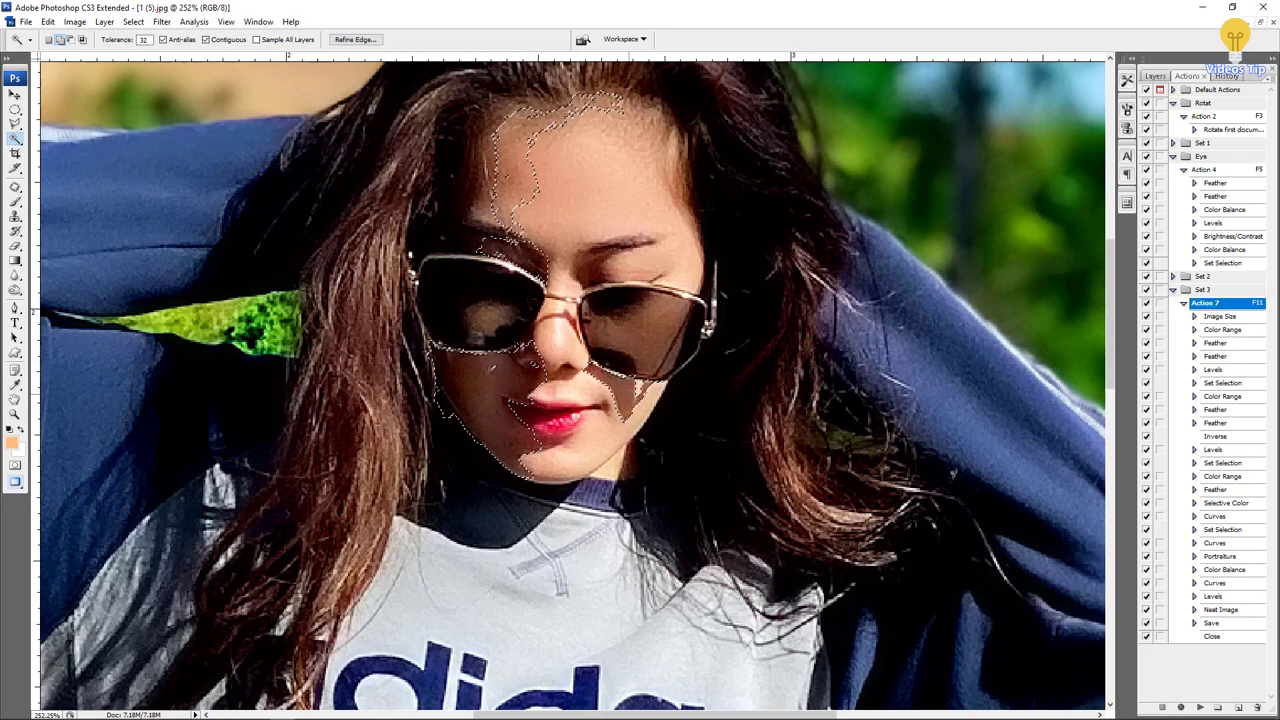
{"action": "key", "text": "ctrl+alt+d"}
{"action": "key", "text": "Return"}
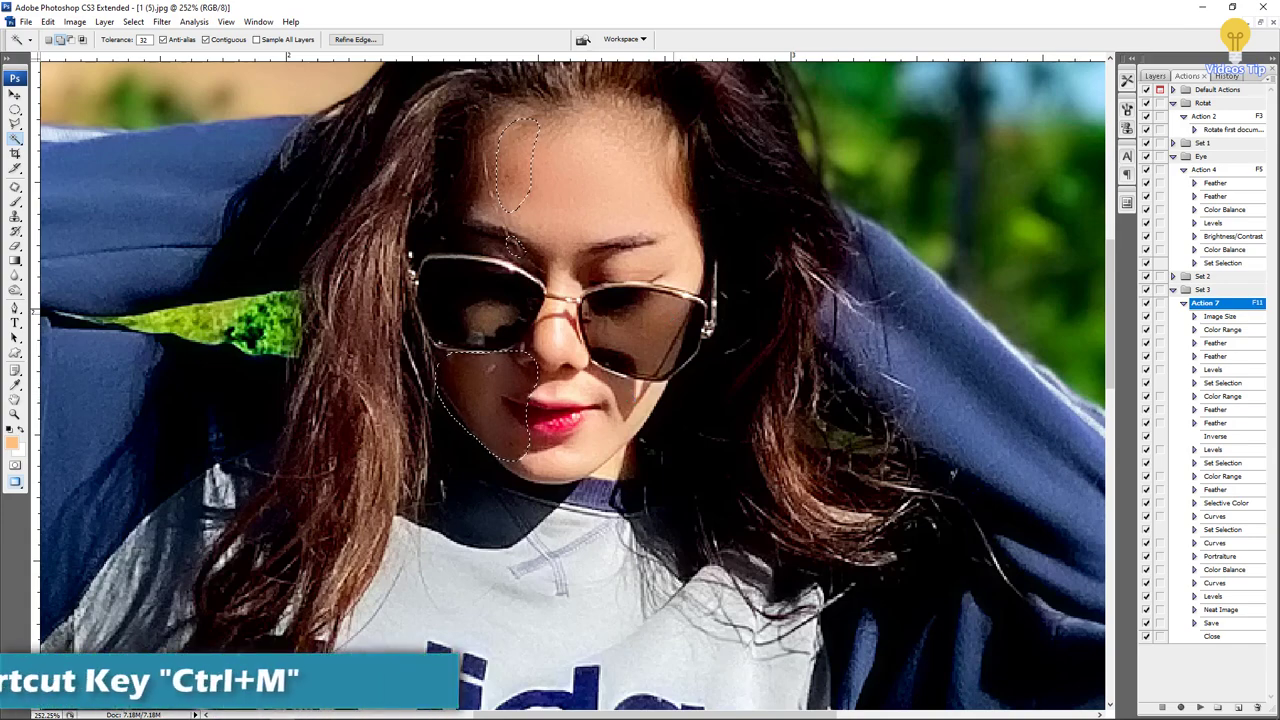
{"action": "key", "text": "ctrl+m"}
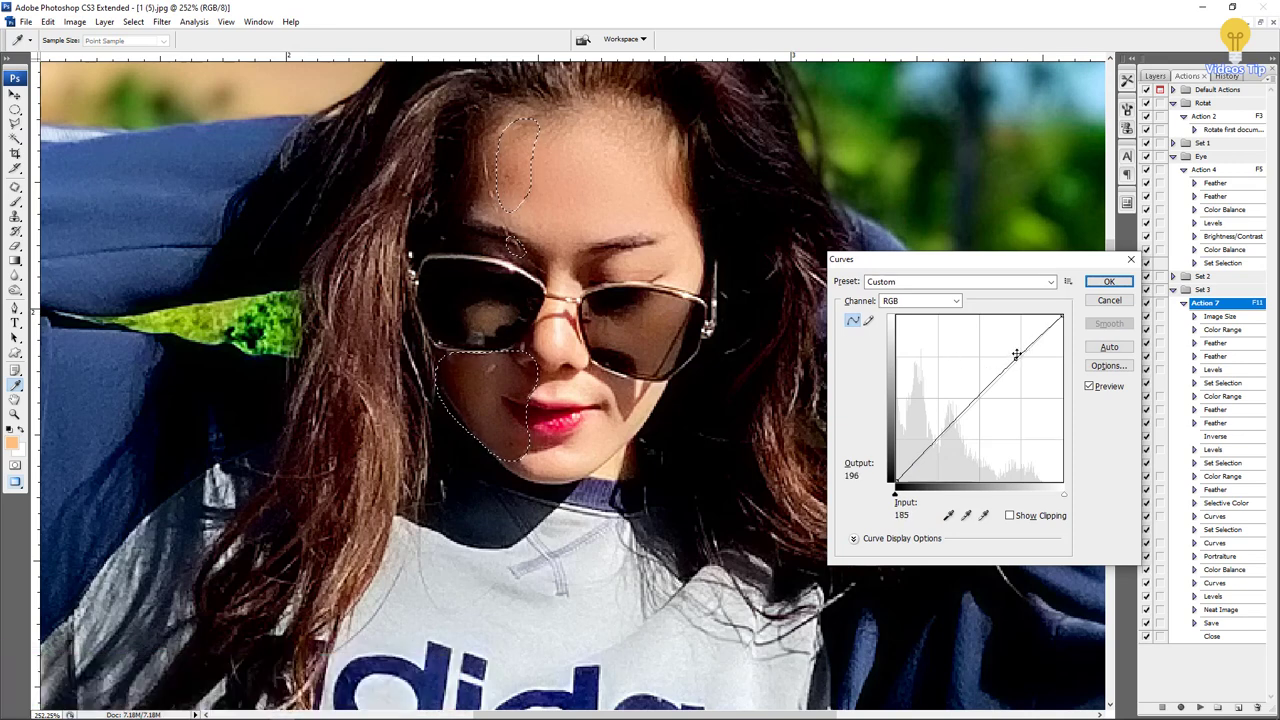
- Lift the RGB curve (about 187 to 210) to brighten the shaded cheek and chin
{"action": "left_click", "coordinate": [1016, 354]}
{"action": "left_click_drag", "start_coordinate": [1017, 350], "coordinate": [1017, 348]}
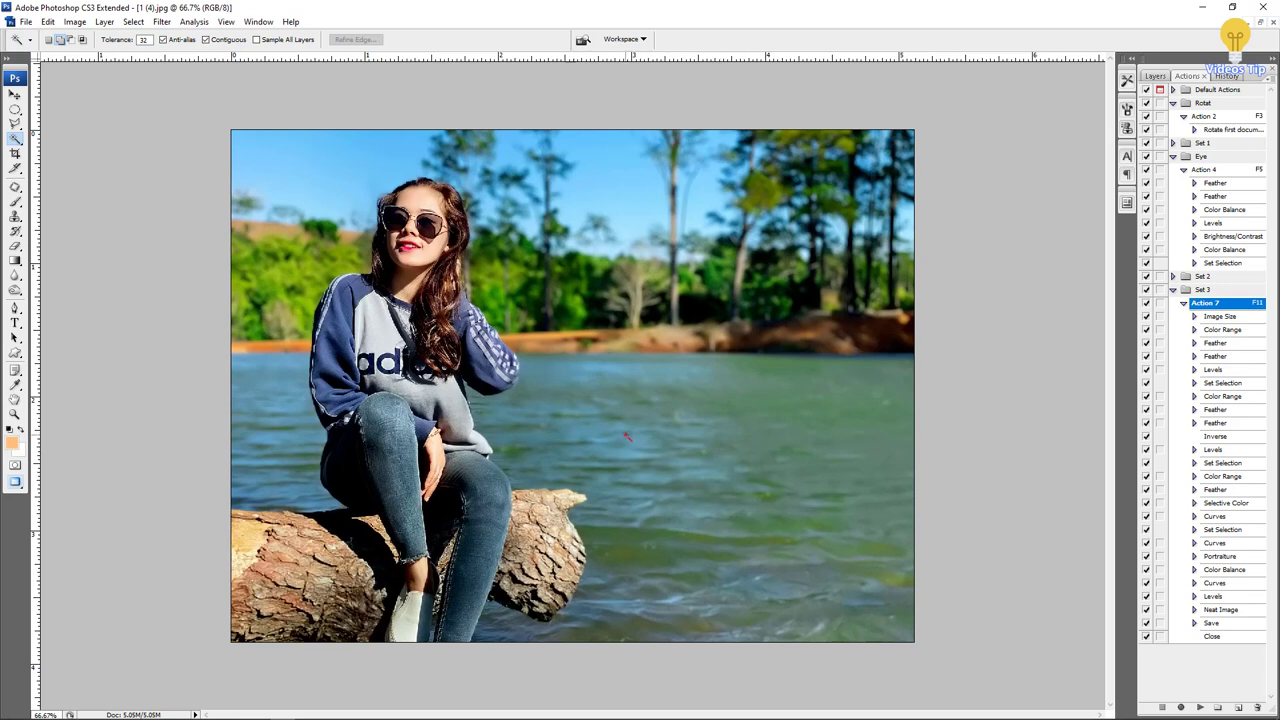
- Deselect and give 1 (4).jpg a Hue/Saturation boost of +5 saturation
{"action": "left_click", "coordinate": [696, 424]}
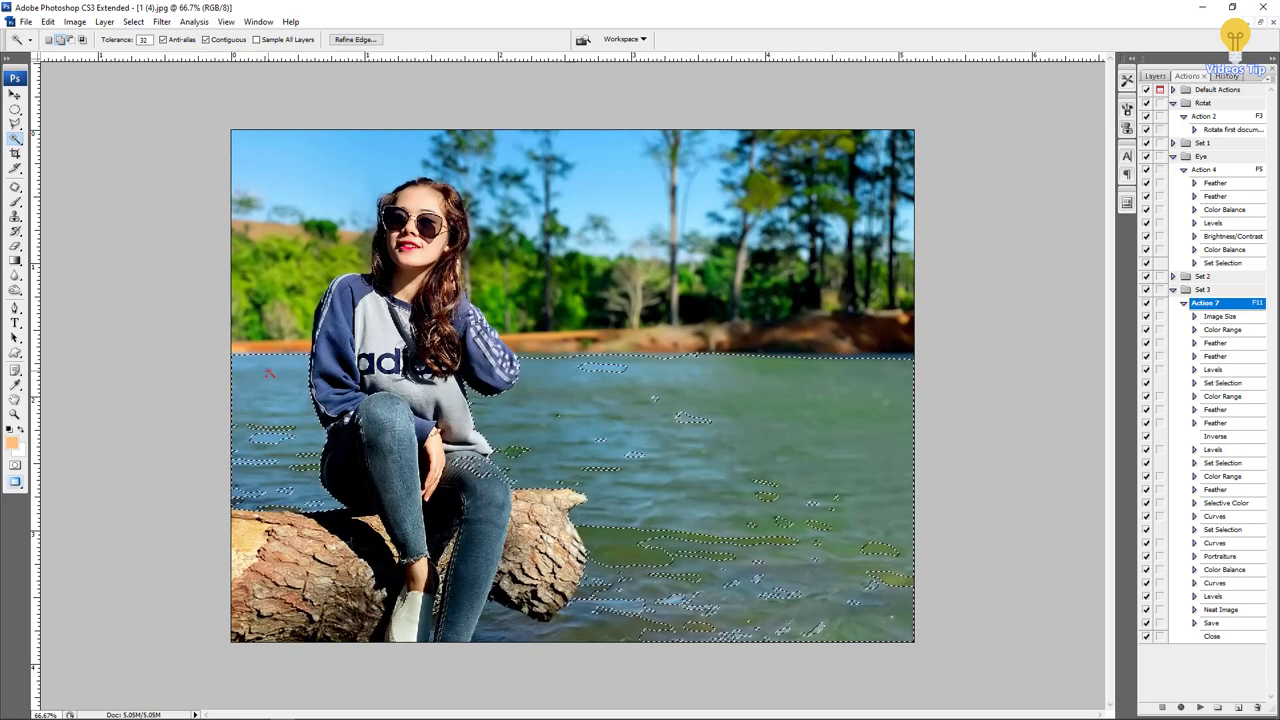
{"action": "key", "text": "ctrl+d"}
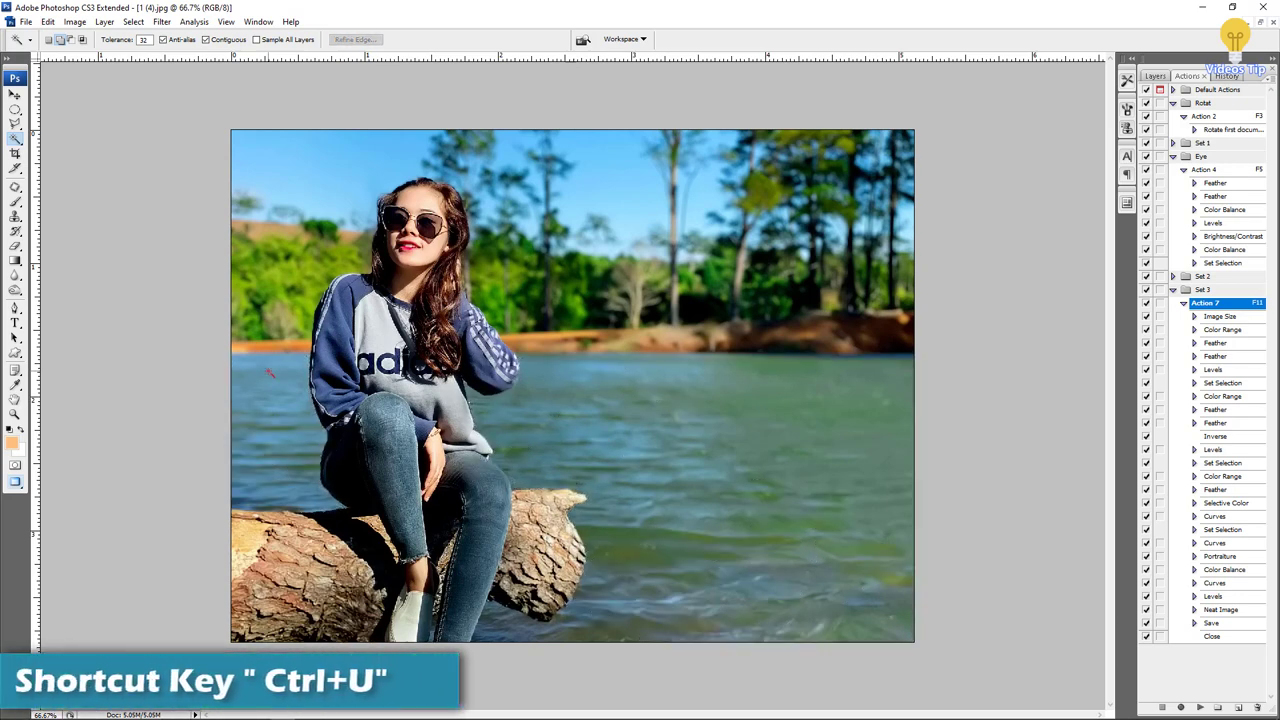
{"action": "key", "text": "ctrl+u"}
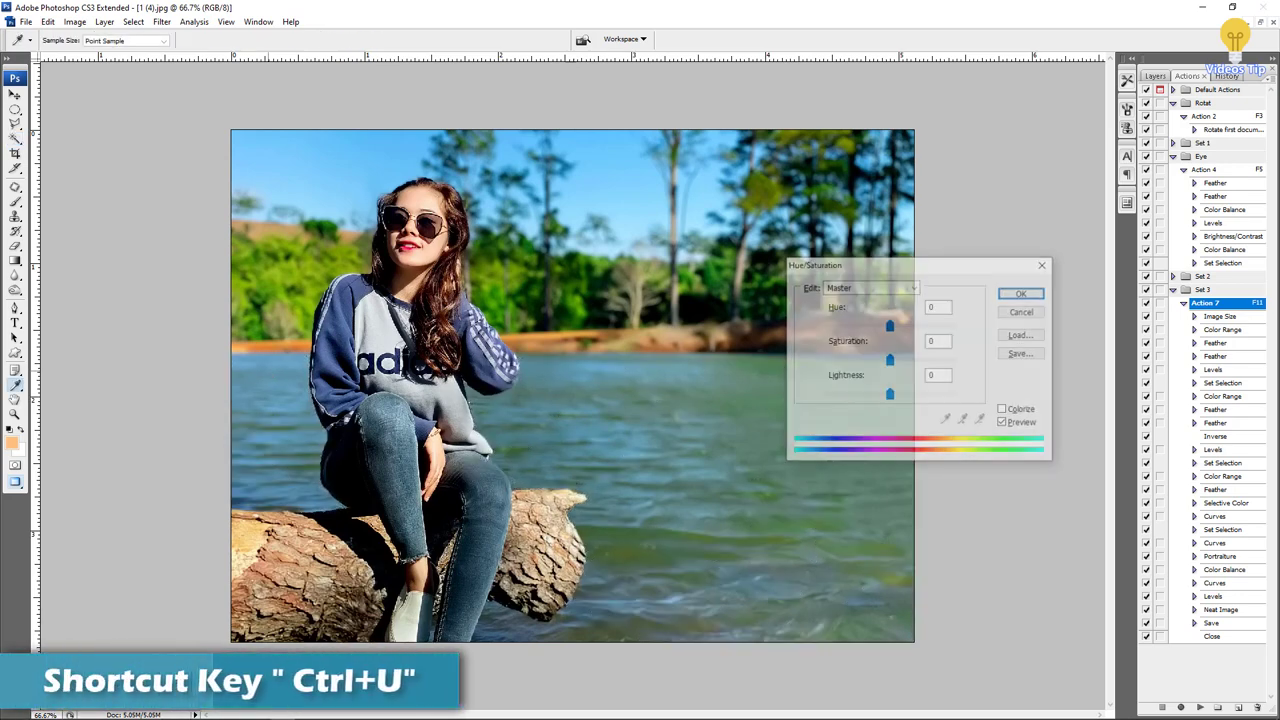
{"action": "double_click", "coordinate": [940, 342]}
{"action": "key", "text": "Up"}
{"action": "key", "text": "Up"}
{"action": "key", "text": "Up"}
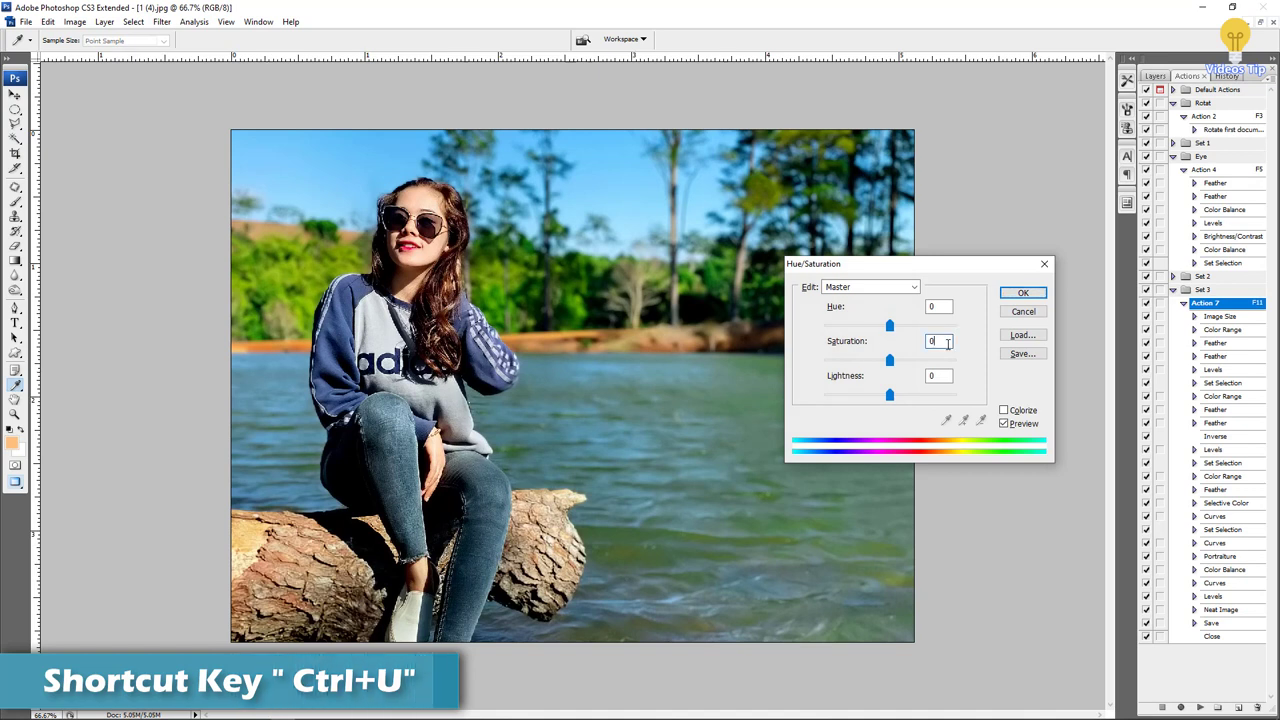
{"action": "left_click", "coordinate": [1022, 293]}
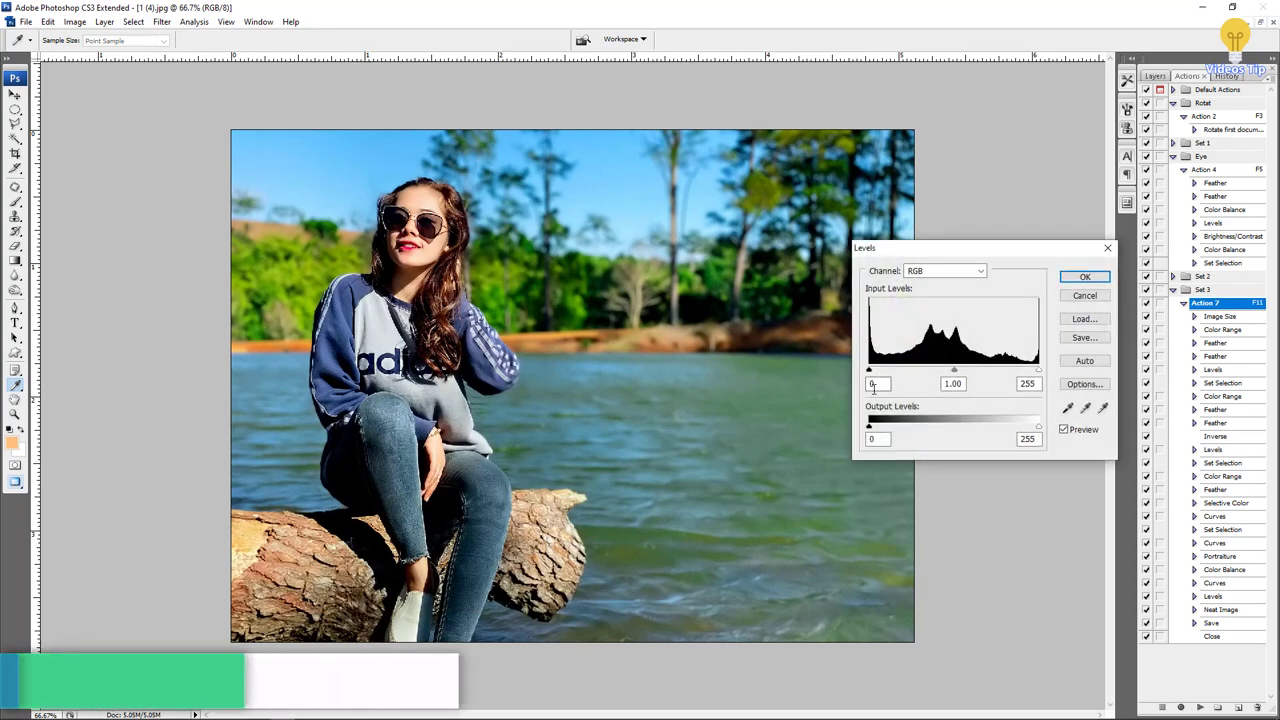
- Set the Levels black input to 10 and start closing the photo
{"action": "key", "text": "shift+Up"}
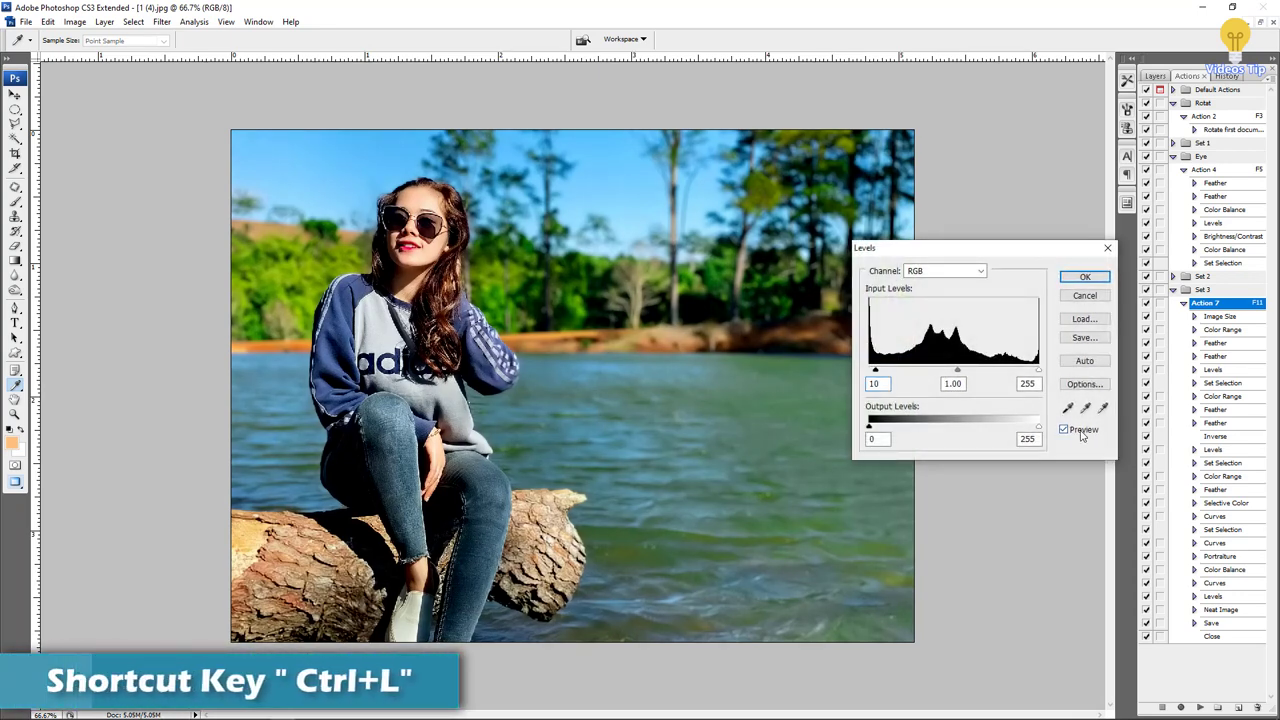
{"action": "key", "text": "Return"}
{"action": "key", "text": "w"}
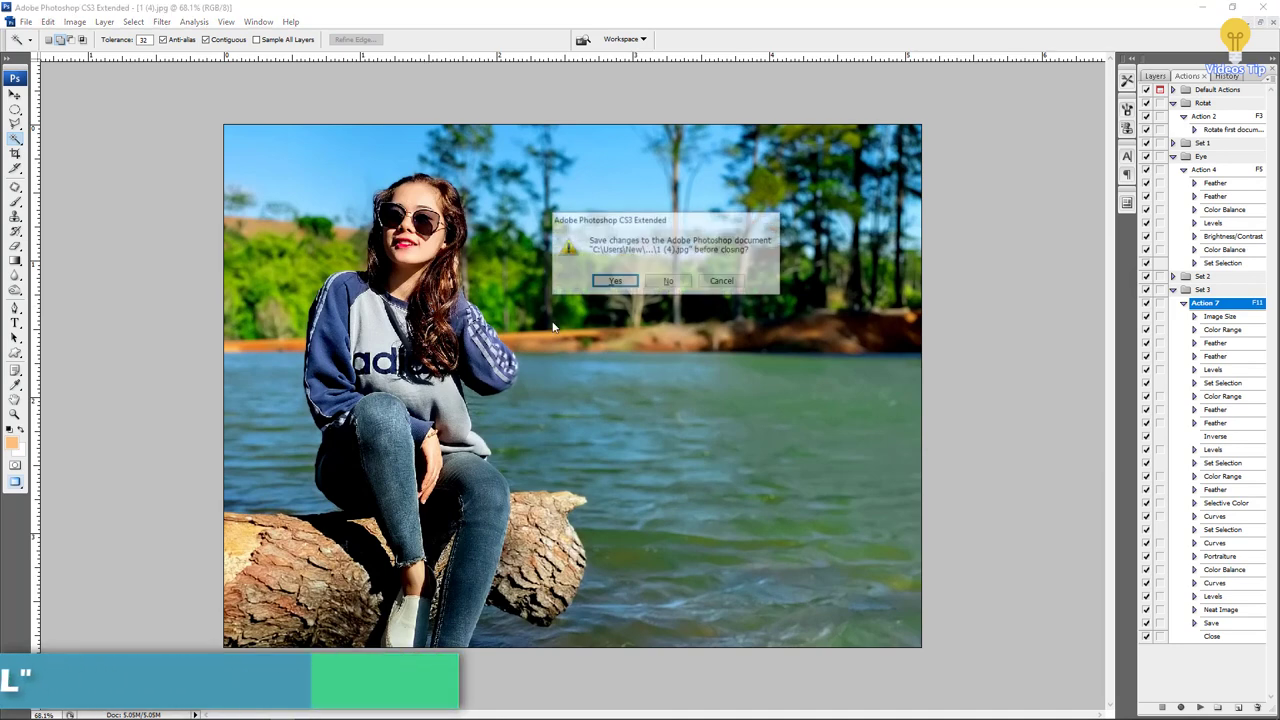
- Save 1 (4).jpg, then apply a Levels correction to 1 (3).jpg
{"action": "left_click", "coordinate": [613, 283]}
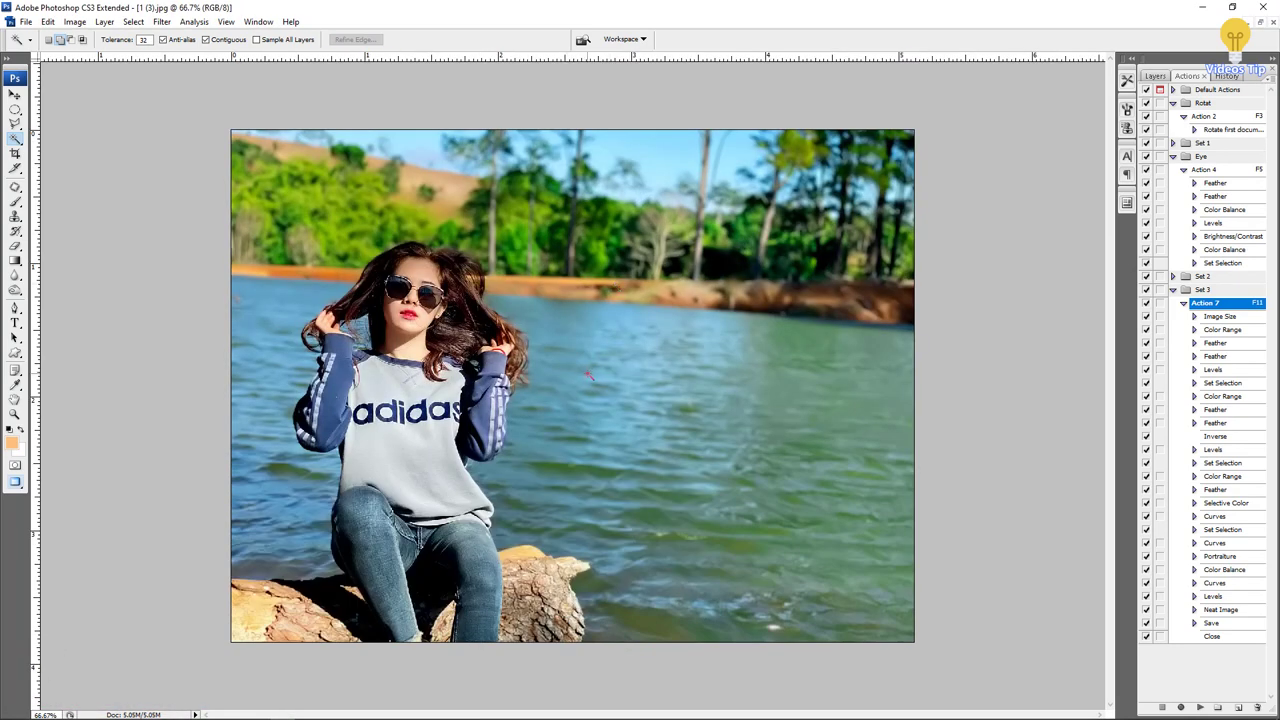
{"action": "key", "text": "ctrl+l"}
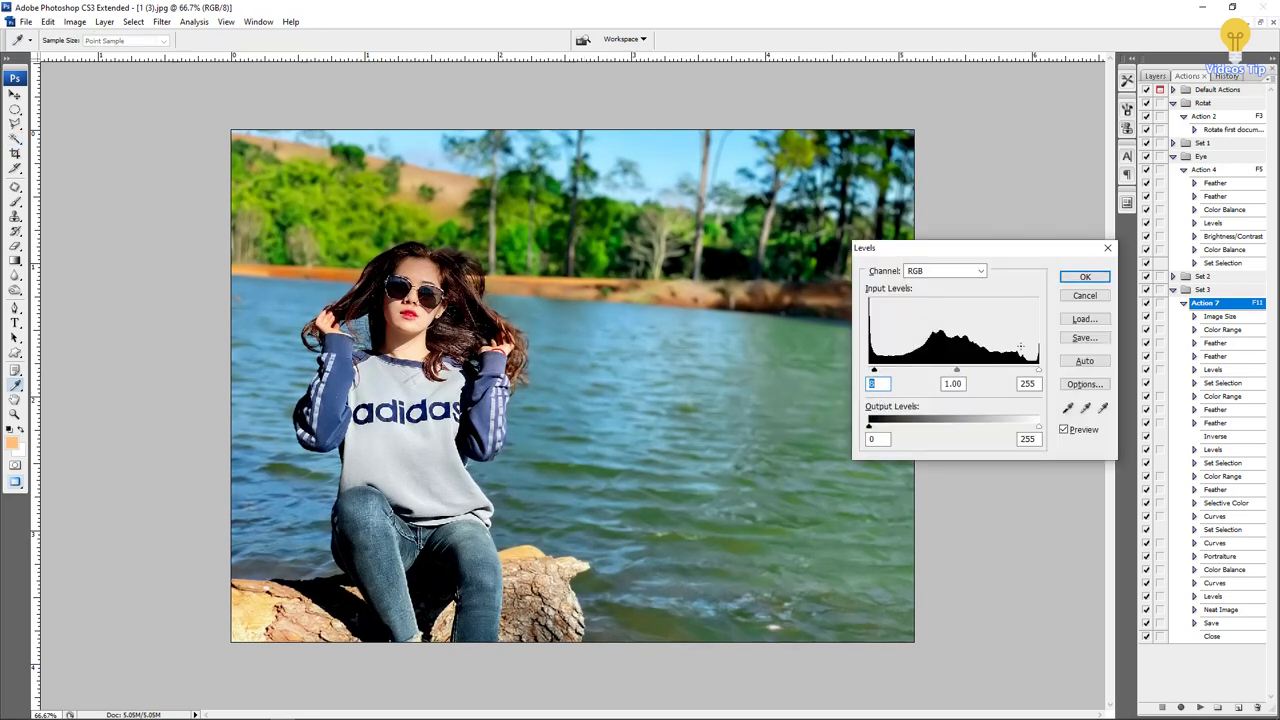
{"action": "left_click", "coordinate": [1081, 280]}
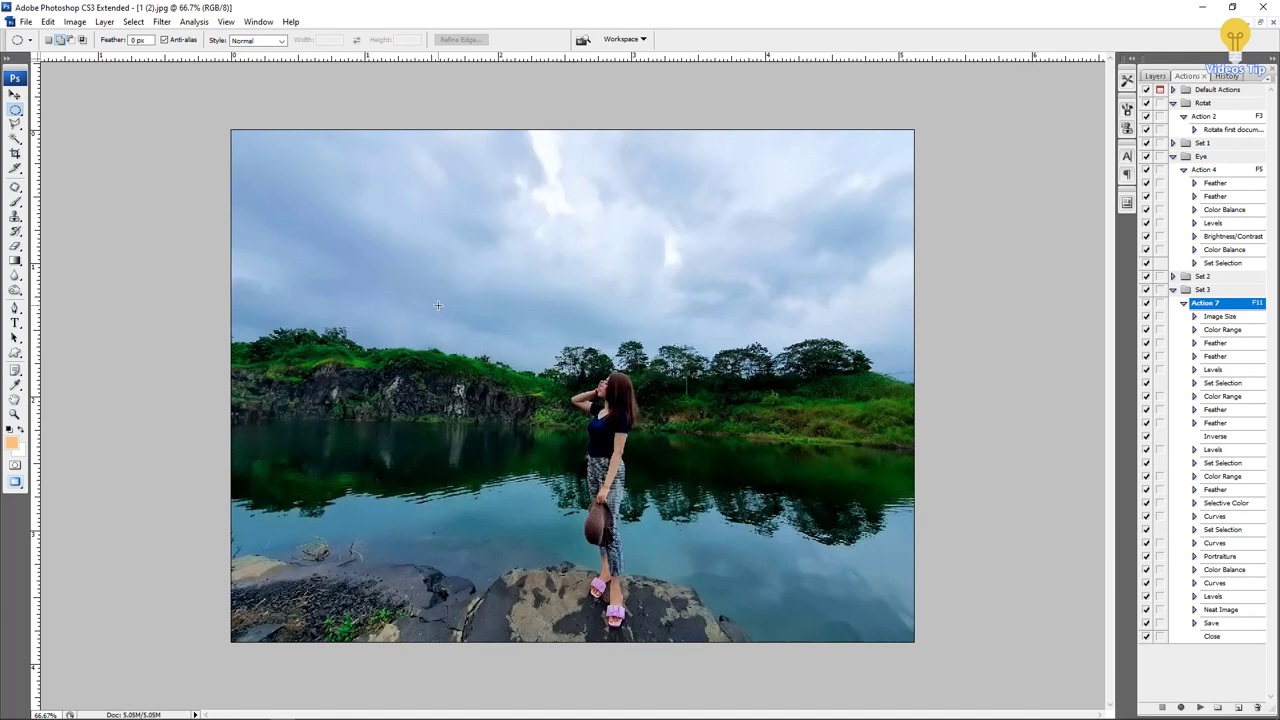
- Select the cloudy sky with the Magic Wand and feather the selection 10 pixels
{"action": "key", "text": "w"}
{"action": "left_click", "coordinate": [388, 284]}
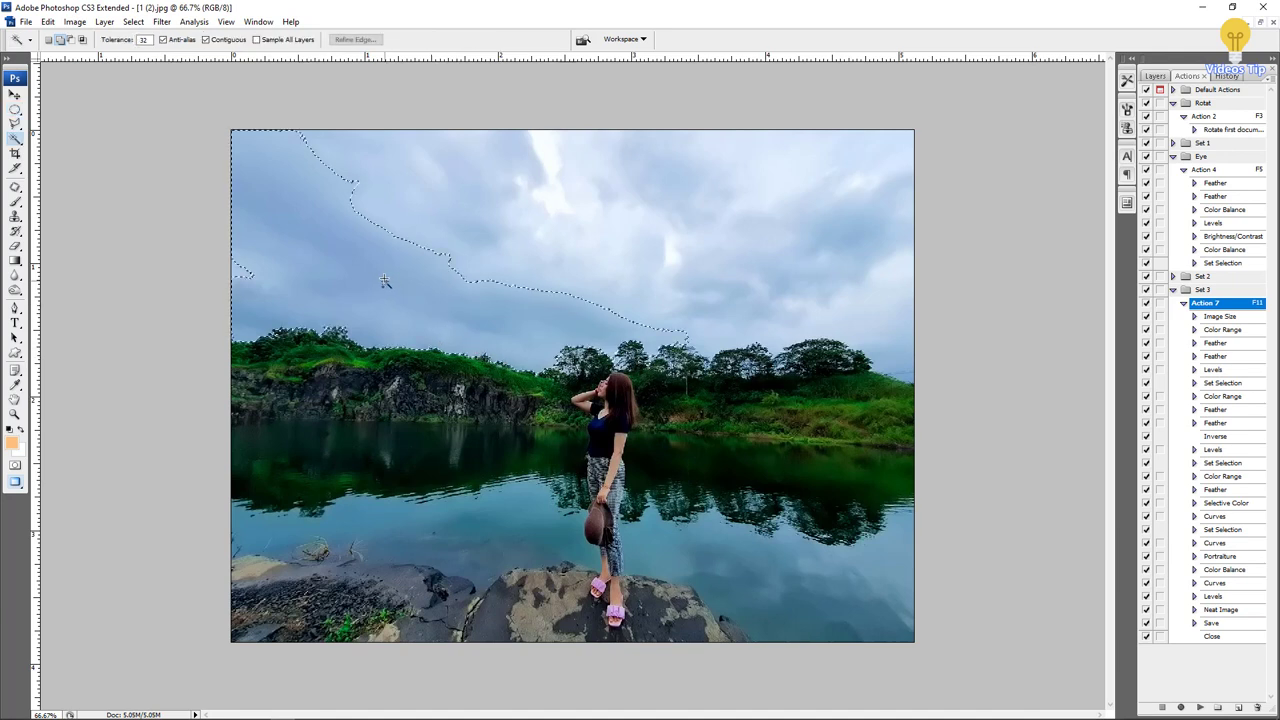
{"action": "left_click", "coordinate": [400, 200]}
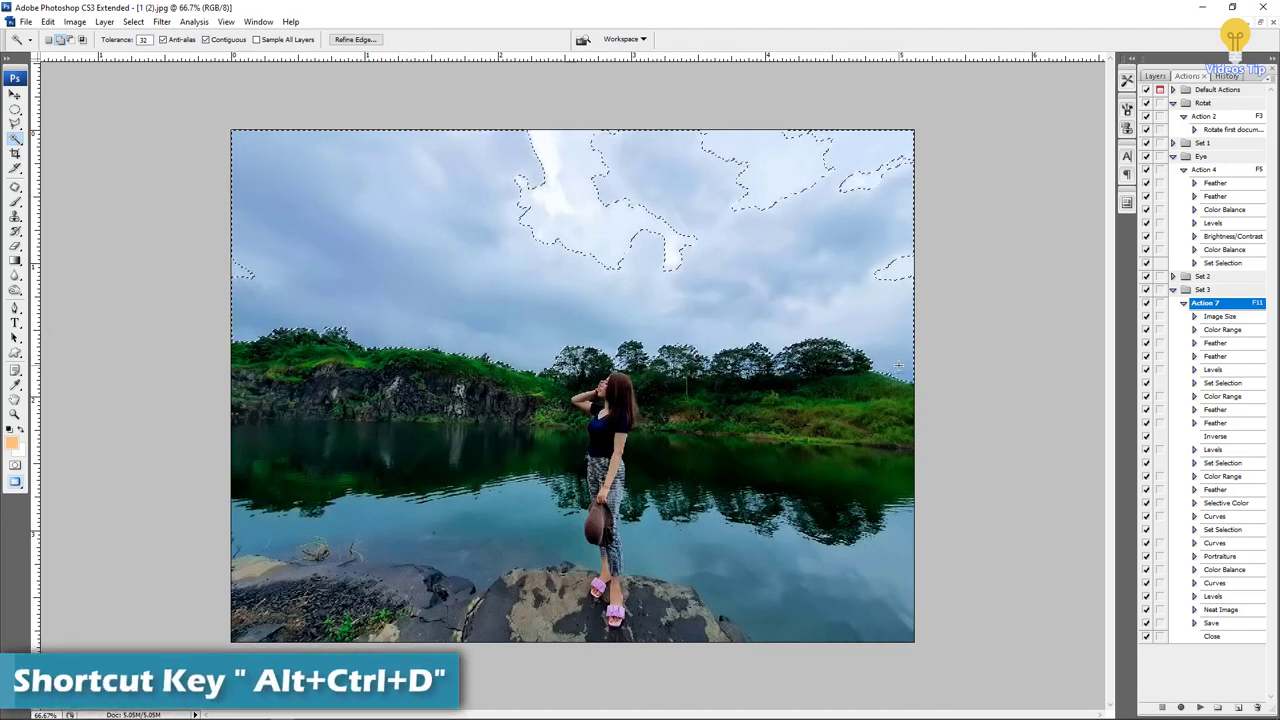
{"action": "key", "text": "ctrl+alt+d"}
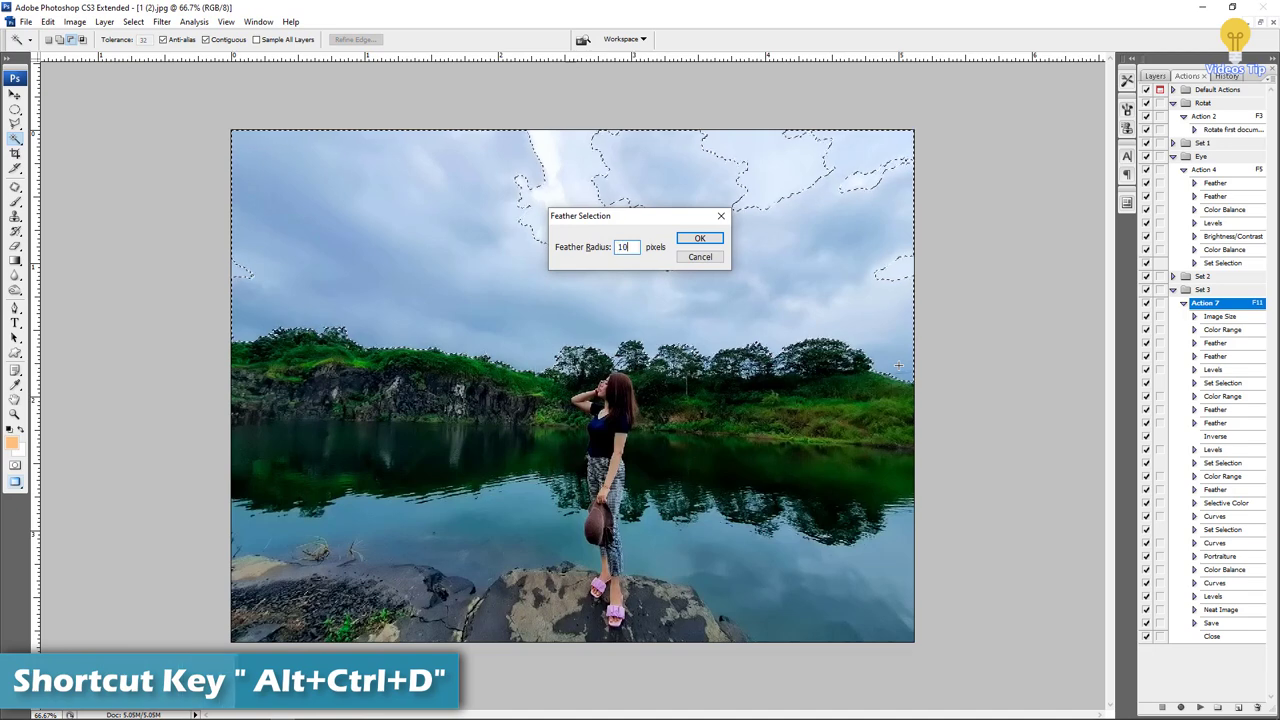
{"action": "key", "text": "Return"}
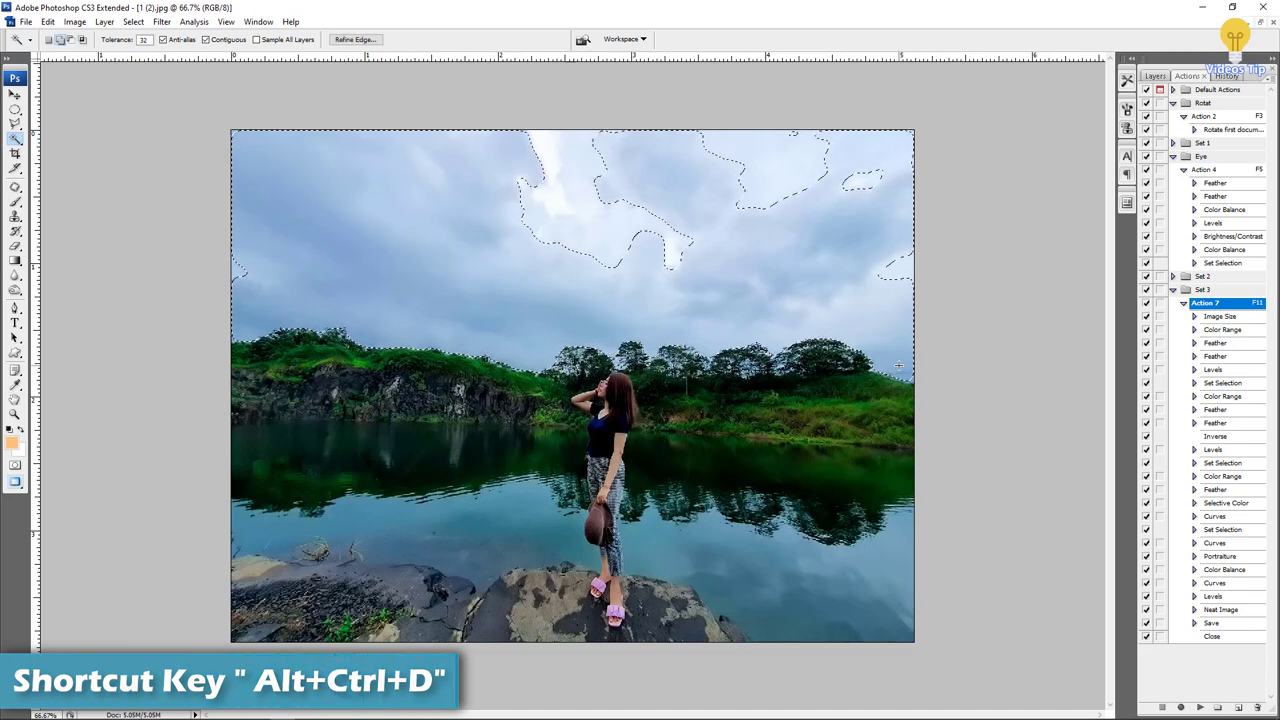
{"action": "key", "text": "ctrl+alt+d"}
{"action": "key", "text": "Return"}
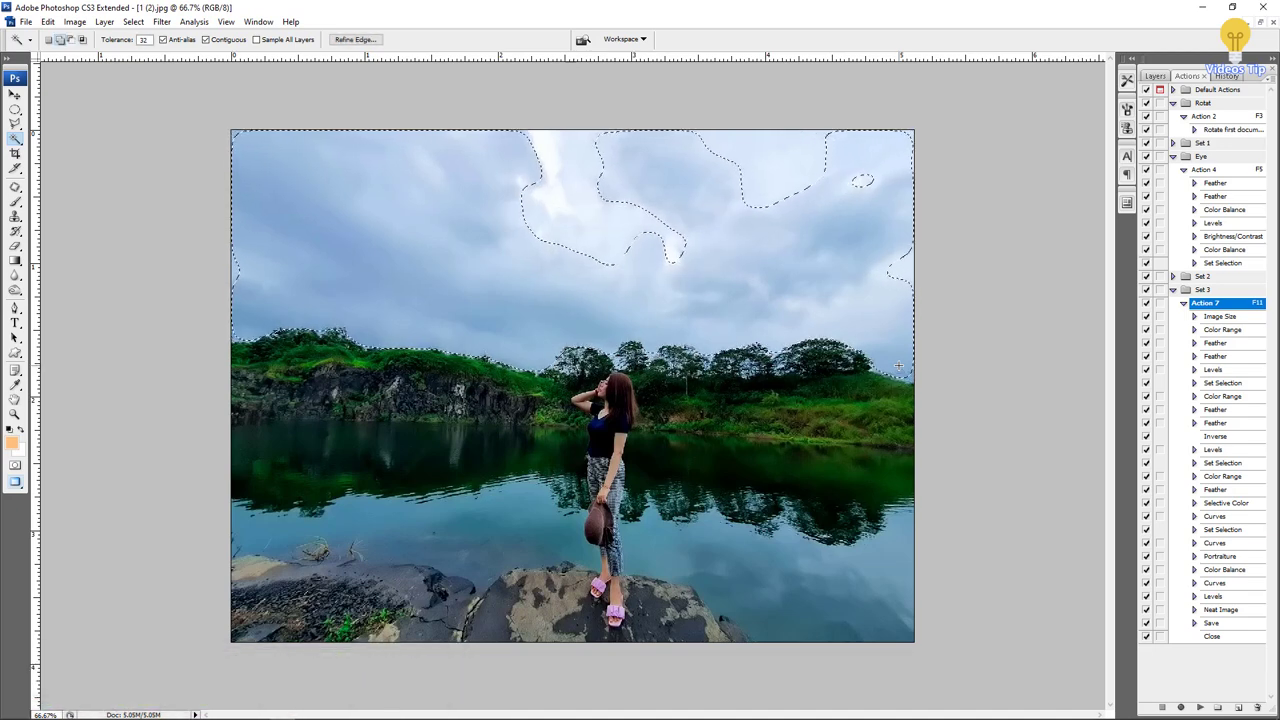
- Brighten the sky with a Levels midtone of 1.66, checking it against the preview
{"action": "key", "text": "ctrl+l"}
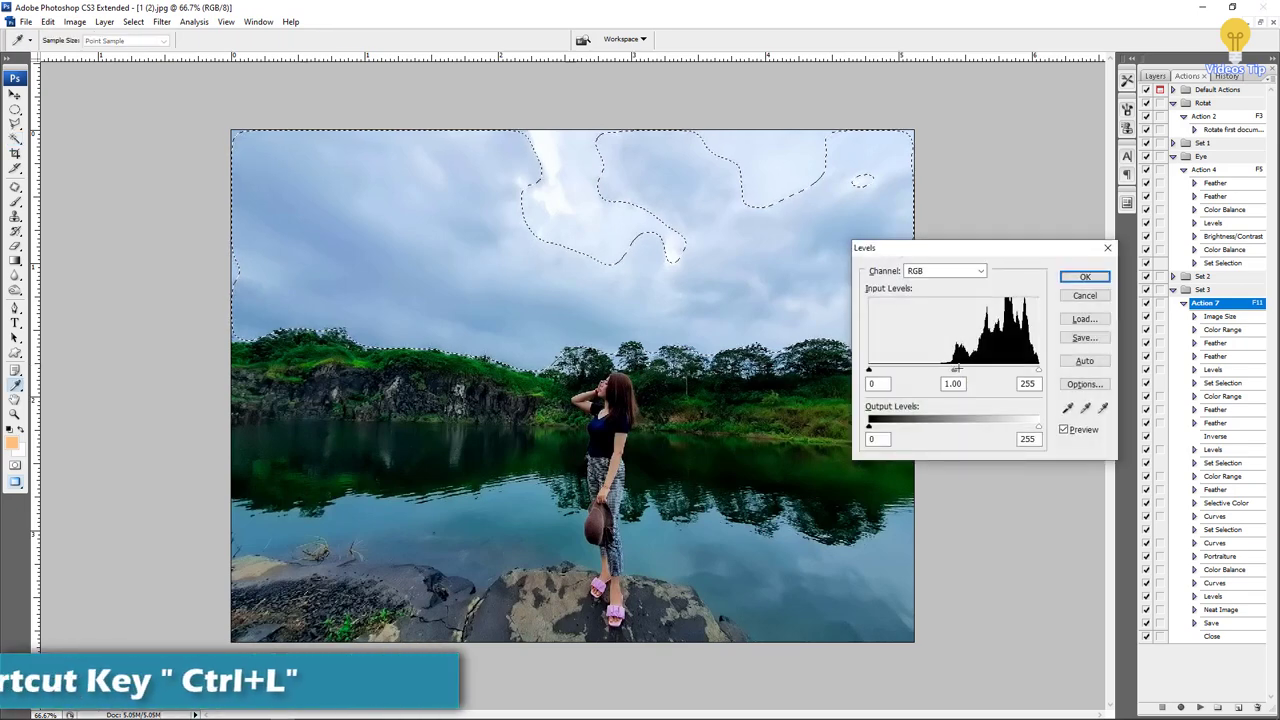
{"action": "left_click_drag", "start_coordinate": [954, 370], "coordinate": [922, 373]}
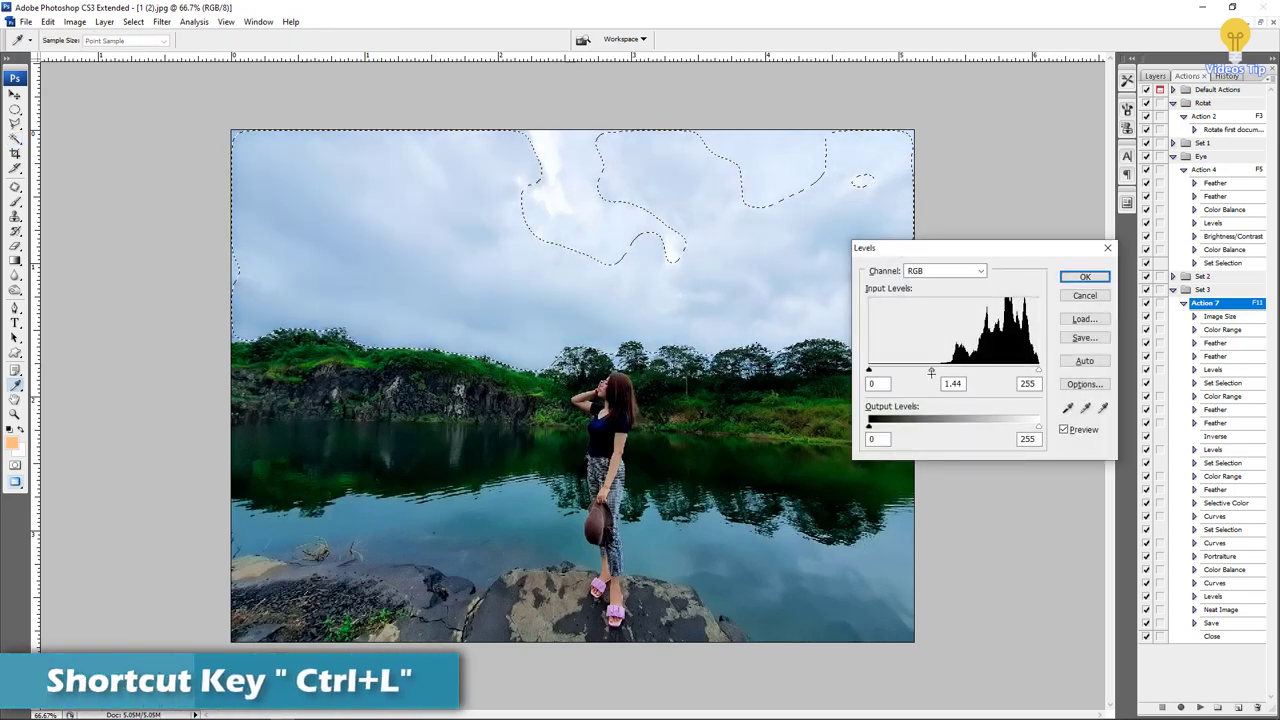
{"action": "left_click", "coordinate": [1064, 429]}
{"action": "left_click", "coordinate": [1064, 429]}
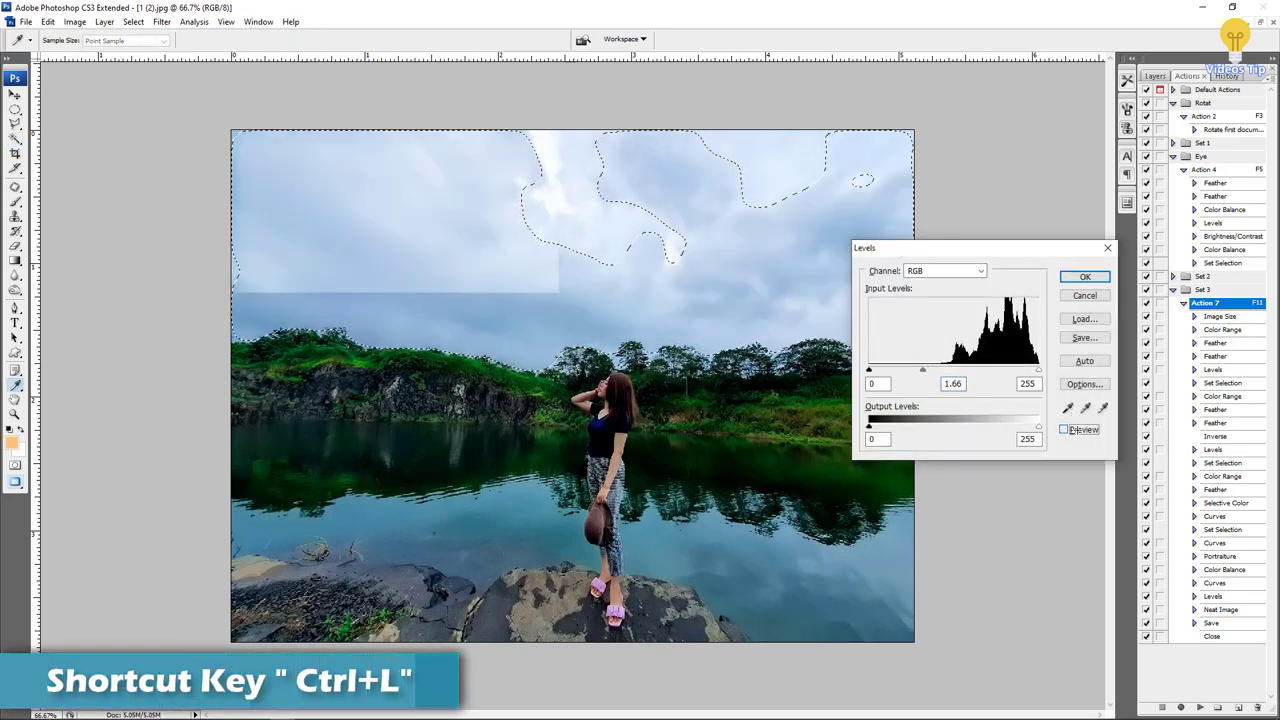
{"action": "left_click", "coordinate": [1084, 276]}
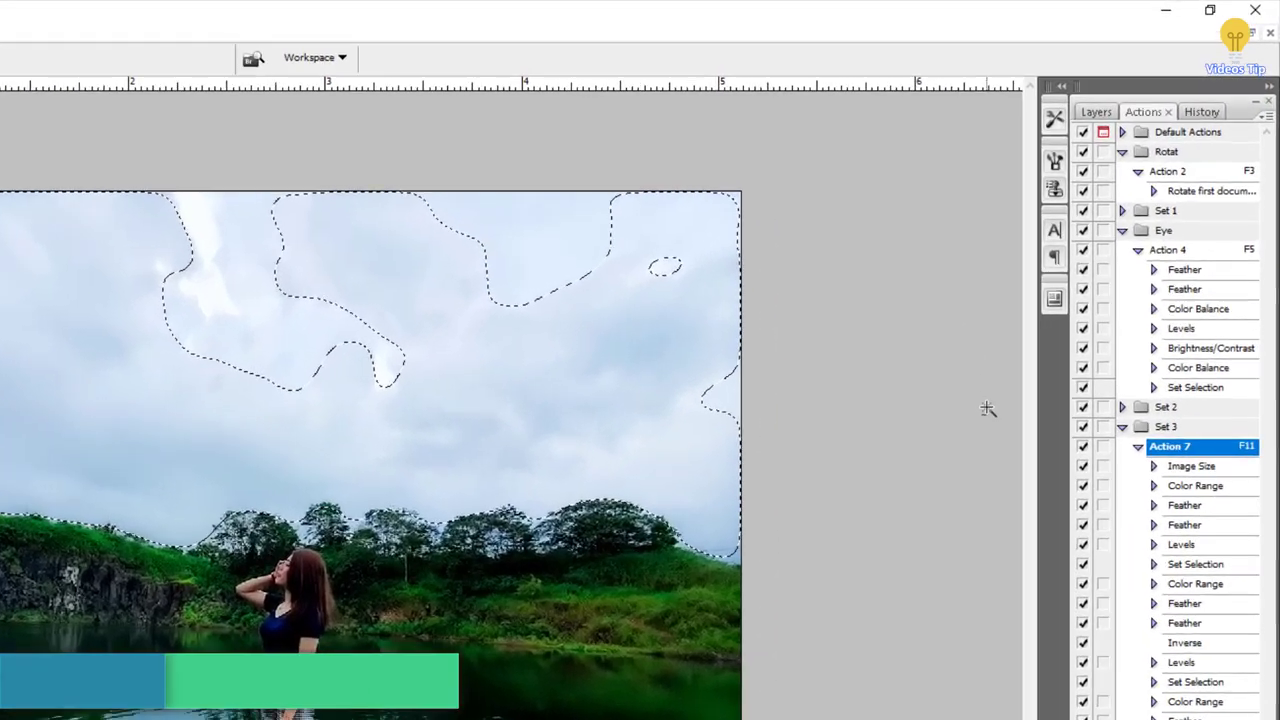
- In Selective Color, push Cyan to +100 for the Cyans range of the sky
{"action": "key", "text": "alt+i"}
{"action": "key", "text": "a"}
{"action": "key", "text": "s"}
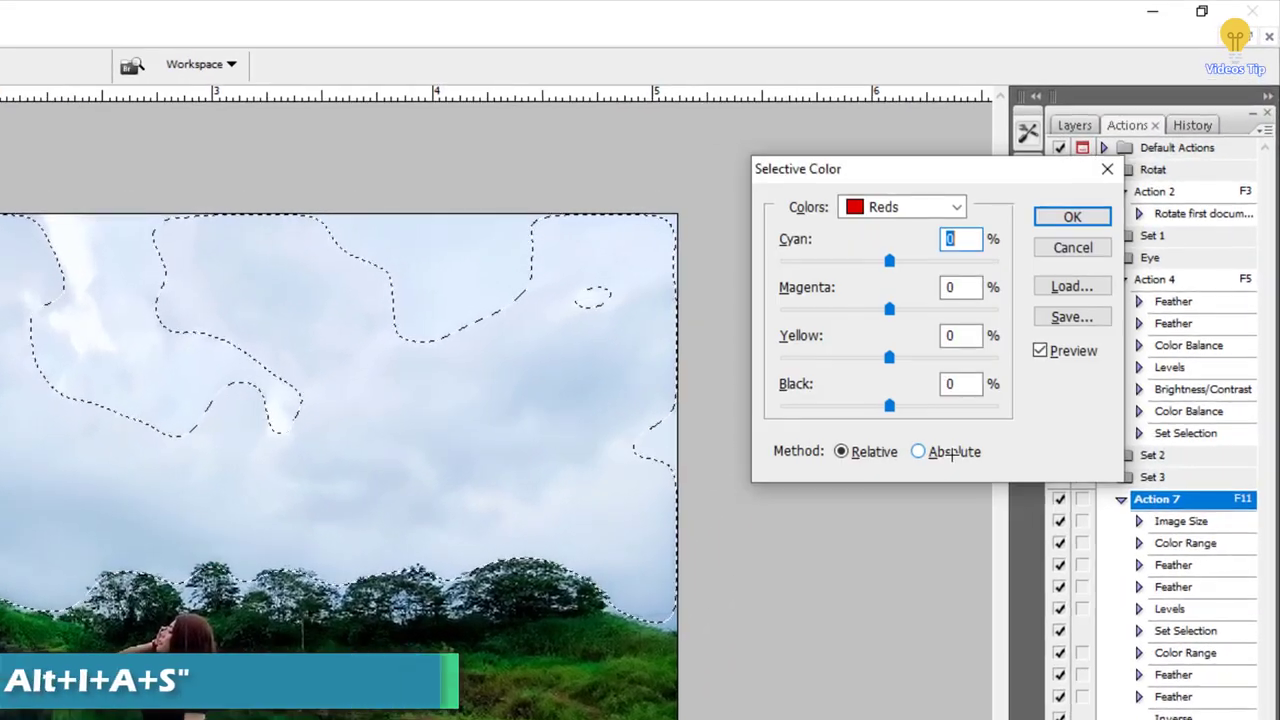
{"action": "left_click", "coordinate": [903, 207]}
{"action": "left_click", "coordinate": [870, 277]}
{"action": "mouse_move", "coordinate": [889, 260]}
{"action": "left_mouse_down"}
{"action": "mouse_move", "coordinate": [850, 262]}
{"action": "mouse_move", "coordinate": [1015, 260]}
{"action": "left_mouse_up"}
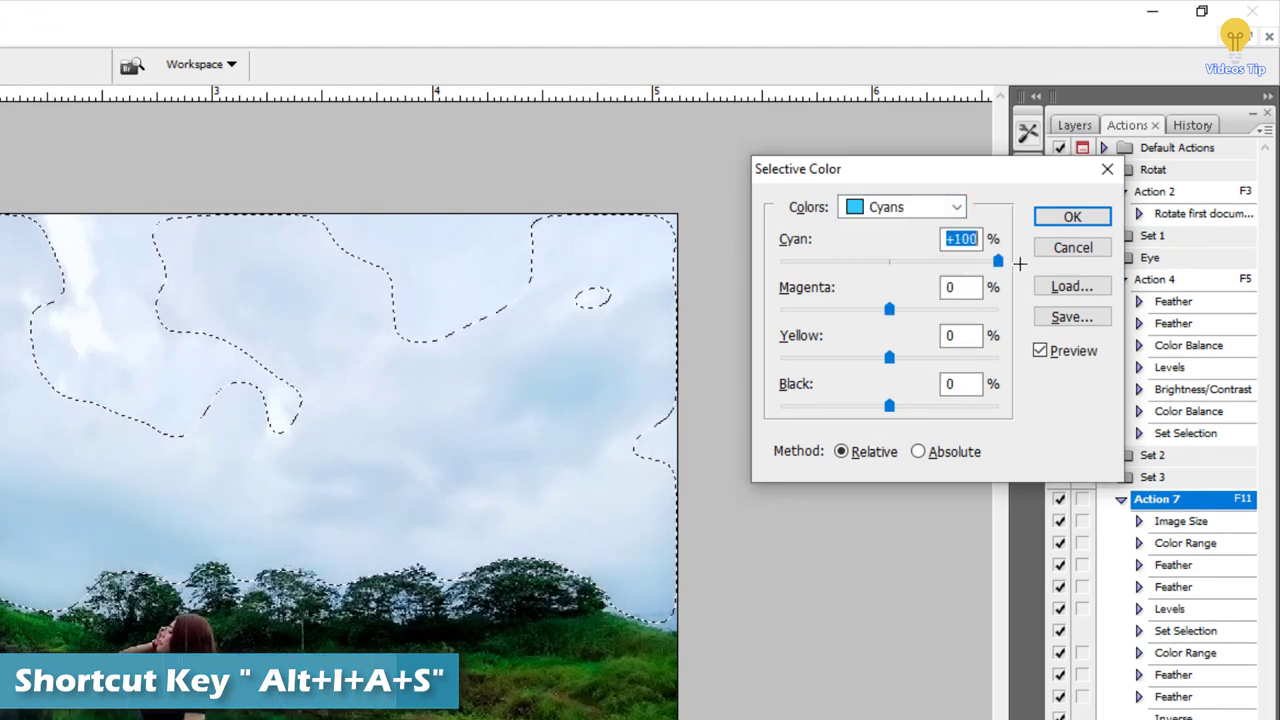
{"action": "left_click", "coordinate": [1076, 216]}
- Raise the Cyans saturation to +92 in Hue/Saturation, comparing the sky with and without it
{"action": "key", "text": "ctrl+u"}
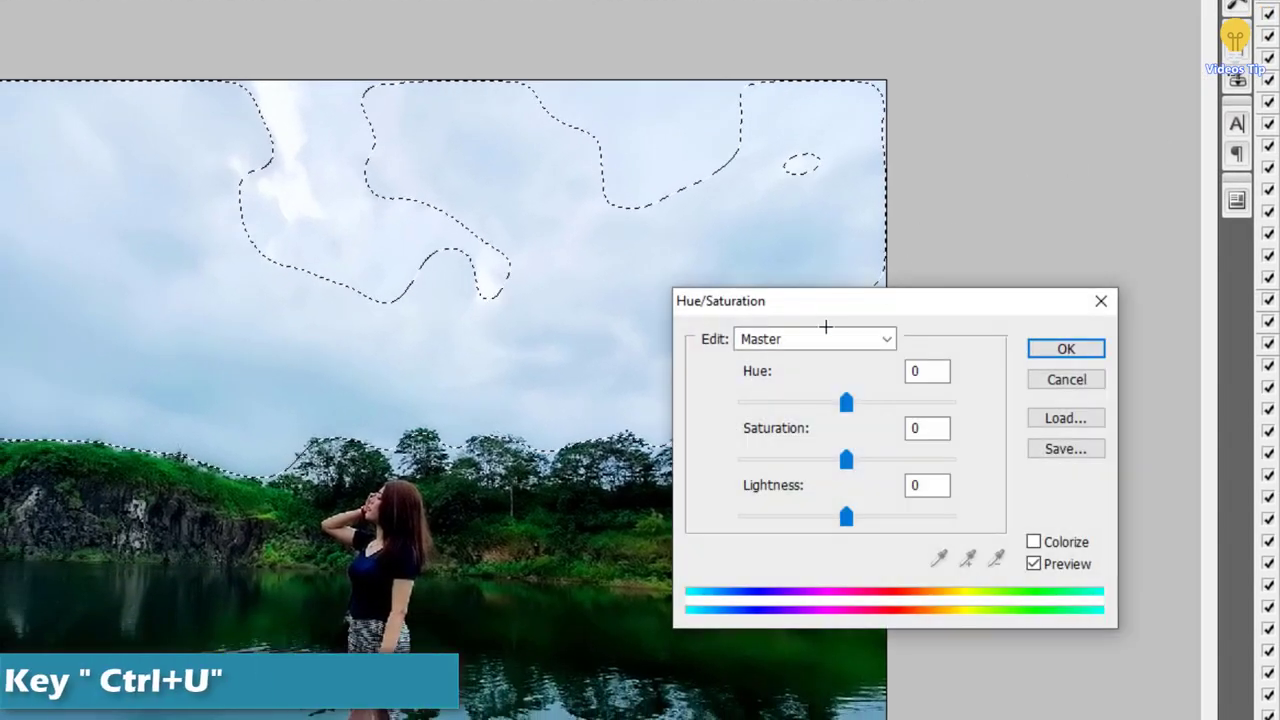
{"action": "left_click", "coordinate": [838, 340]}
{"action": "left_click", "coordinate": [809, 428]}
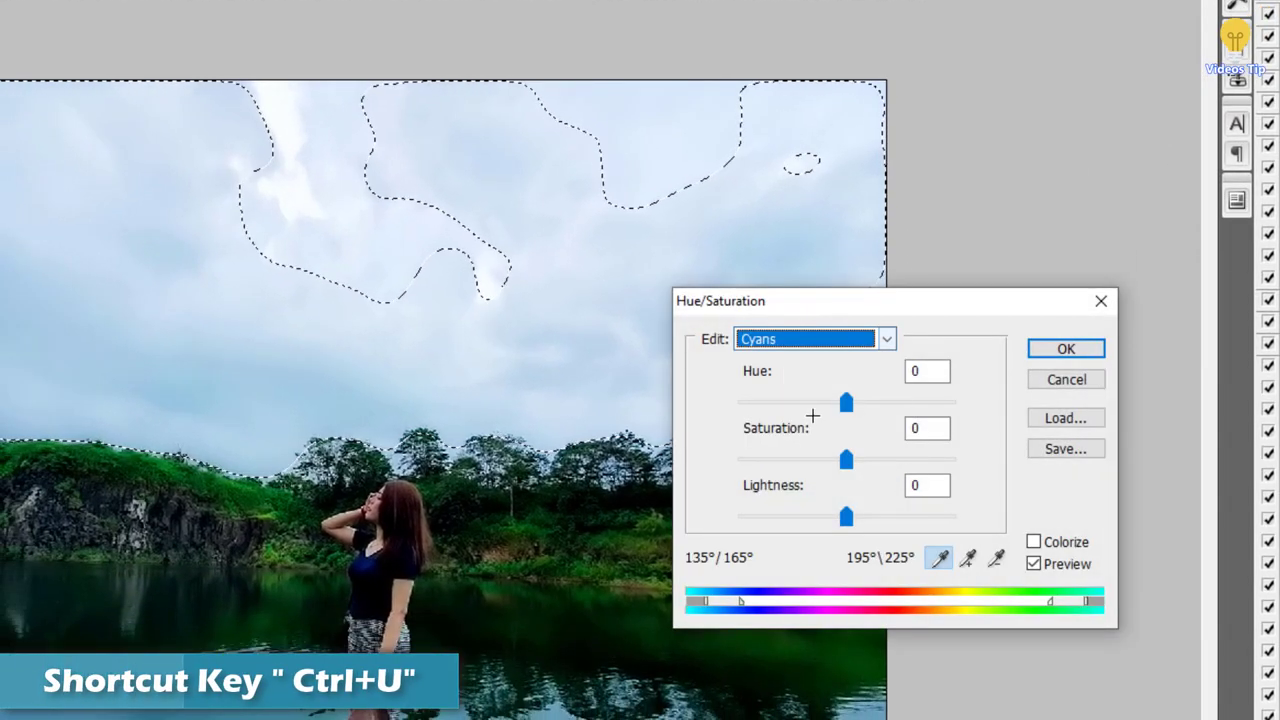
{"action": "left_click_drag", "start_coordinate": [846, 458], "coordinate": [957, 458]}
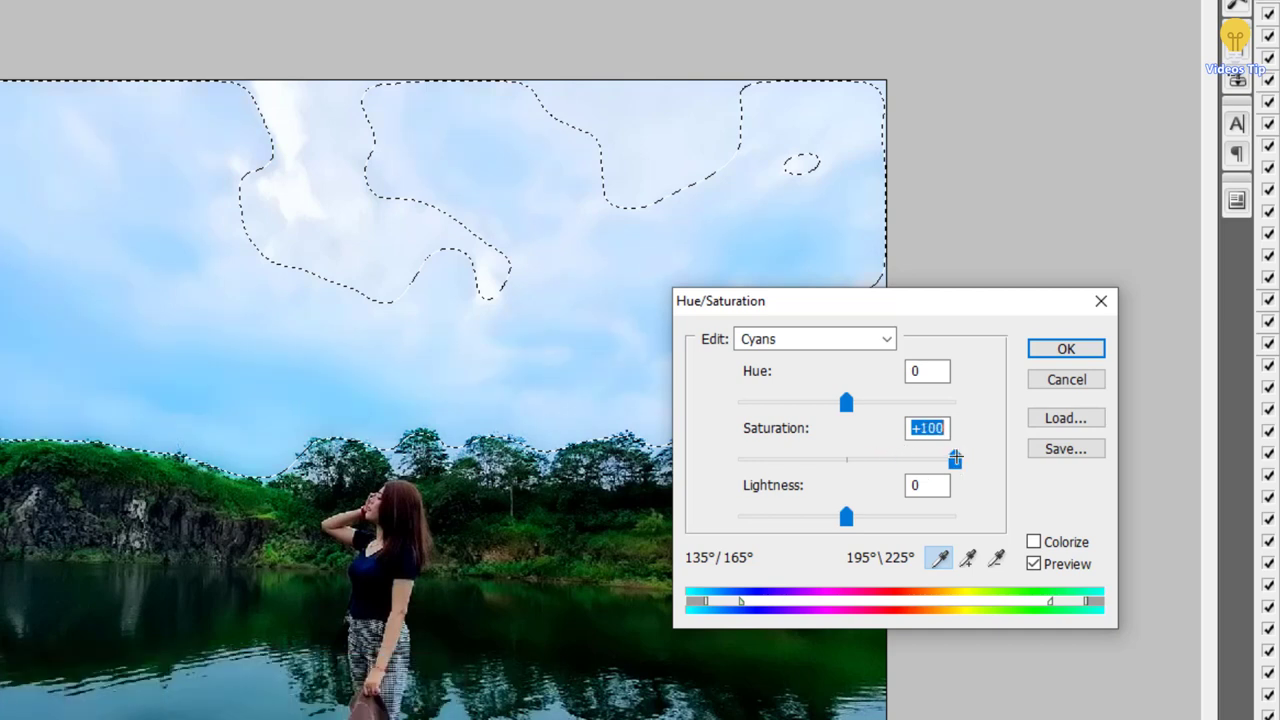
{"action": "left_click_drag", "start_coordinate": [930, 460], "coordinate": [945, 460]}
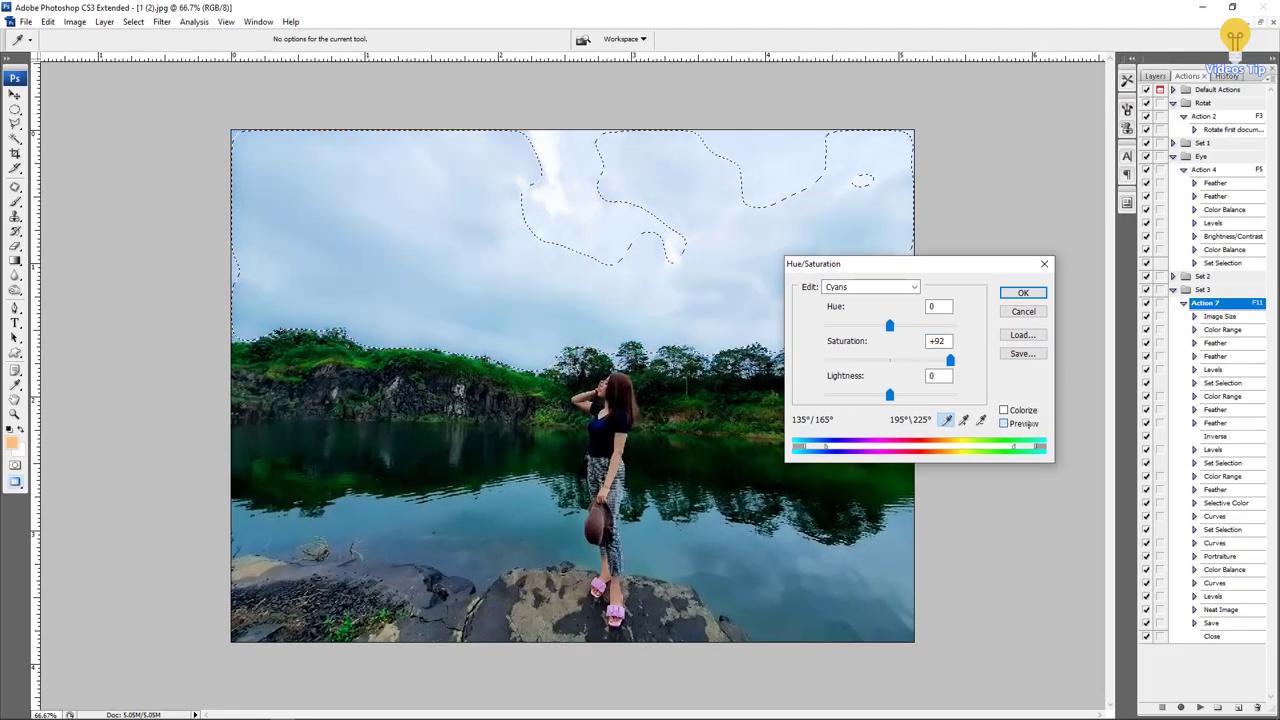
{"action": "left_click", "coordinate": [1027, 424]}
{"action": "left_click", "coordinate": [1027, 424]}
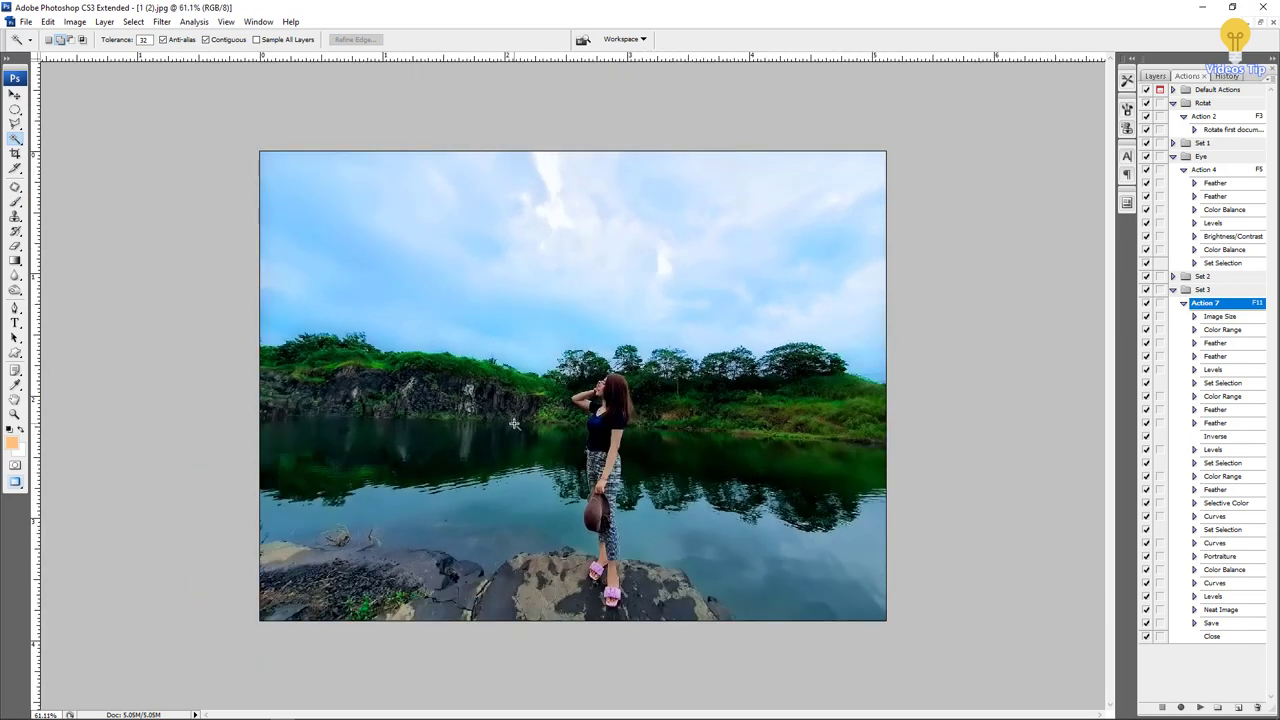
- Lasso the land and lake below the treeline and feather the selection
{"action": "key", "text": "j"}
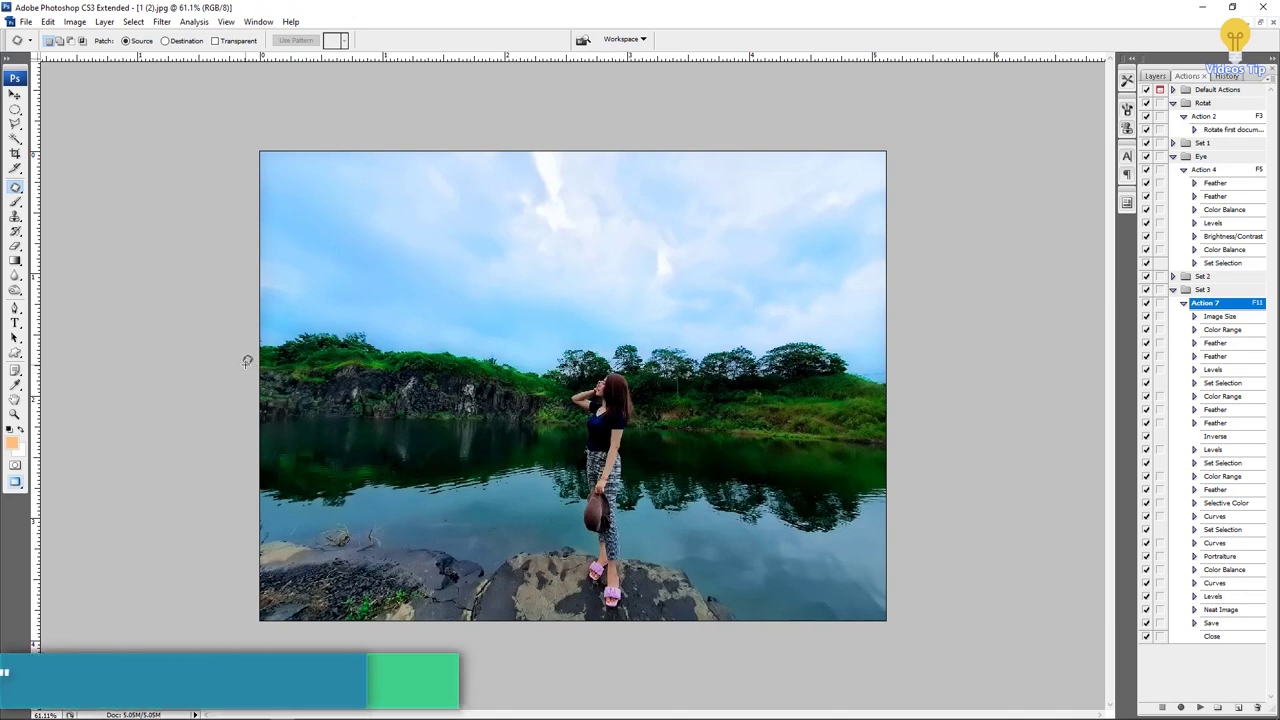
{"action": "mouse_move", "coordinate": [247, 361]}
{"action": "left_mouse_down"}
{"action": "mouse_move", "coordinate": [291, 333]}
{"action": "mouse_move", "coordinate": [655, 350]}
{"action": "mouse_move", "coordinate": [1066, 463]}
{"action": "mouse_move", "coordinate": [4, 500]}
{"action": "left_mouse_up"}
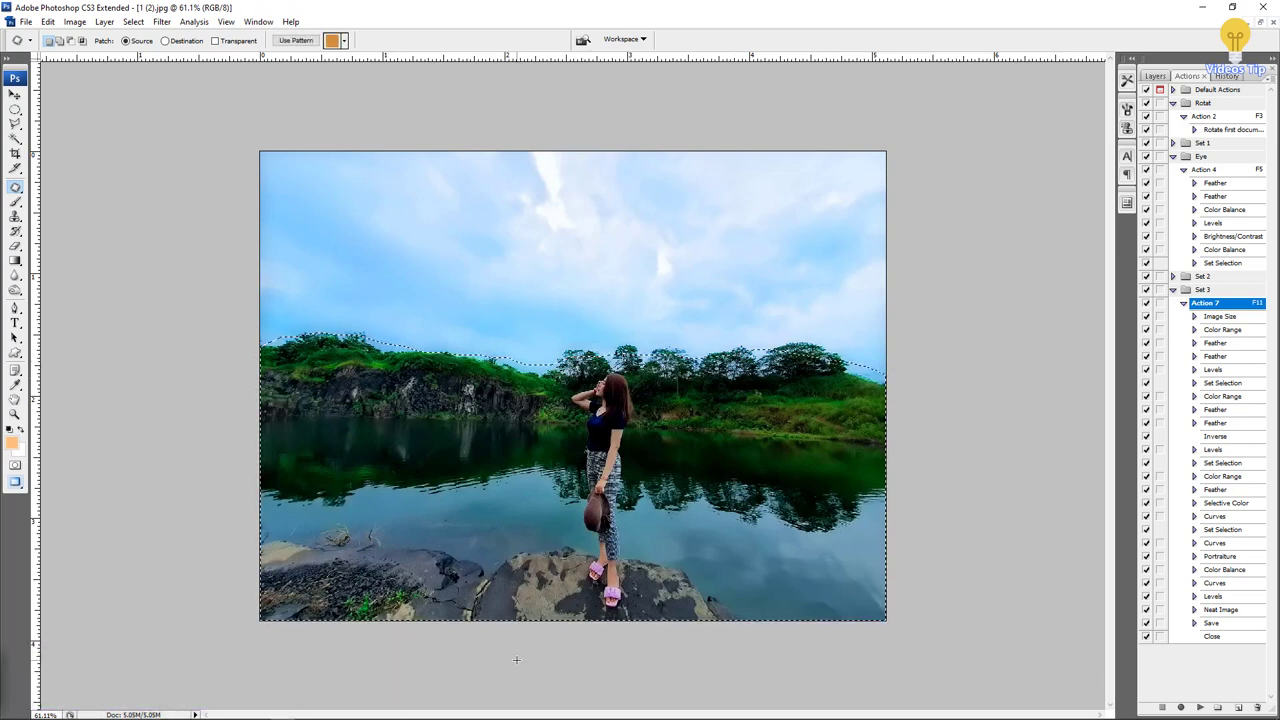
{"action": "key", "text": "ctrl+alt+d"}
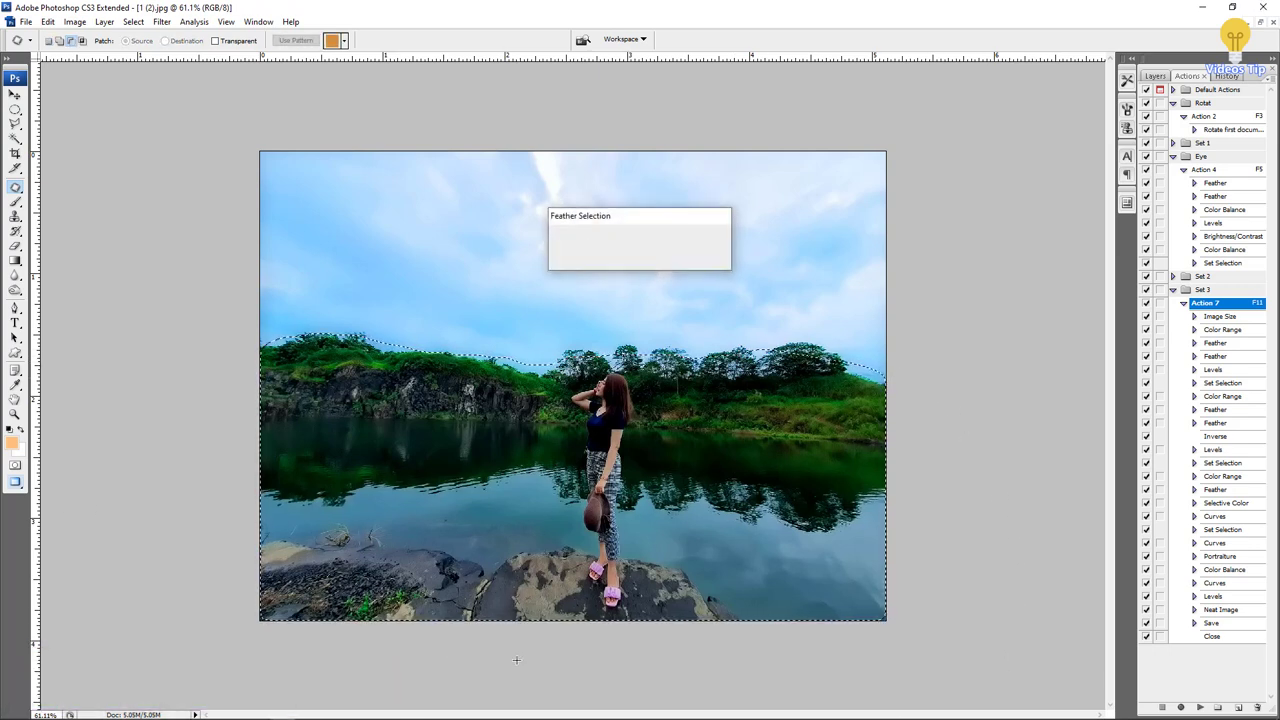
{"action": "key", "text": "Return"}
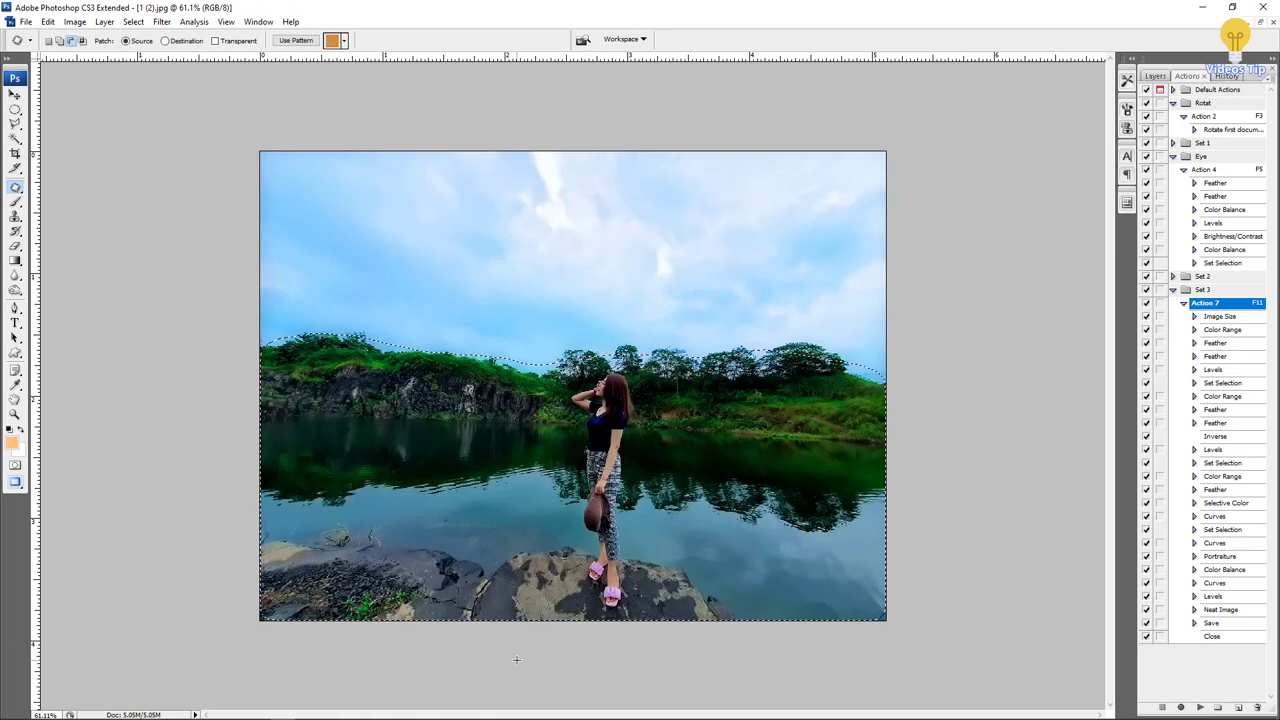
{"action": "key", "text": "ctrl+shift+m"}
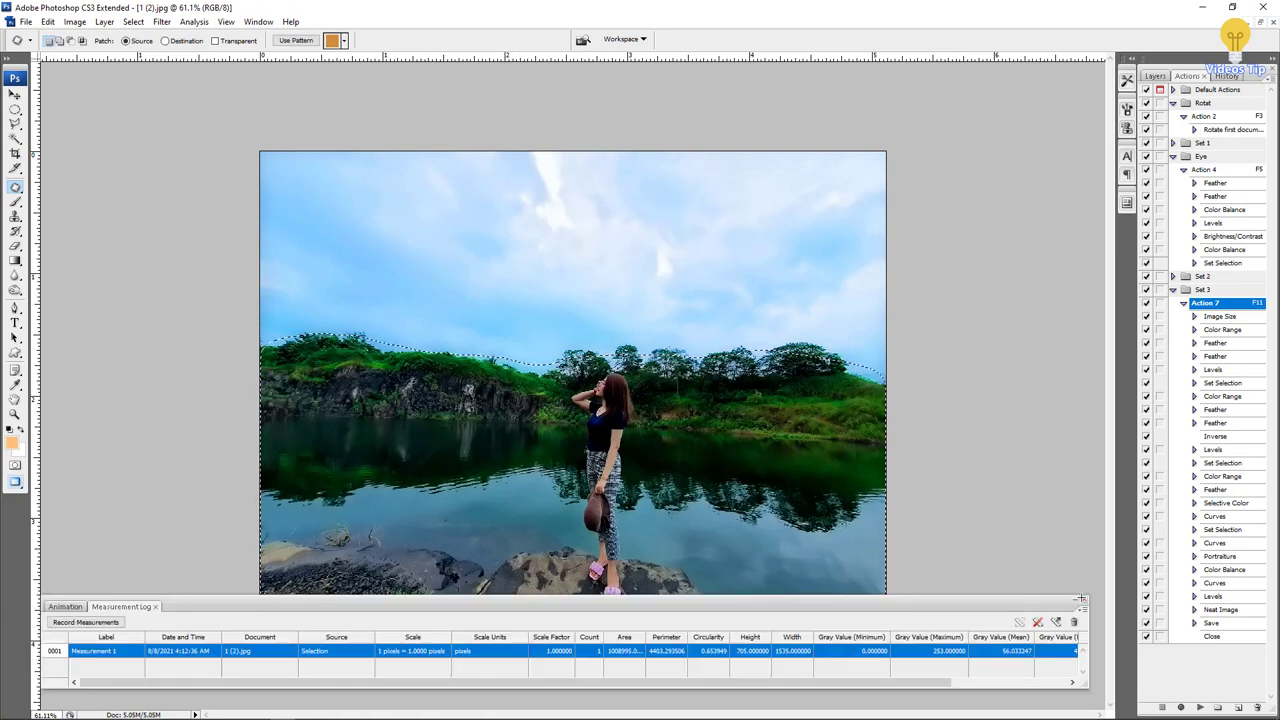
{"action": "left_click", "coordinate": [1081, 598]}
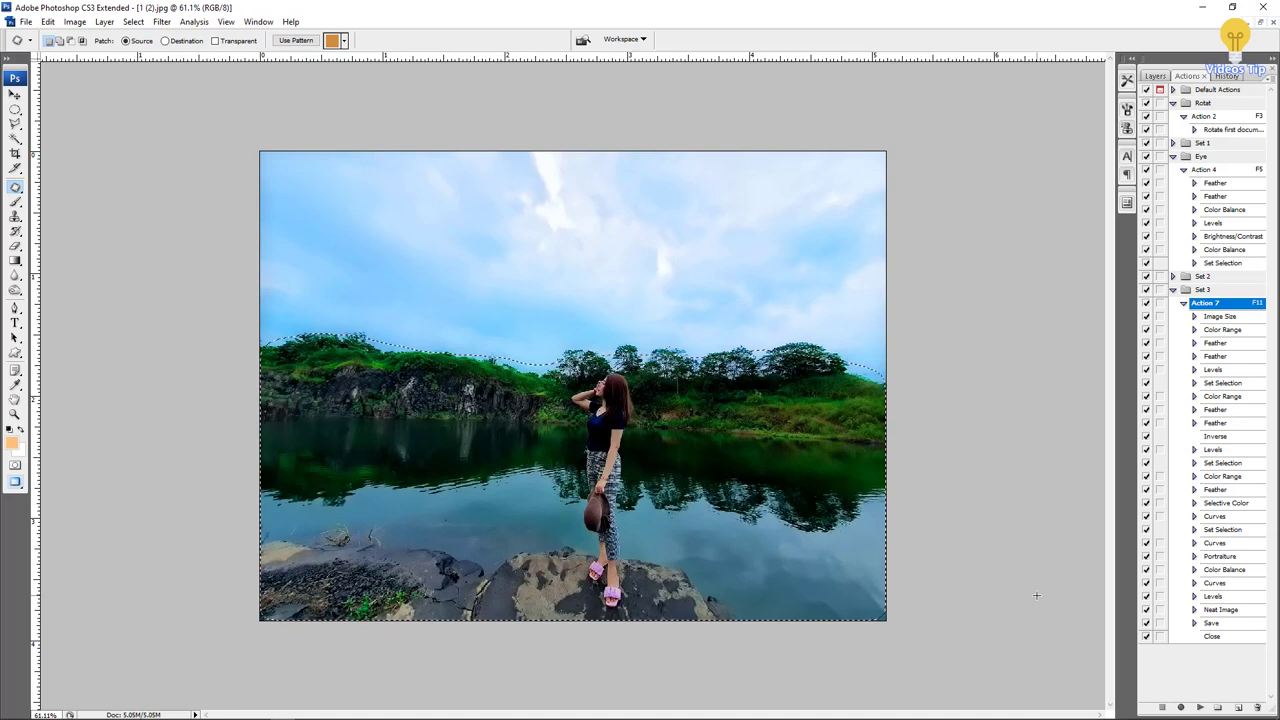
- Lift the Curves to brighten the lower landscape, then save the photo
{"action": "key", "text": "ctrl+m"}
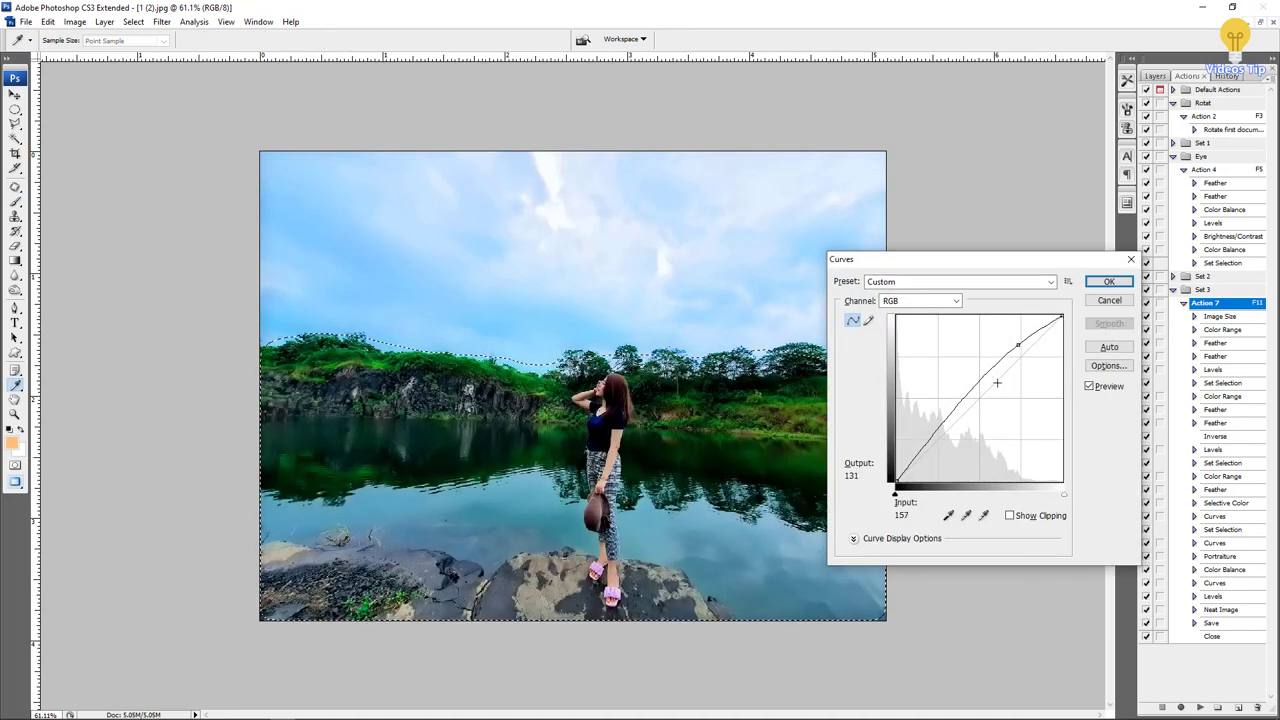
{"action": "left_click", "coordinate": [1016, 346]}
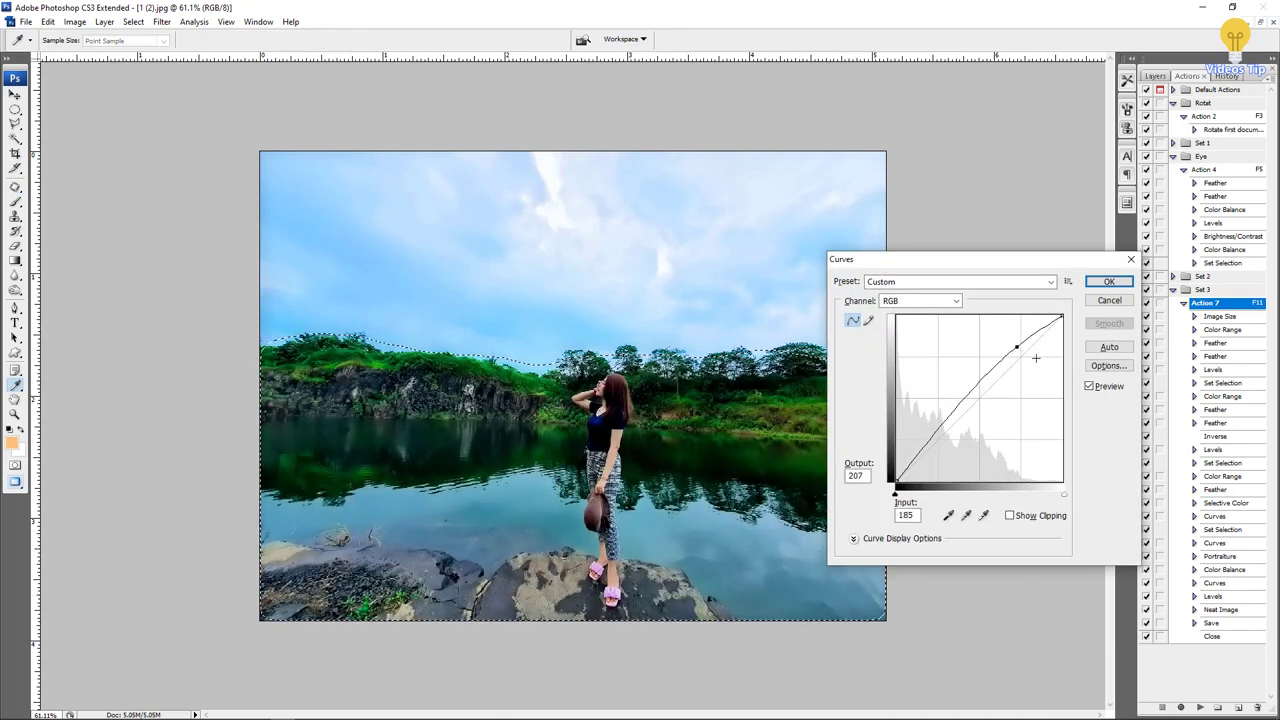
{"action": "left_click", "coordinate": [1098, 383]}
{"action": "left_click", "coordinate": [1098, 383]}
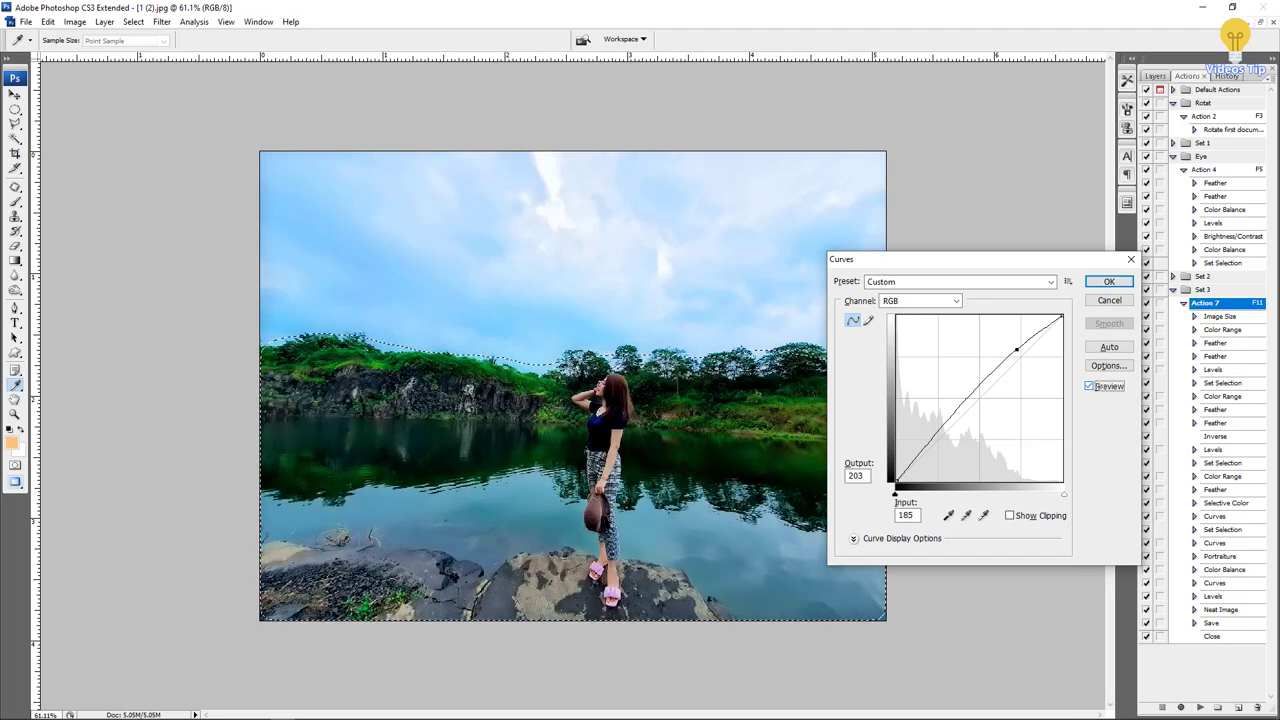
{"action": "left_click", "coordinate": [1096, 385]}
{"action": "left_click", "coordinate": [1096, 385]}
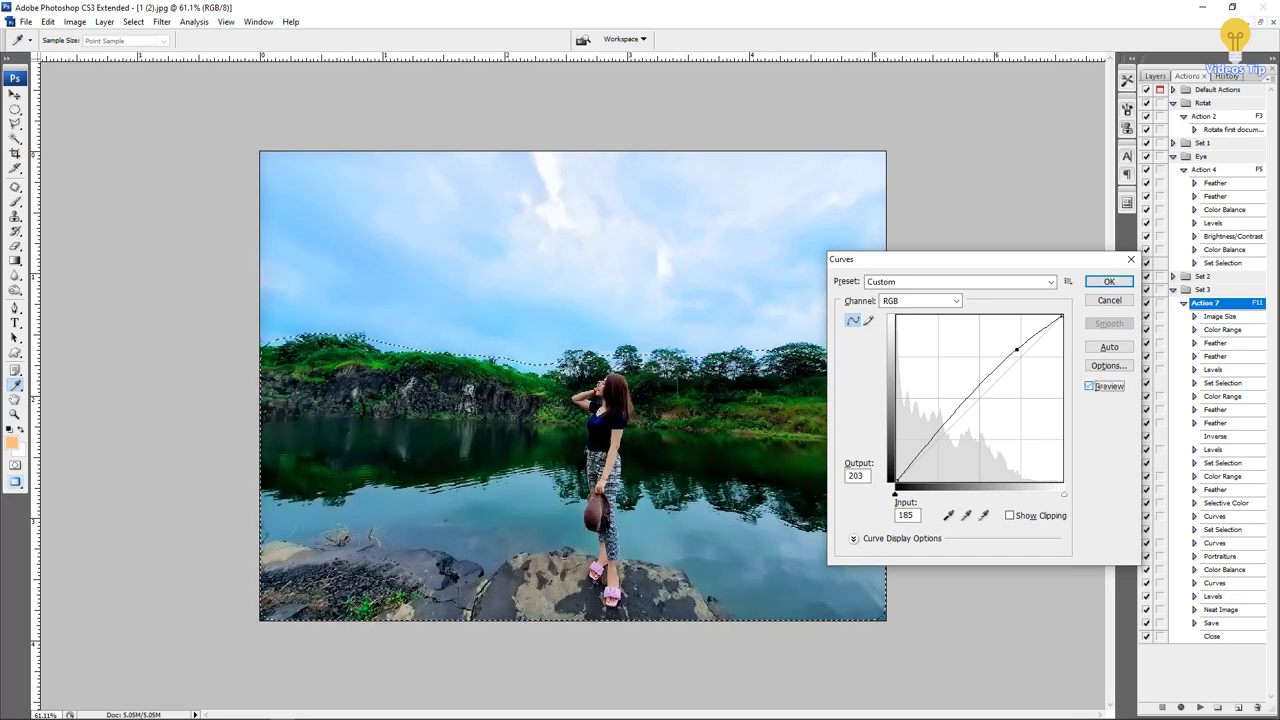
{"action": "left_click", "coordinate": [1109, 281]}
{"action": "scroll", "coordinate": [727, 460], "scroll_direction": "down", "scroll_amount": 1}
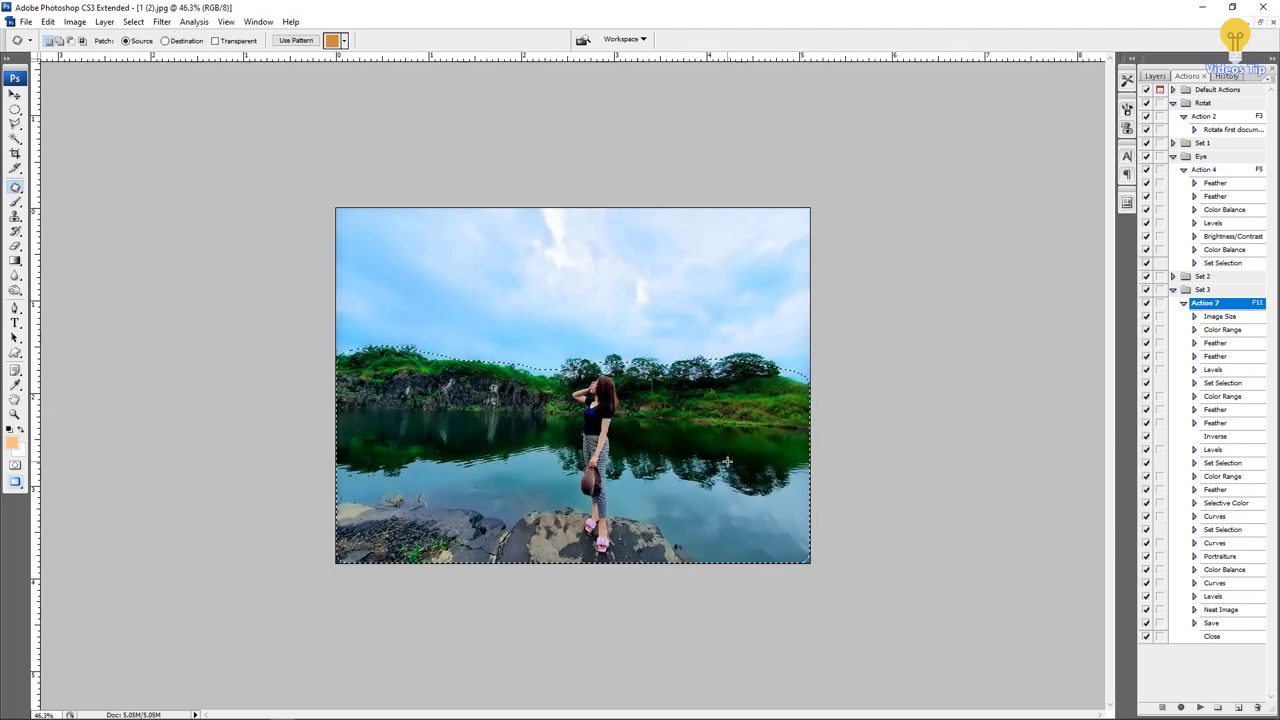
{"action": "left_click", "coordinate": [613, 282]}
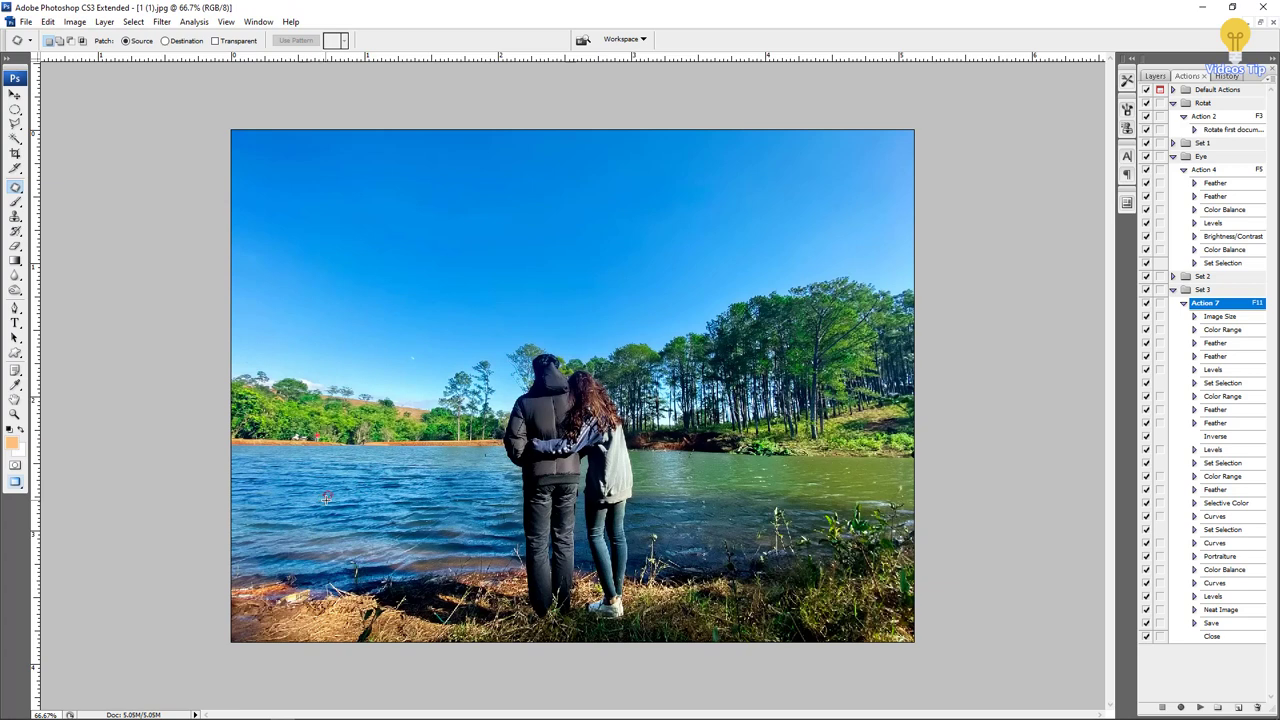
- Select the lake water beside the couple and feather the selection edges
{"action": "key", "text": "w"}
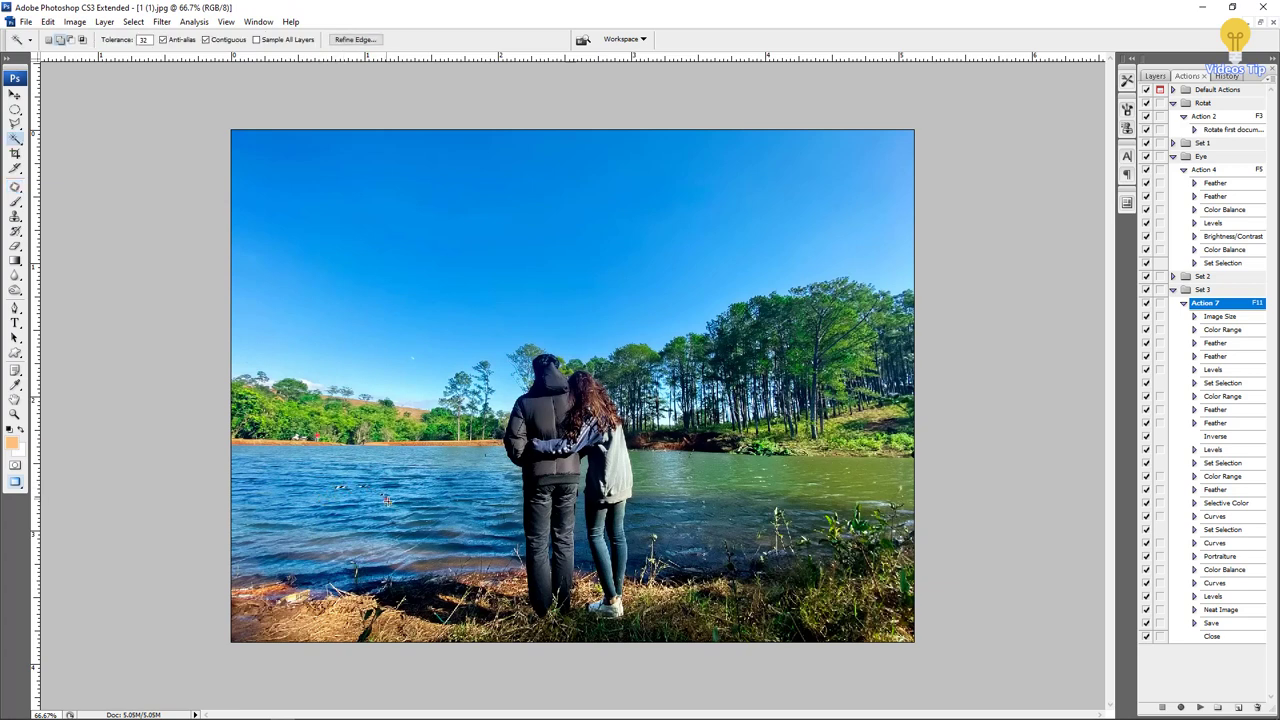
{"action": "left_click", "coordinate": [386, 500]}
{"action": "left_click", "coordinate": [305, 528], "text": "shift"}
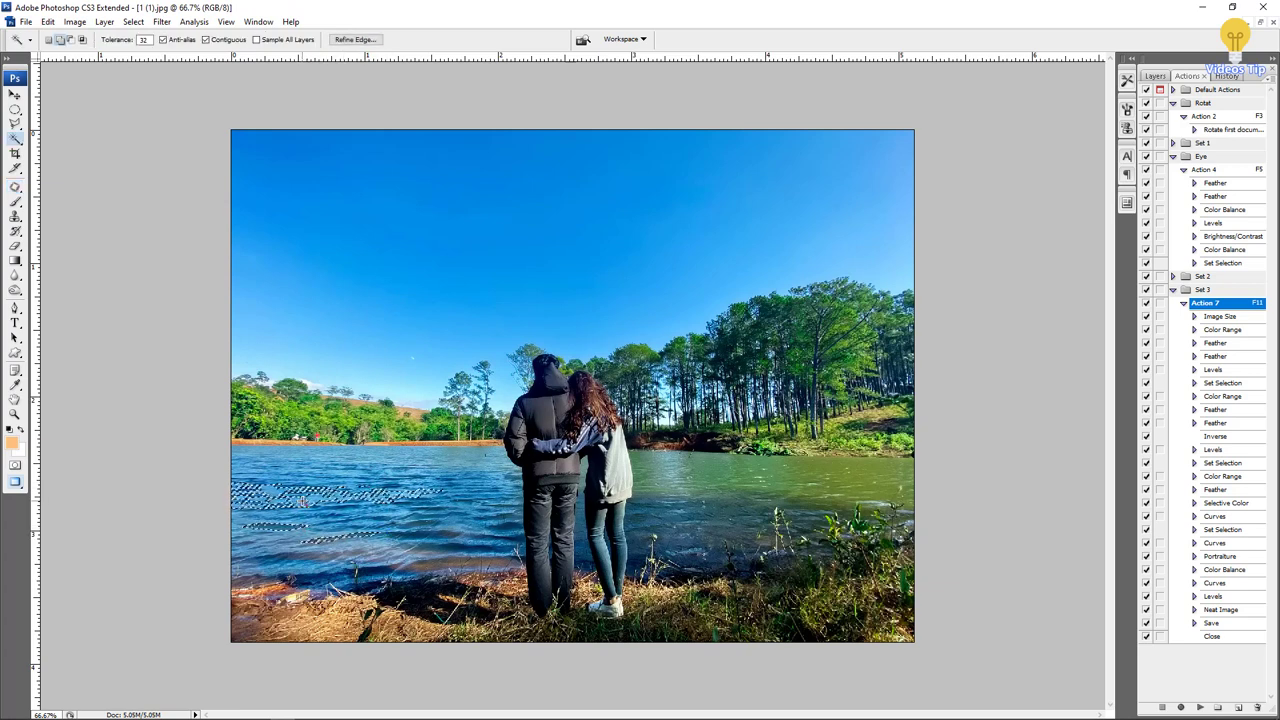
{"action": "key", "text": "ctrl+d"}
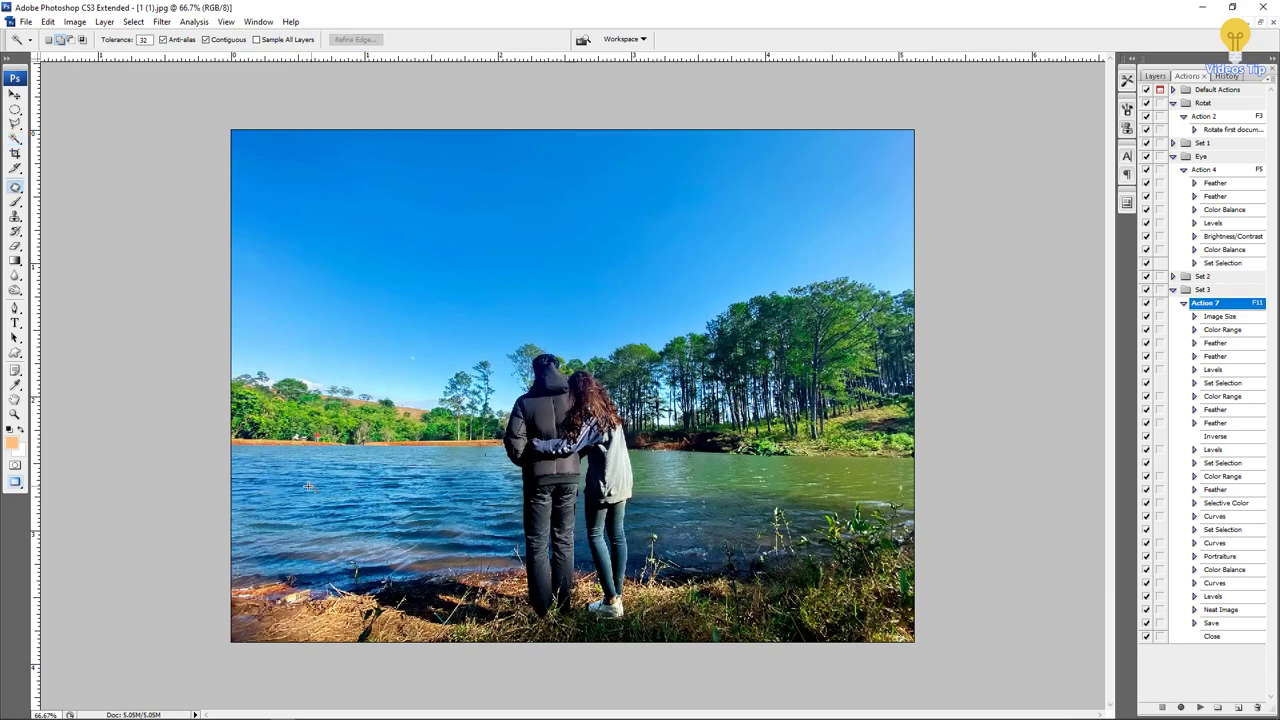
{"action": "key", "text": "j"}
{"action": "key", "text": "ctrl+shift+d"}
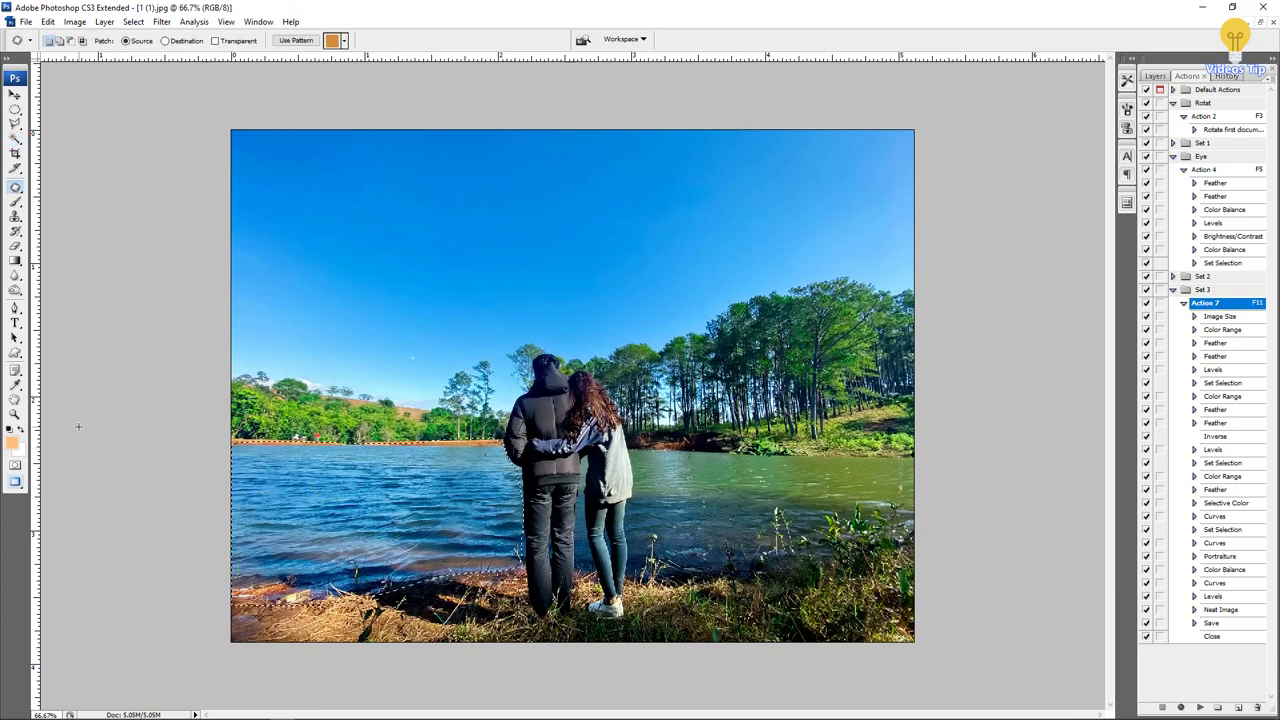
{"action": "key", "text": "ctrl+alt+d"}
{"action": "key", "text": "Return"}
- In Selective Color, set Cyan to about -39 for the Cyans range
{"action": "key", "text": "alt+i"}
{"action": "key", "text": "a"}
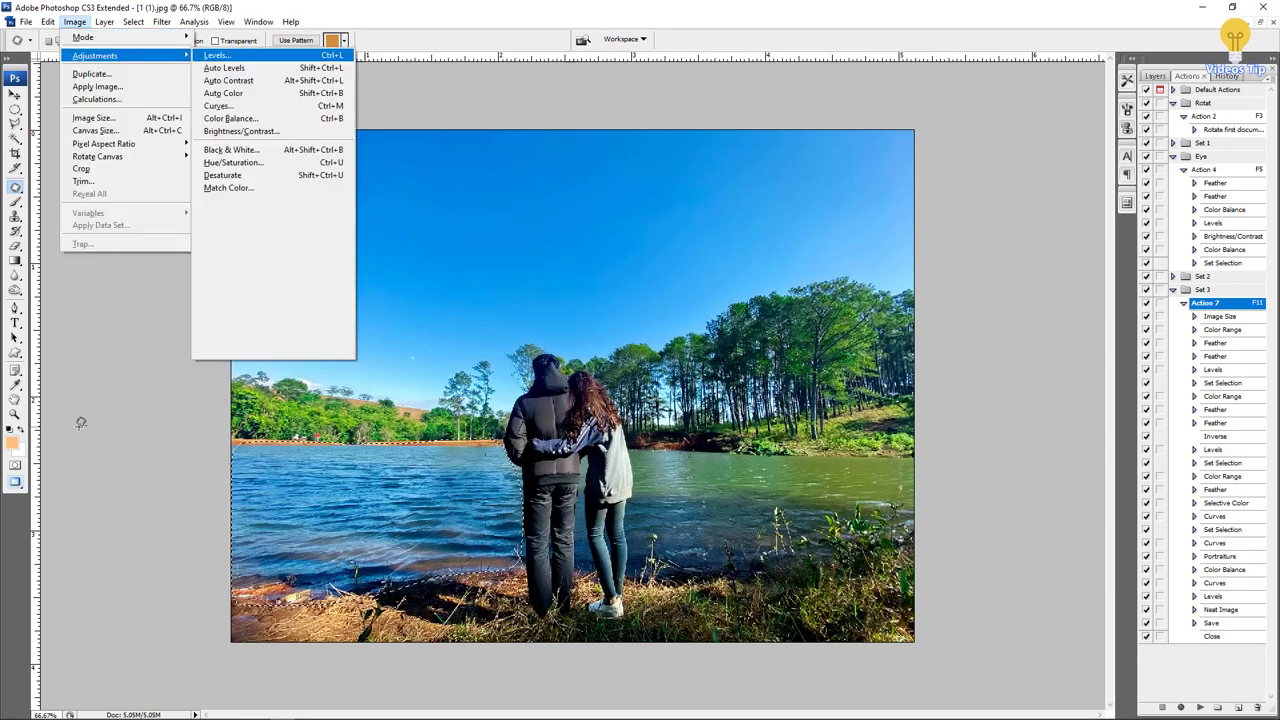
{"action": "key", "text": "s"}
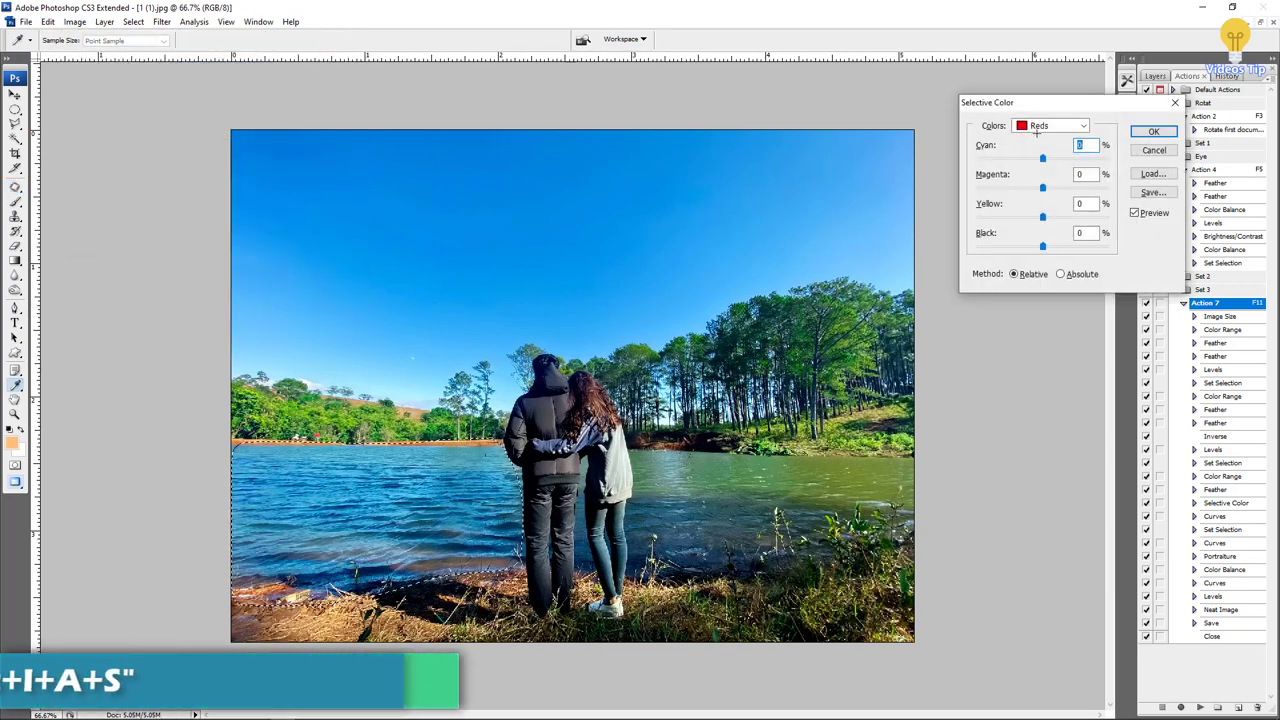
{"action": "left_click", "coordinate": [1040, 126]}
{"action": "left_click", "coordinate": [1030, 162]}
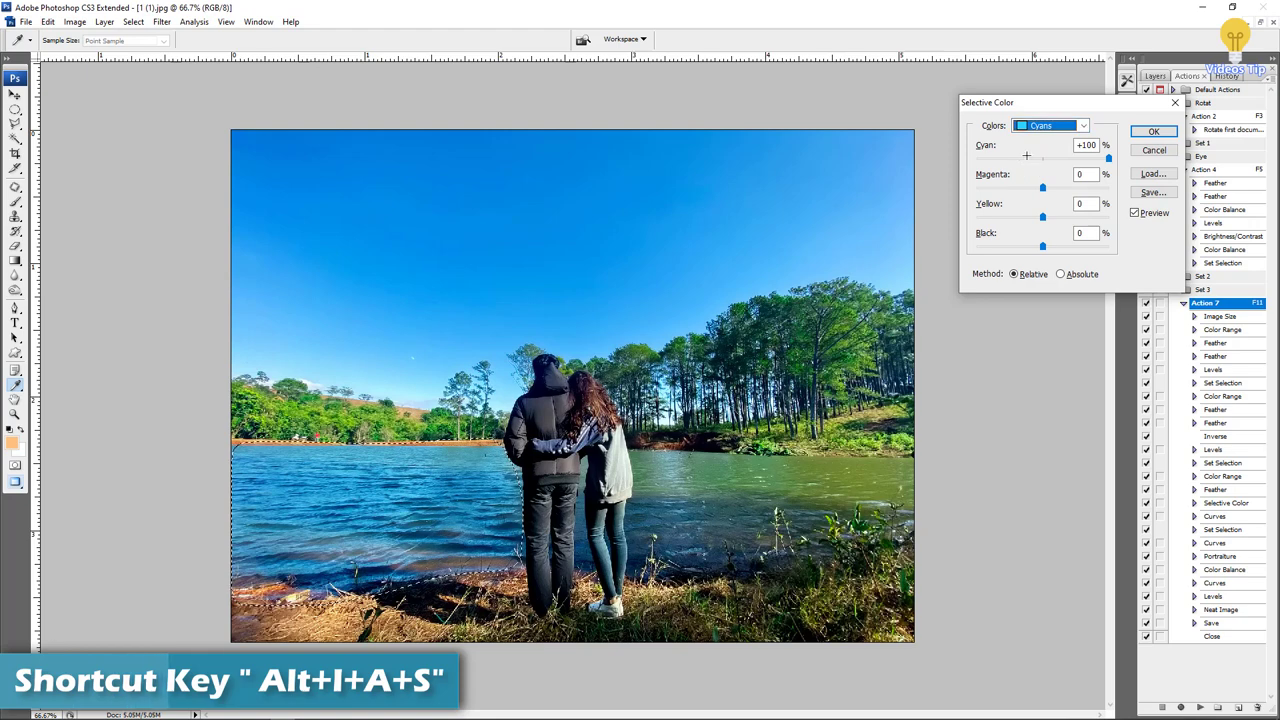
{"action": "left_click_drag", "start_coordinate": [1026, 157], "coordinate": [1012, 158]}
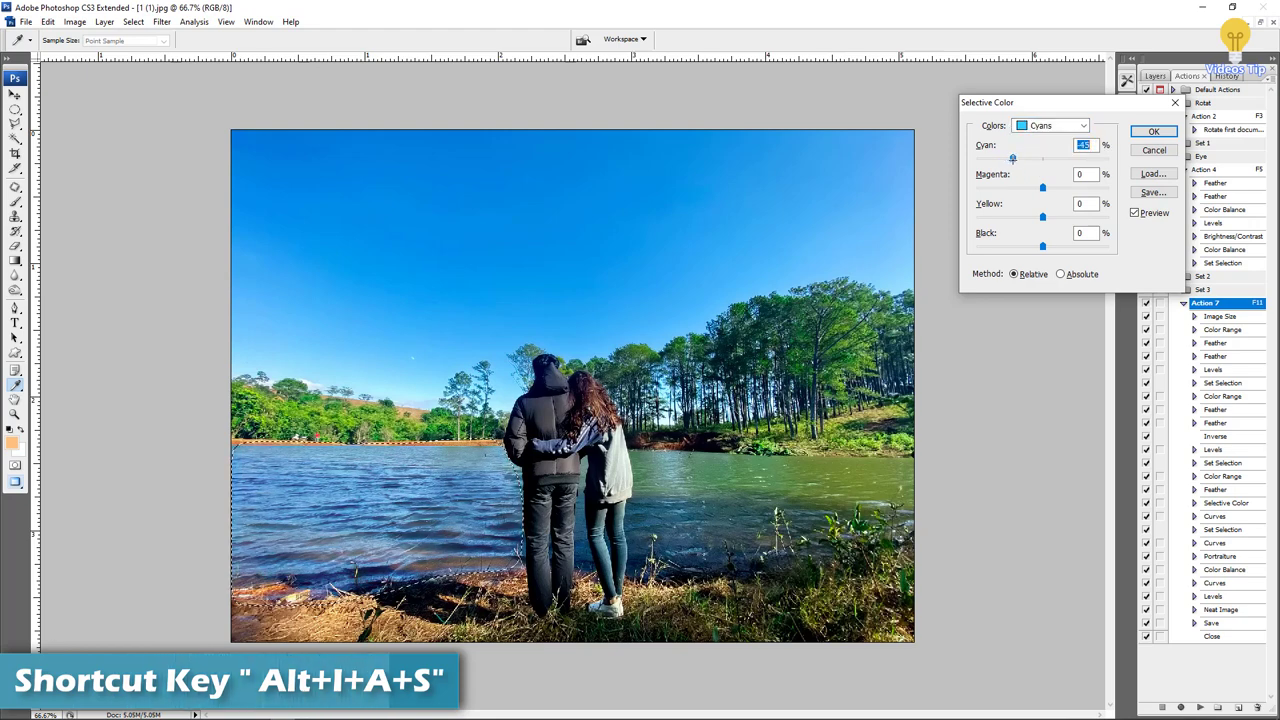
{"action": "left_click_drag", "start_coordinate": [1012, 158], "coordinate": [1016, 158]}
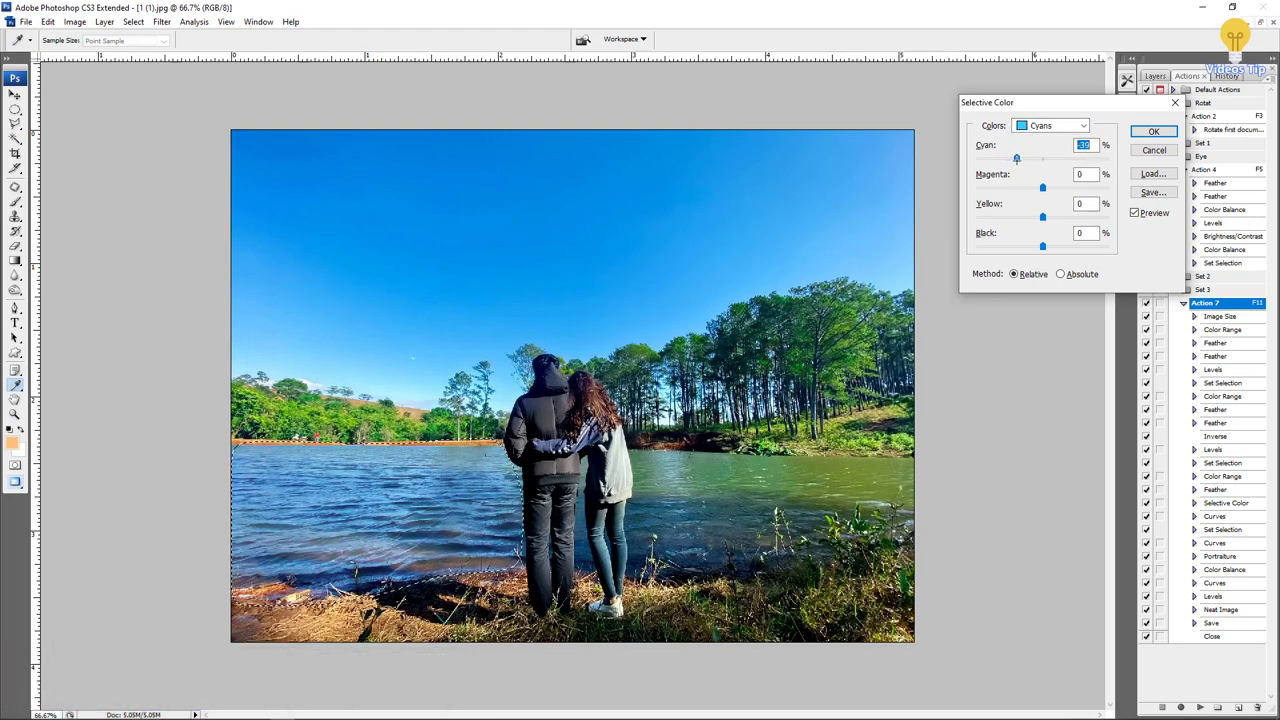
{"action": "left_click", "coordinate": [1153, 131]}
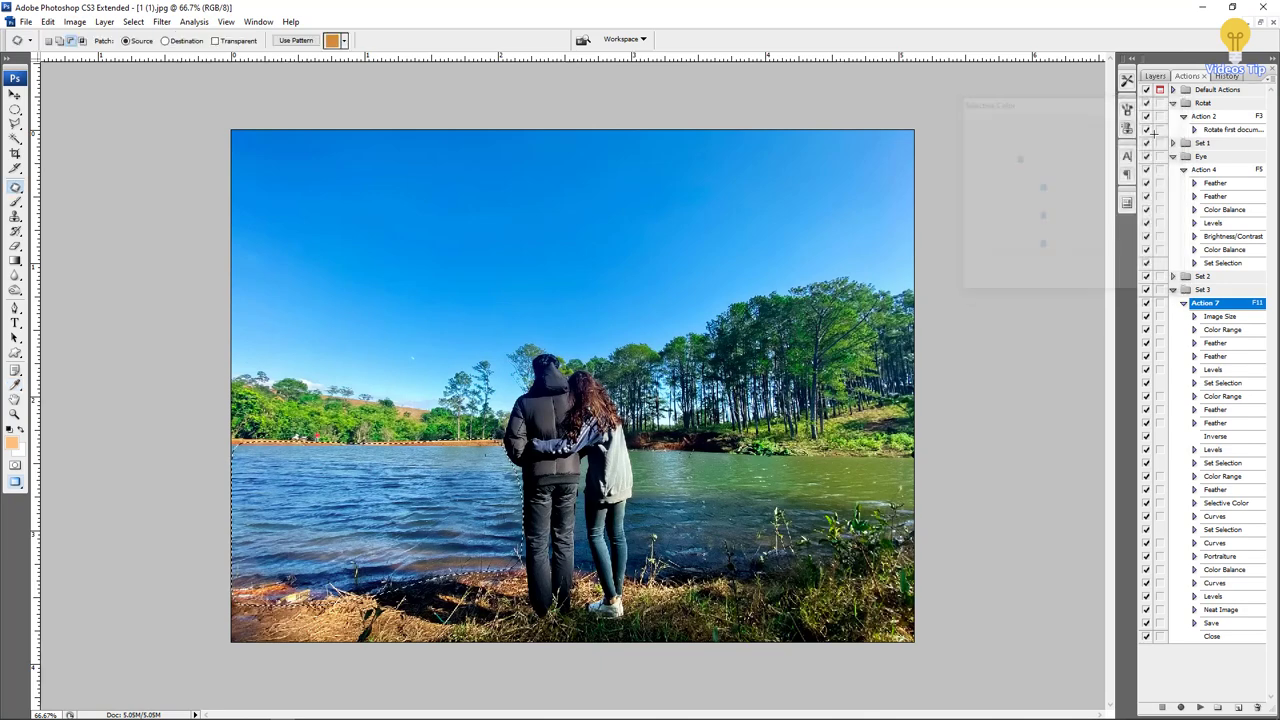
- In Color Balance, lower Cyan-Red and raise Magenta-Green in the midtones to make the lake teal
{"action": "key", "text": "ctrl+b"}
{"action": "mouse_move", "coordinate": [941, 303]}
{"action": "left_mouse_down"}
{"action": "mouse_move", "coordinate": [907, 303]}
{"action": "mouse_move", "coordinate": [927, 303]}
{"action": "left_mouse_up"}
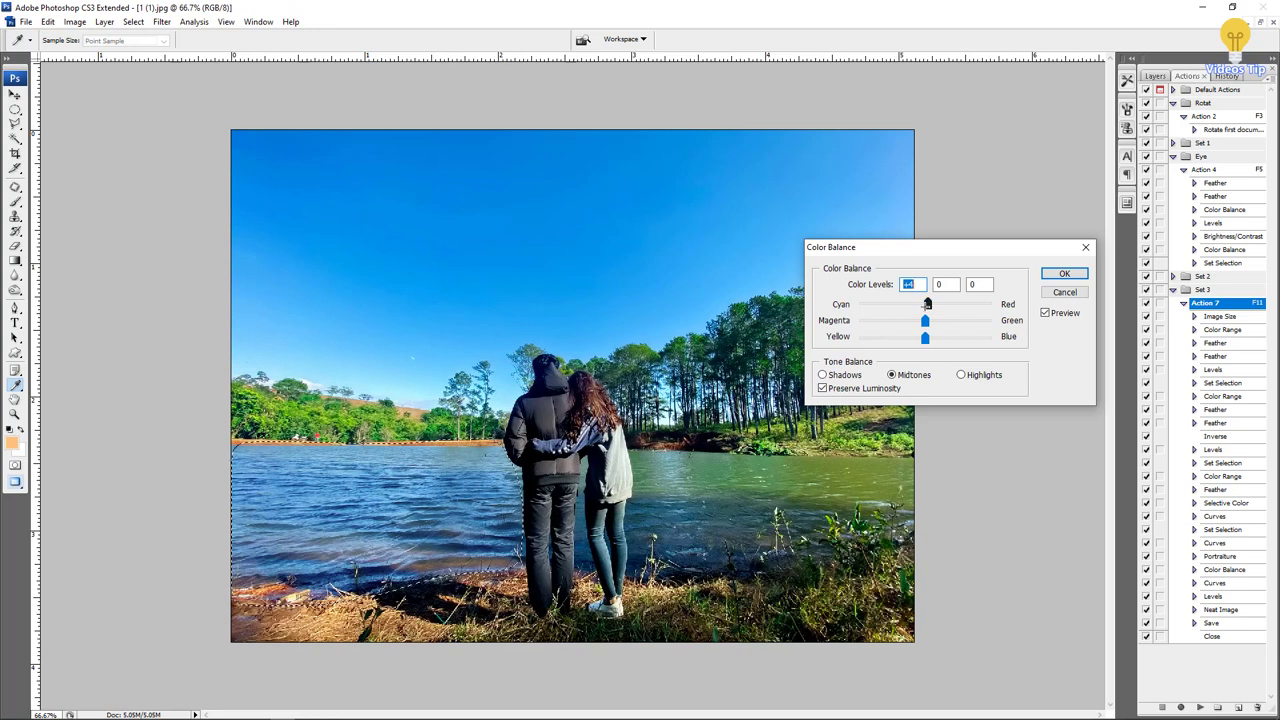
{"action": "left_click_drag", "start_coordinate": [890, 320], "coordinate": [1011, 321]}
{"action": "left_click_drag", "start_coordinate": [975, 320], "coordinate": [948, 320]}
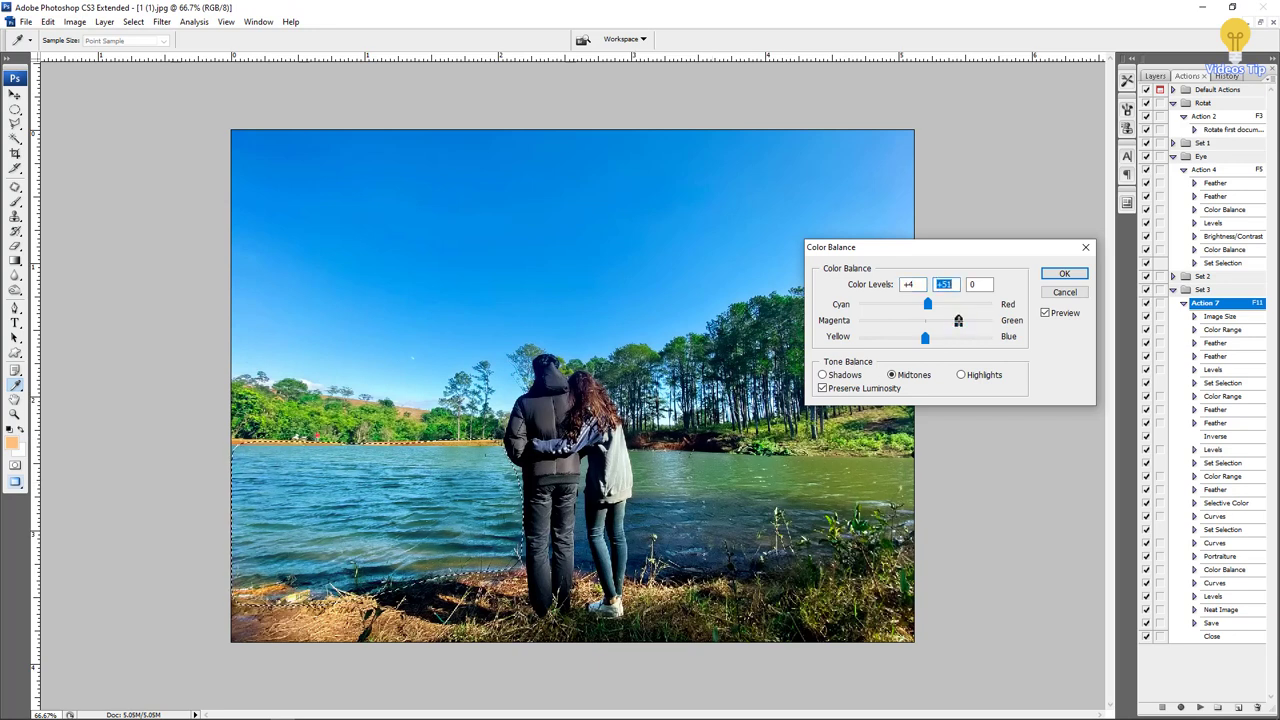
{"action": "key", "text": "Return"}
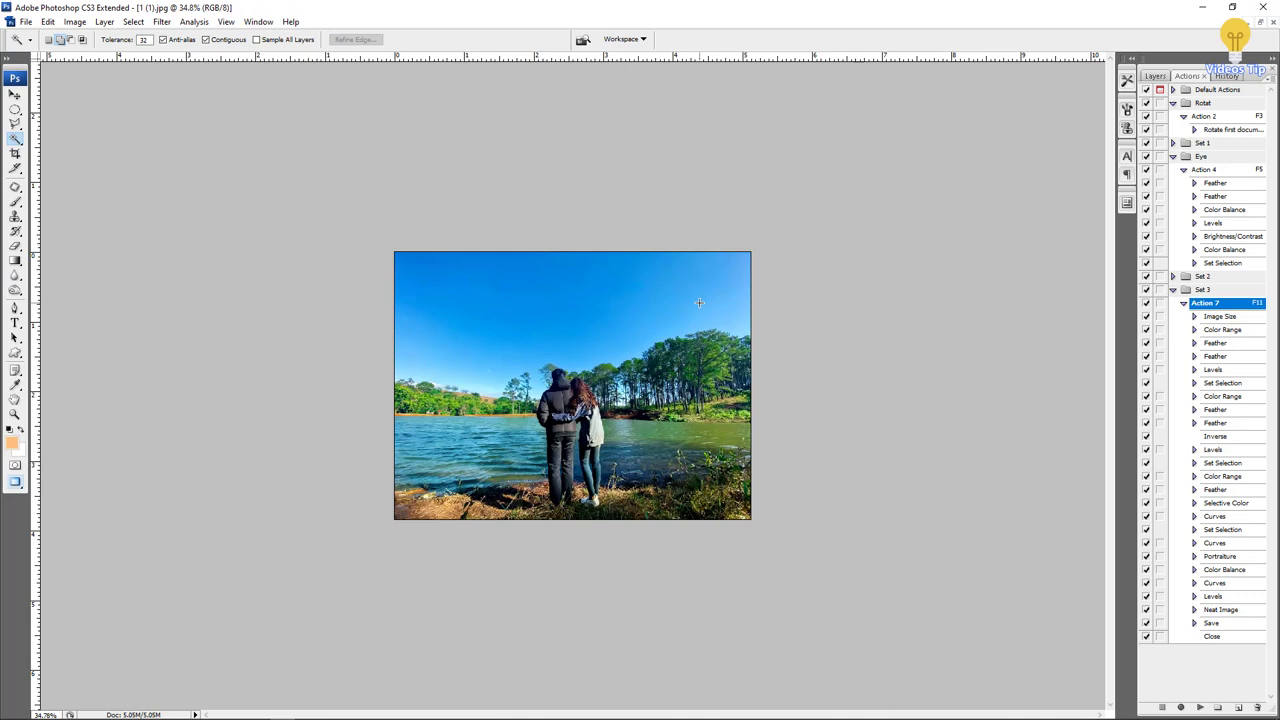
- Save 1 (1).jpg, then open the corrected copy from Ok and the original from sou in Photos
{"action": "left_click", "coordinate": [615, 282]}
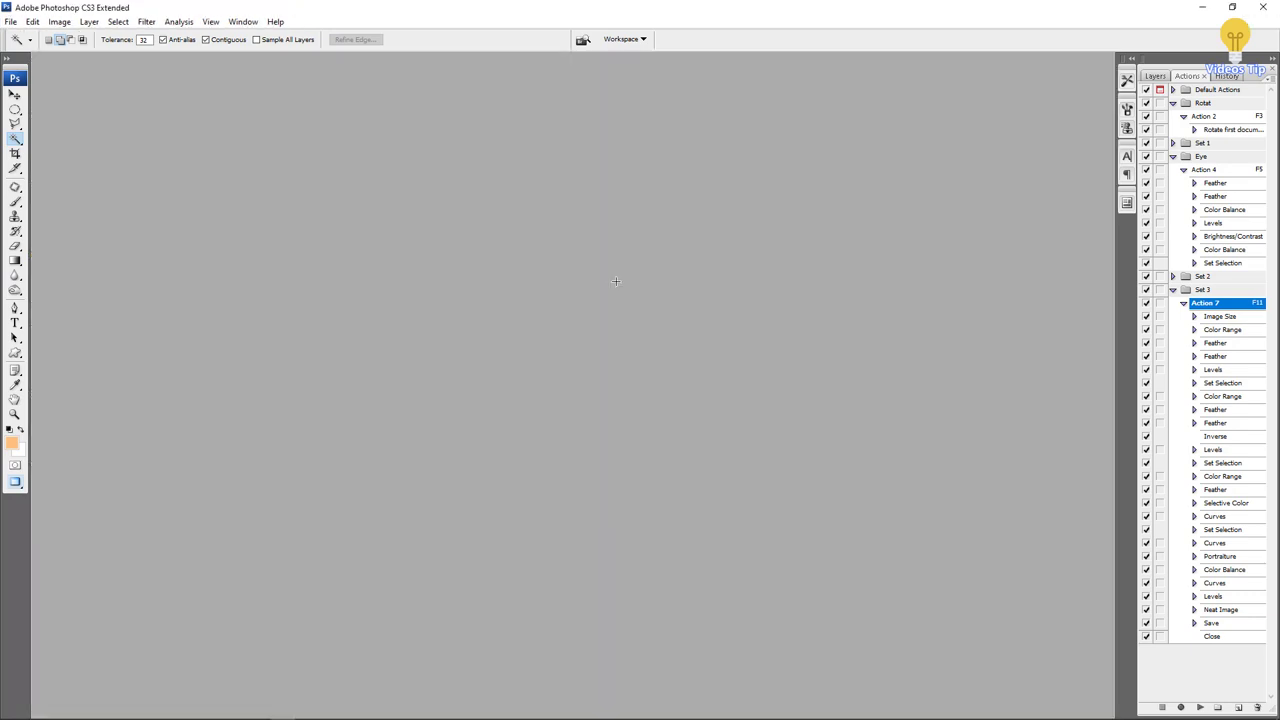
{"action": "left_click", "coordinate": [1202, 6]}
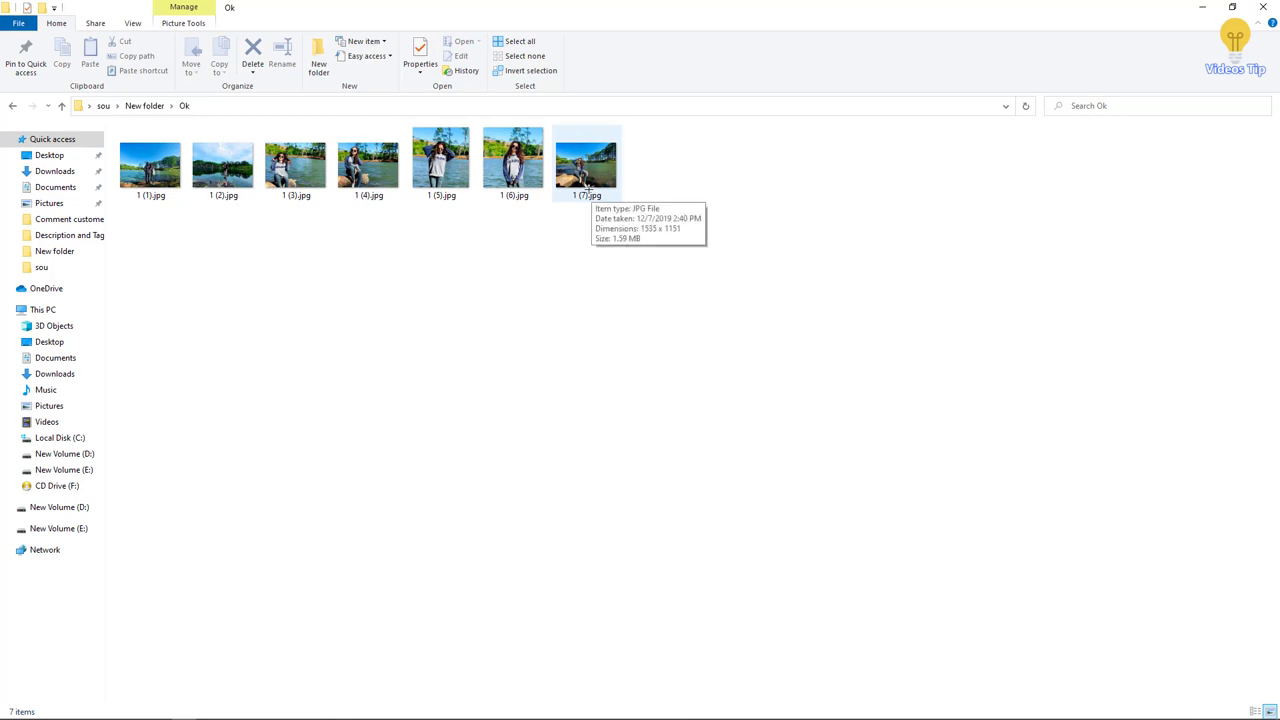
{"action": "double_click", "coordinate": [148, 165]}
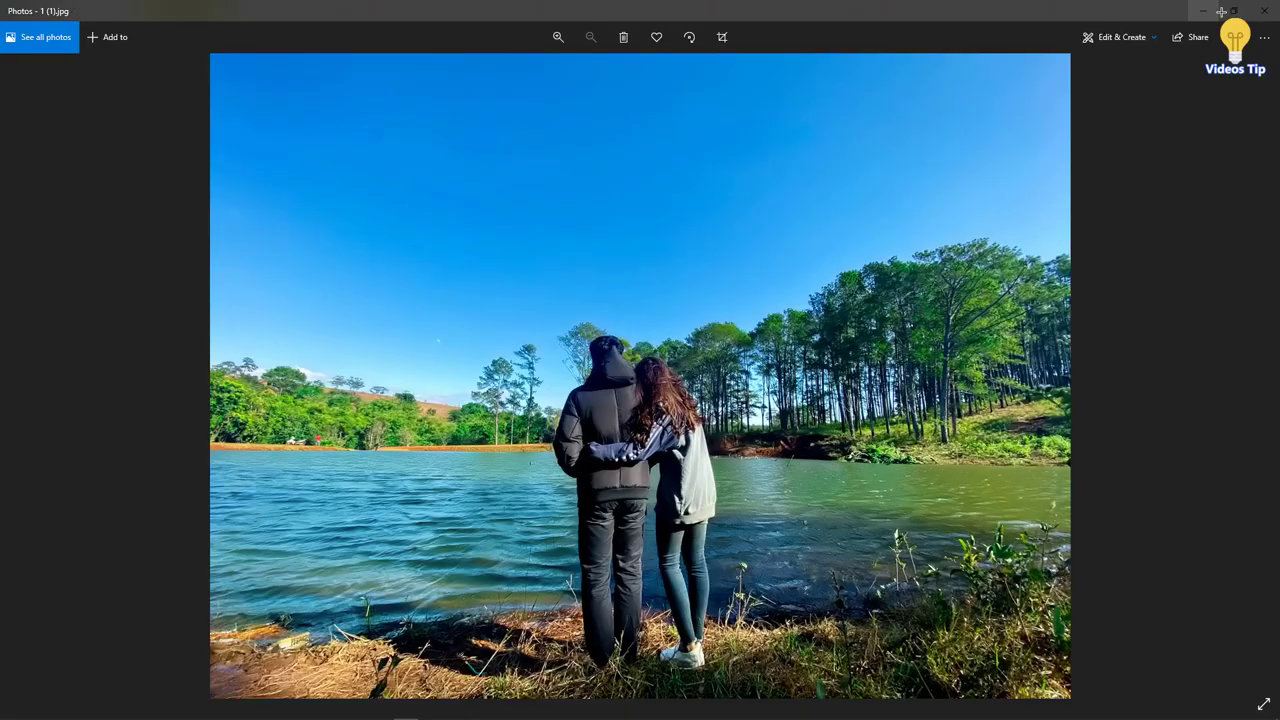
{"action": "left_click", "coordinate": [1226, 10]}
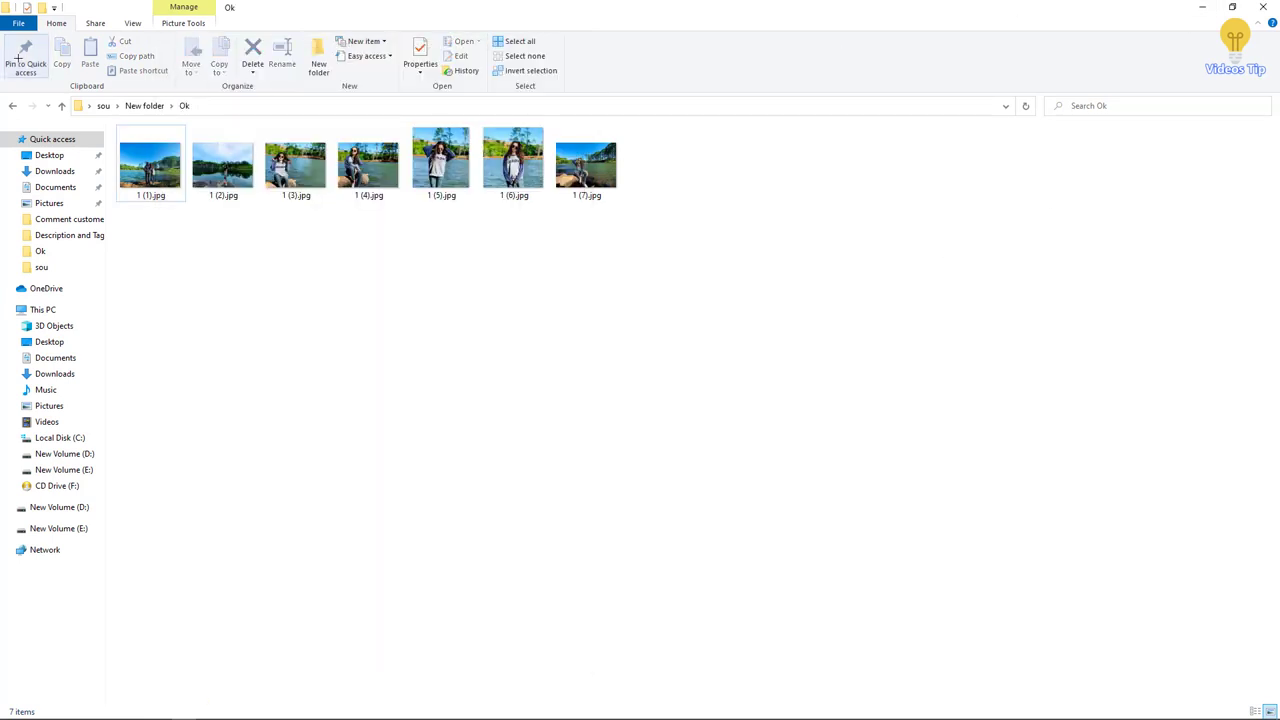
{"action": "left_click", "coordinate": [13, 105]}
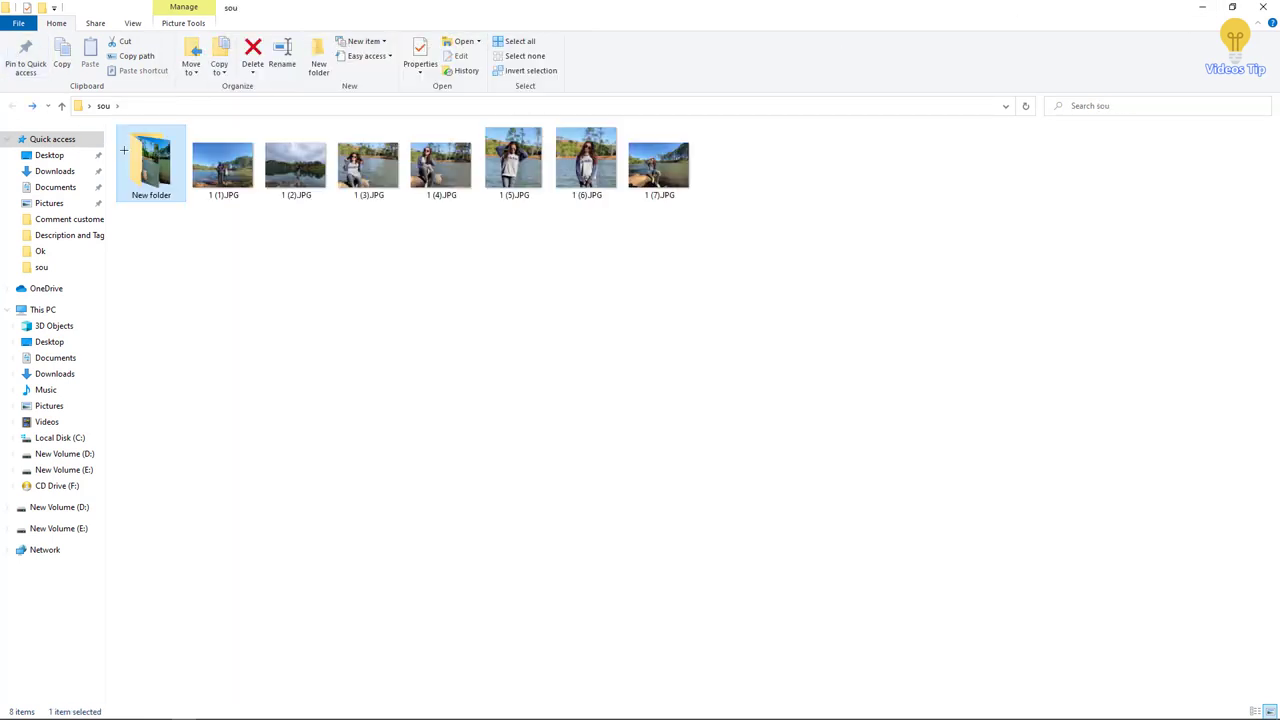
{"action": "double_click", "coordinate": [200, 165]}
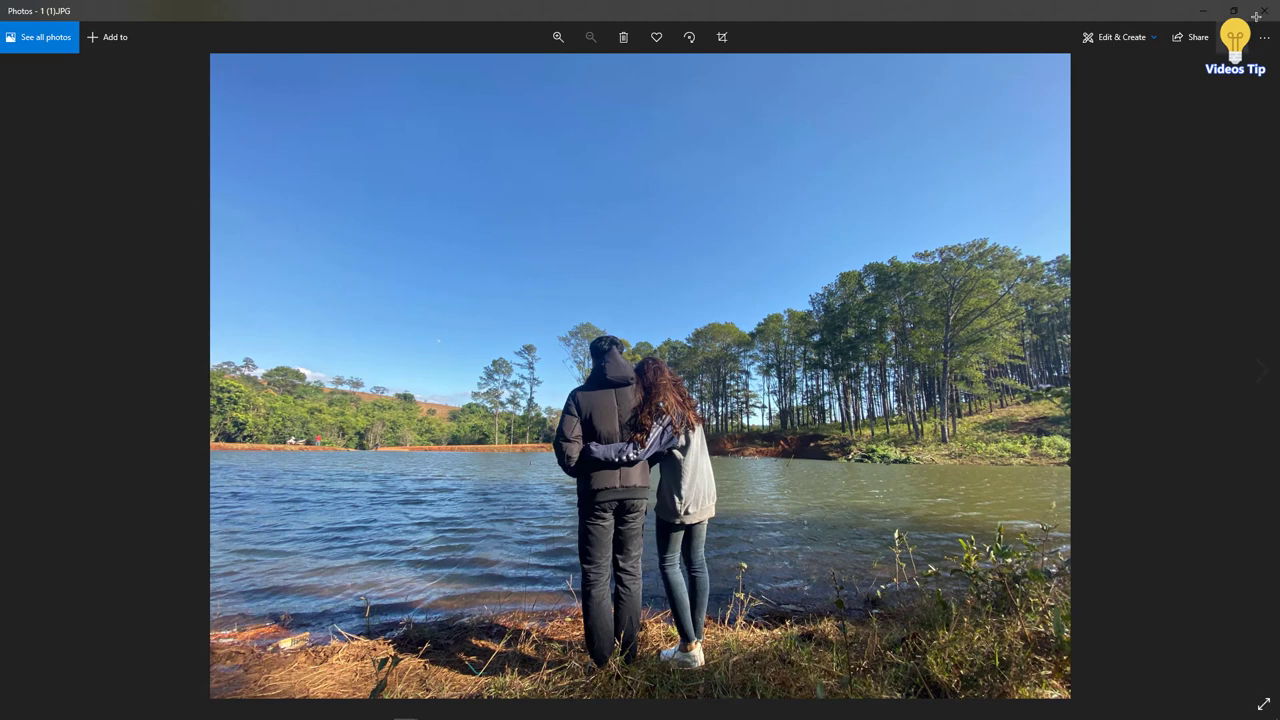
- Place the two Photos windows side by side and scroll both through the pairs to 1 (4)
{"action": "left_click", "coordinate": [1232, 8]}
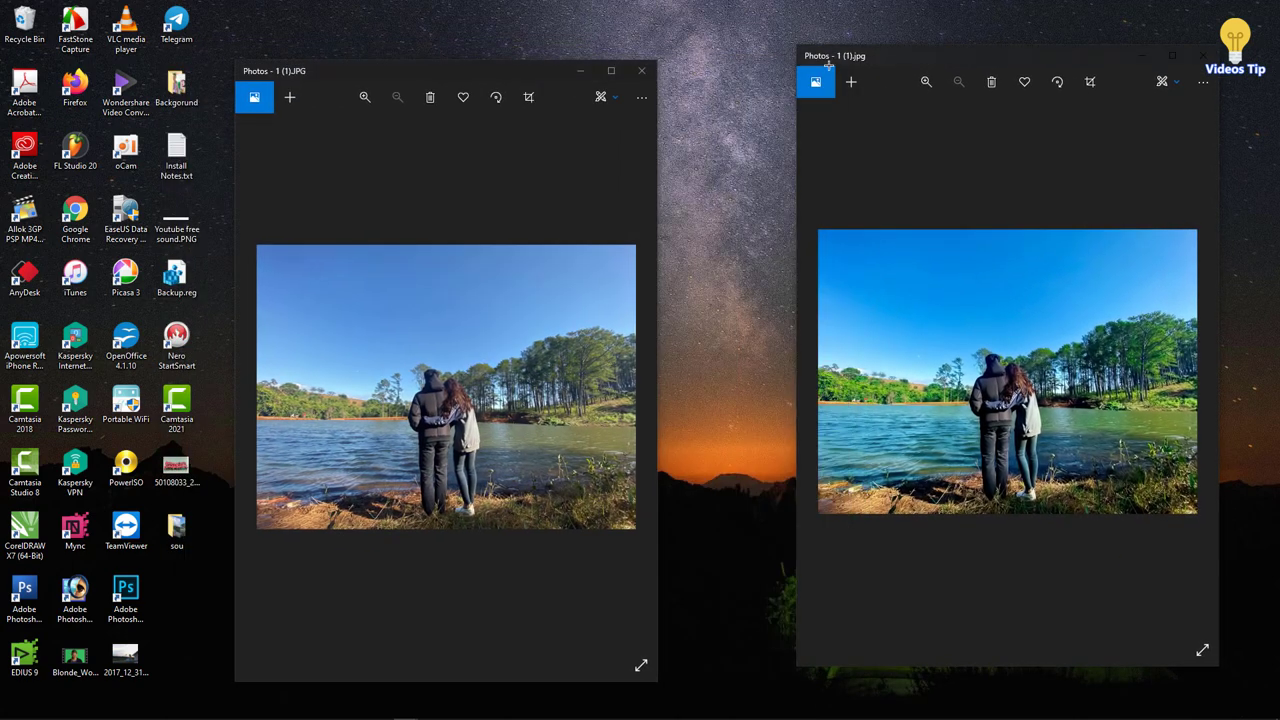
{"action": "left_click_drag", "start_coordinate": [878, 47], "coordinate": [737, 64]}
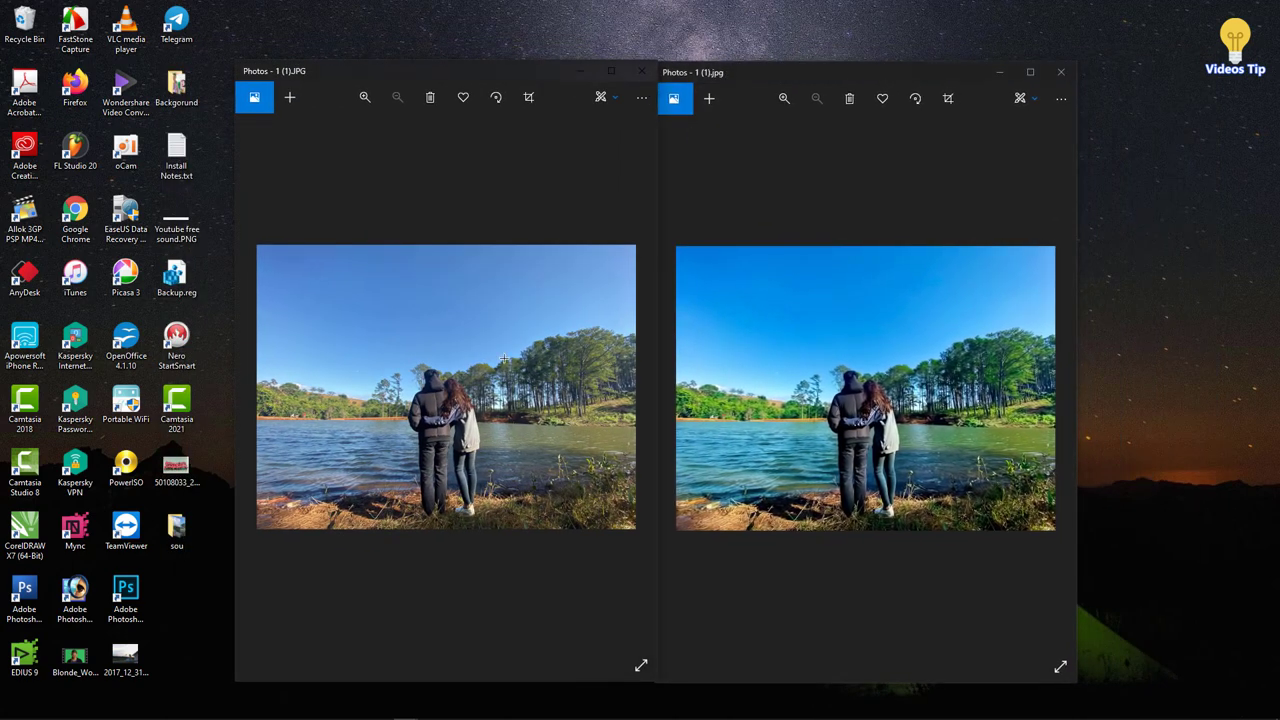
{"action": "scroll", "coordinate": [504, 358], "scroll_direction": "down", "scroll_amount": 1}
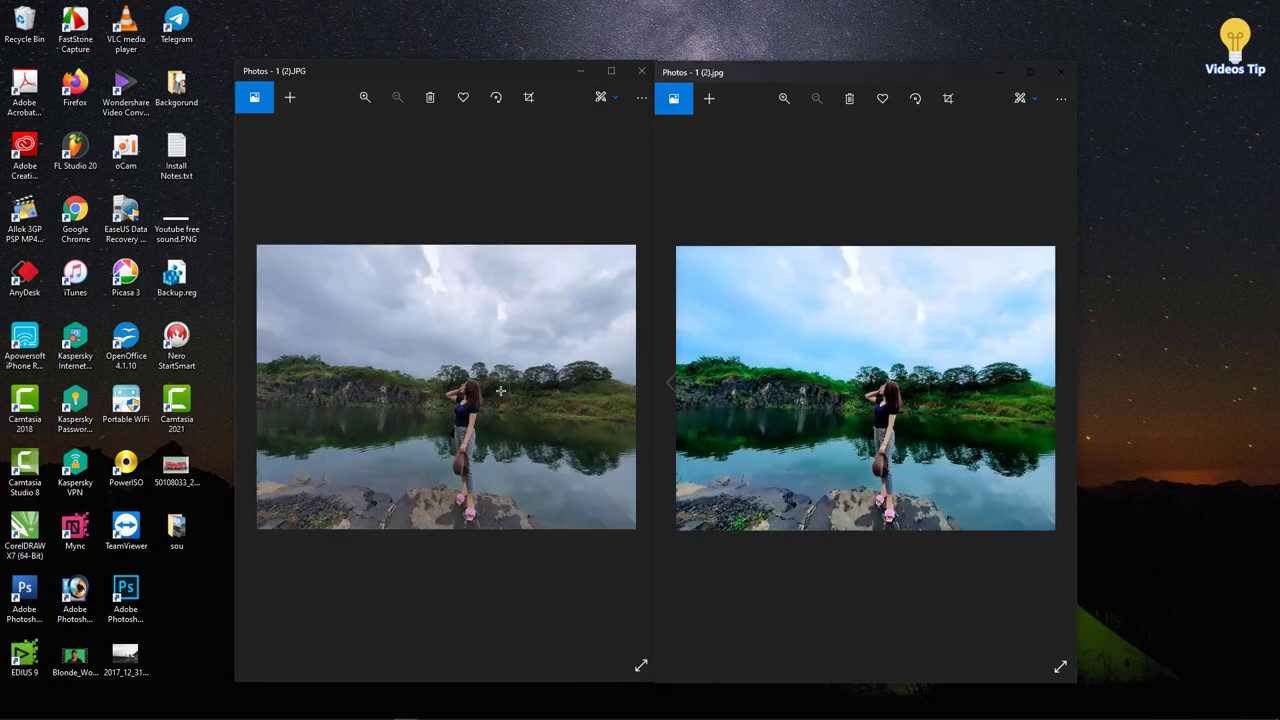
{"action": "scroll", "coordinate": [446, 371], "scroll_direction": "down", "scroll_amount": 1}
{"action": "scroll", "coordinate": [849, 357], "scroll_direction": "down", "scroll_amount": 1}
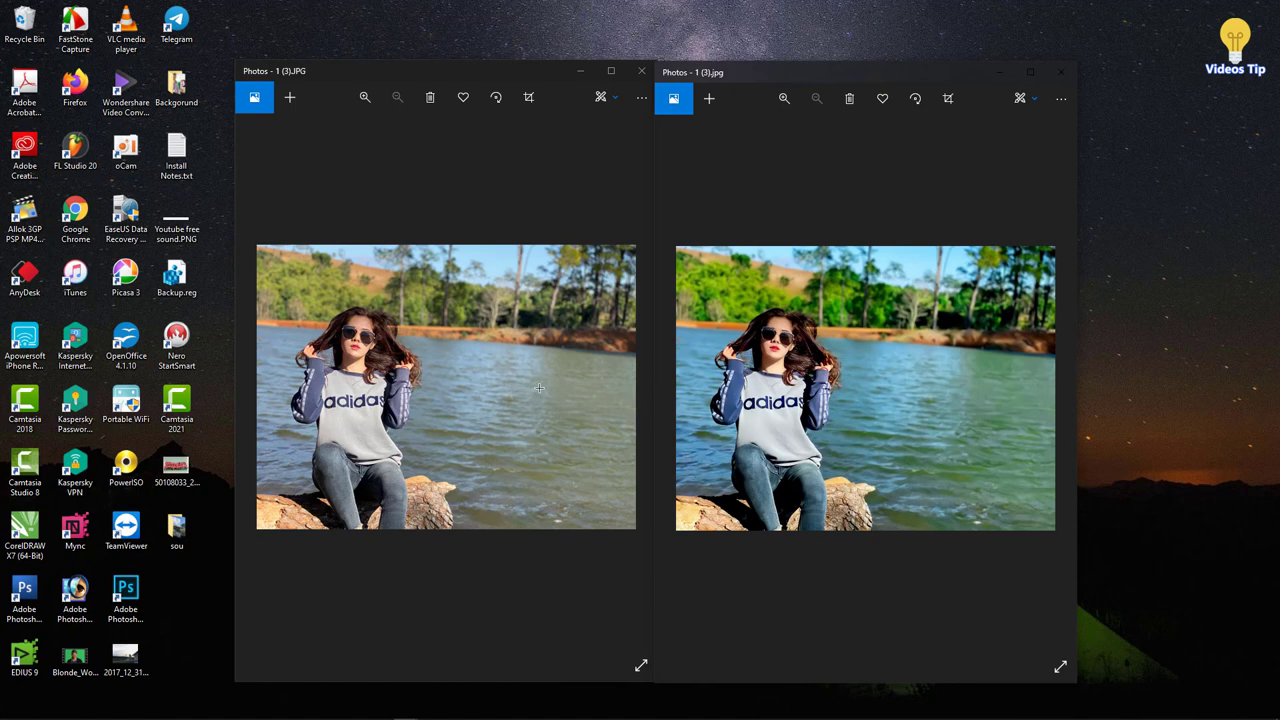
{"action": "scroll", "coordinate": [522, 390], "scroll_direction": "down", "scroll_amount": 1}
{"action": "scroll", "coordinate": [801, 377], "scroll_direction": "down", "scroll_amount": 1}
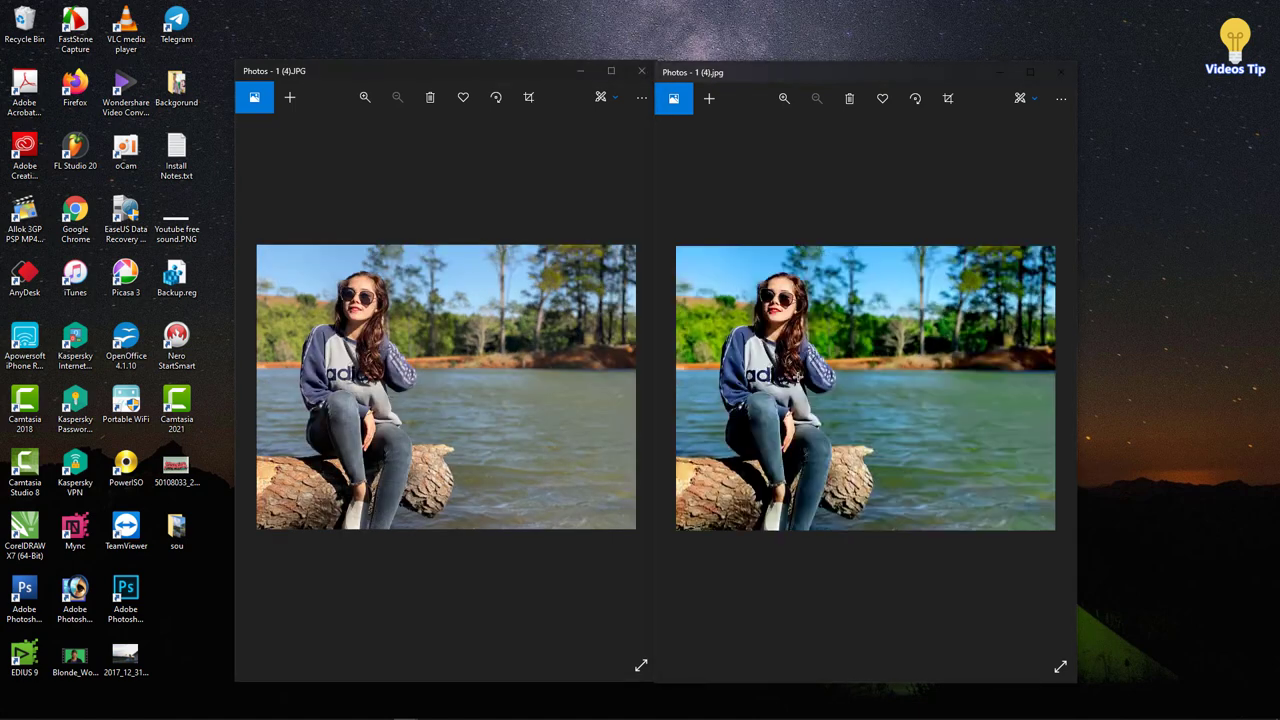
- Zoom in and out on the girl's face in both 1 (5) windows to compare
{"action": "scroll", "coordinate": [526, 356], "scroll_direction": "down", "scroll_amount": 1}
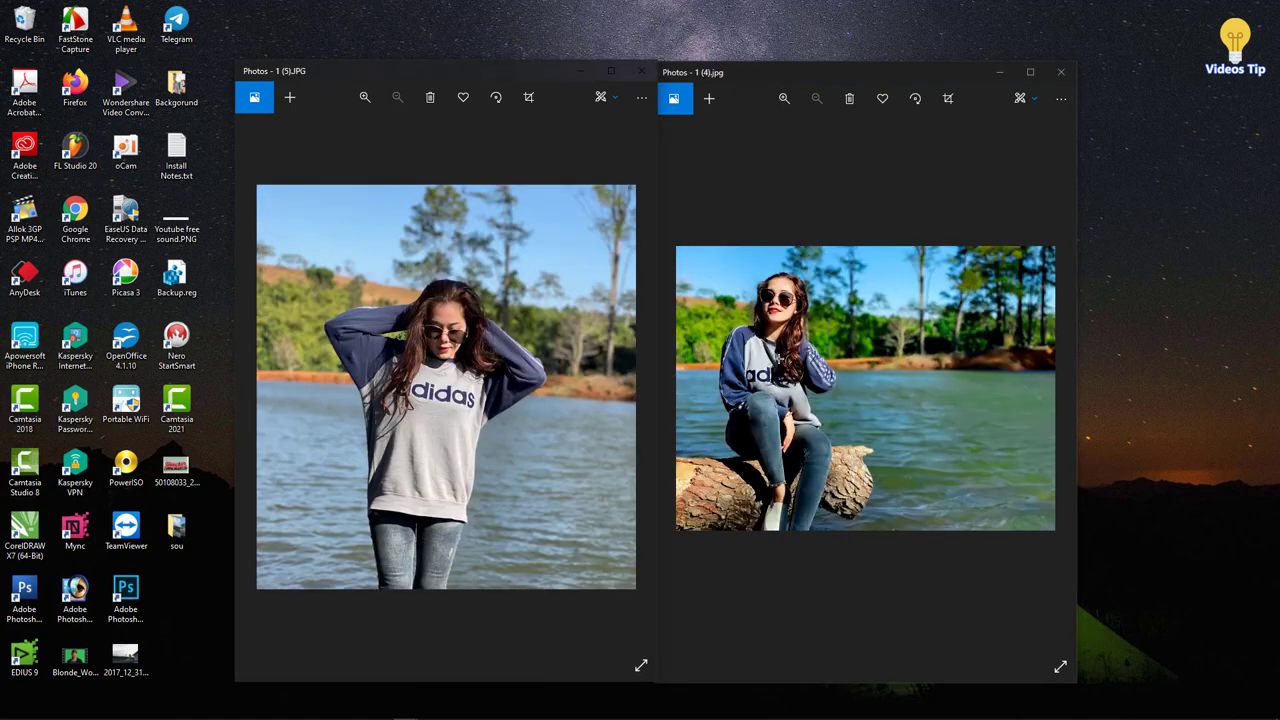
{"action": "scroll", "coordinate": [838, 358], "scroll_direction": "down", "scroll_amount": 1}
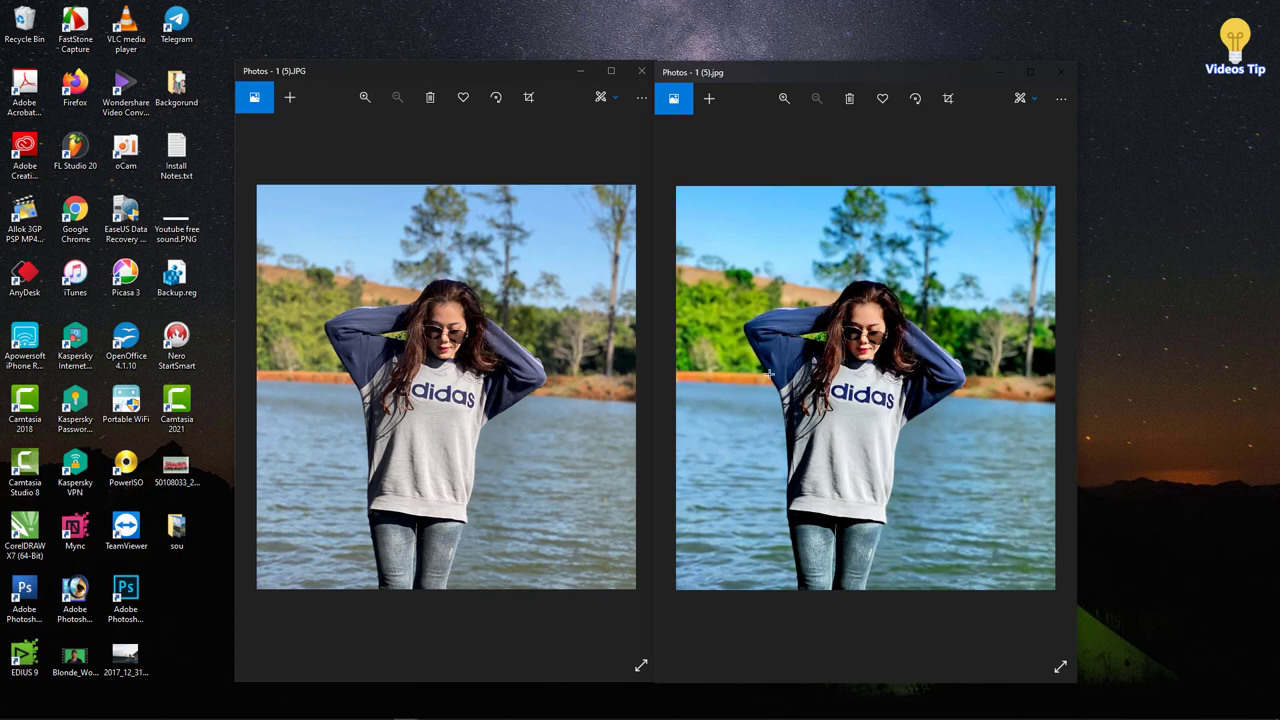
{"action": "scroll", "coordinate": [486, 358], "scroll_direction": "up", "scroll_amount": 3}
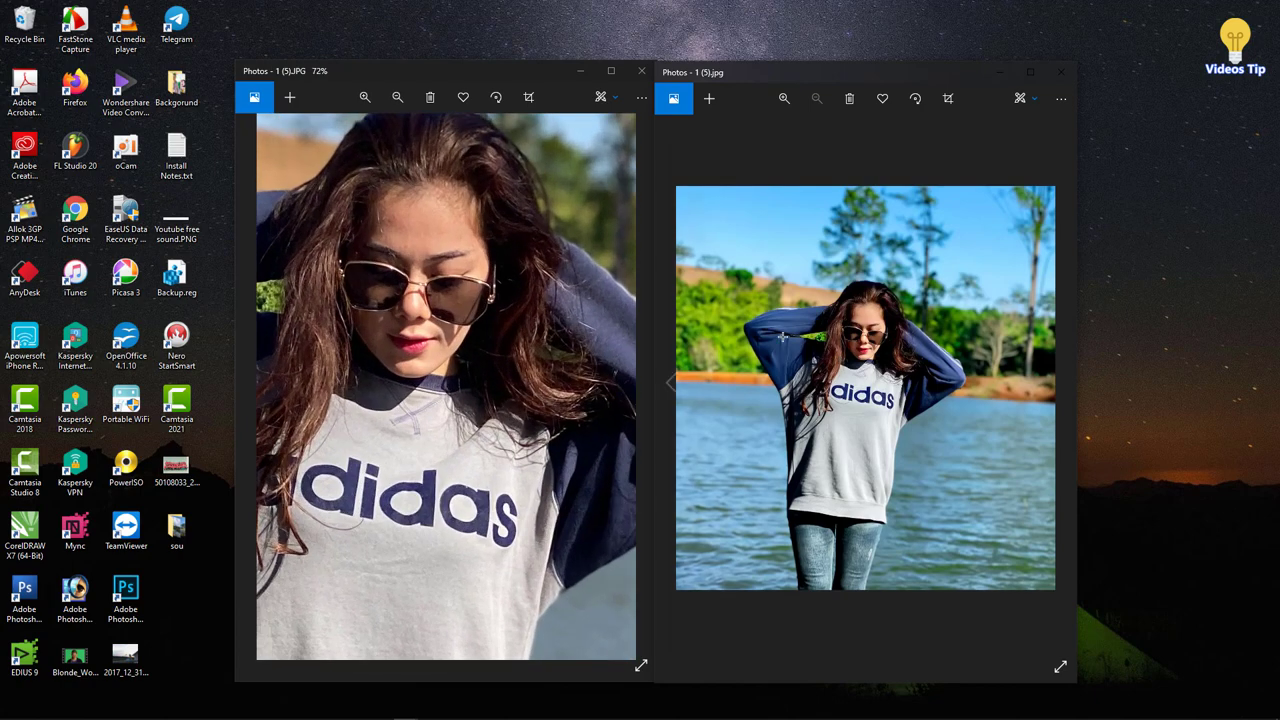
{"action": "scroll", "coordinate": [881, 295], "scroll_direction": "up", "scroll_amount": 2}
{"action": "scroll", "coordinate": [881, 295], "scroll_direction": "up", "scroll_amount": 2}
{"action": "scroll", "coordinate": [915, 290], "scroll_direction": "up", "scroll_amount": 1}
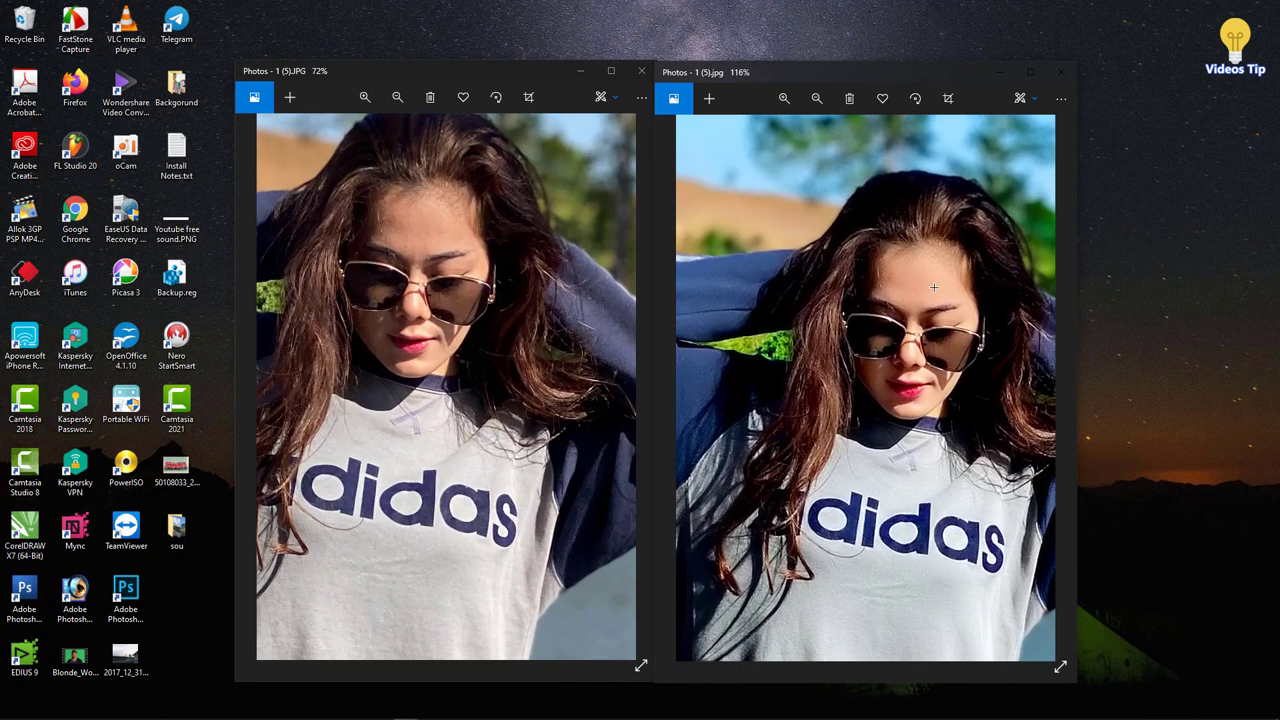
{"action": "scroll", "coordinate": [526, 372], "scroll_direction": "down", "scroll_amount": 3}
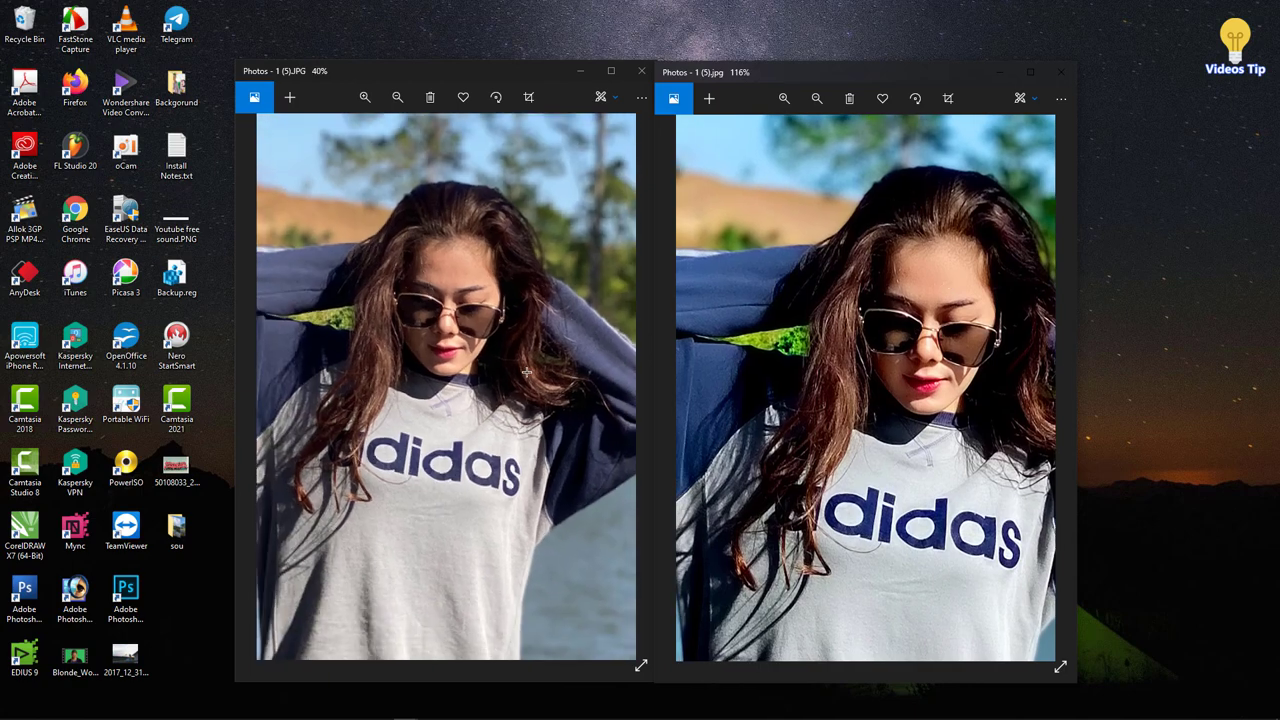
{"action": "scroll", "coordinate": [828, 348], "scroll_direction": "down", "scroll_amount": 2}
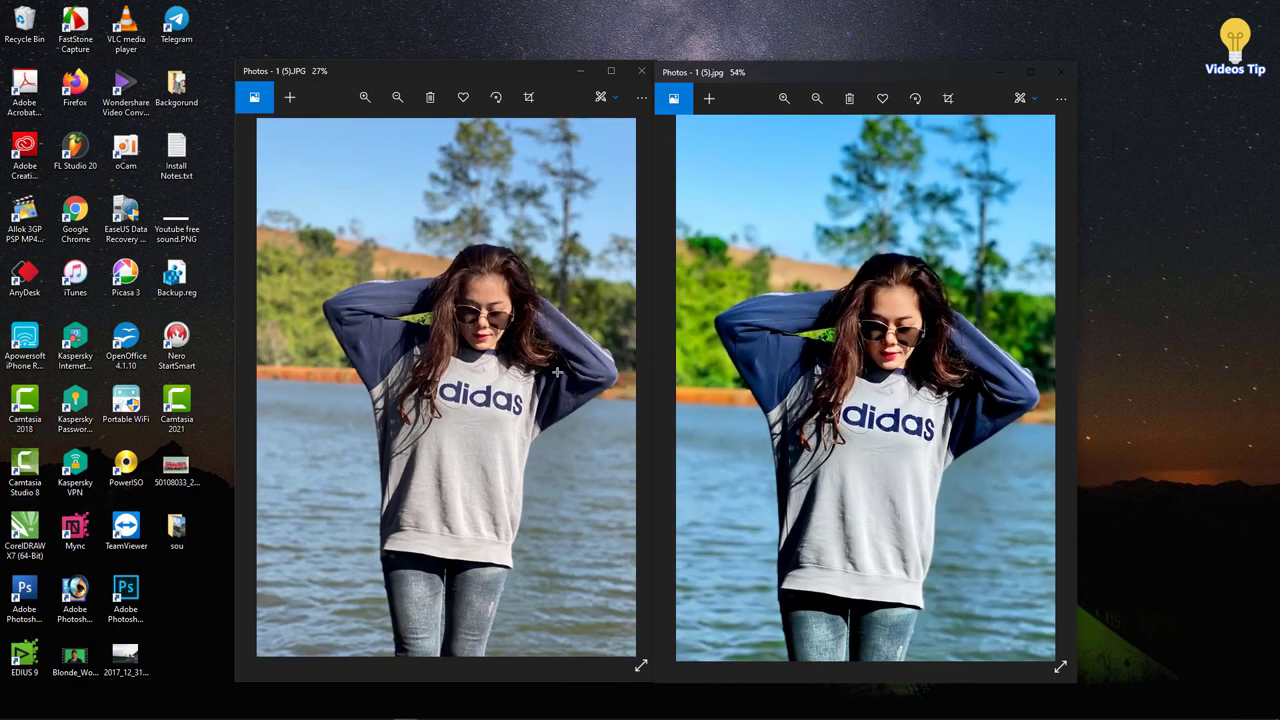
{"action": "scroll", "coordinate": [558, 372], "scroll_direction": "down", "scroll_amount": 2}
{"action": "scroll", "coordinate": [719, 368], "scroll_direction": "up", "scroll_amount": 1}
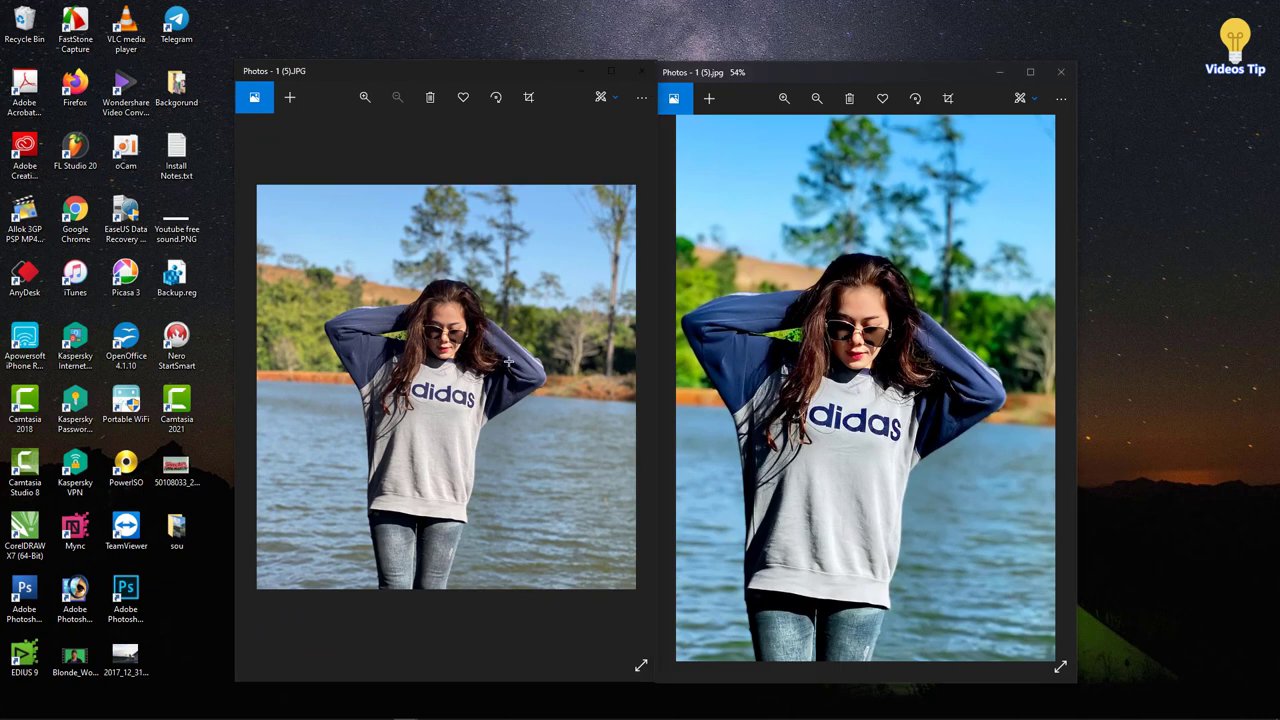
- Advance both windows through the 1 (6) and 1 (7) pairs
{"action": "left_click", "coordinate": [640, 380]}
{"action": "scroll", "coordinate": [805, 343], "scroll_direction": "down", "scroll_amount": 1}
{"action": "key", "text": "Right"}
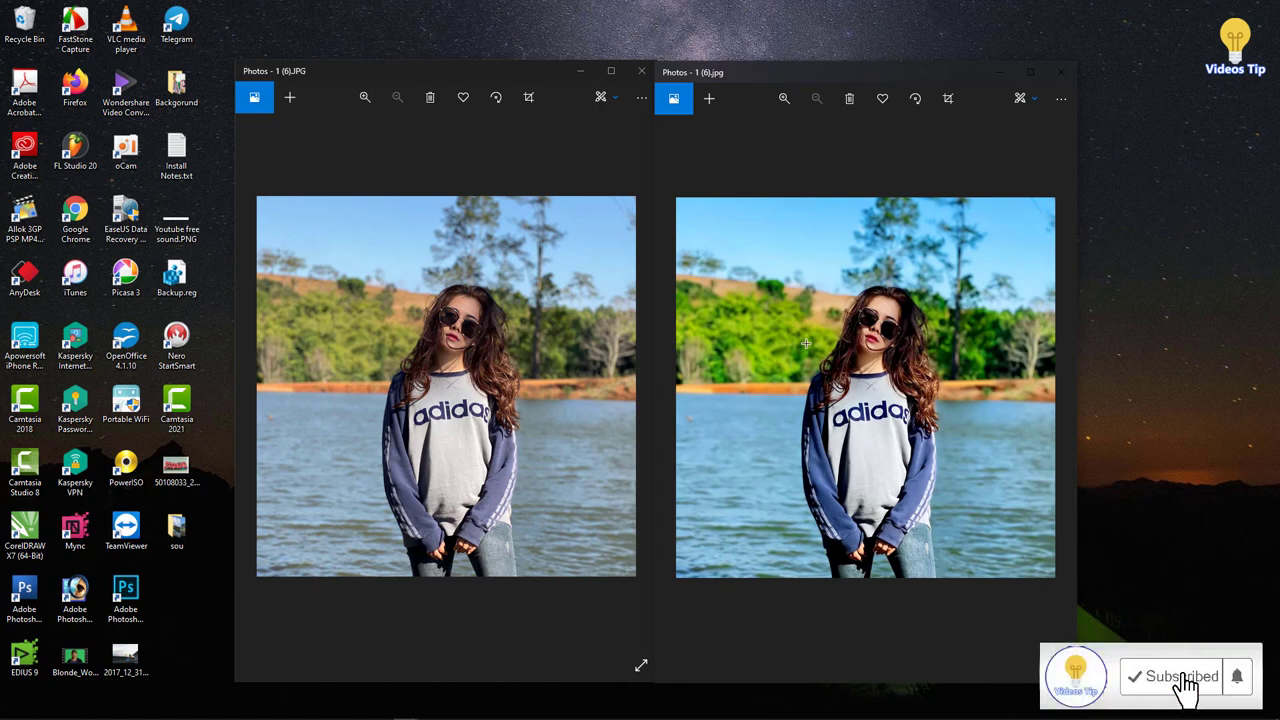
{"action": "scroll", "coordinate": [805, 344], "scroll_direction": "down", "scroll_amount": 1}
{"action": "scroll", "coordinate": [518, 344], "scroll_direction": "down", "scroll_amount": 1}
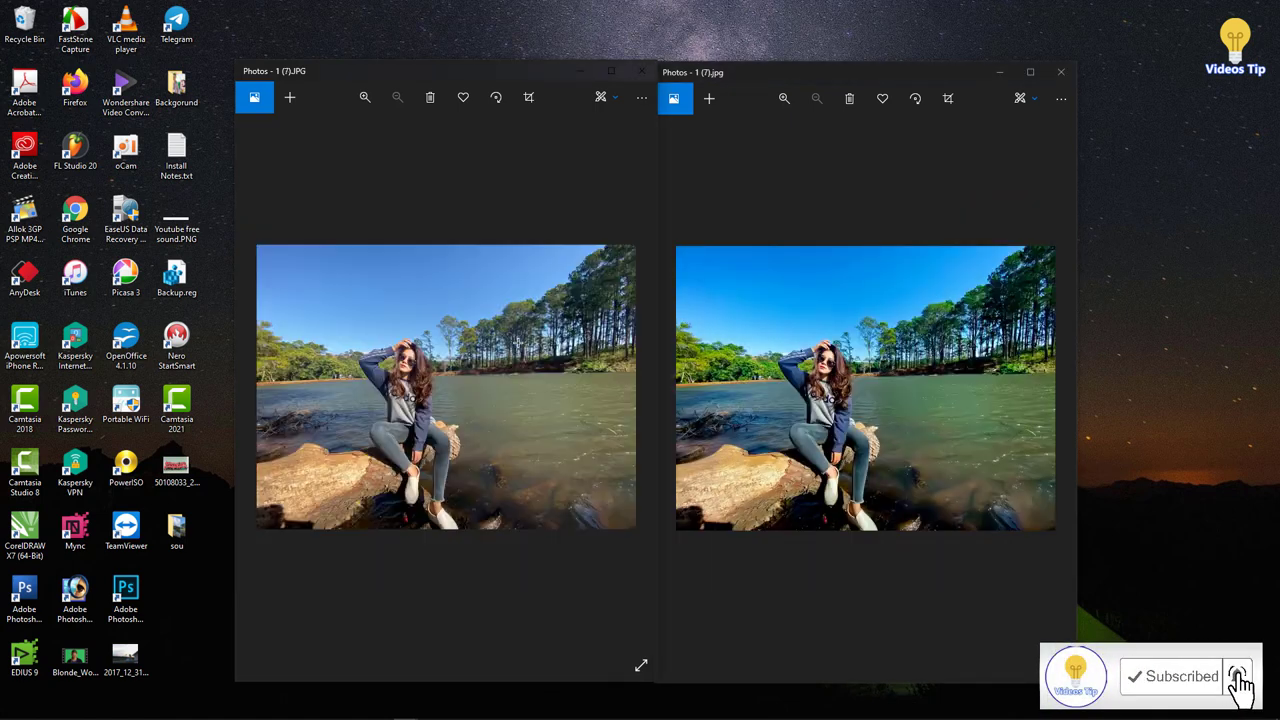